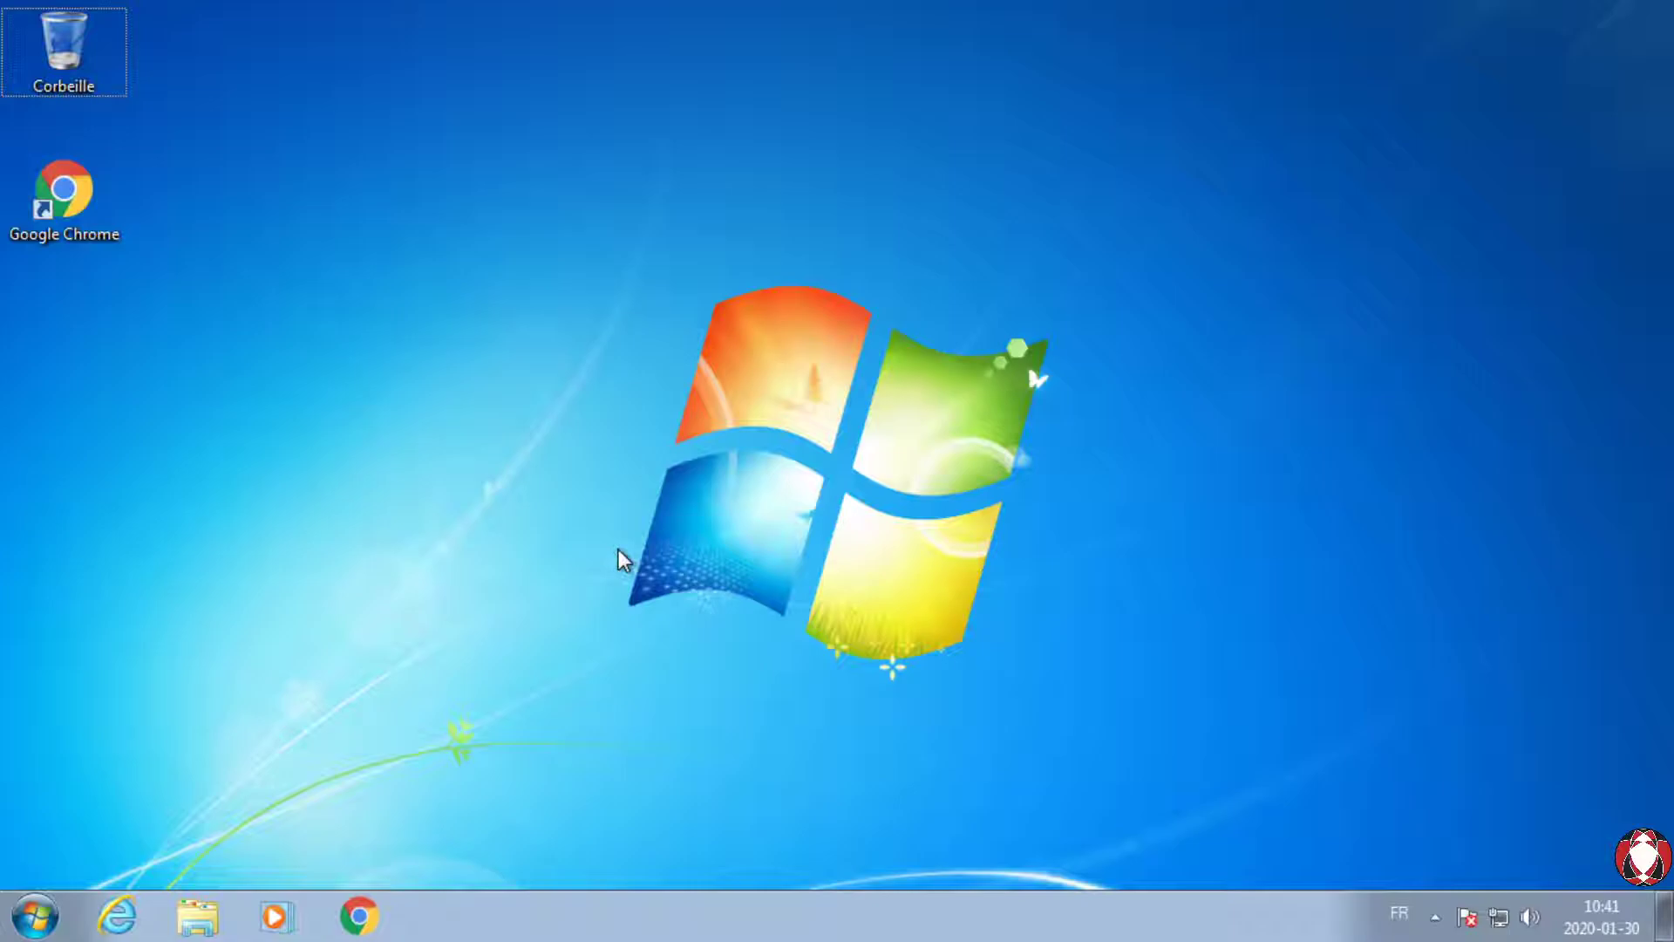
Step: Look at the contents of the Documents library for the current account and close its window
key(super)
click(471, 444)
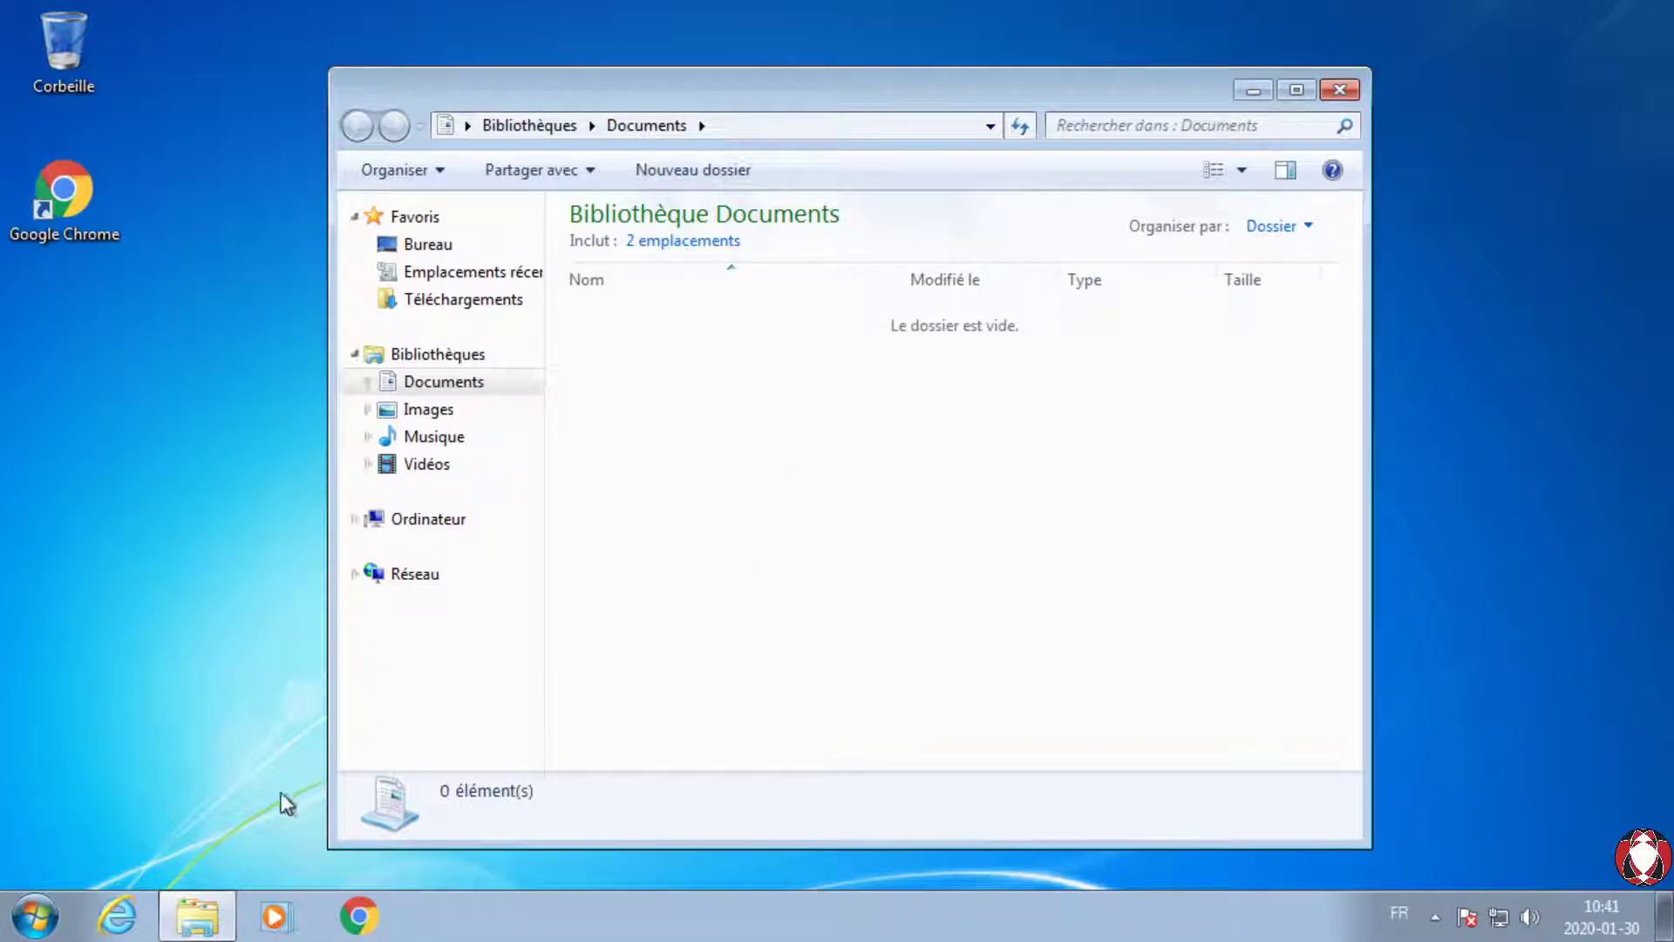
click(1340, 91)
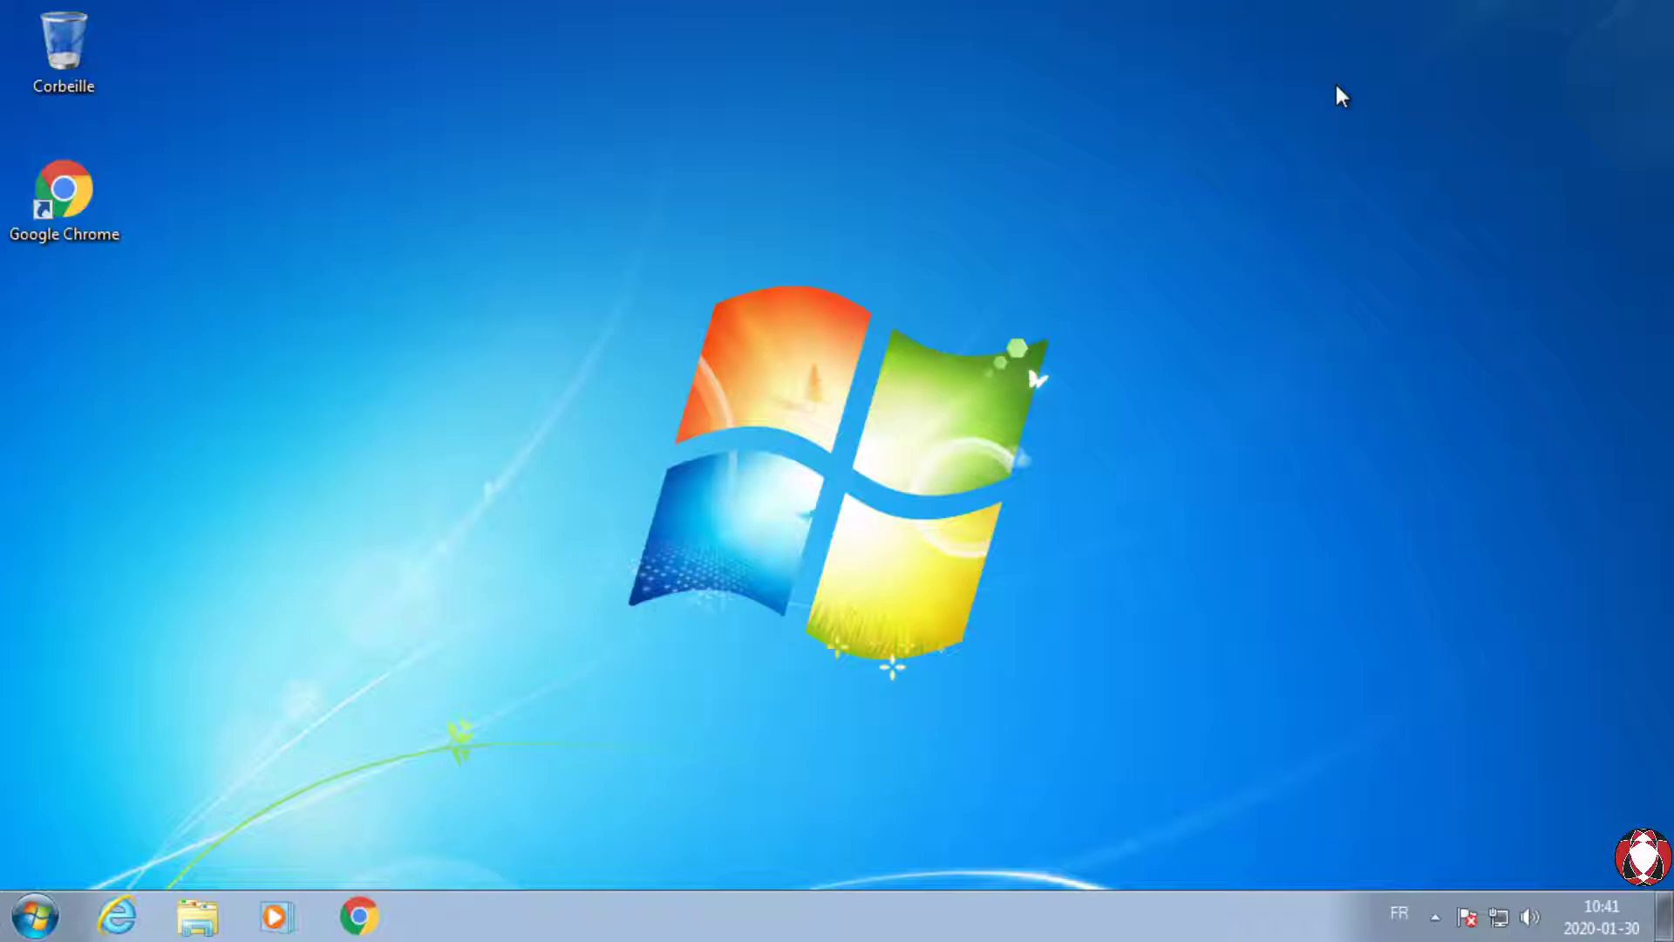
click(34, 916)
click(1001, 358)
click(35, 916)
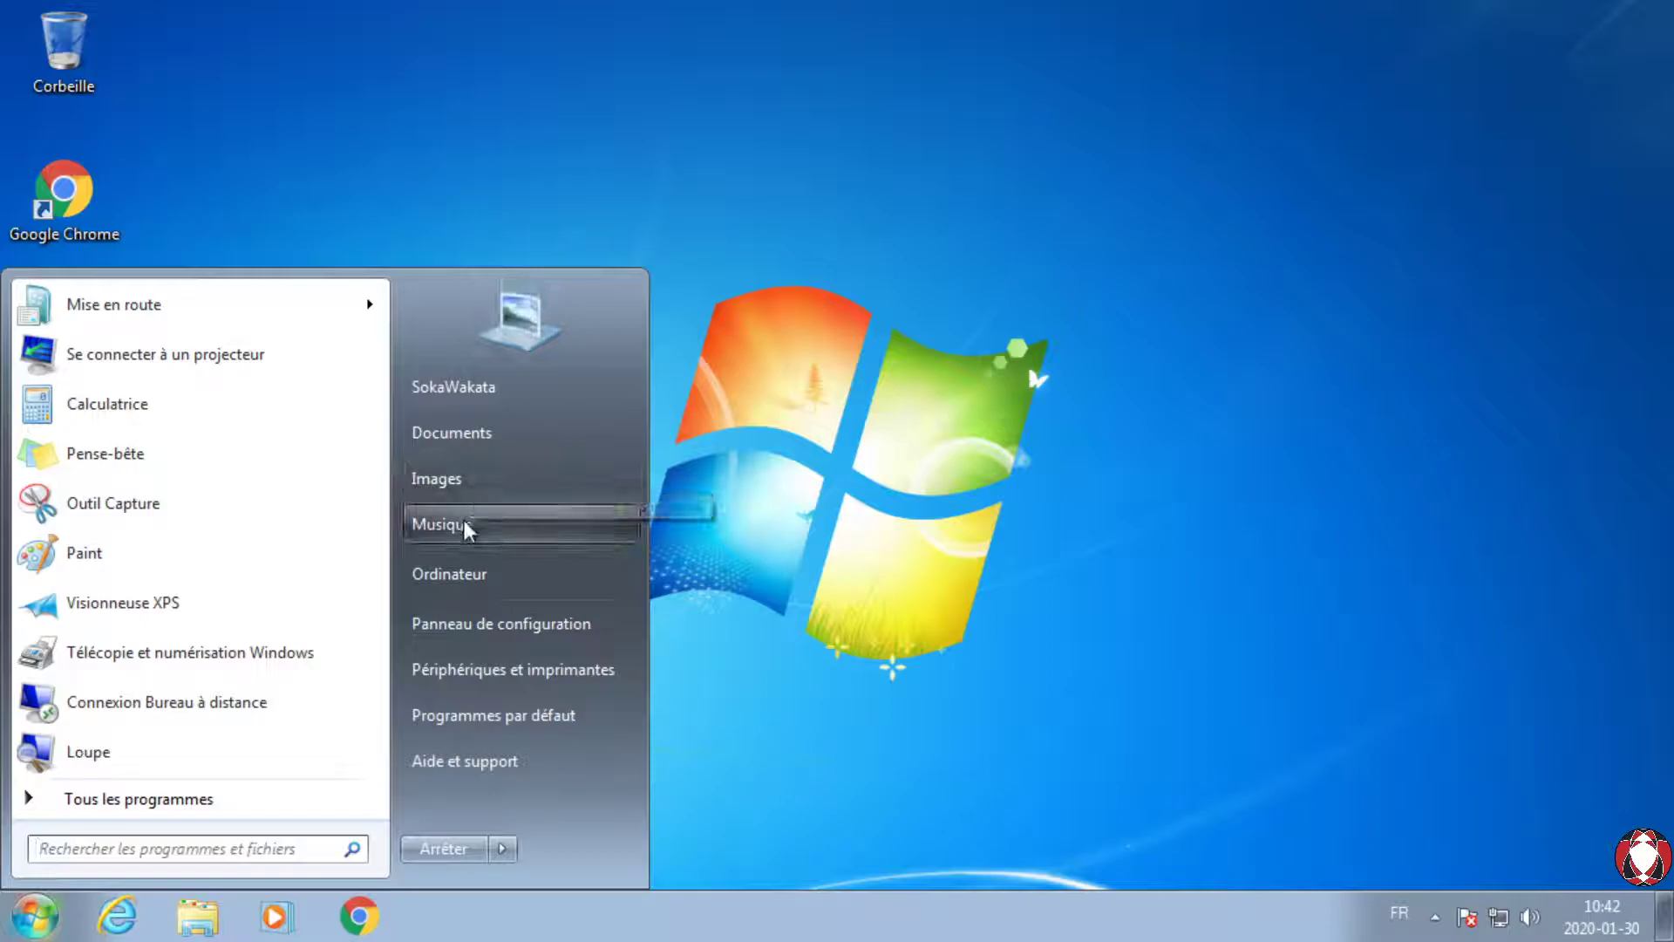
click(788, 195)
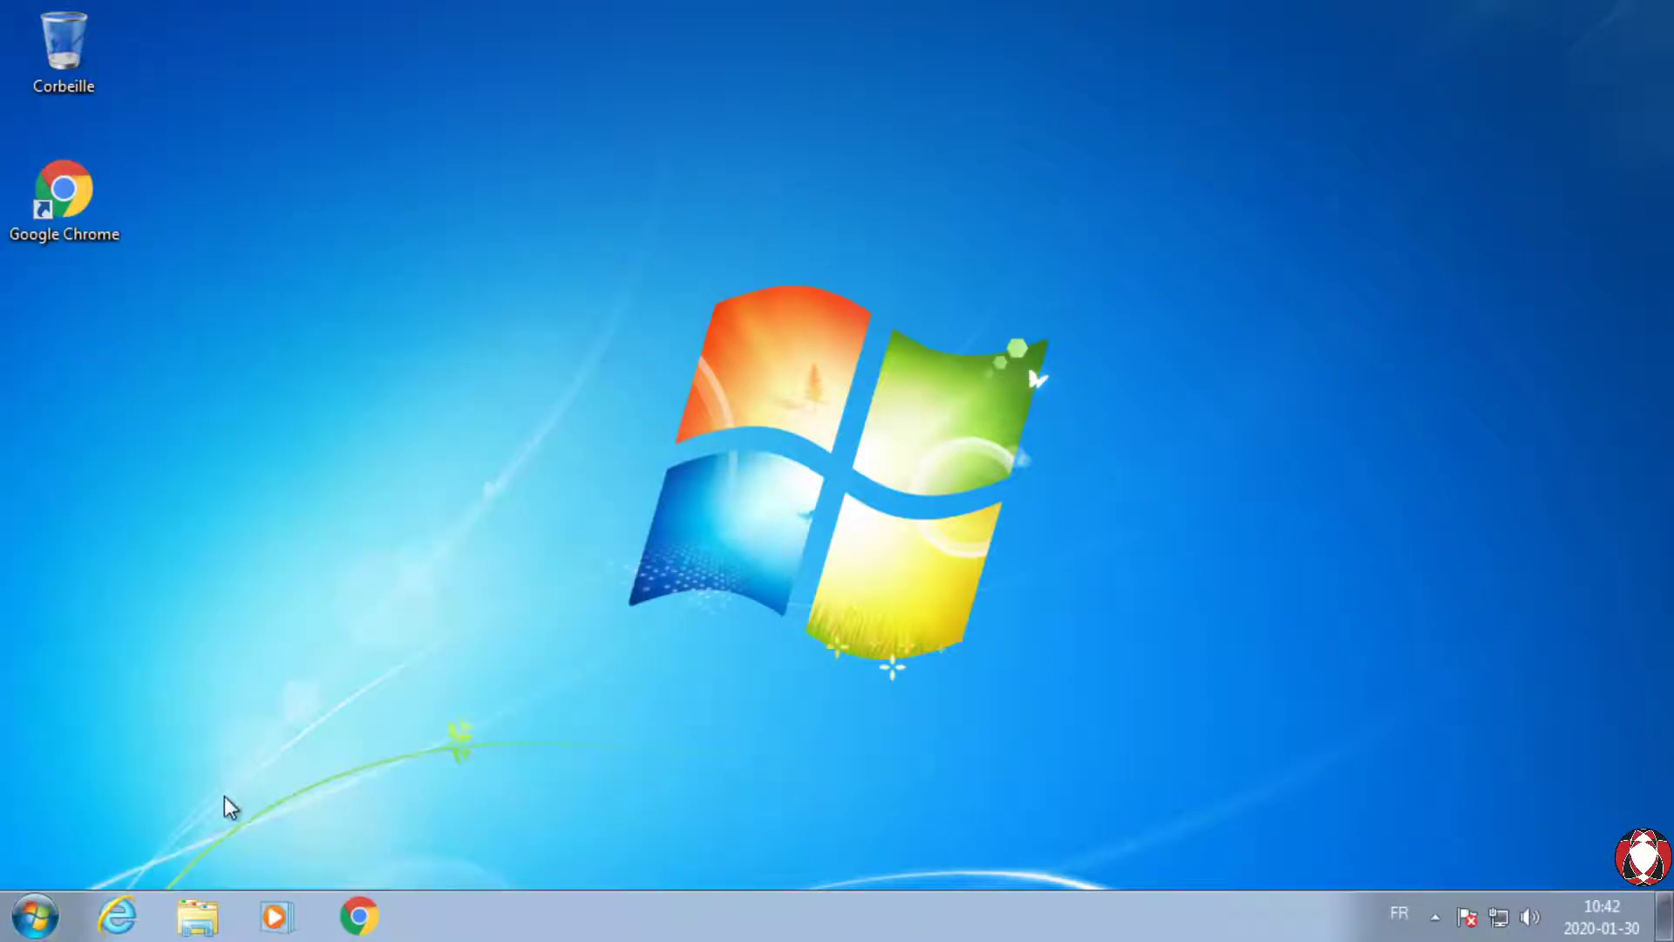
Step: Open the SokaWakata personal folder and look inside its Bureau and Contacts subfolders
click(35, 916)
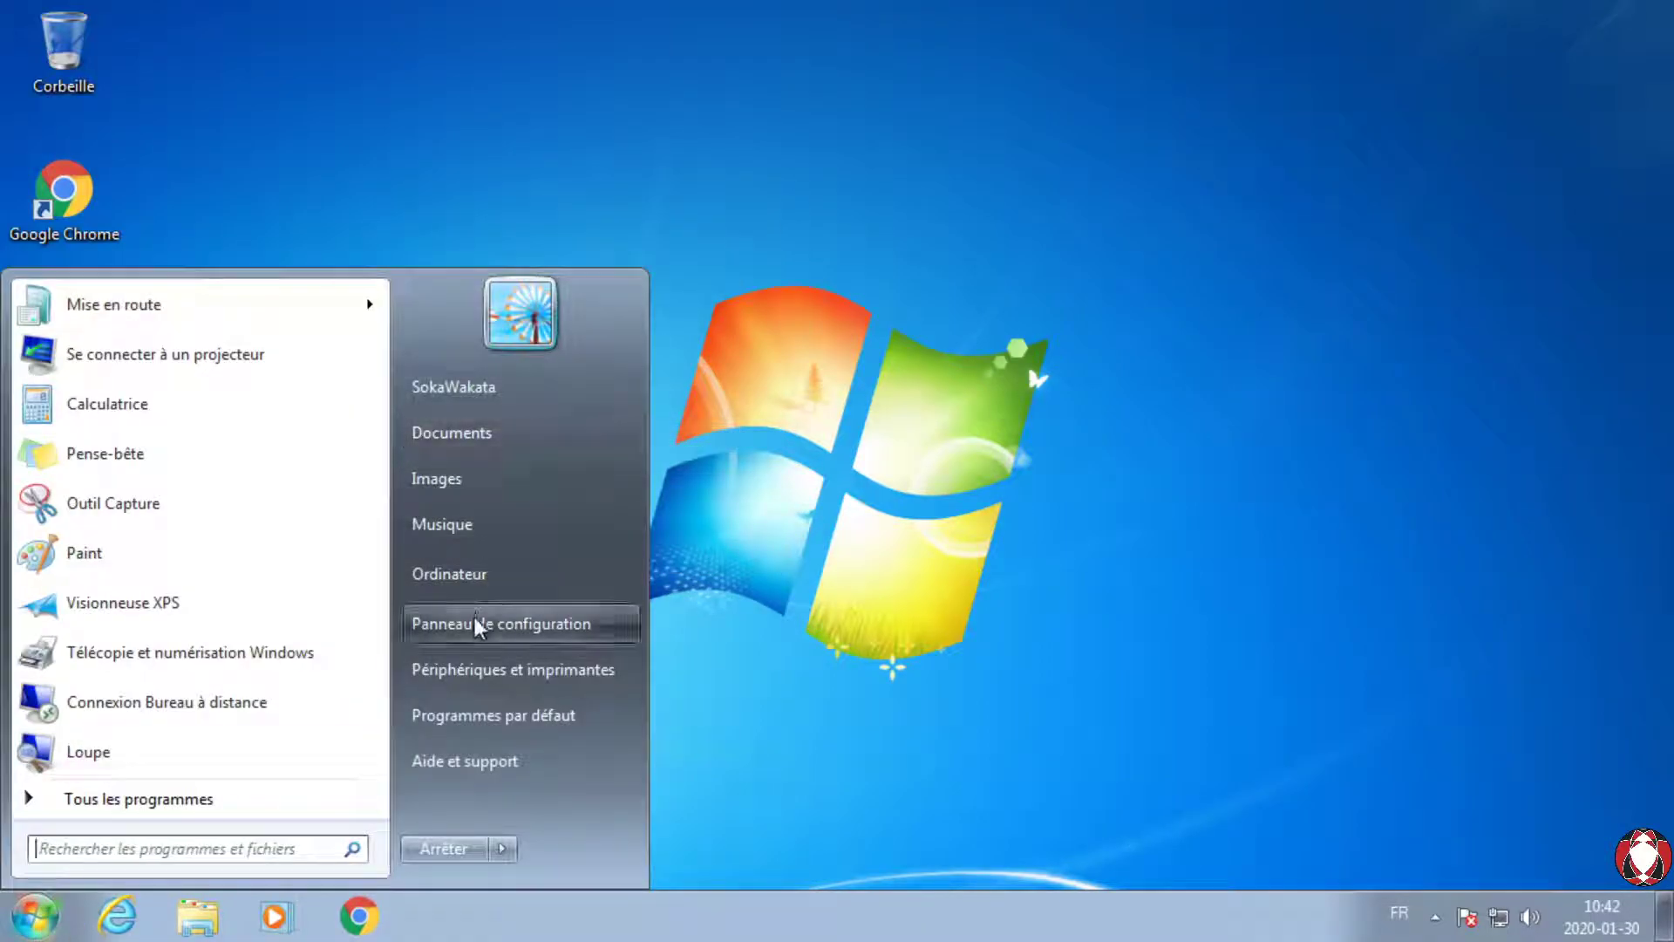
click(499, 403)
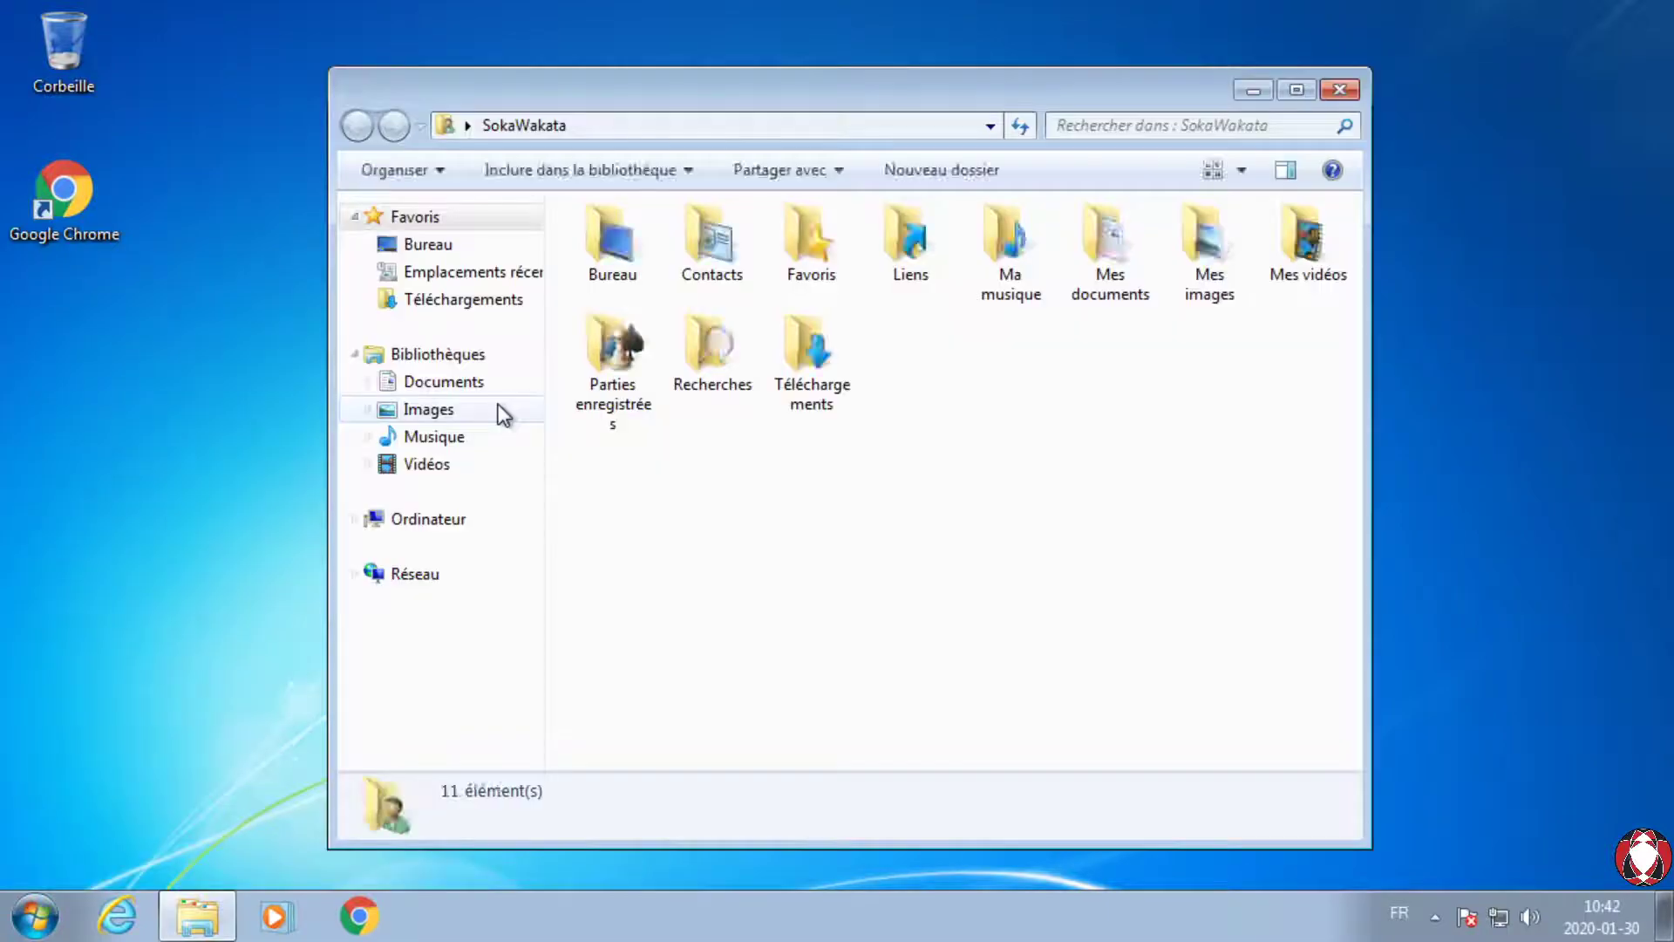
double_click(626, 261)
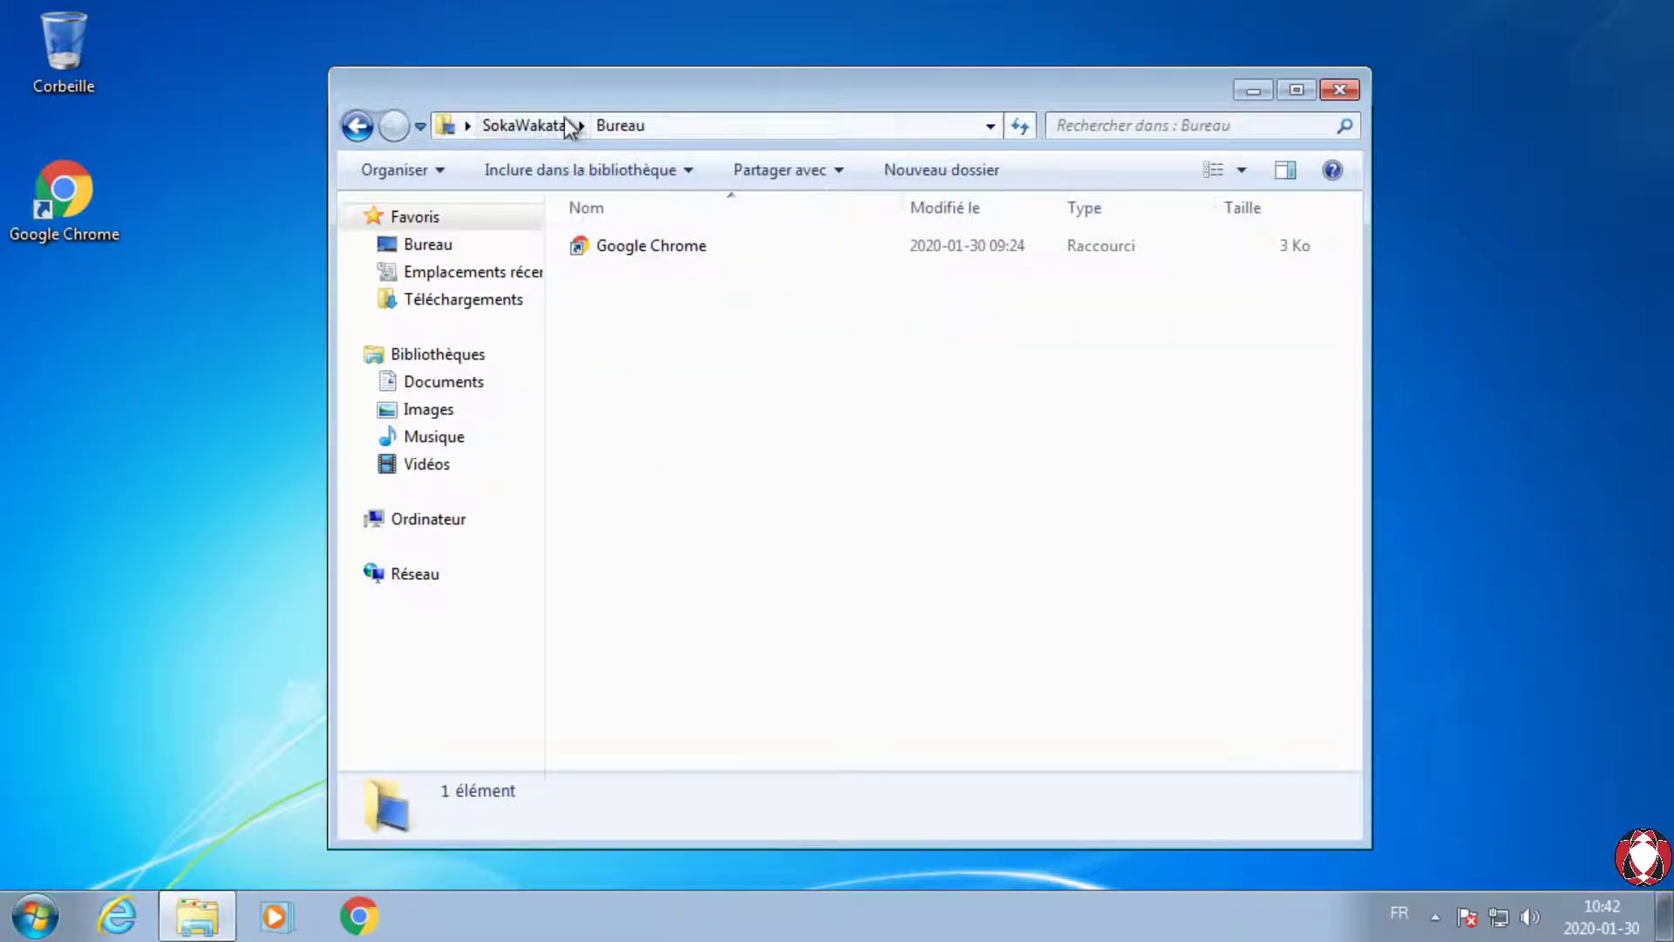
click(523, 124)
double_click(710, 249)
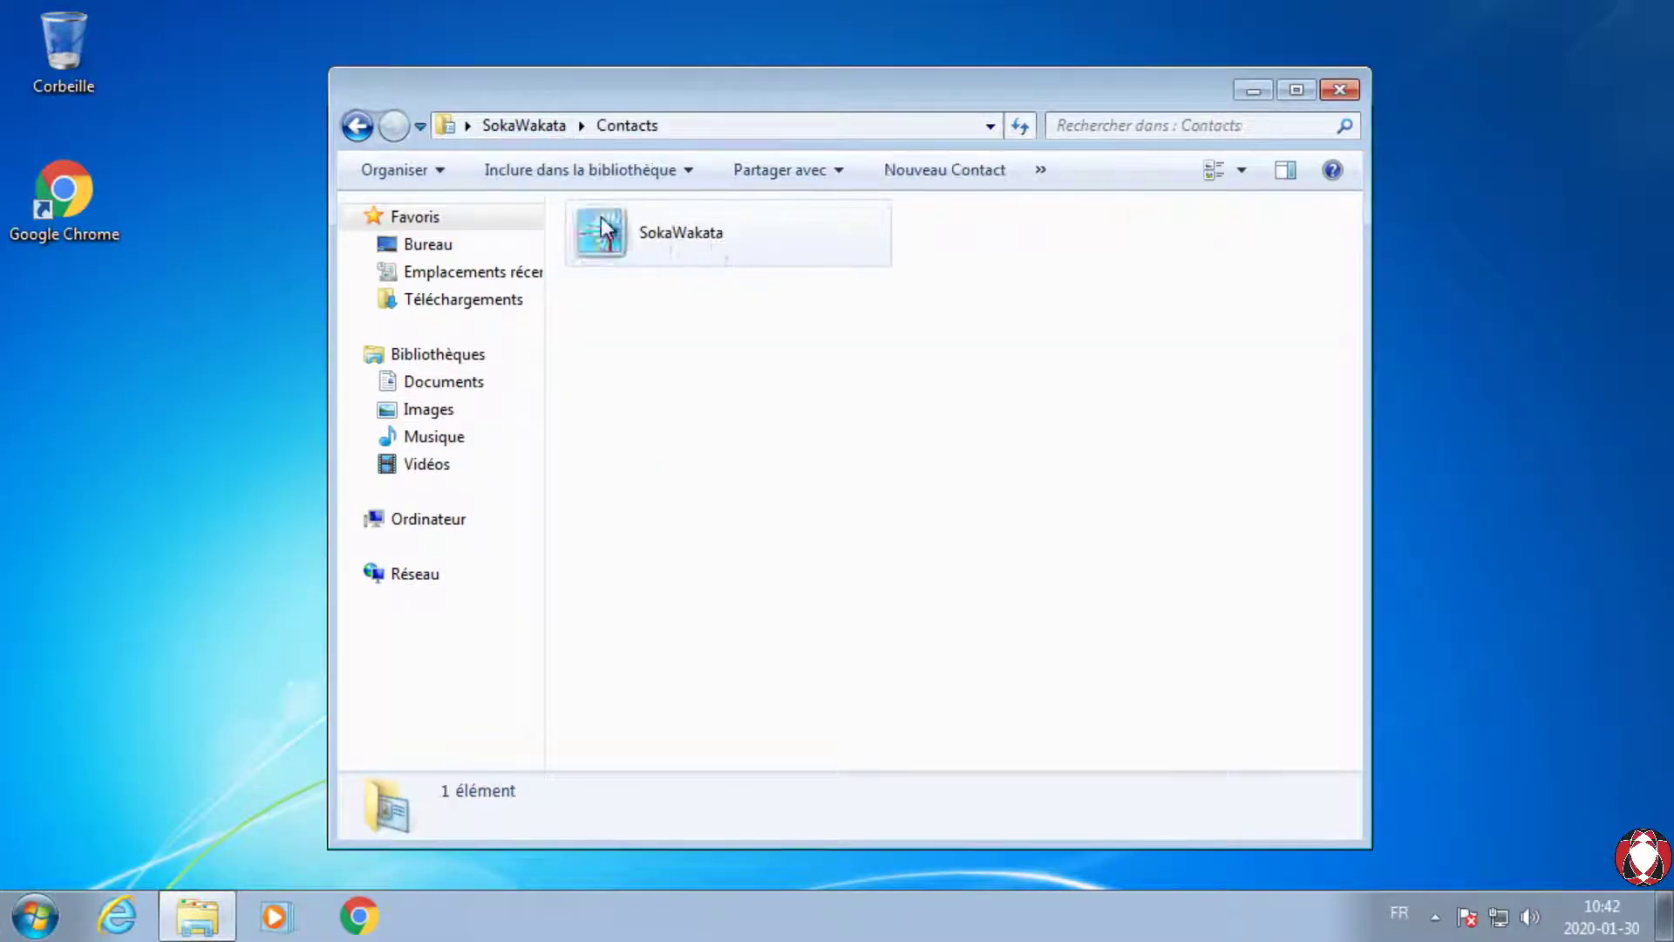
click(357, 125)
Step: Look inside the Favoris, Liens and Ma musique subfolders of the SokaWakata folder, and close the window
click(819, 255)
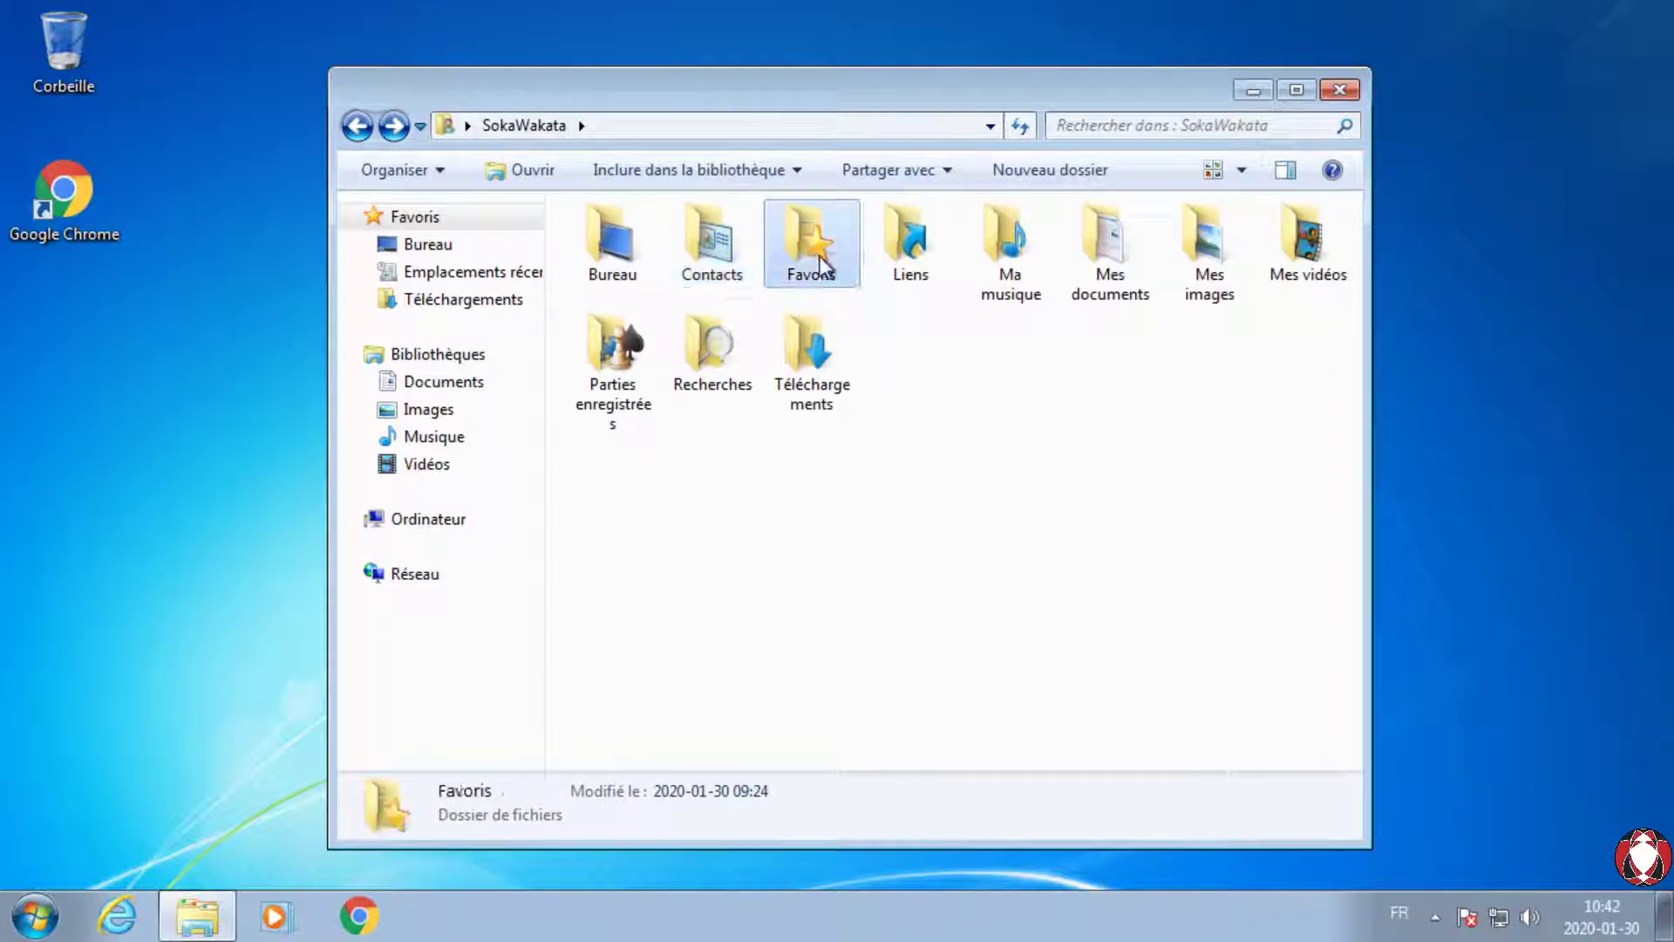
double_click(820, 255)
click(357, 125)
double_click(911, 248)
click(357, 128)
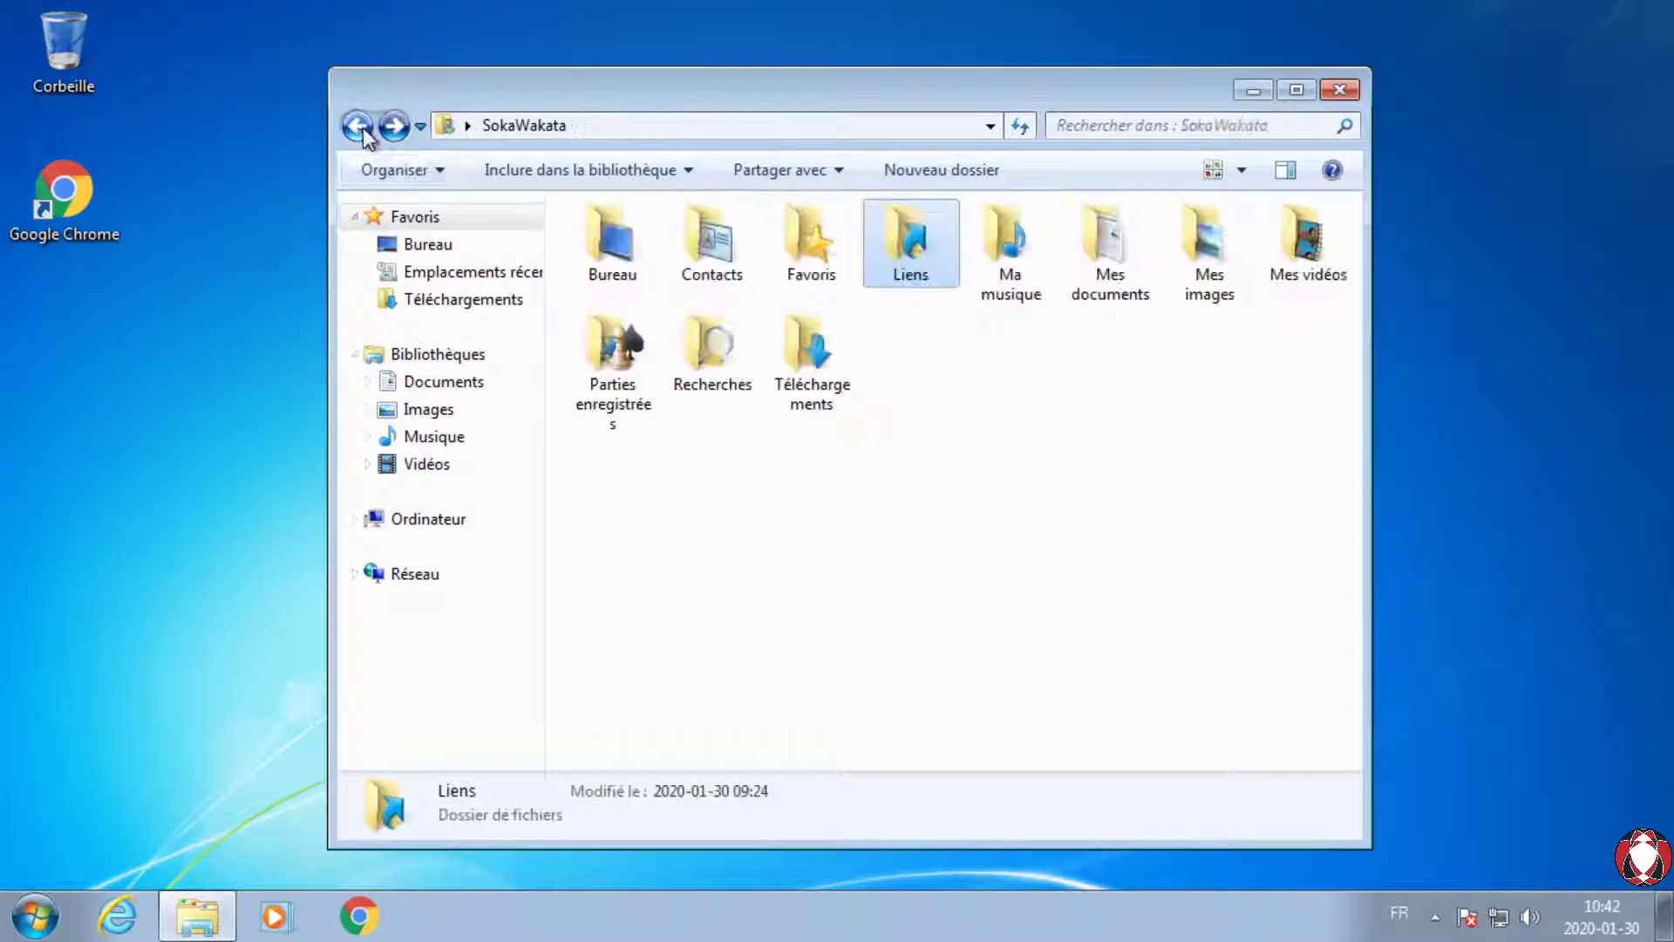
double_click(987, 248)
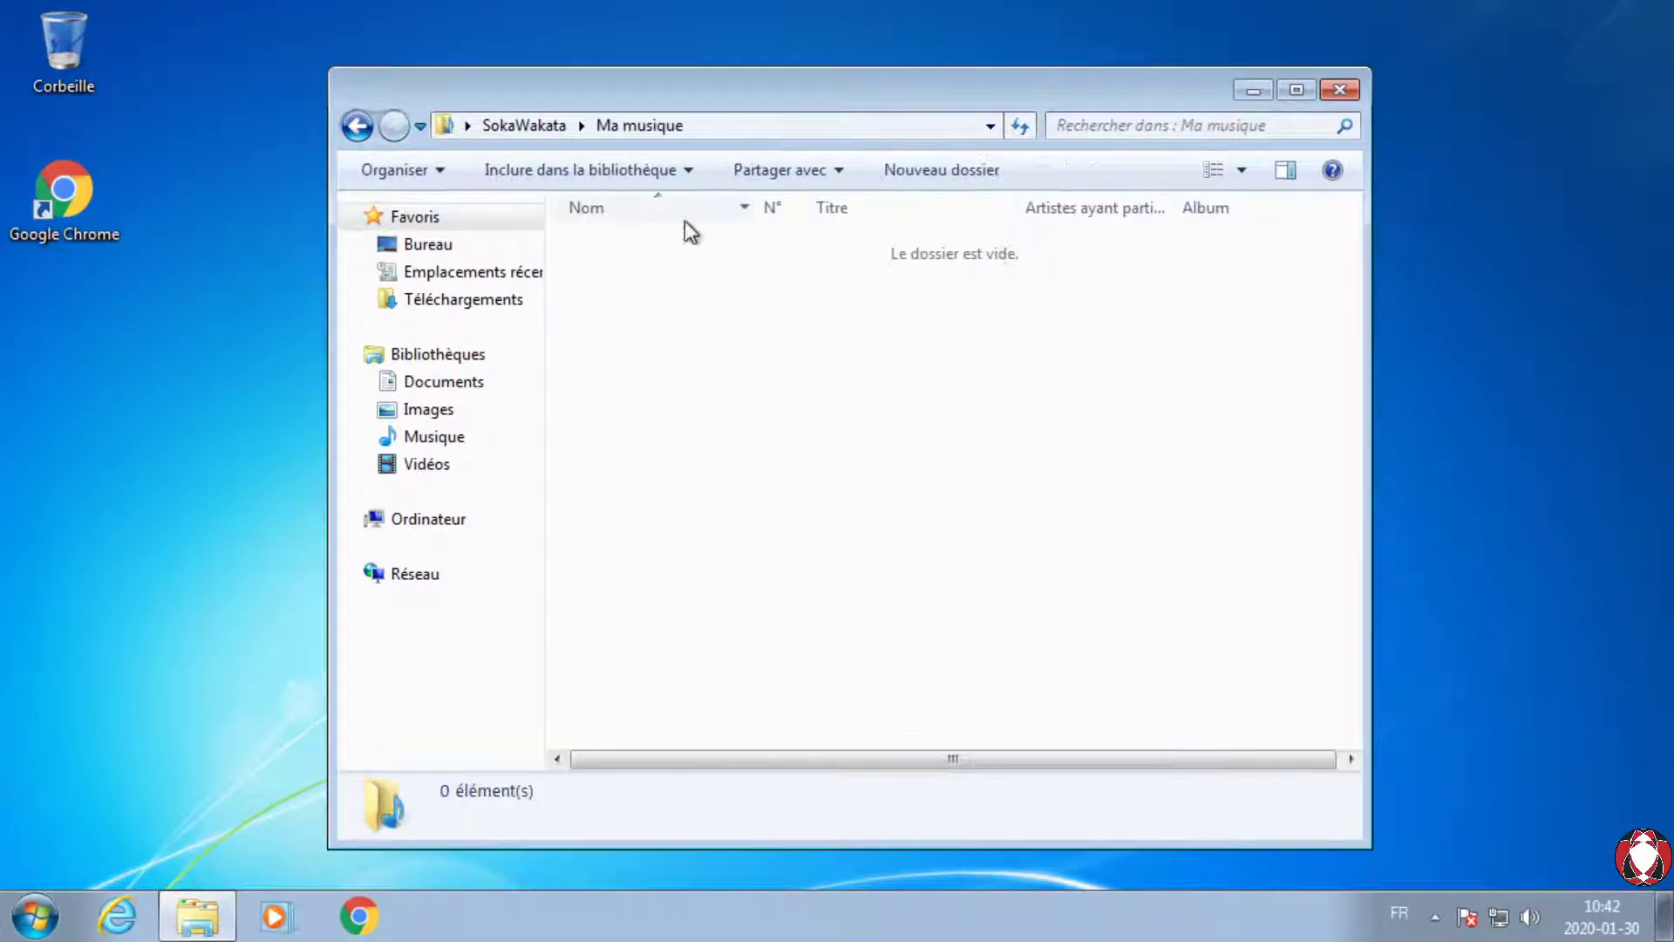
click(356, 128)
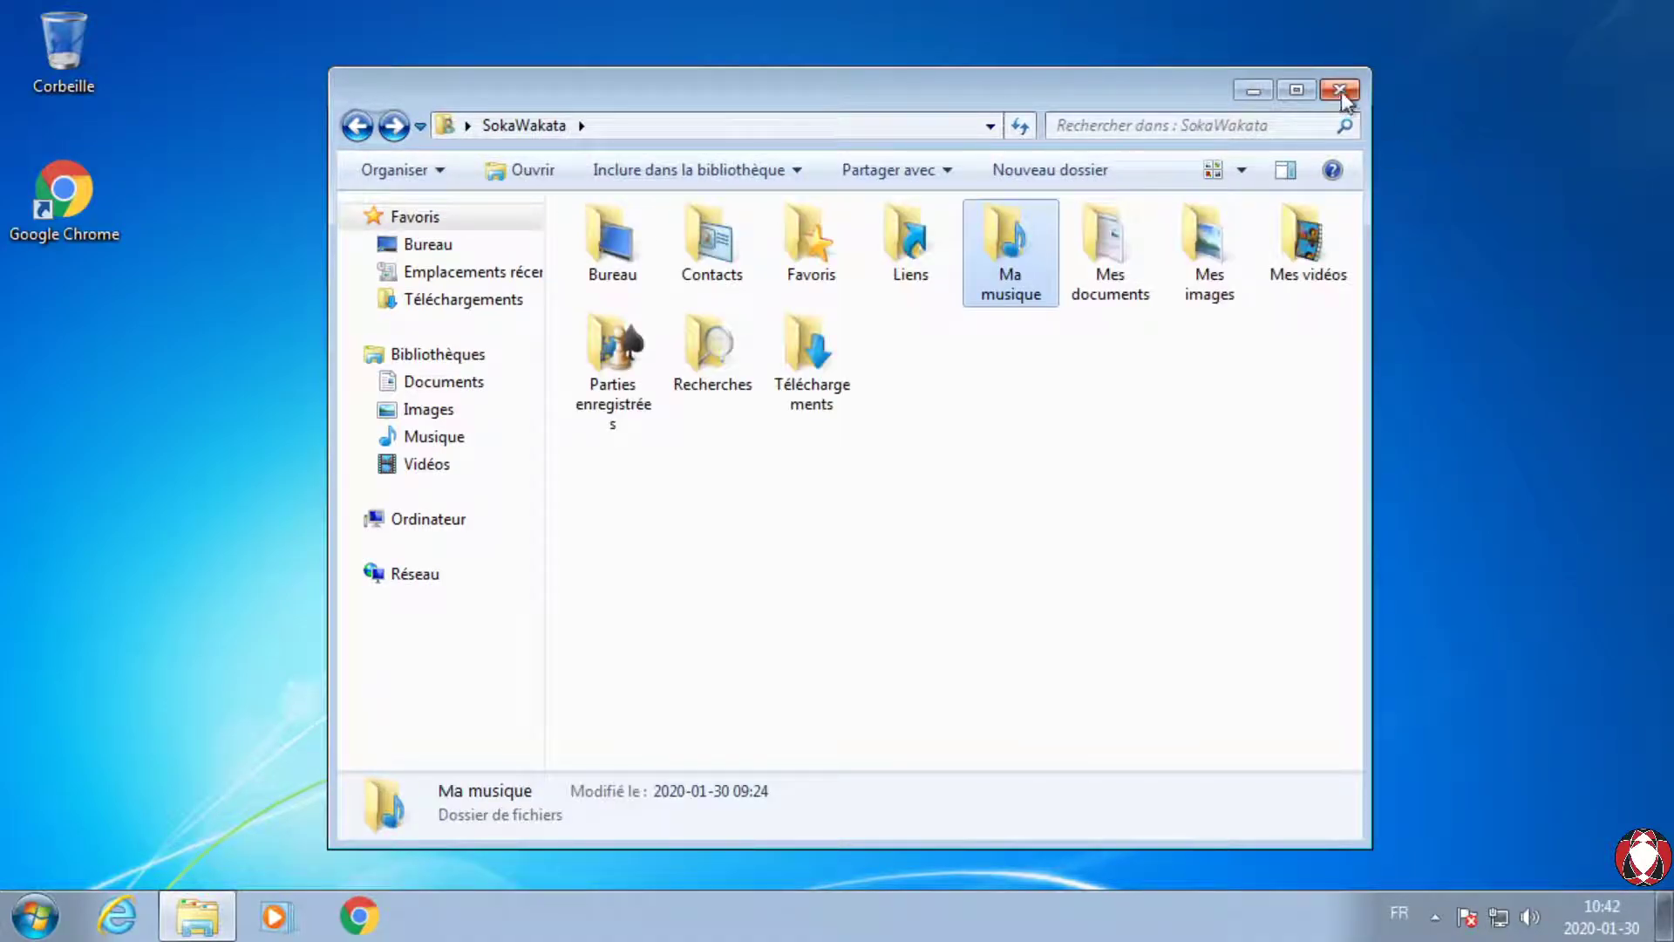
click(1340, 91)
Step: Create a new standard user account named WakataSoka in the Control Panel and close the account management window
click(35, 915)
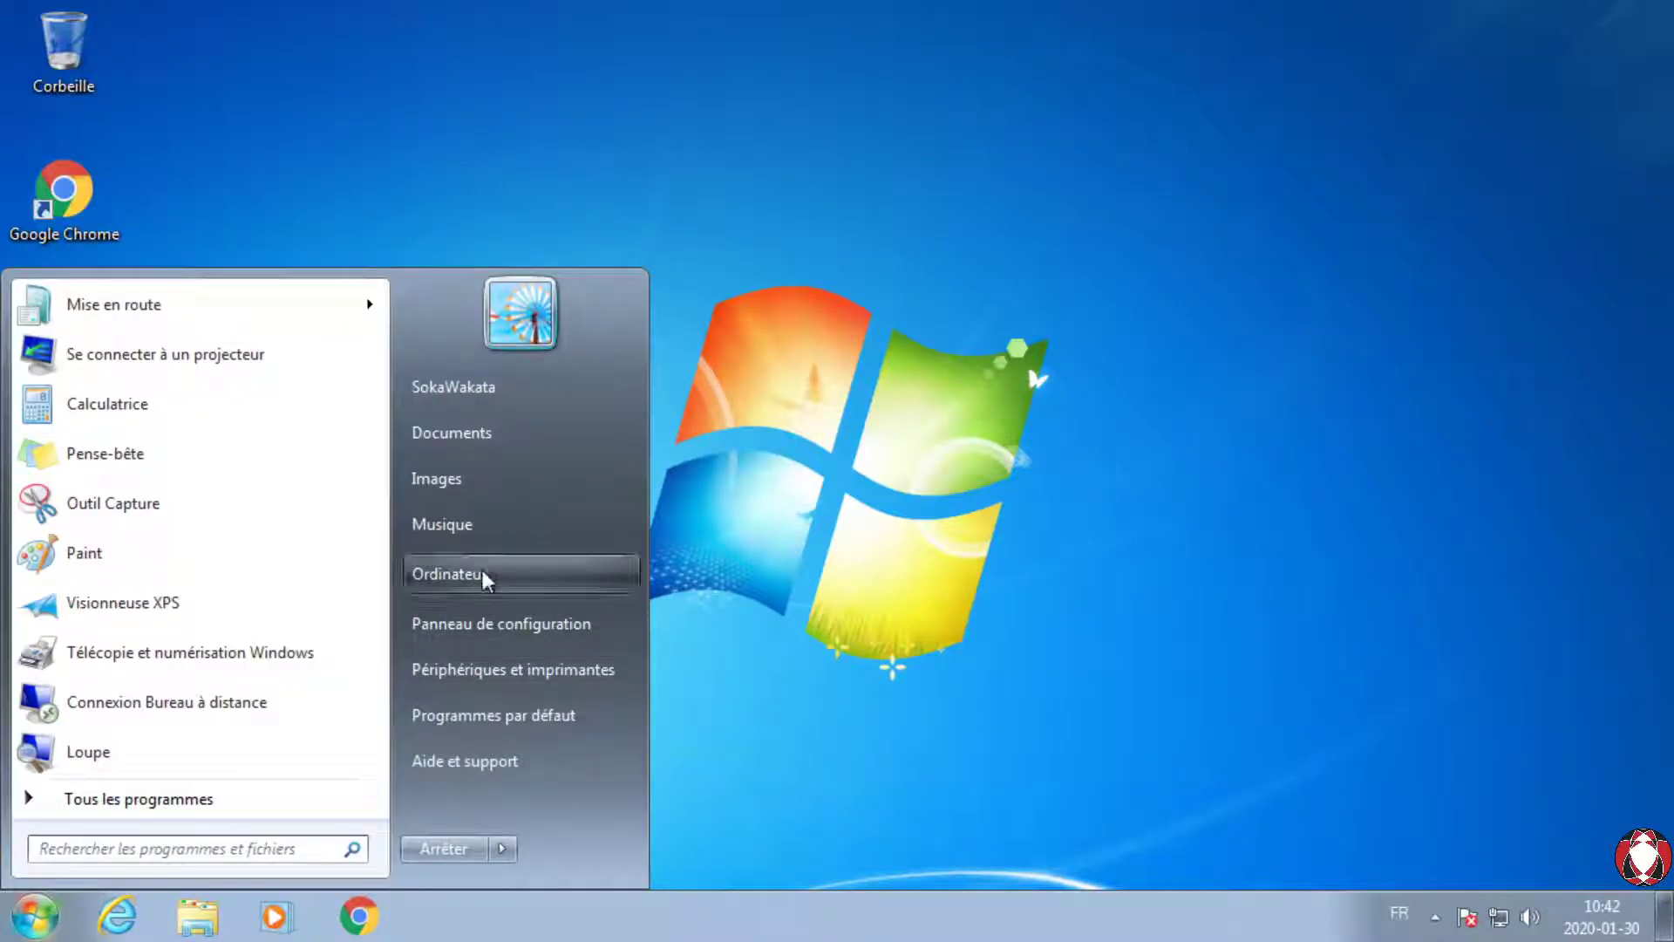
click(484, 626)
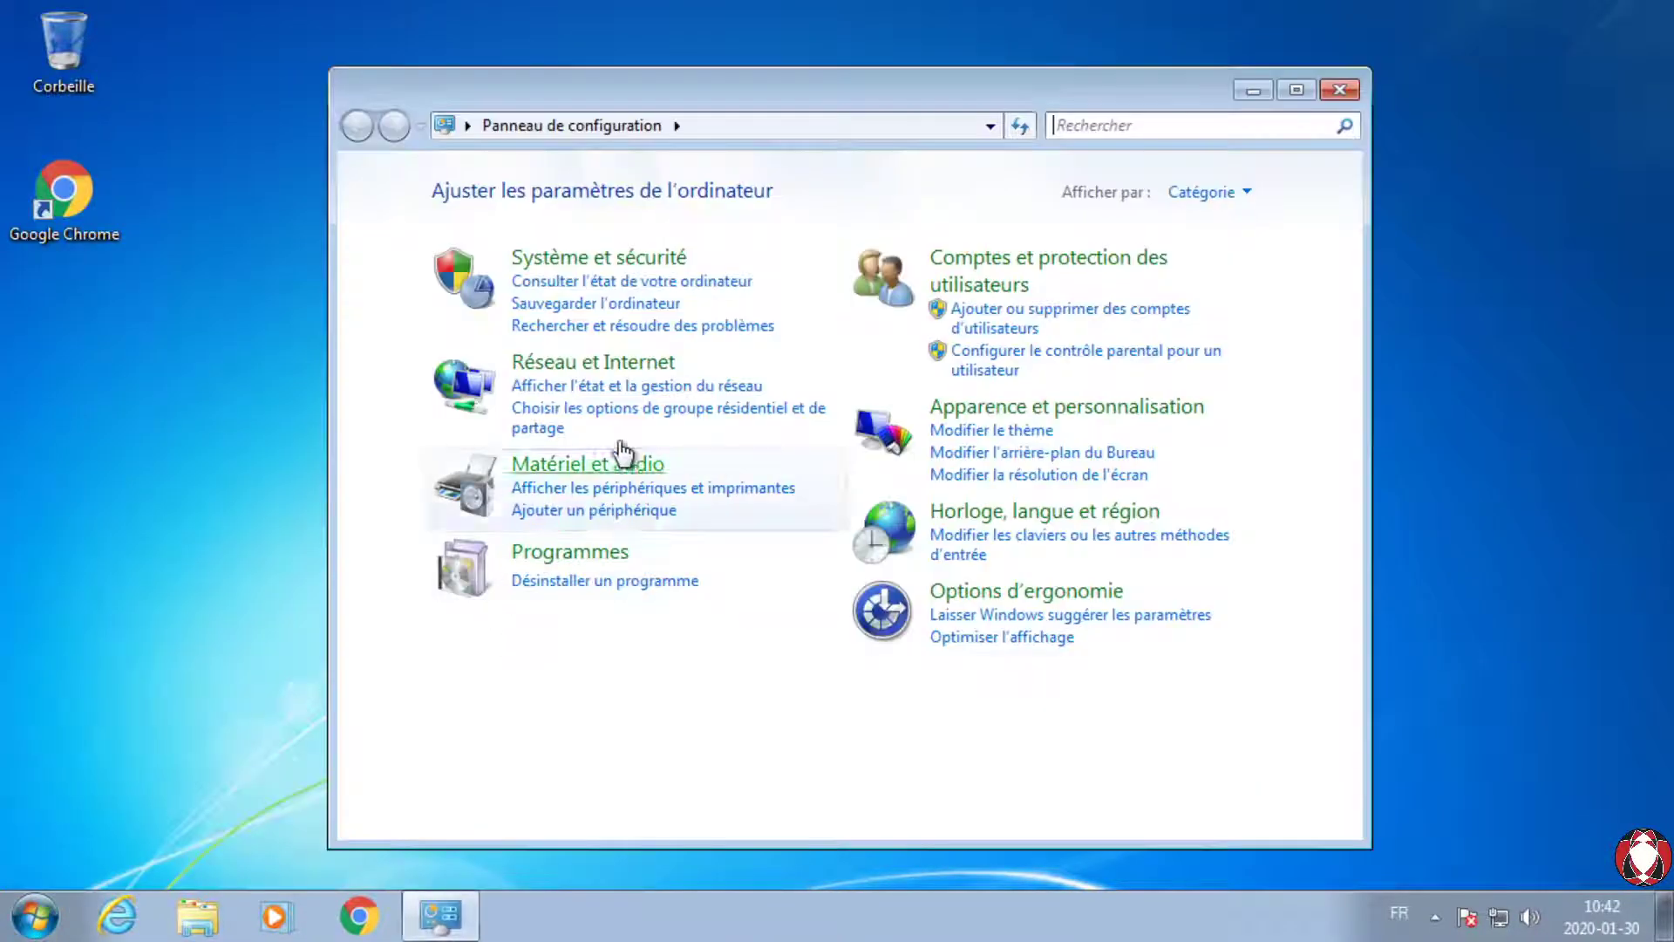
click(1009, 314)
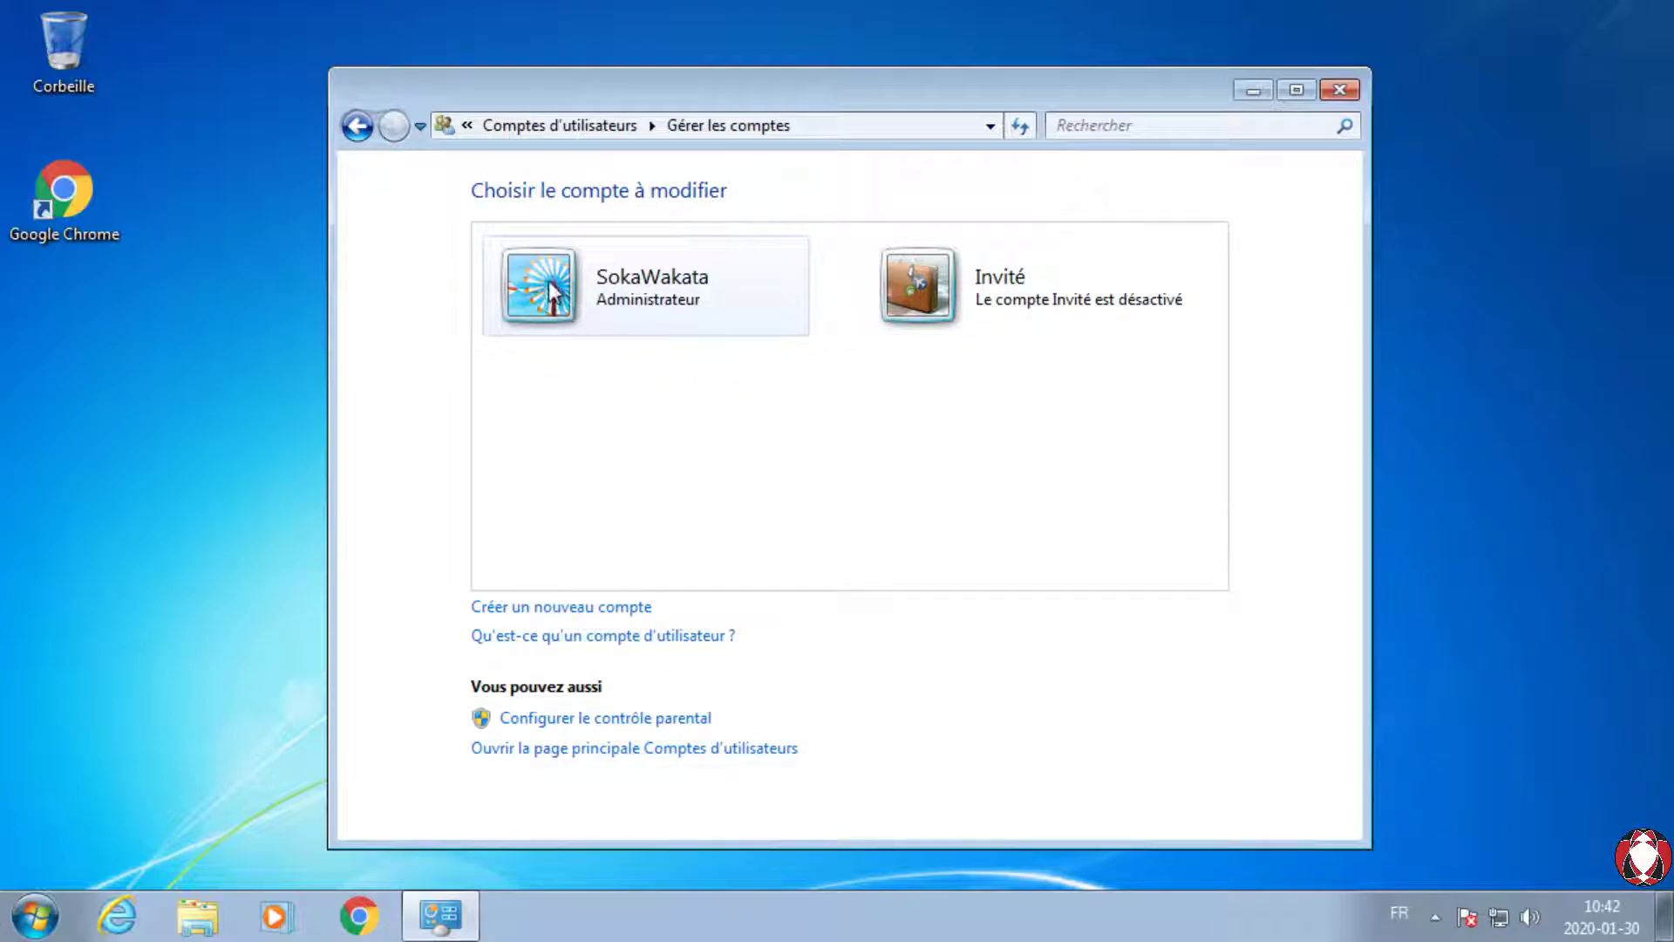
click(586, 610)
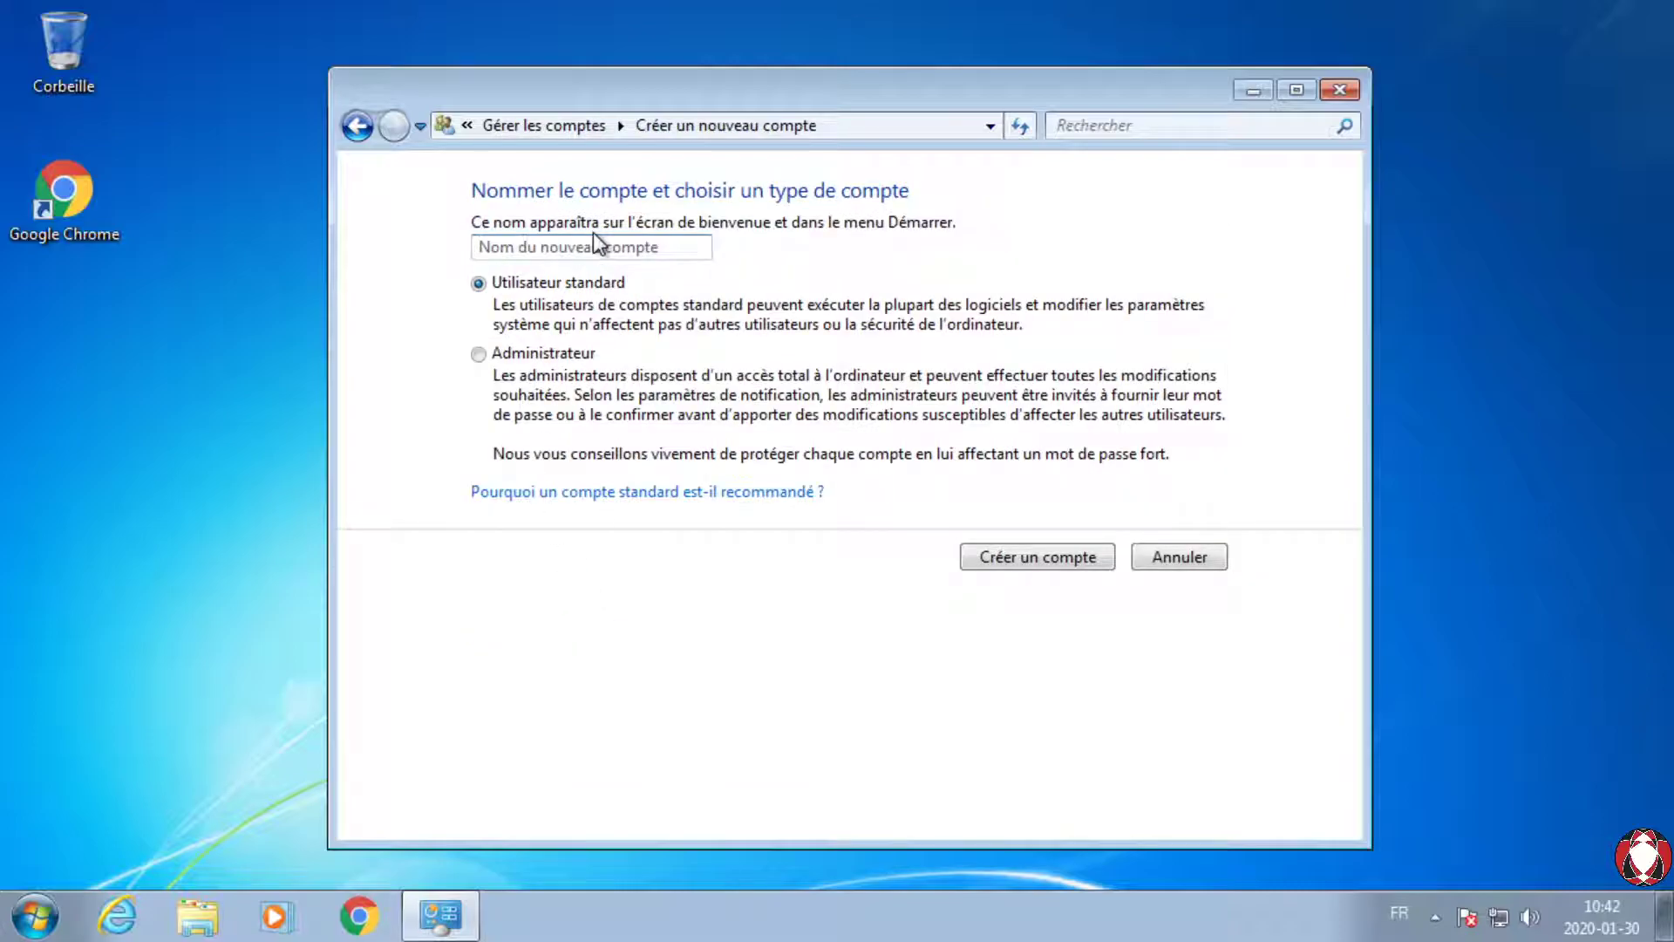
text(WakataSoka)
click(1039, 558)
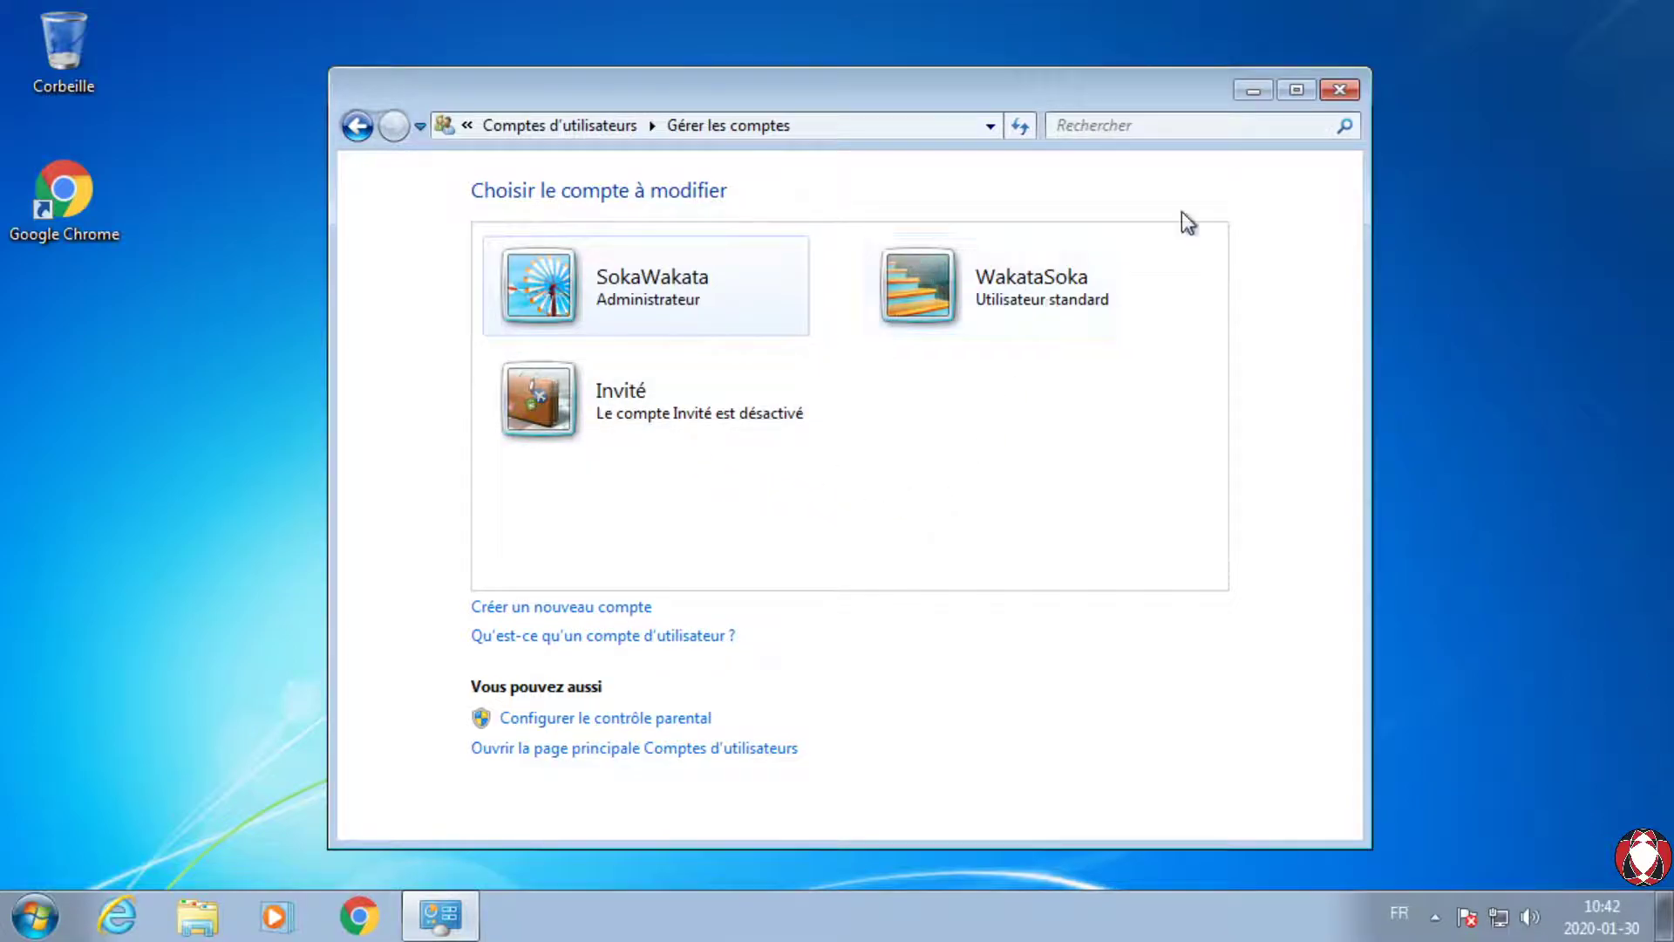
click(1339, 90)
Step: Log off the SokaWakata session, sign in to the WakataSoka account and dismiss the Ordinateurs et contacts window
click(43, 924)
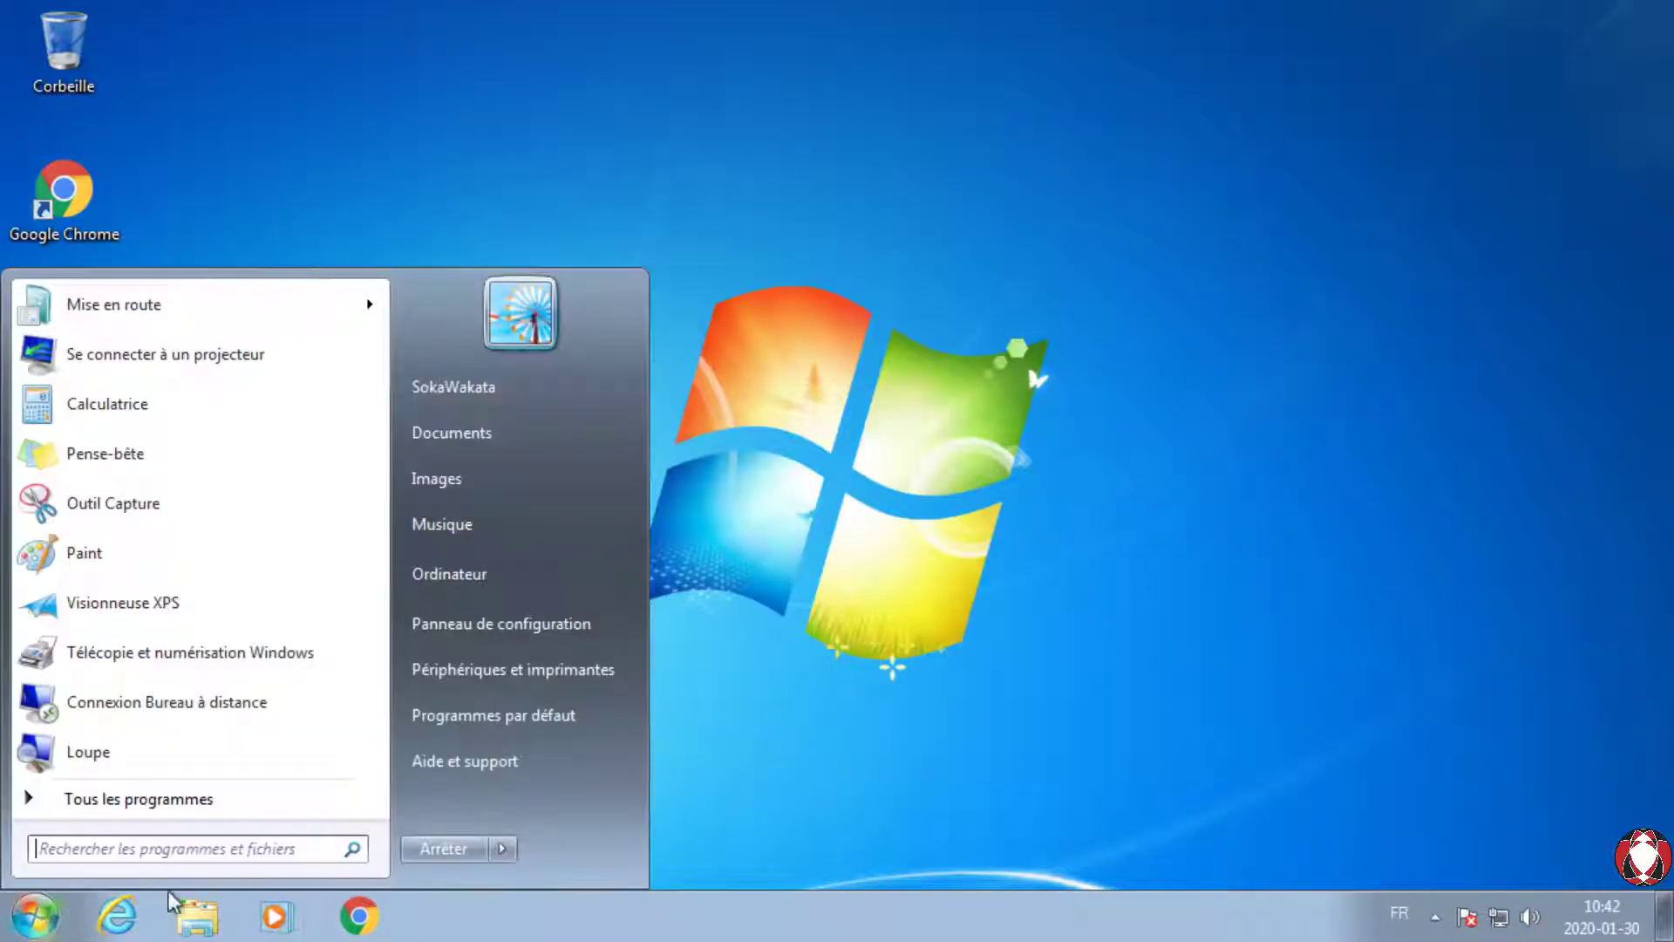
click(504, 850)
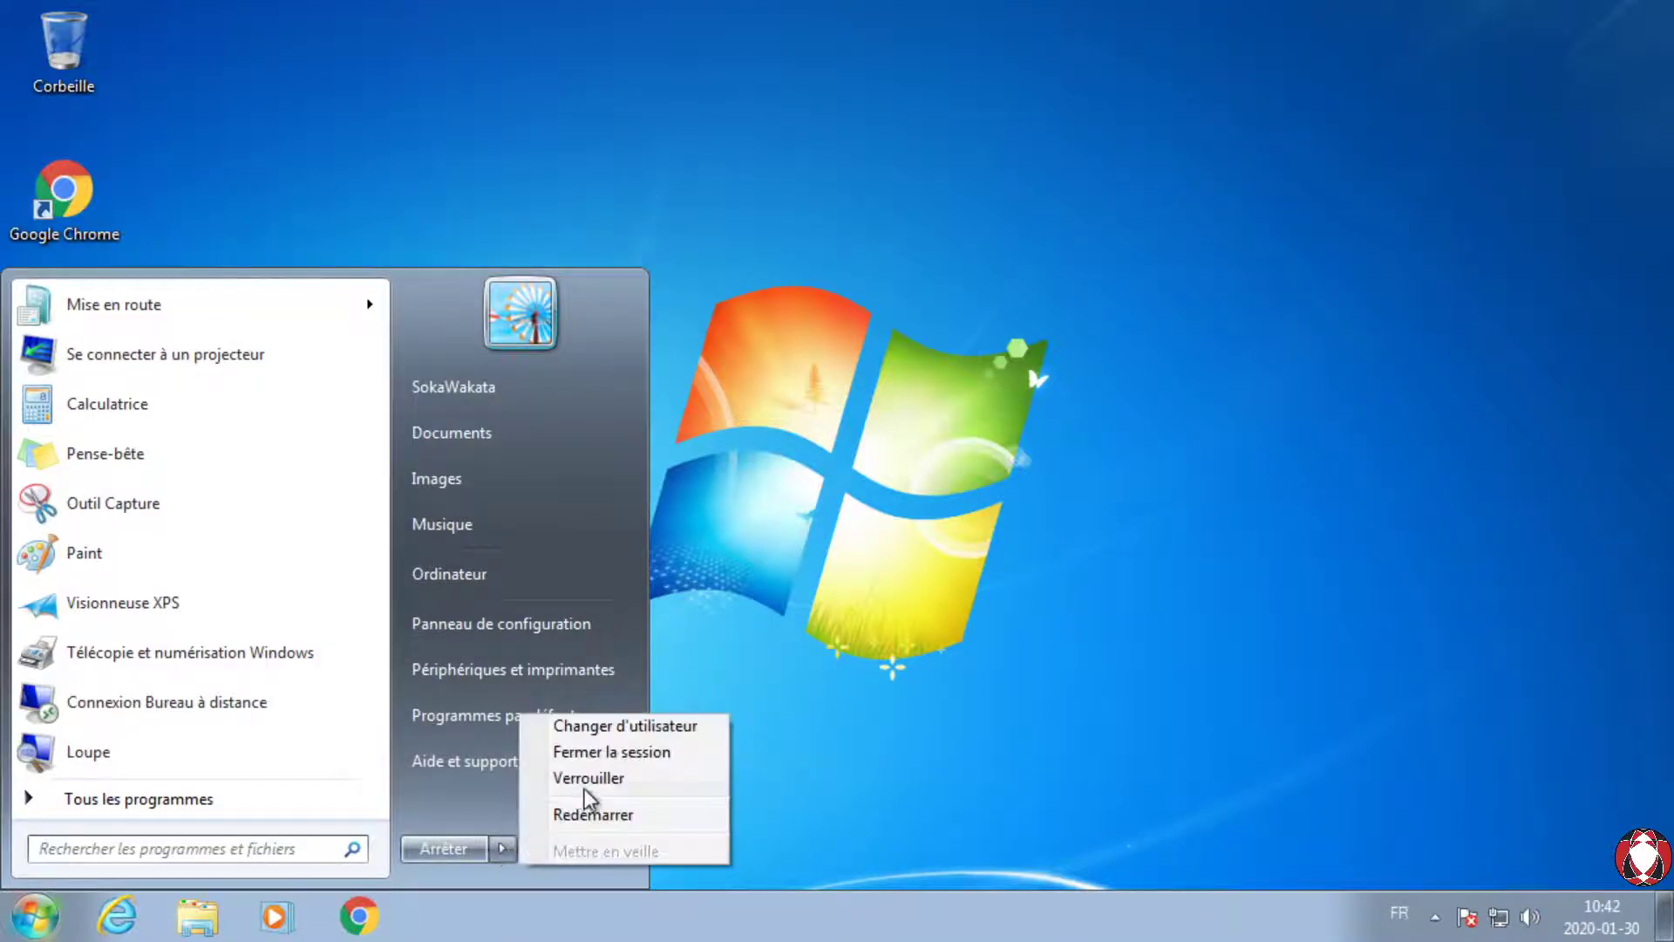
click(610, 752)
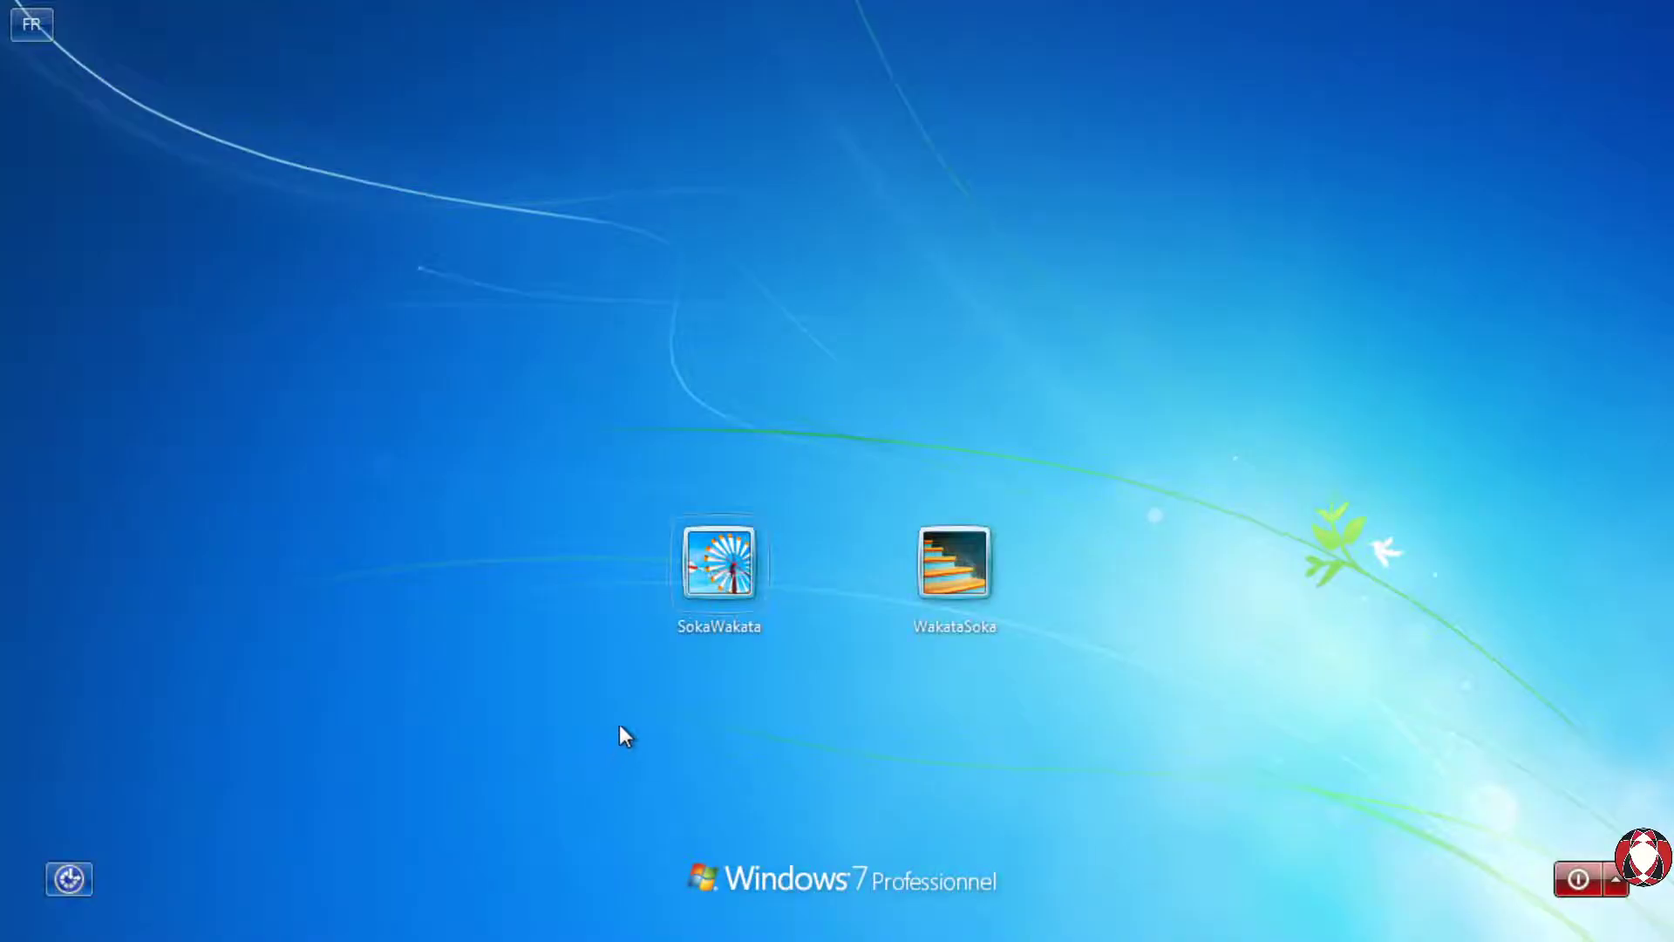
click(977, 565)
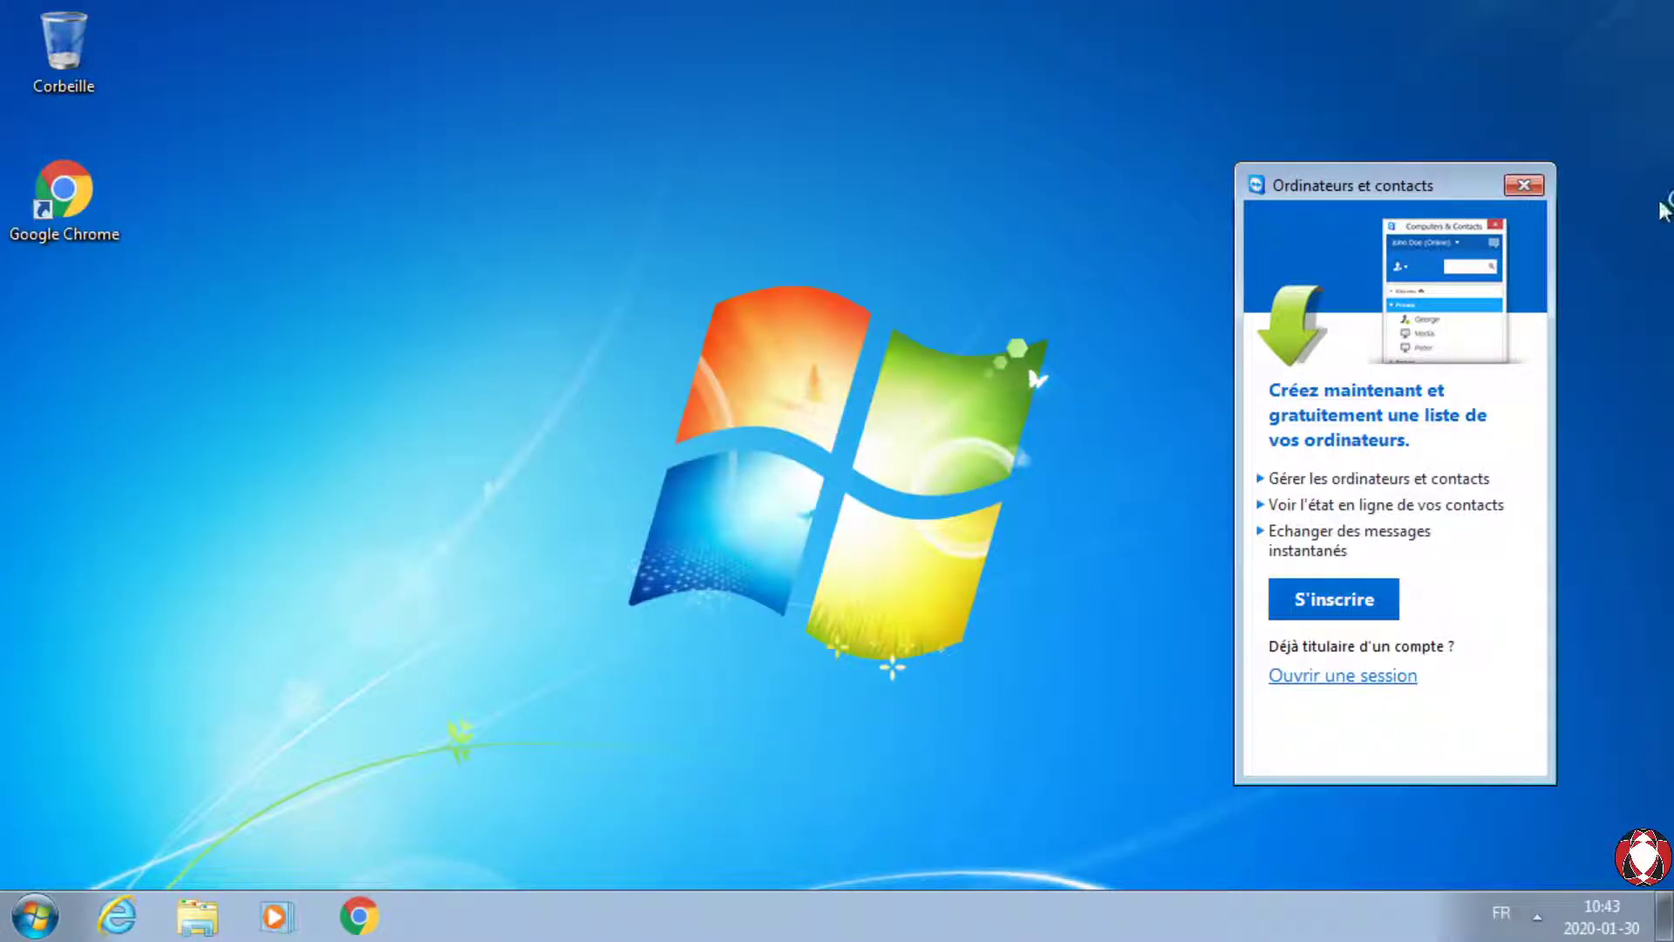
click(1524, 185)
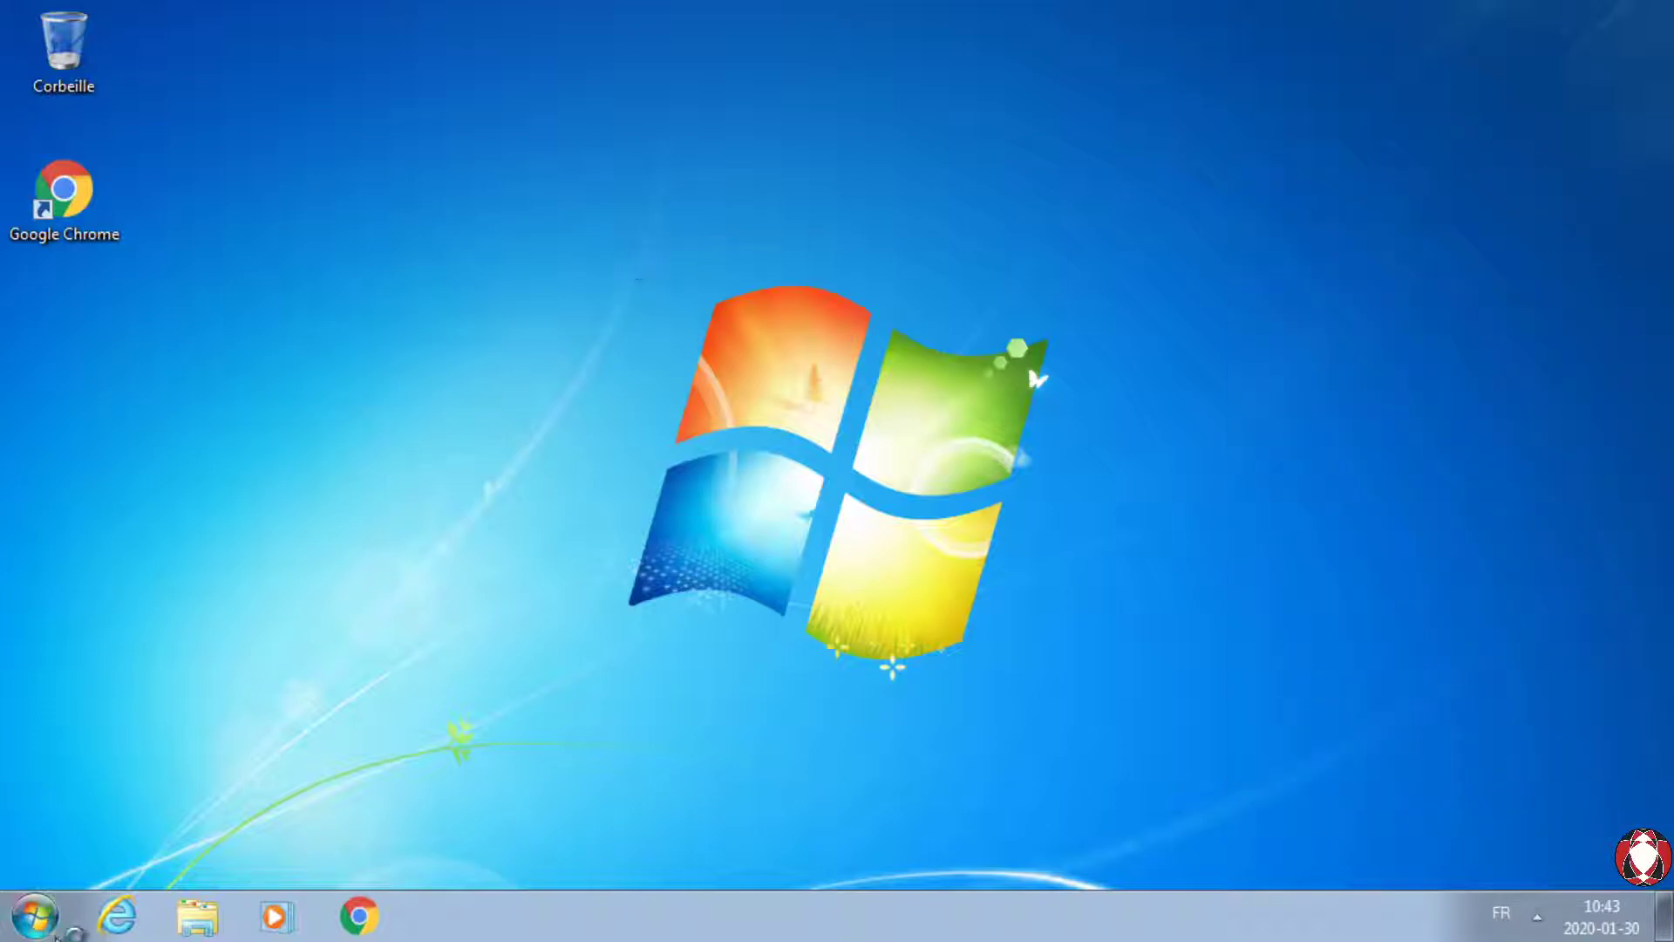
Step: Look at the Documents library in the WakataSoka account and close its window
click(55, 931)
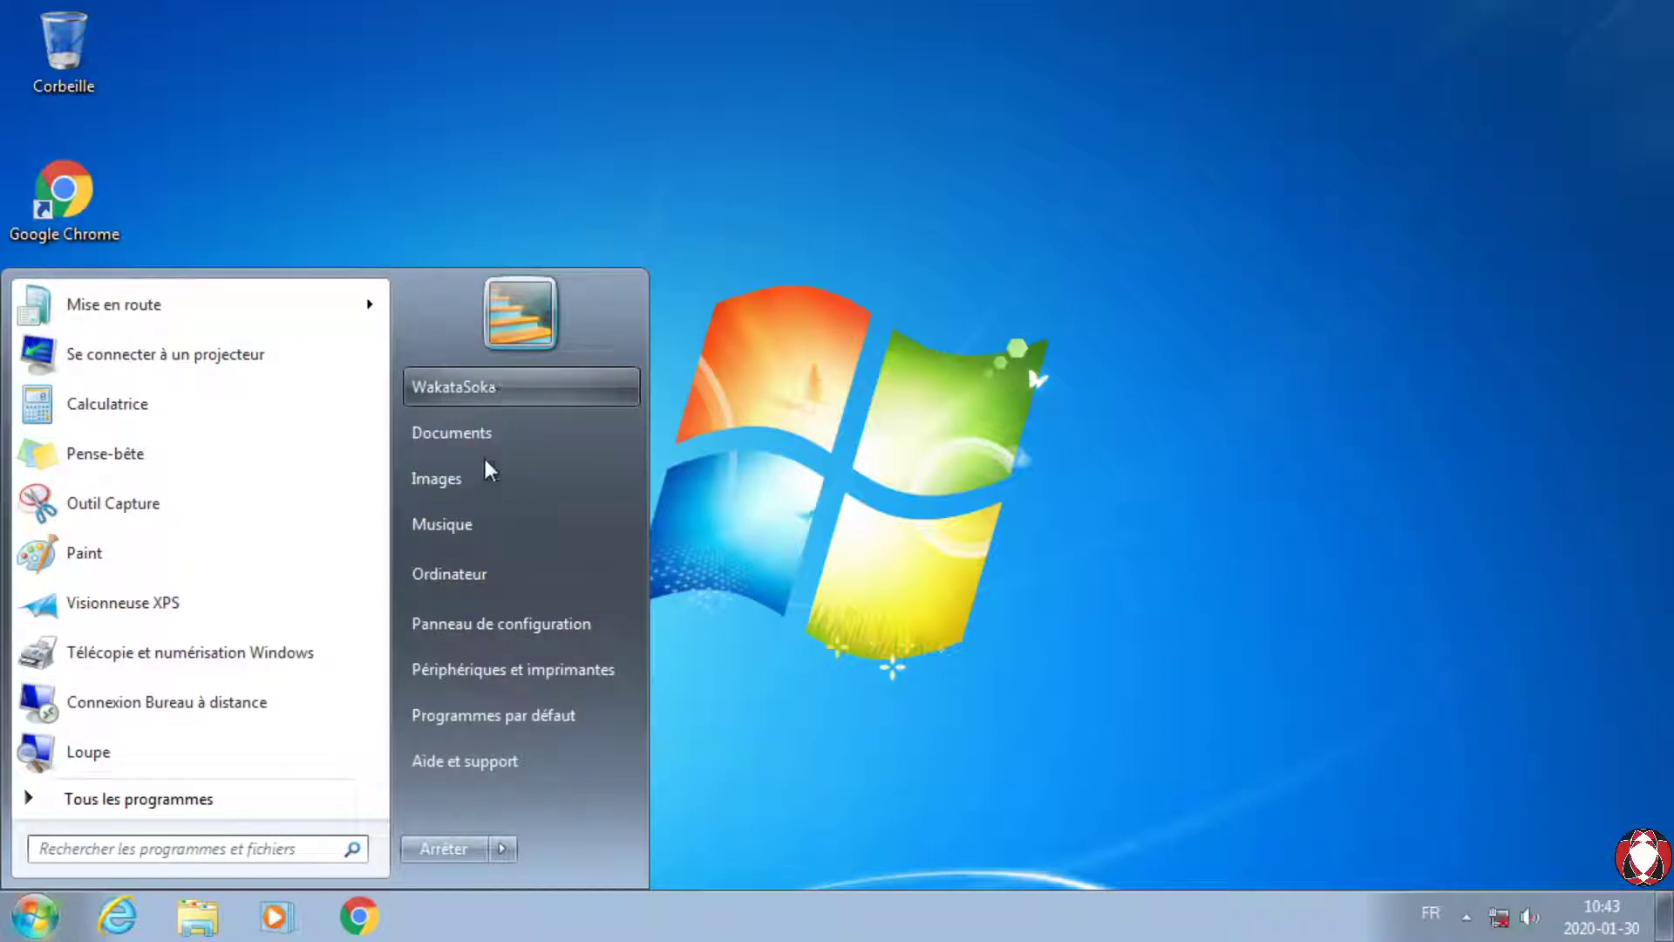
click(477, 432)
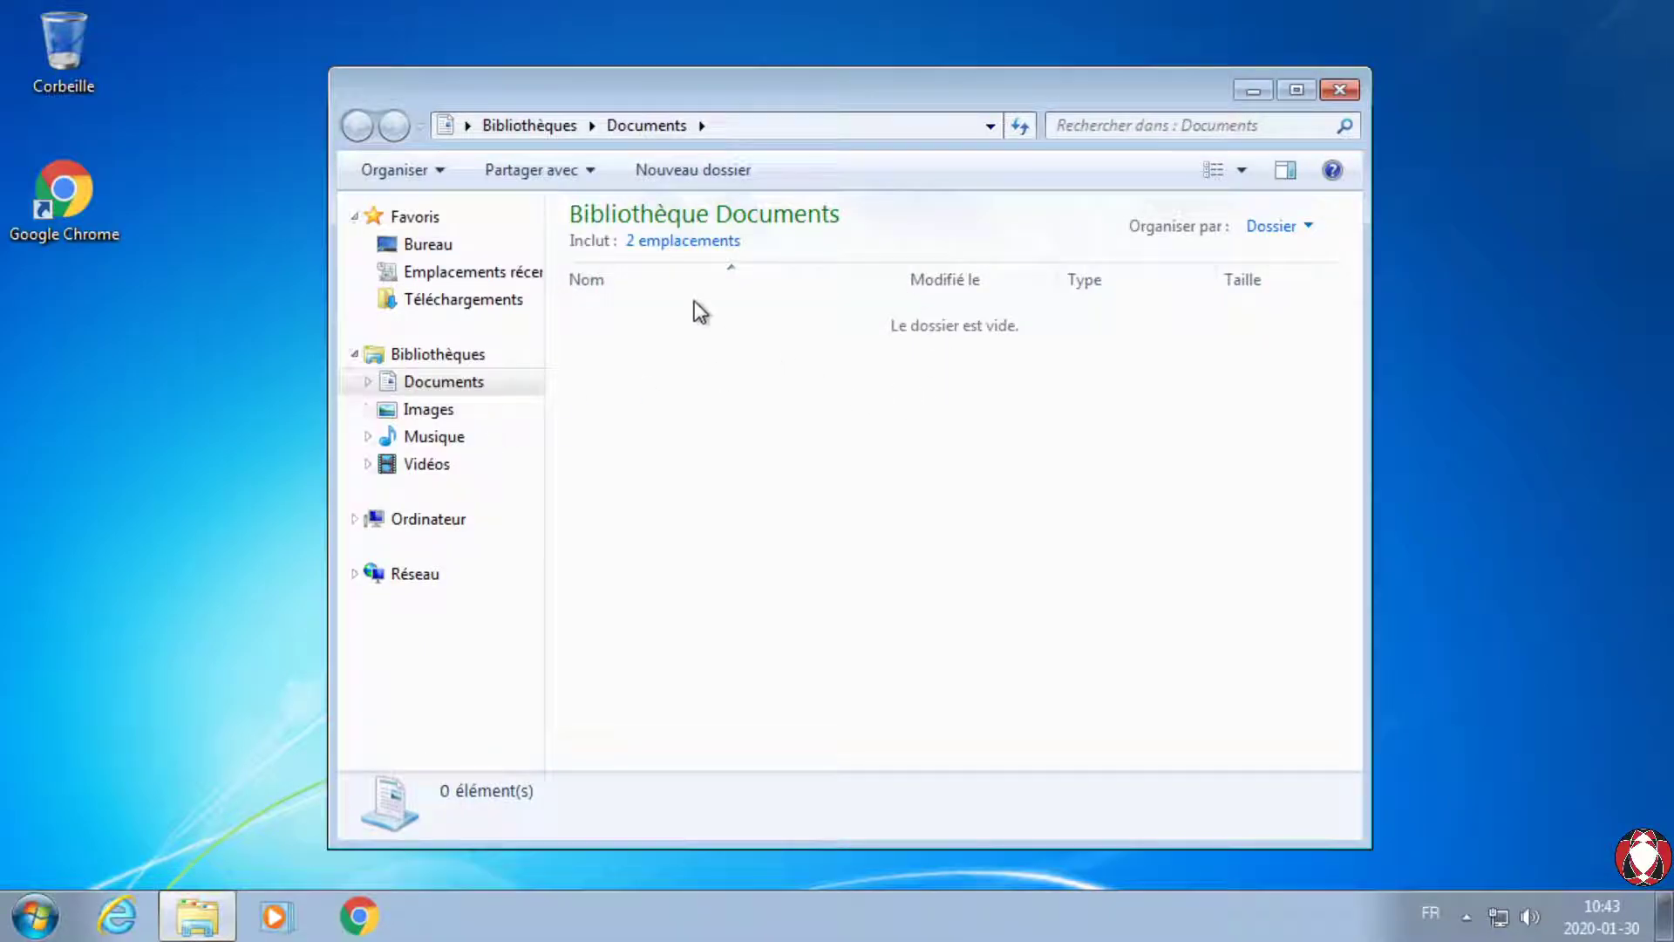
click(1339, 90)
Step: Browse the Bureau, Contacts and Ma musique subfolders of the WakataSoka personal folder, and close the window
click(35, 917)
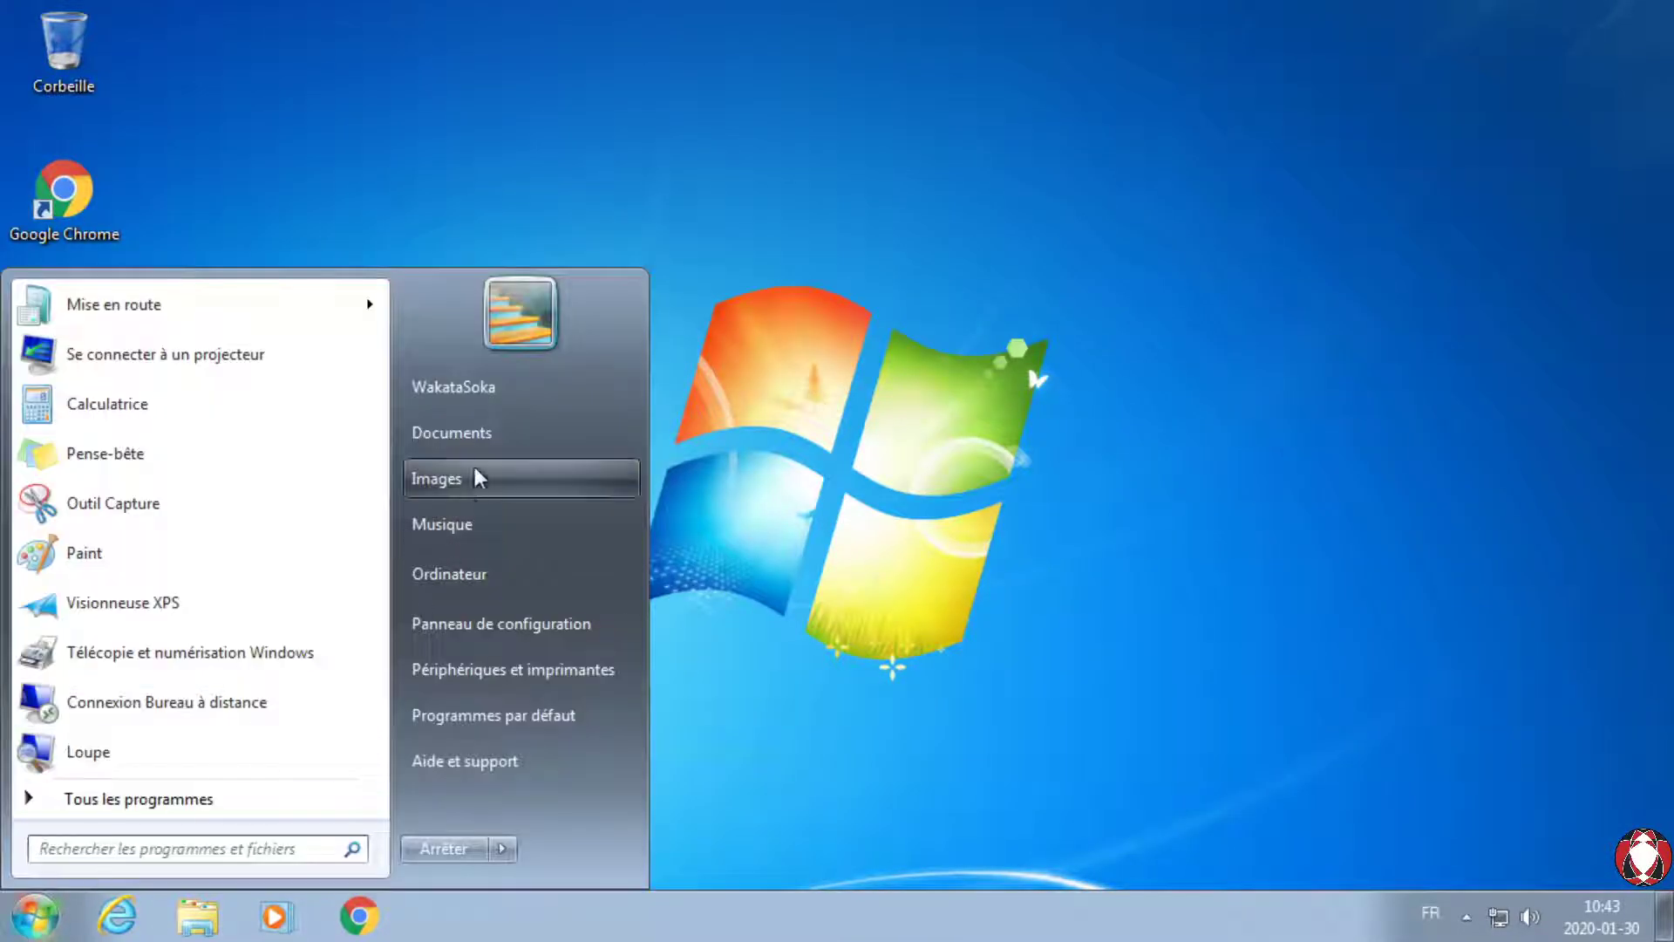
click(484, 397)
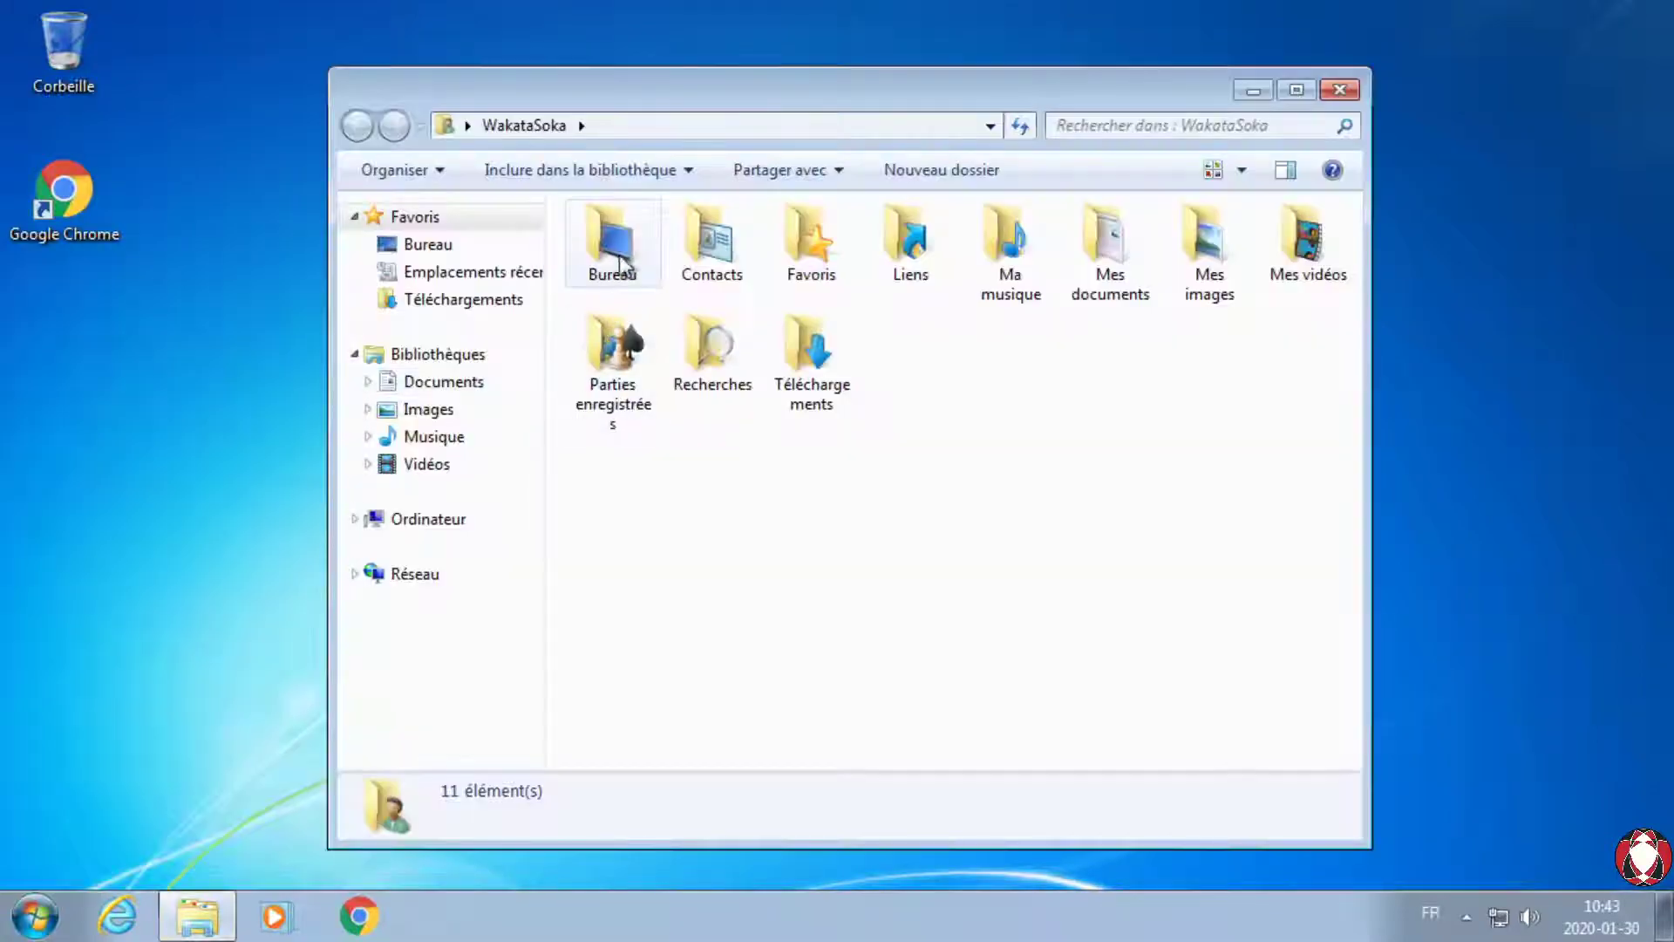
double_click(620, 265)
click(357, 126)
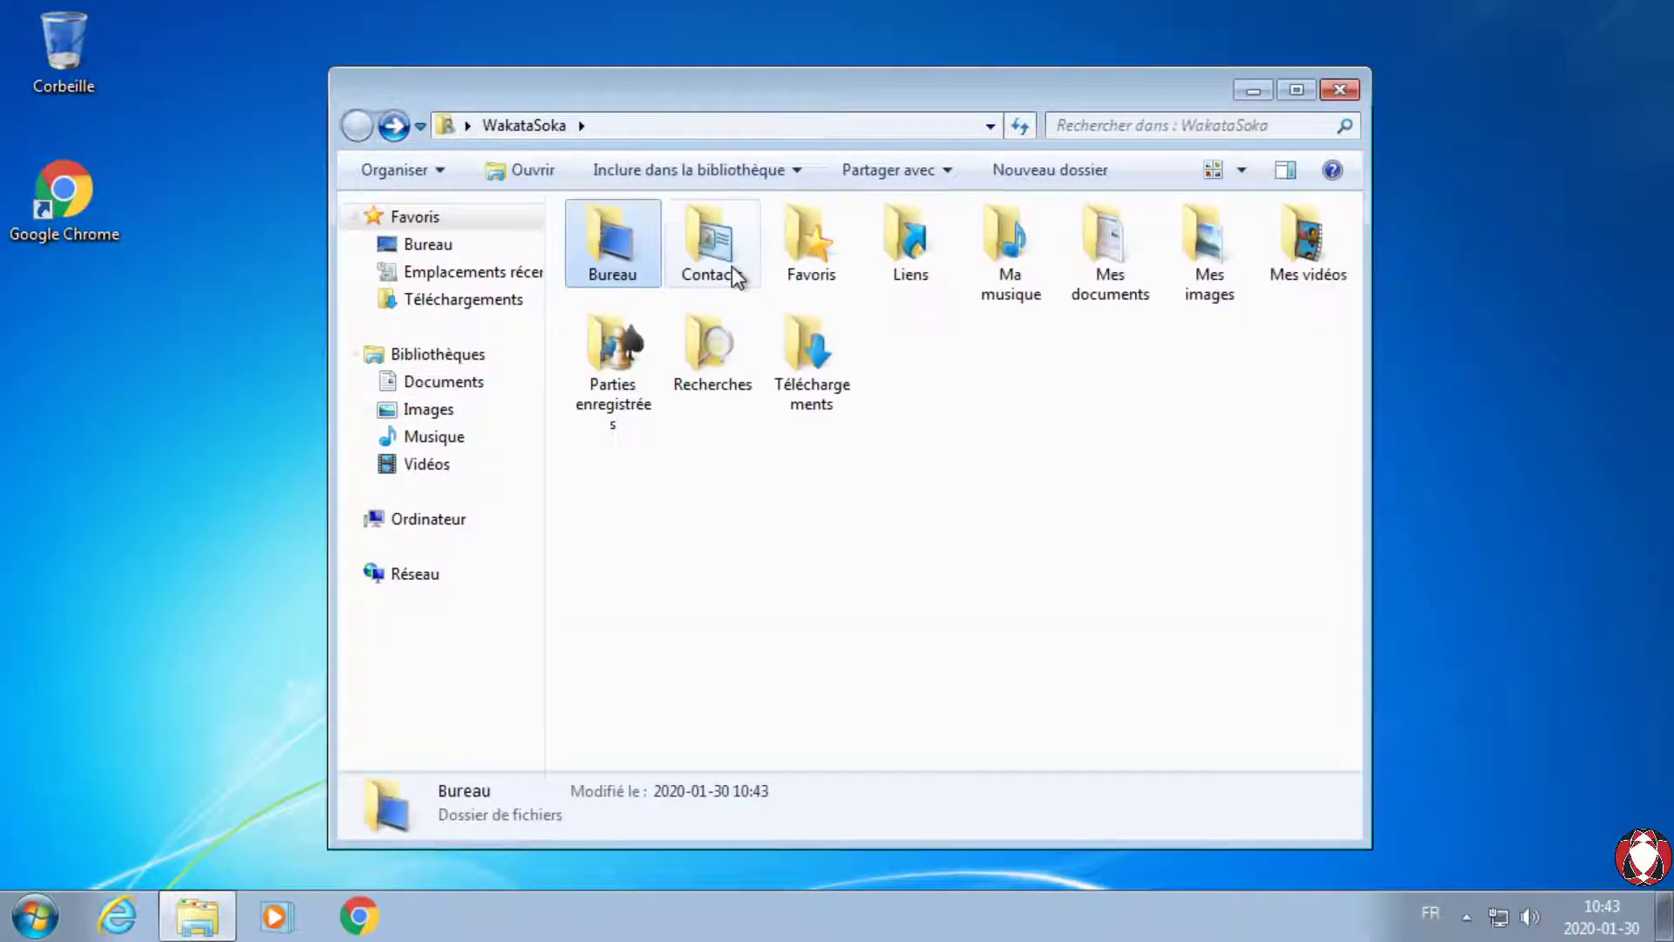
double_click(715, 253)
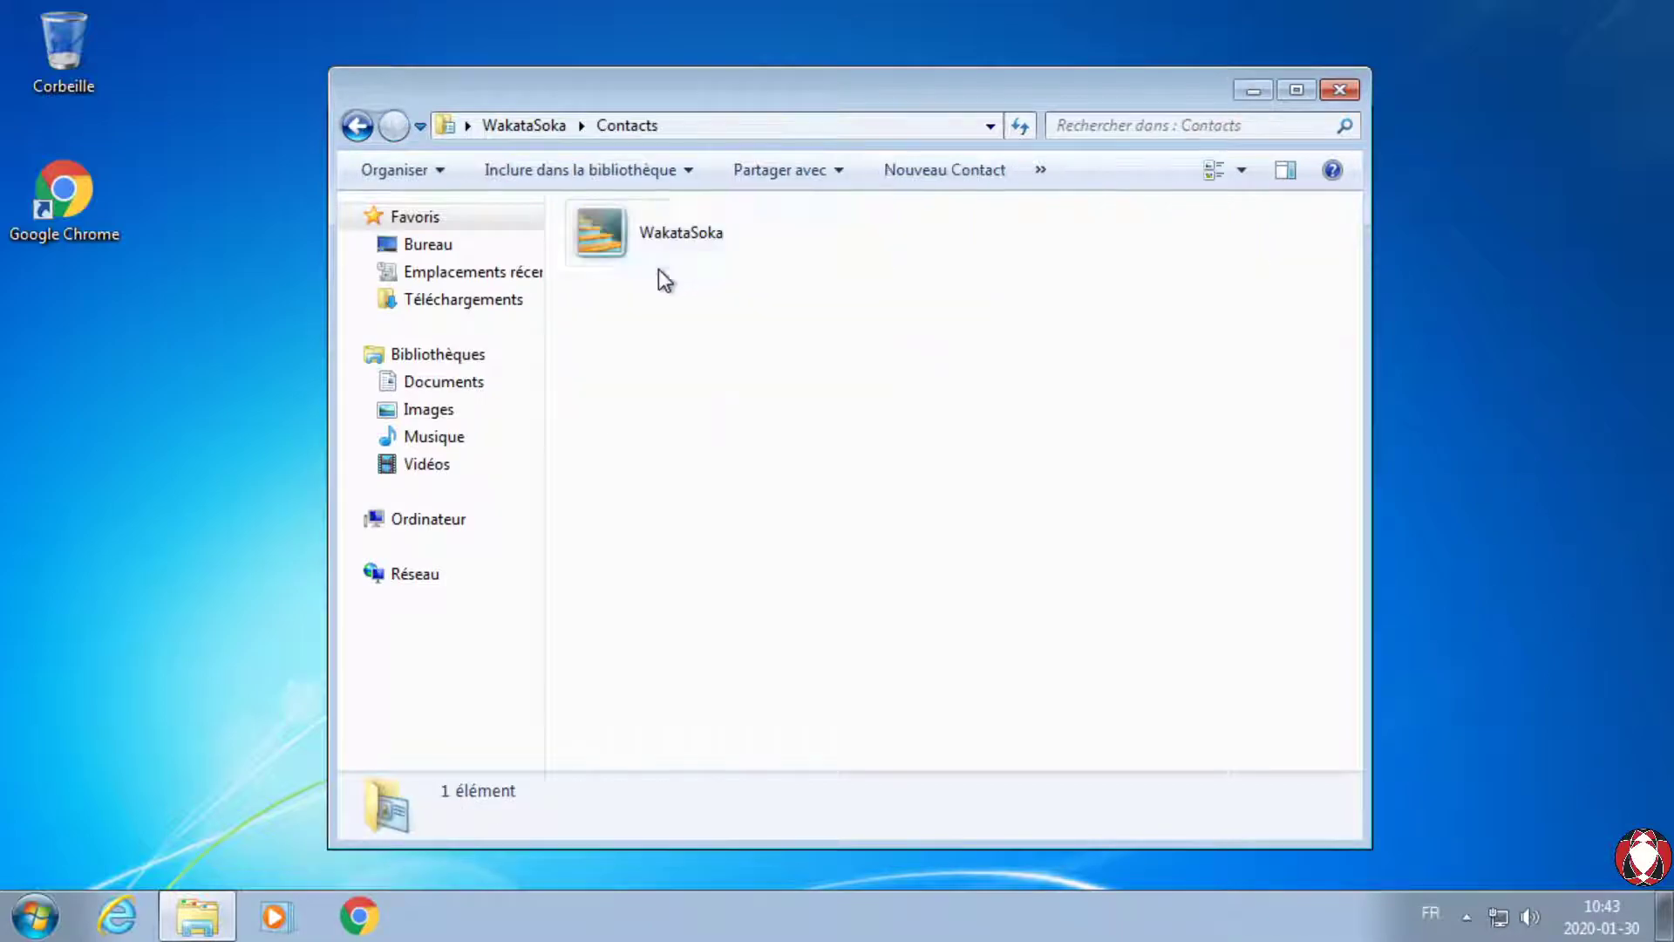
click(358, 126)
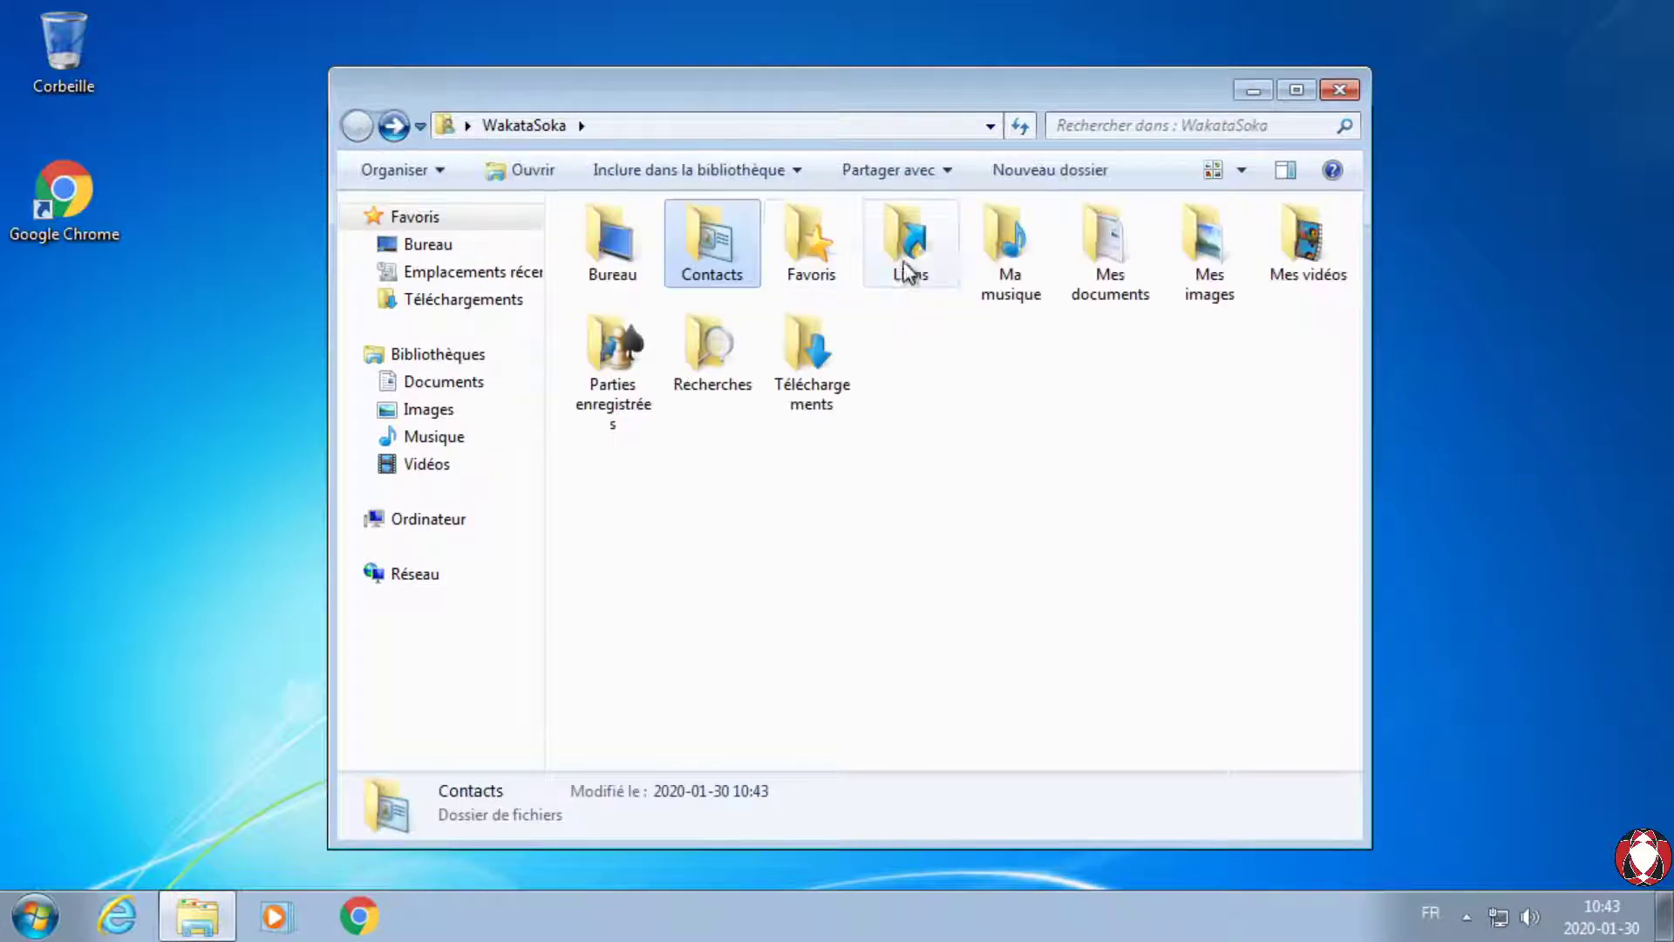
double_click(1007, 258)
click(358, 127)
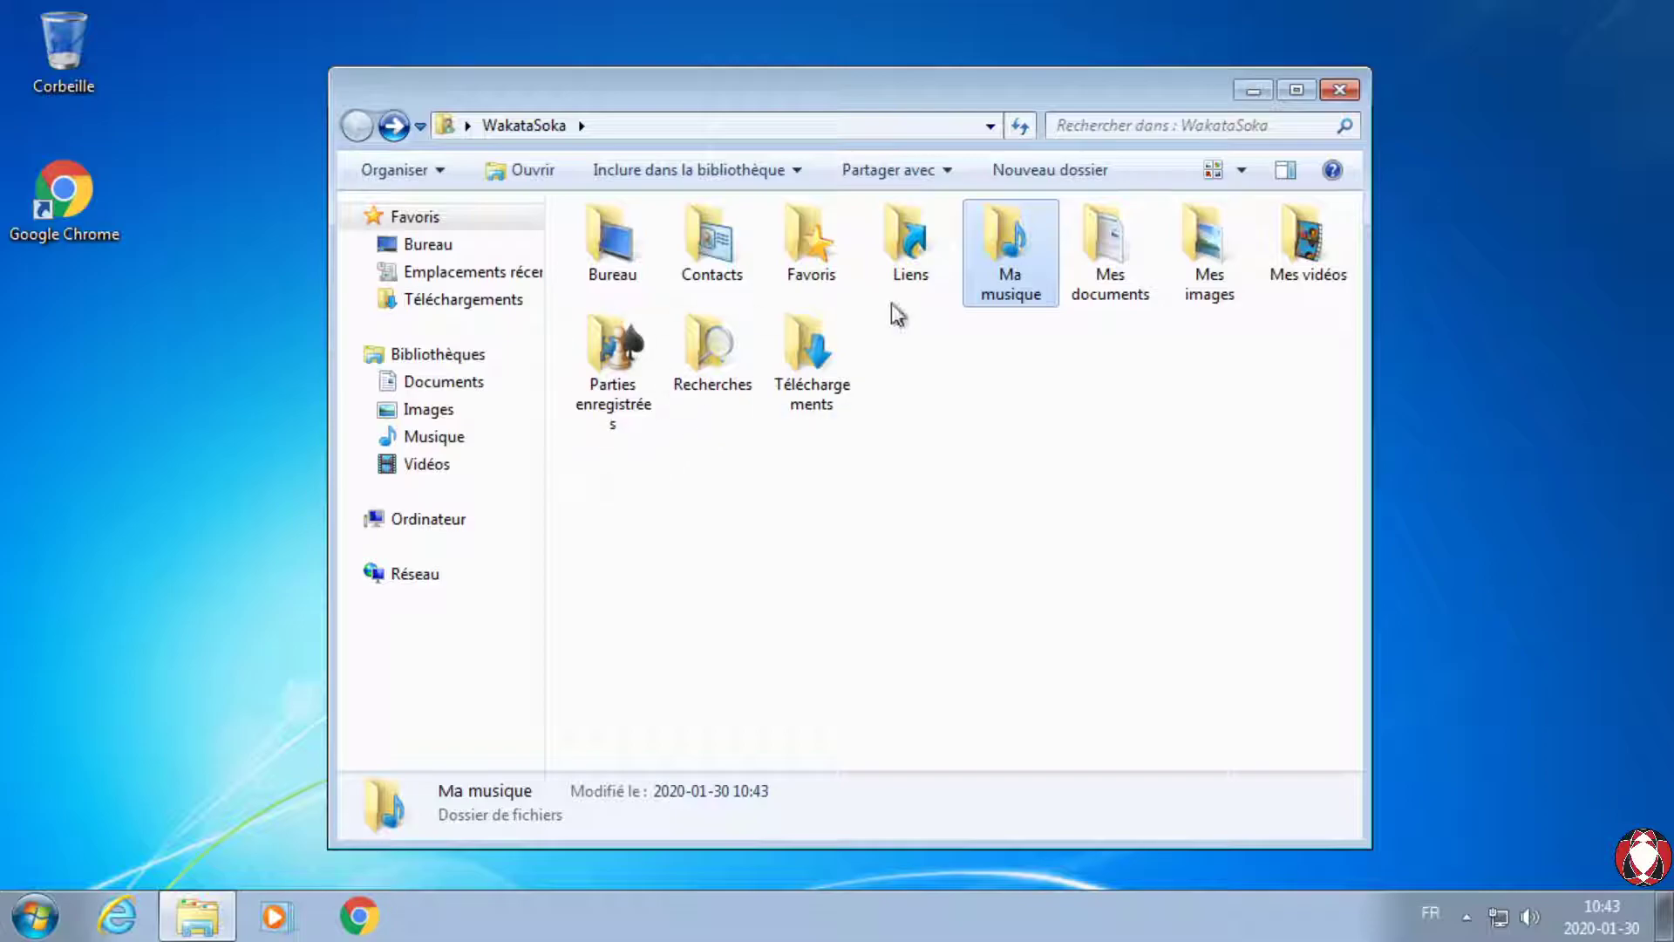
click(1339, 91)
Step: Log off the WakataSoka session and sign back in to the SokaWakata account
click(35, 914)
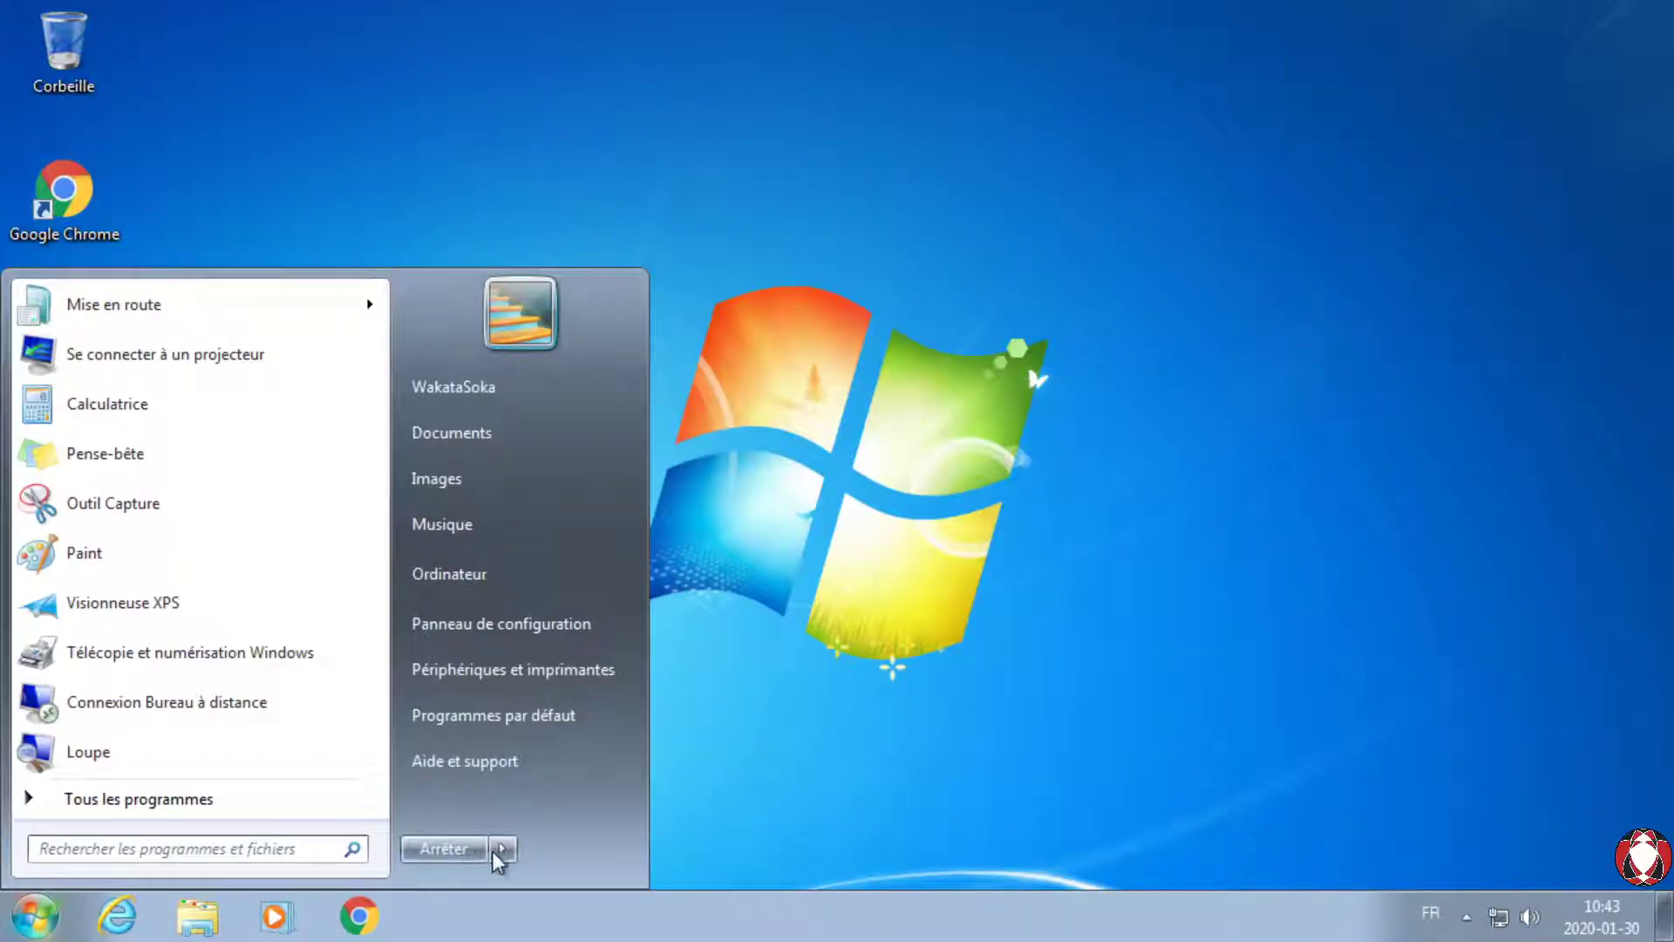
click(502, 847)
click(596, 751)
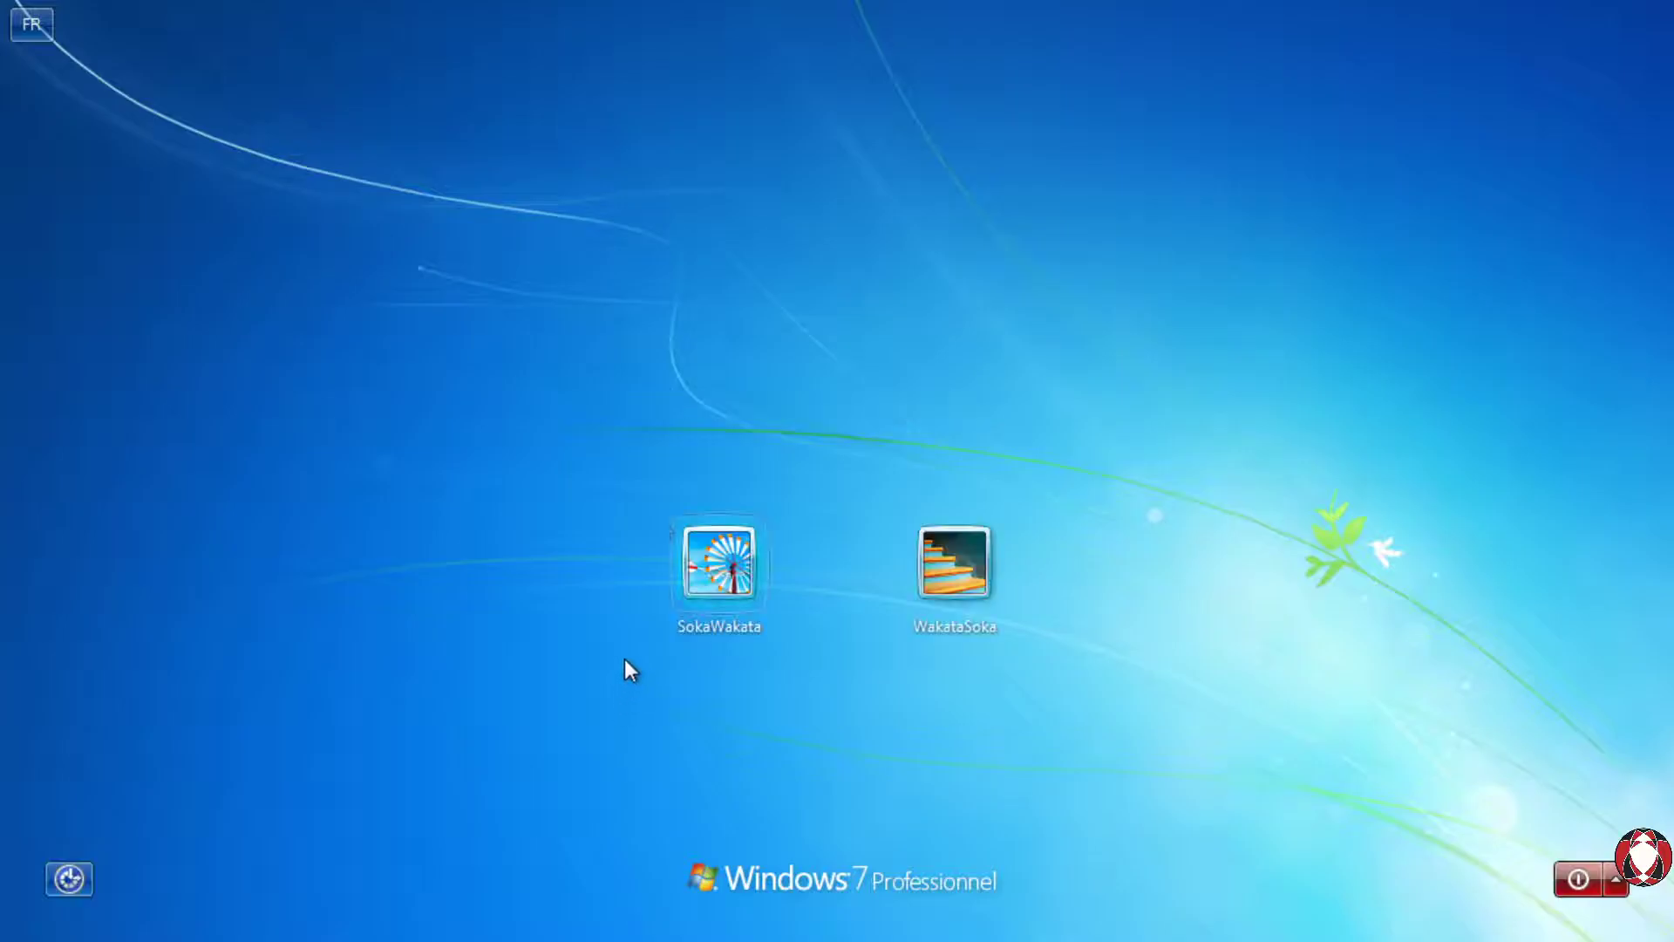
click(720, 575)
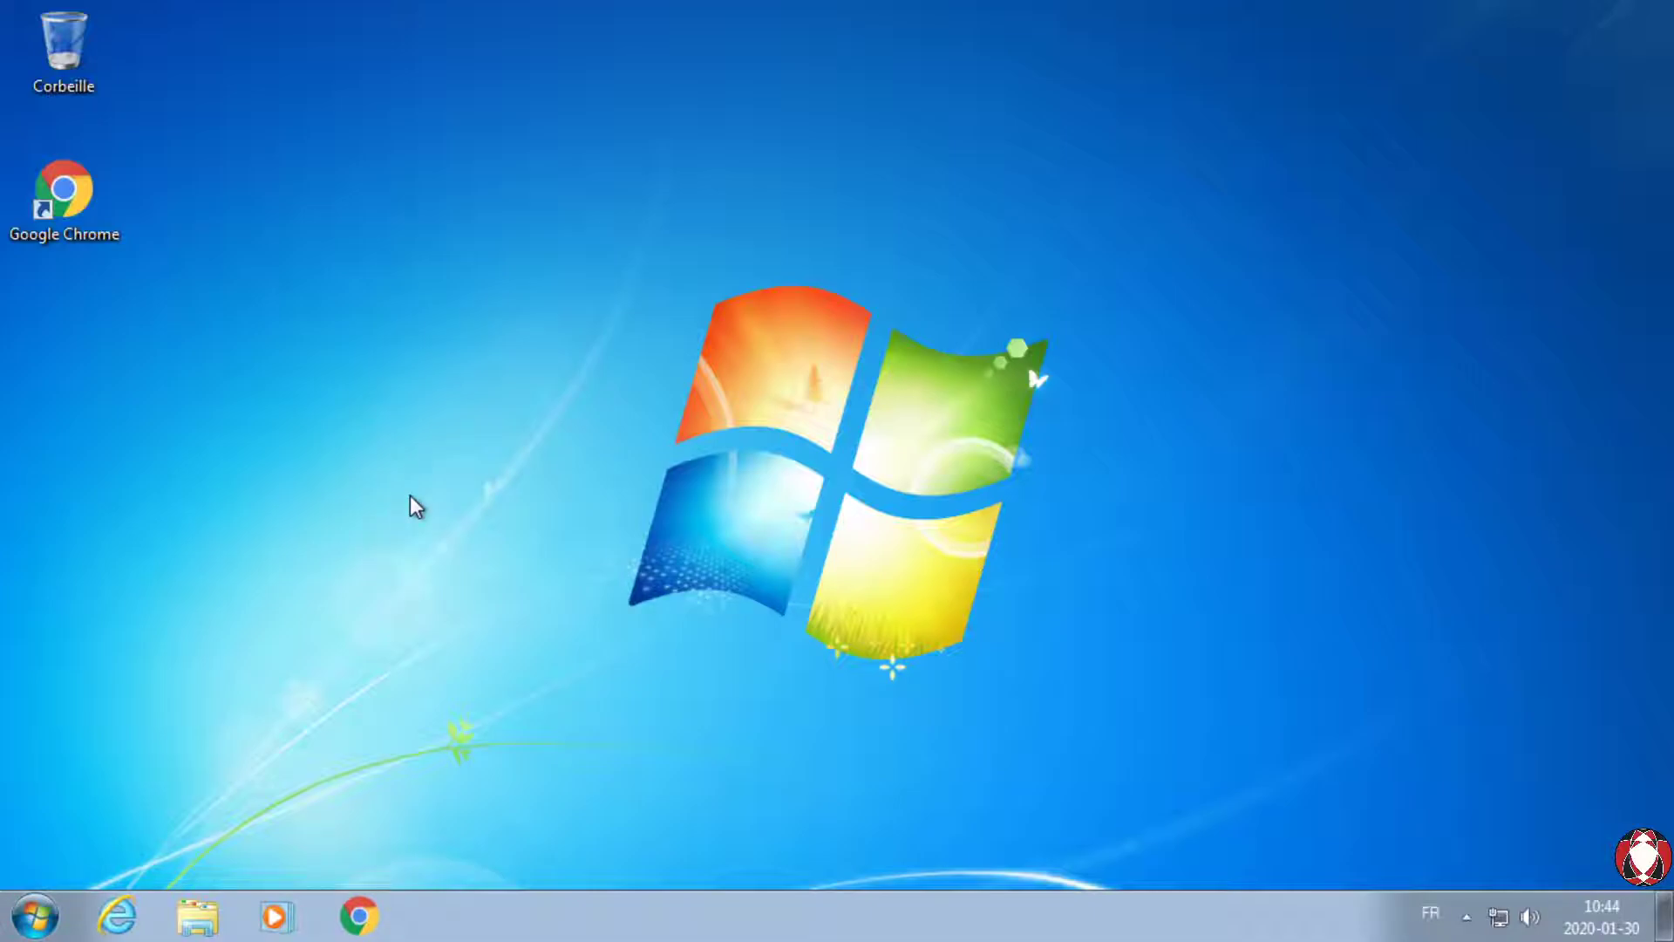
Step: Collapse the network locations in Ordinateur, look at the SaferPlace folder on Data (D:), and close the window
click(35, 916)
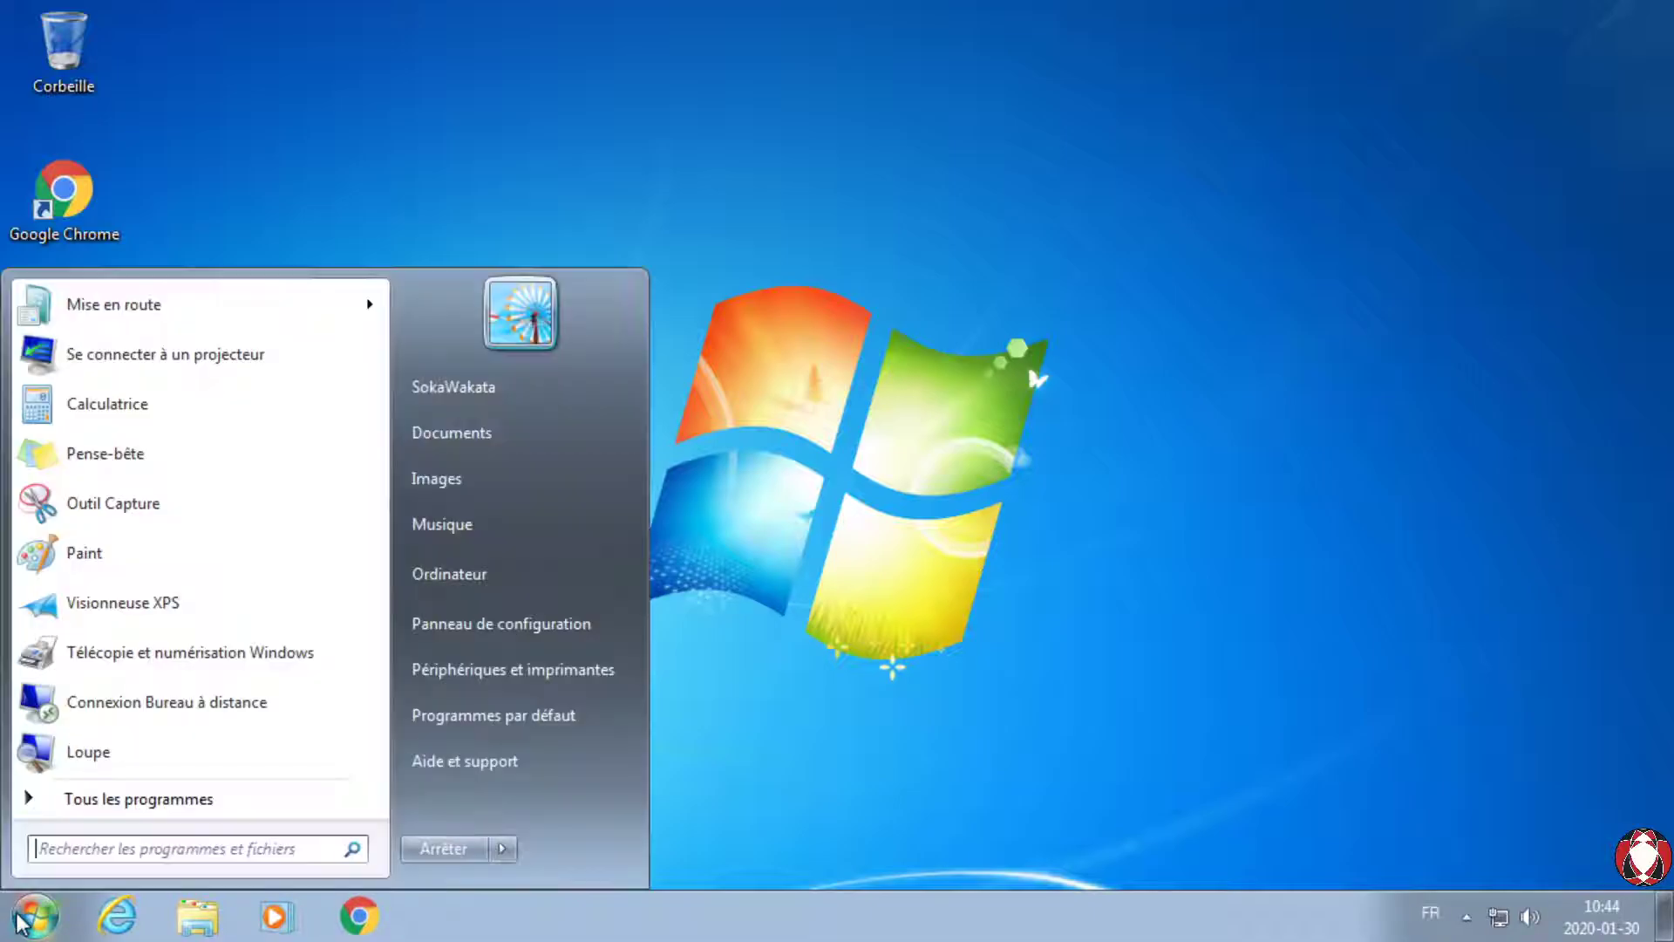
click(520, 573)
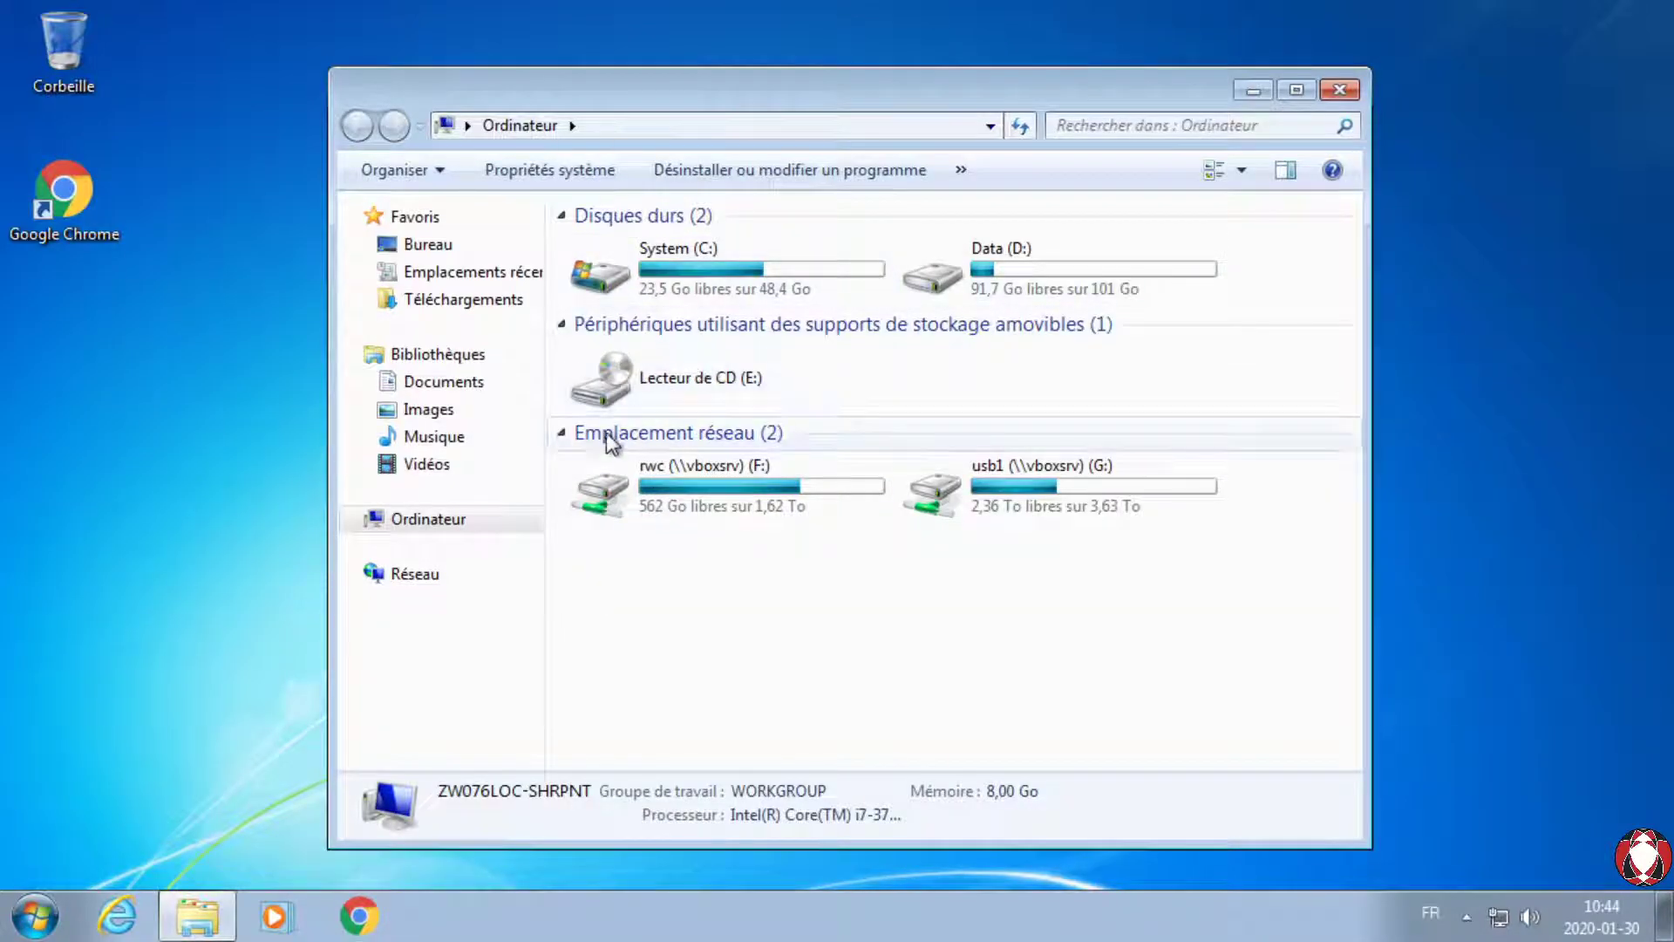
click(559, 431)
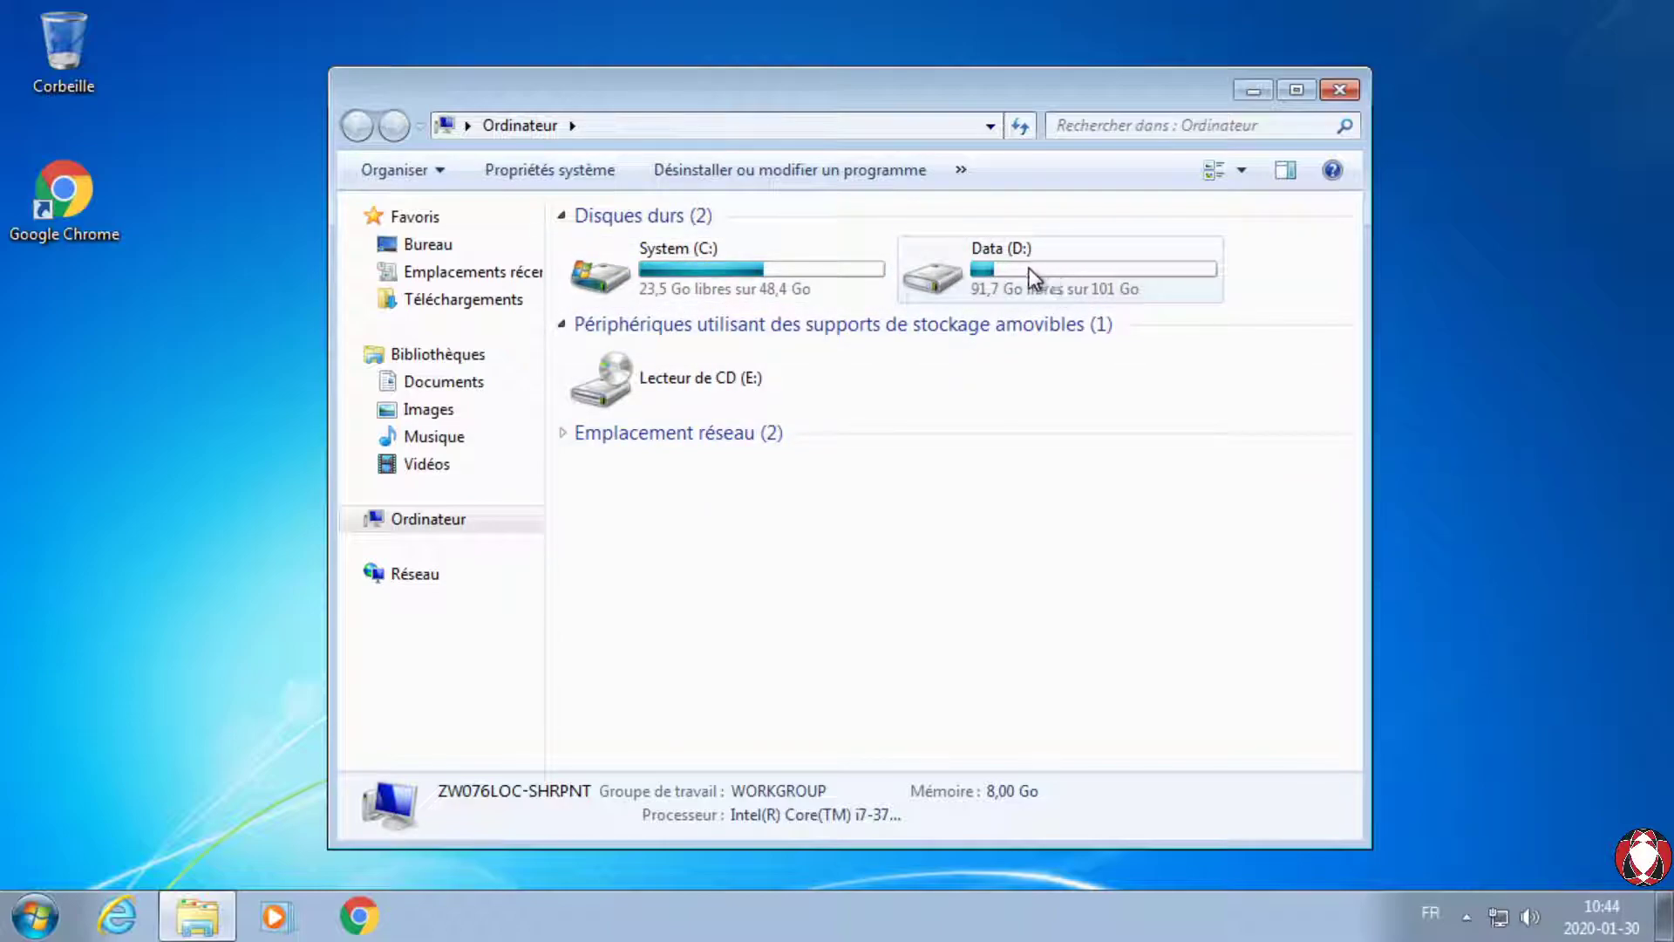
mouse_move(1050, 270)
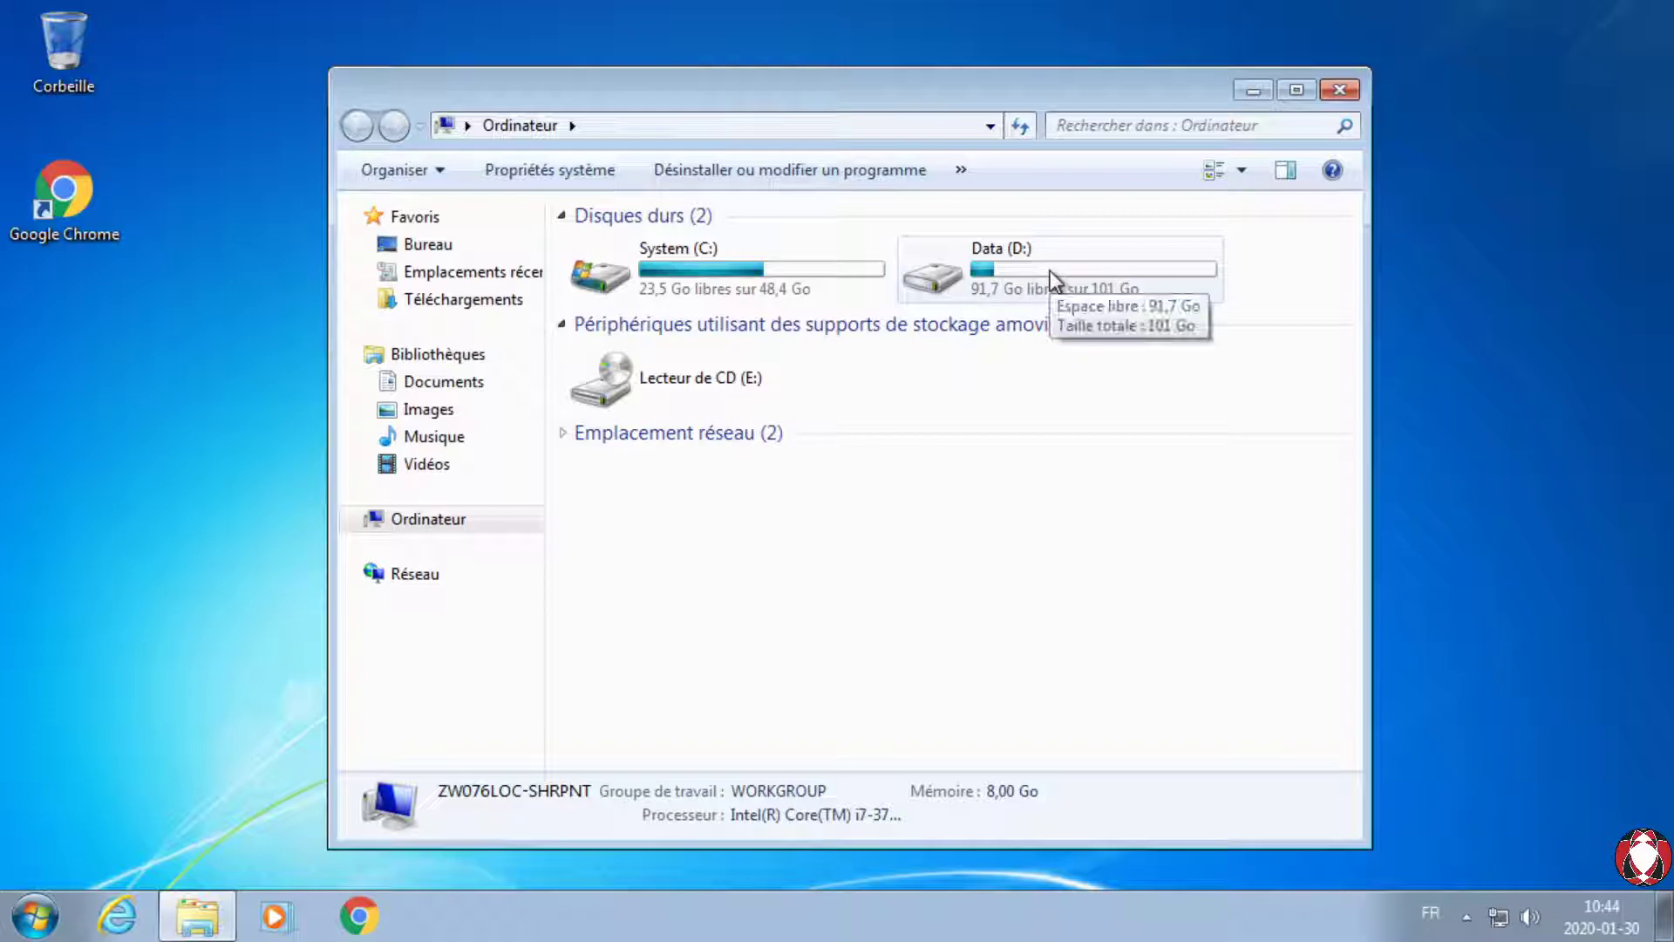
double_click(1014, 281)
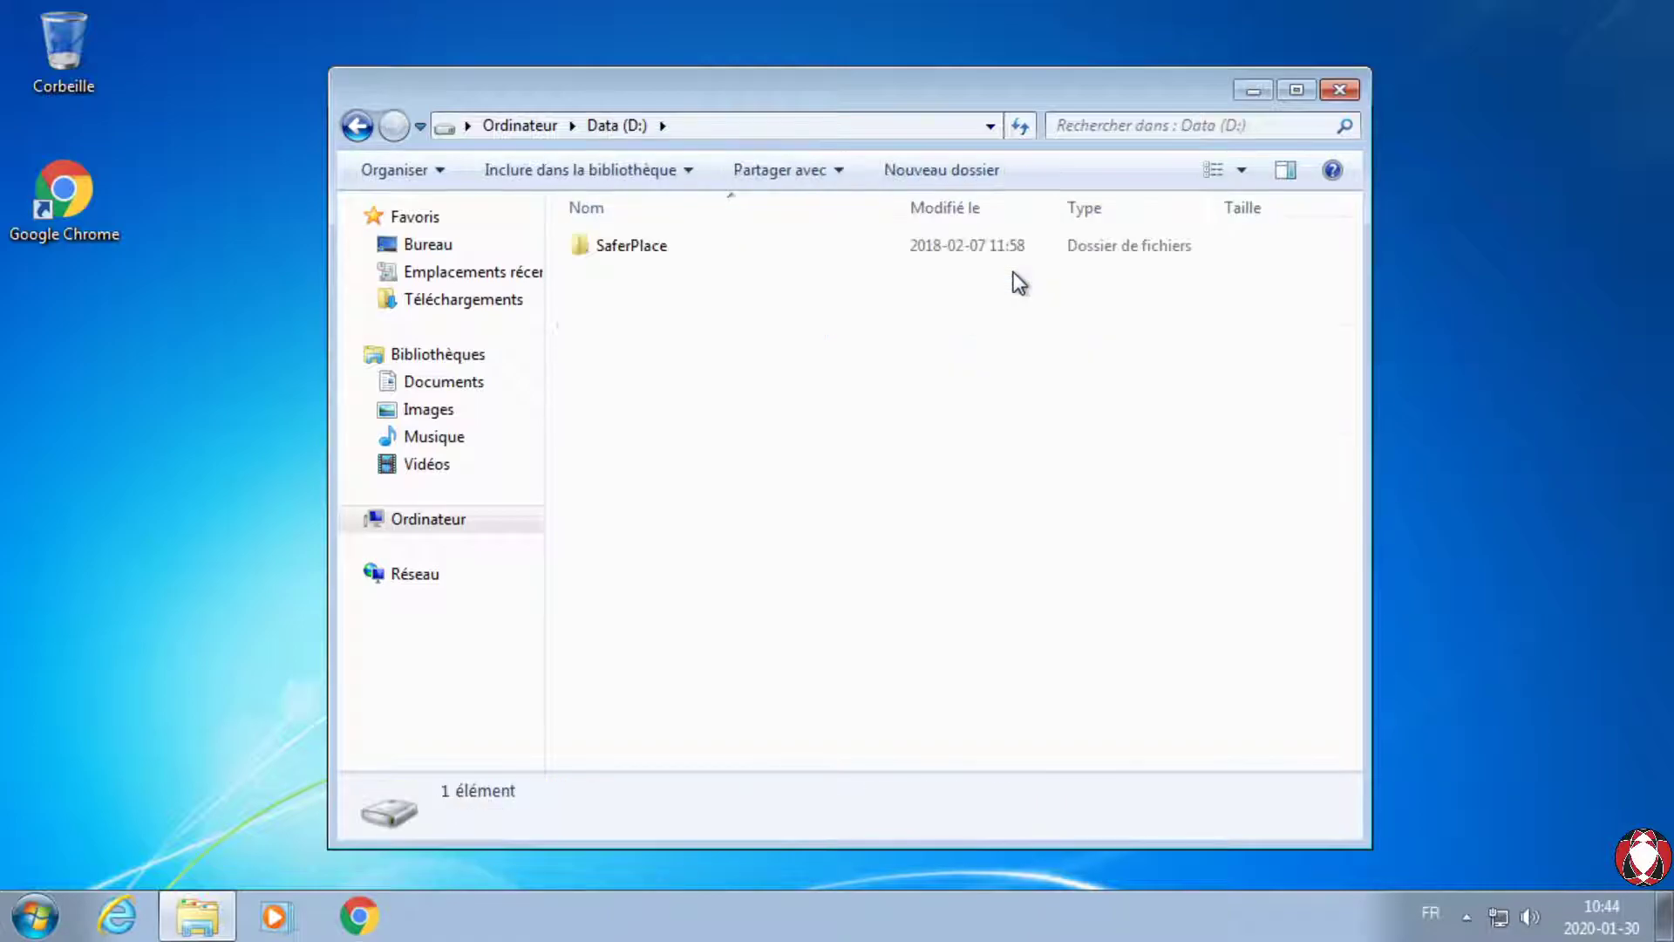
double_click(640, 246)
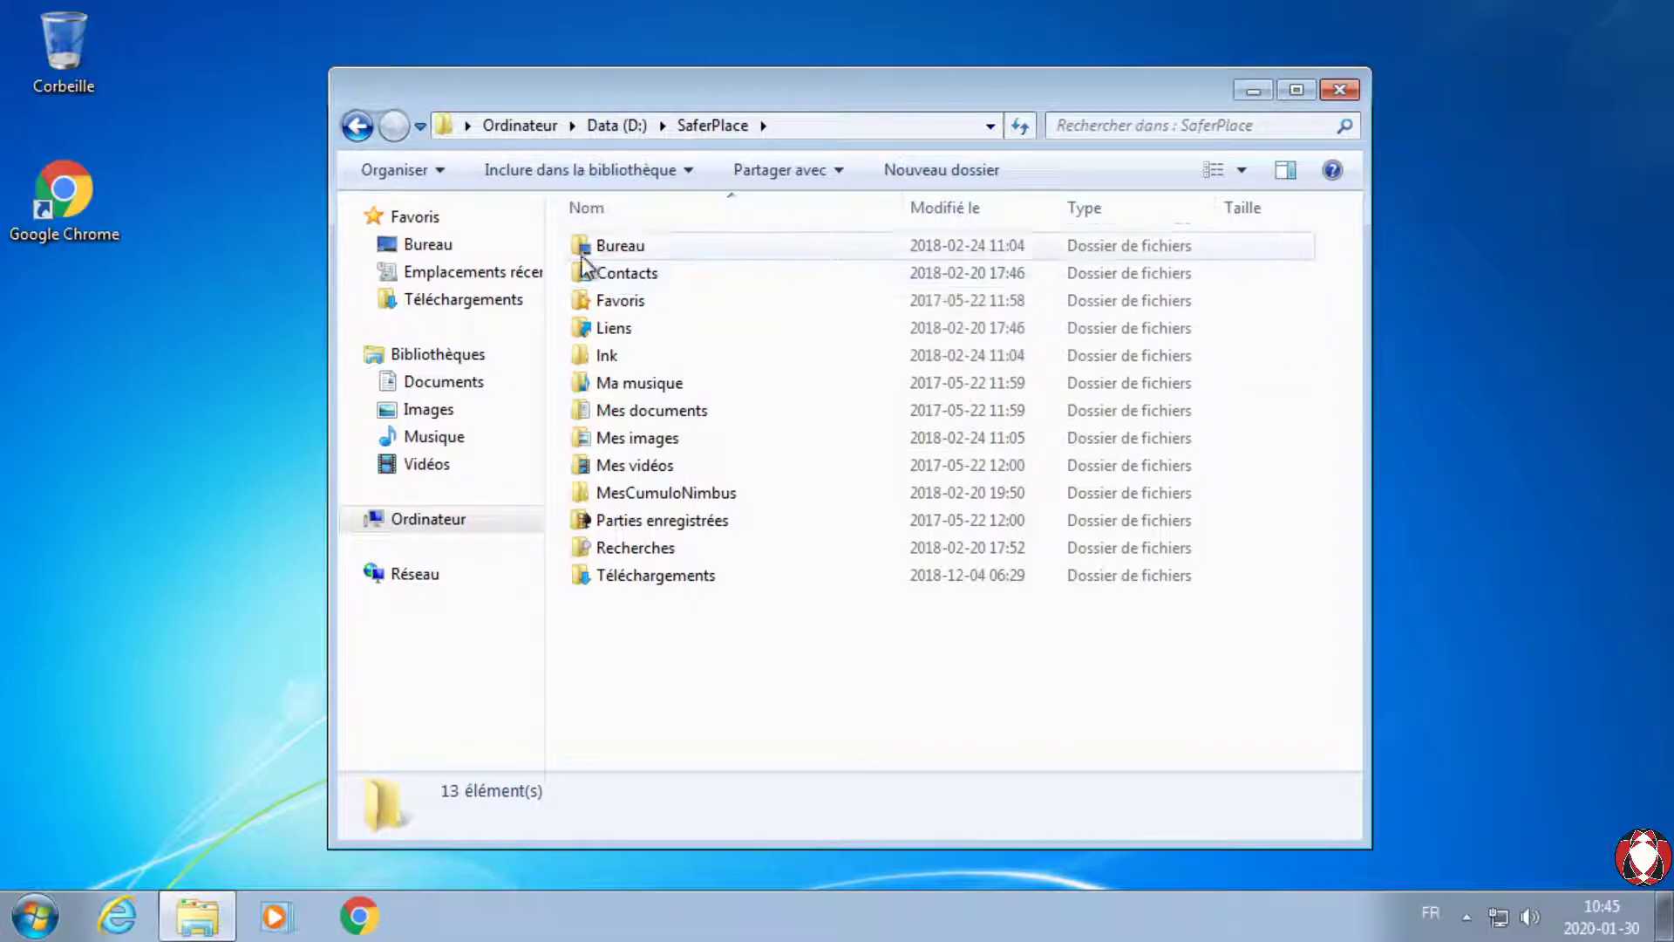
click(617, 124)
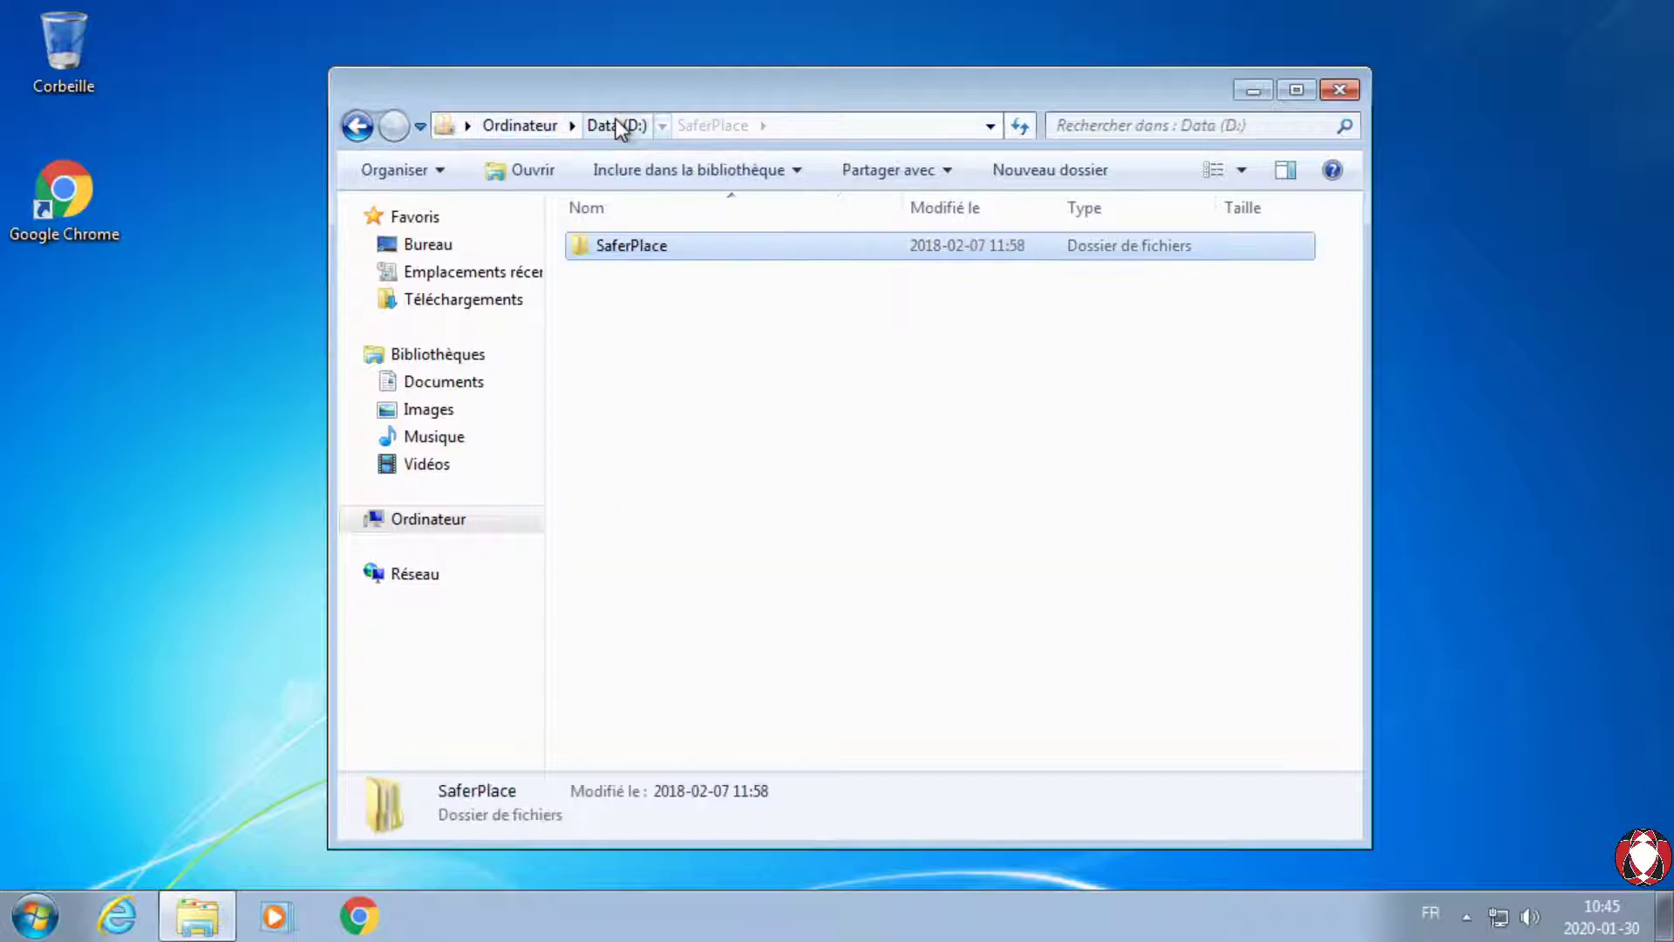
click(517, 126)
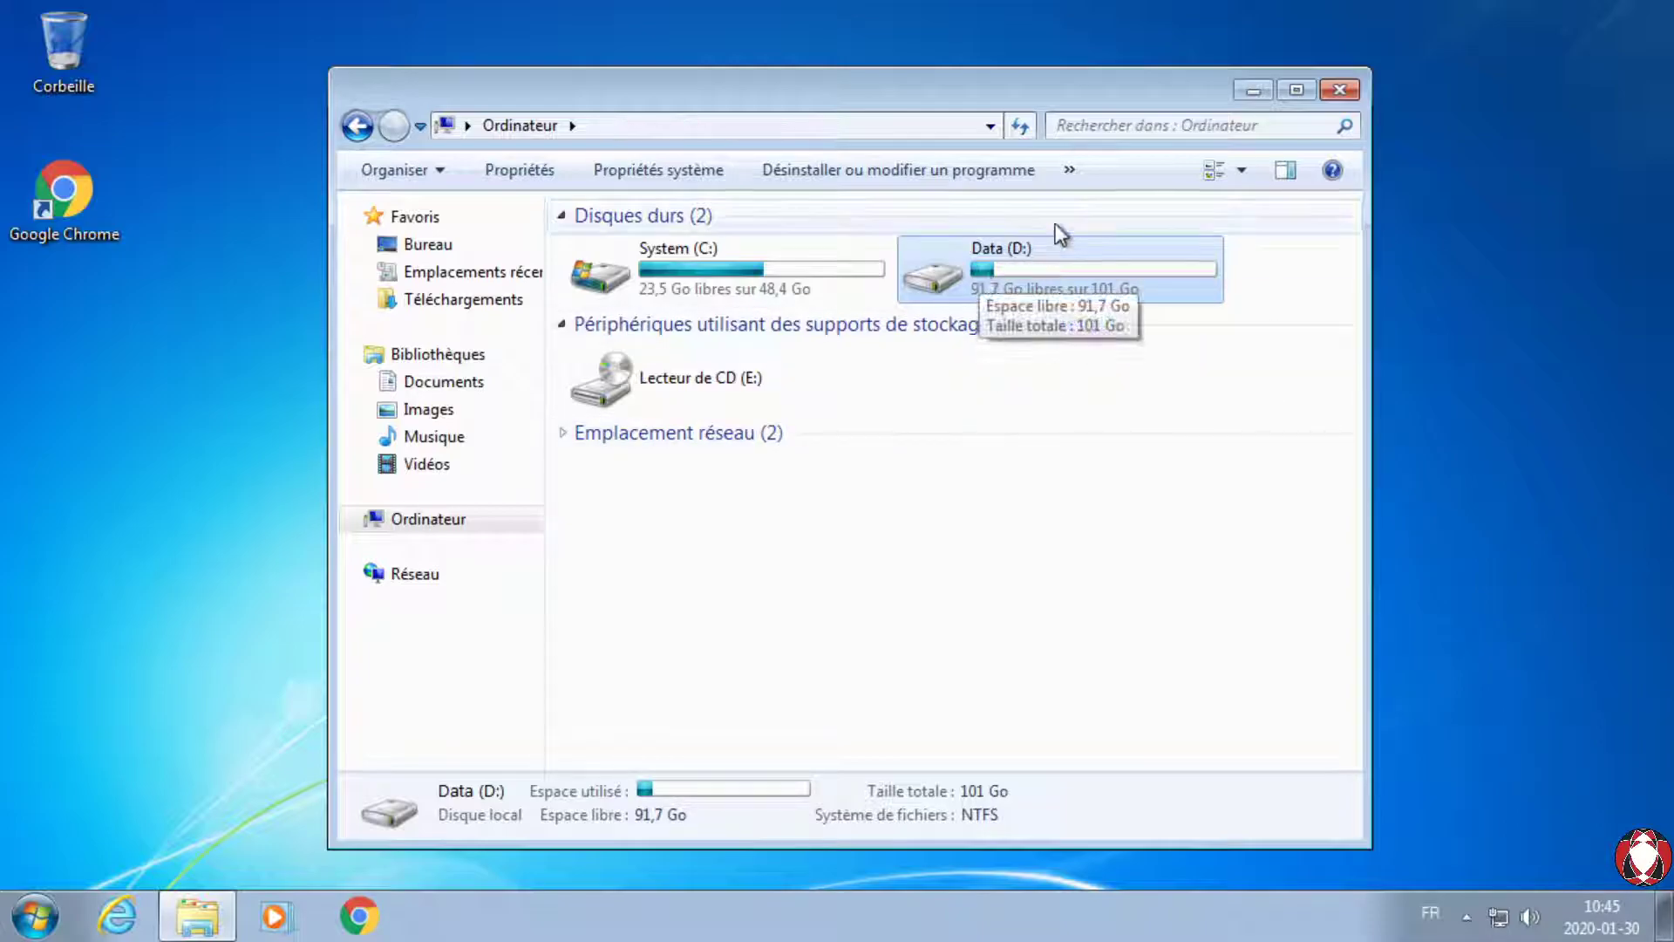
click(1346, 93)
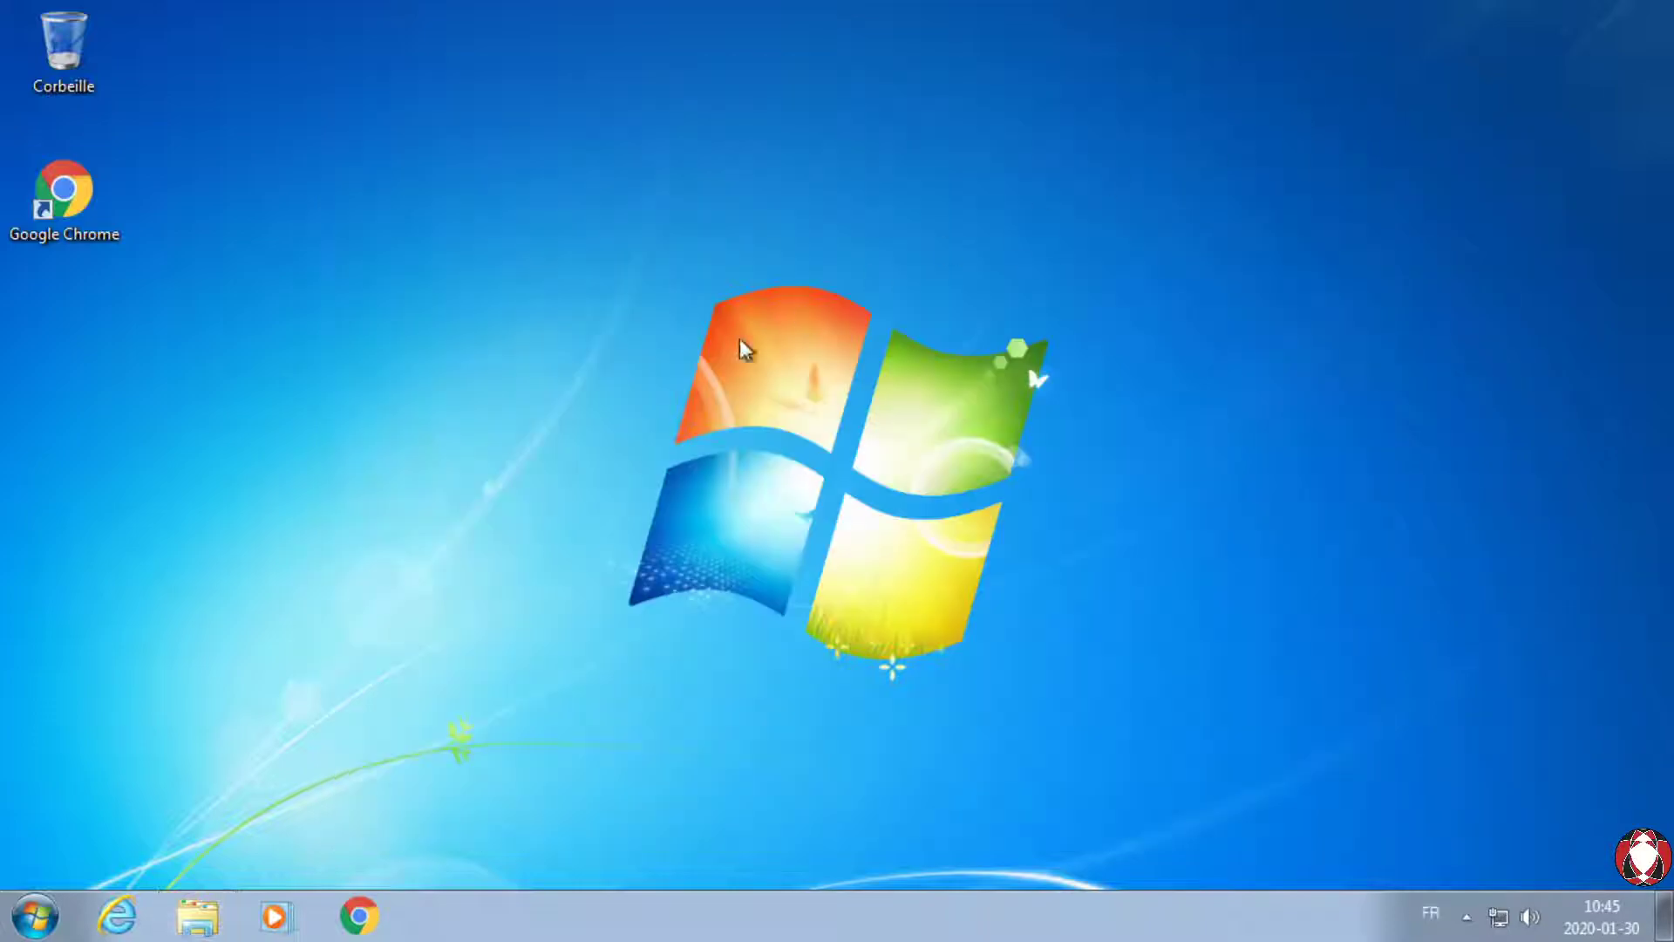
Step: Browse to the Utilisateurs folder on System (C:) and look at the contents of the SokaWakata folder
click(35, 916)
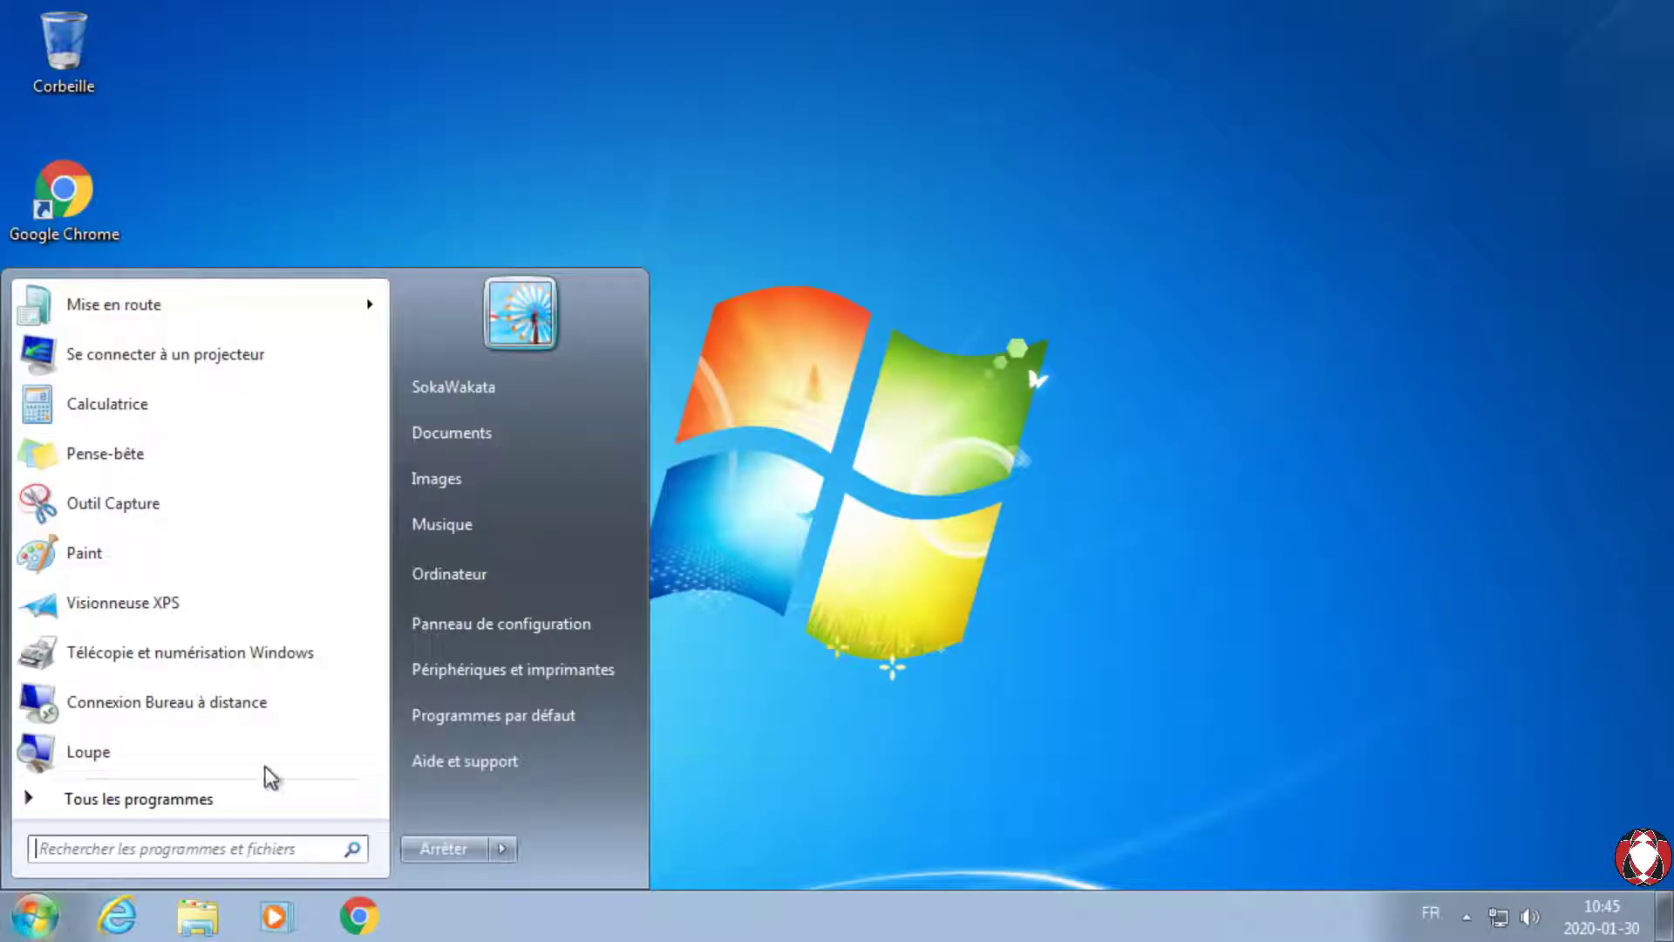
click(488, 433)
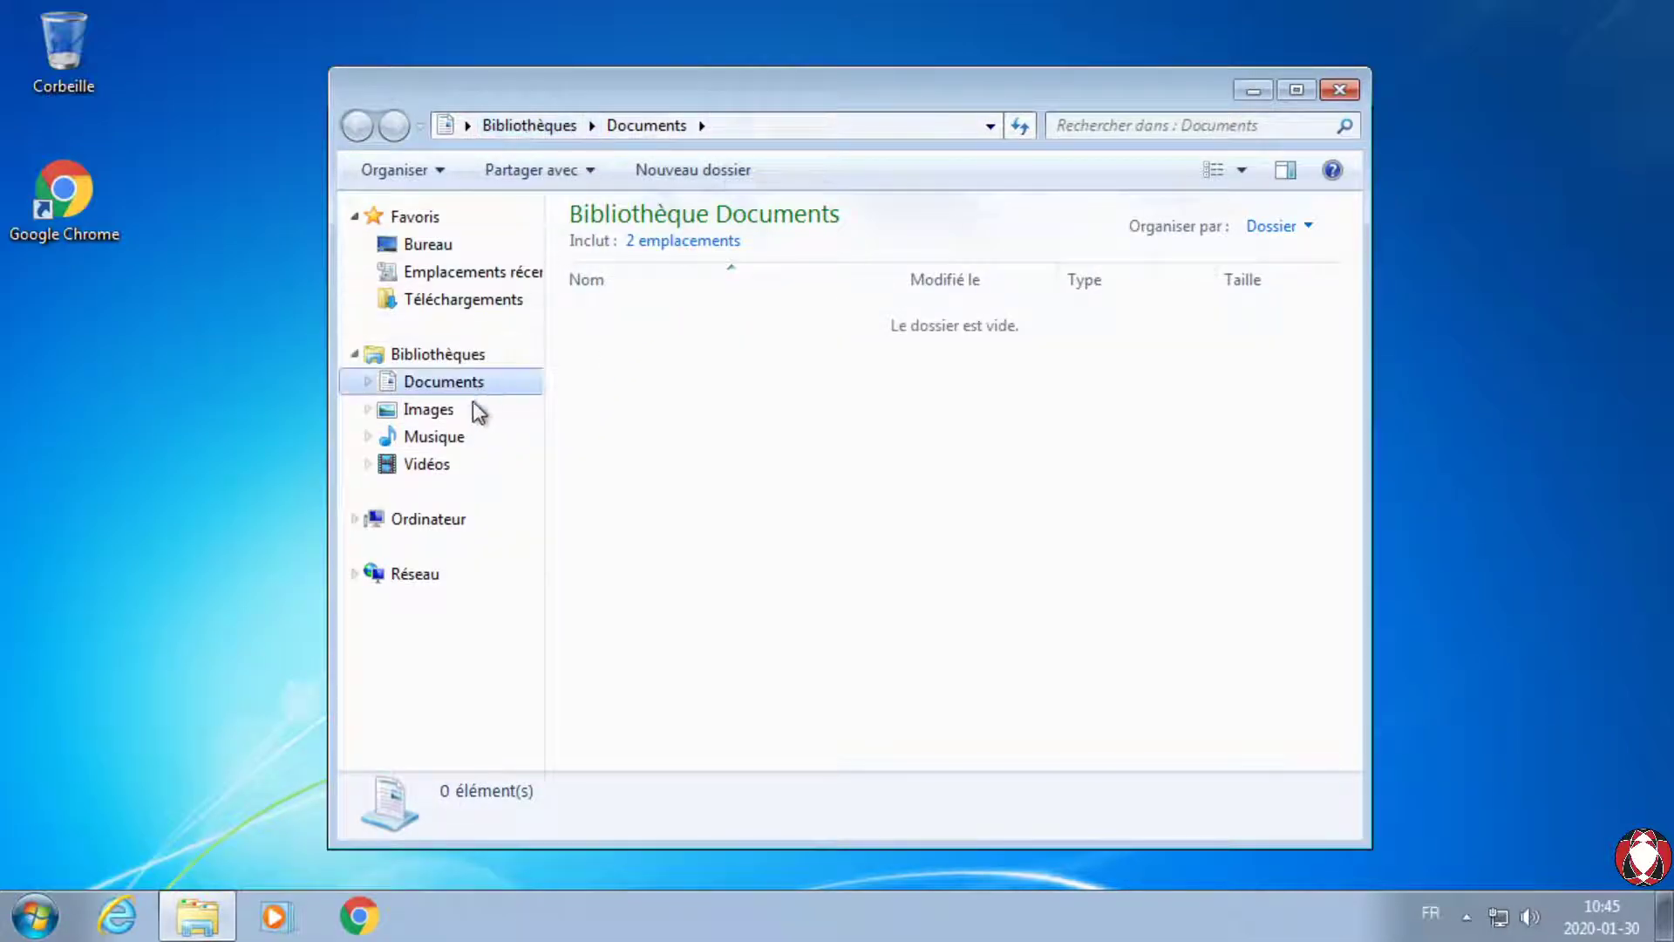
click(415, 528)
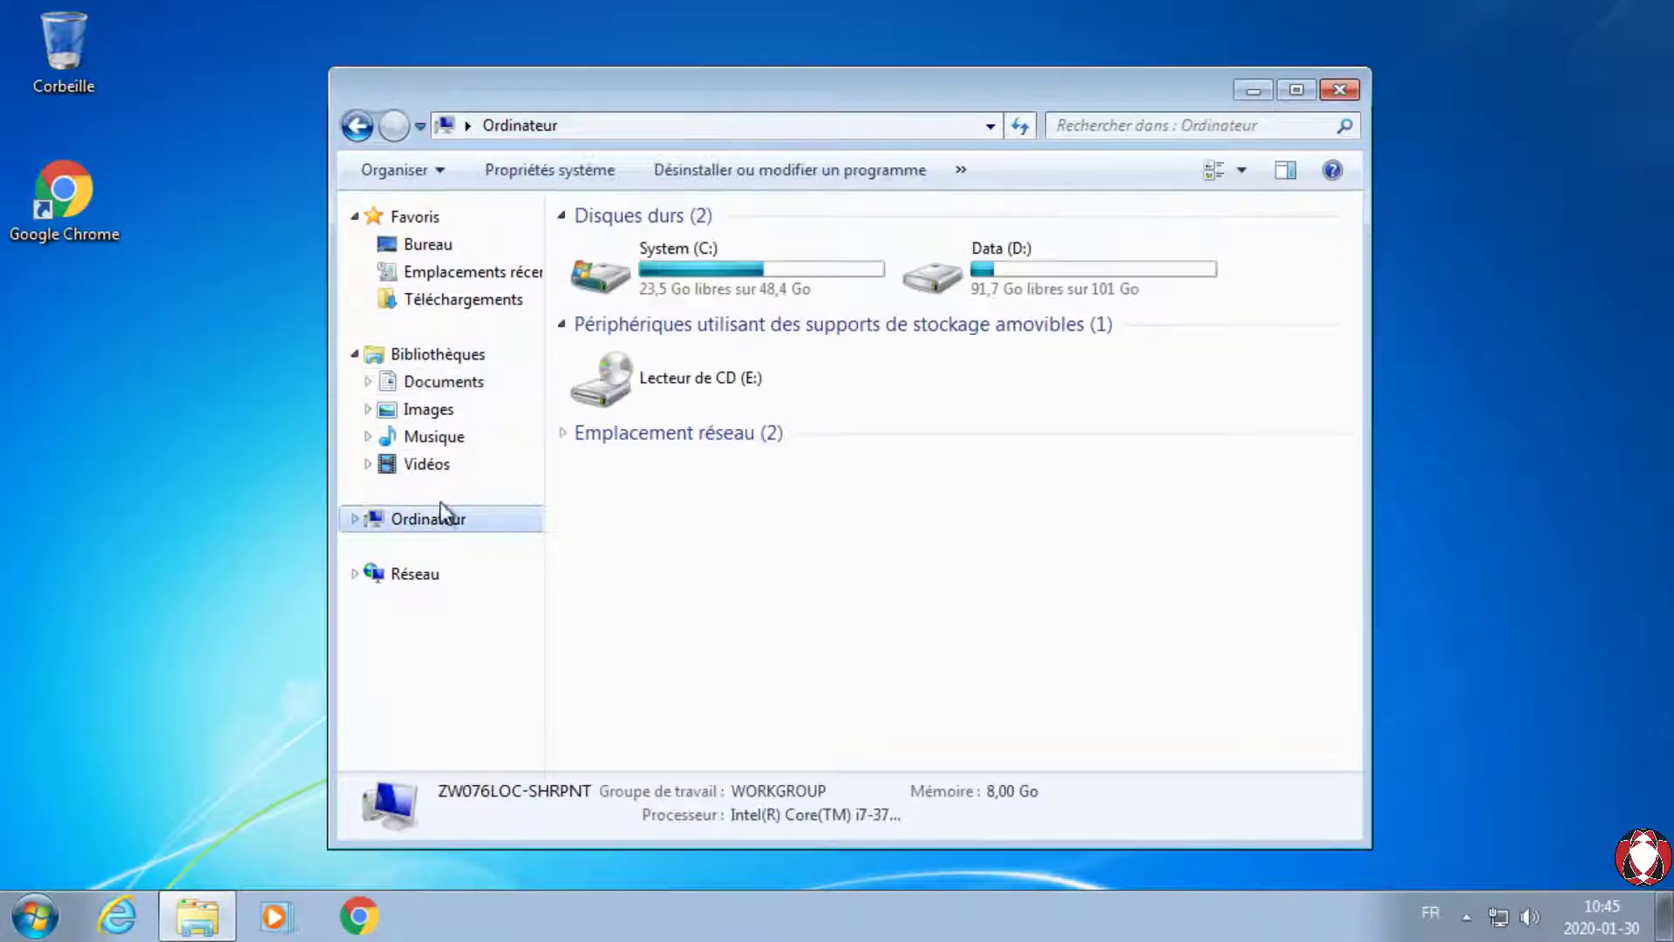
double_click(598, 281)
double_click(647, 354)
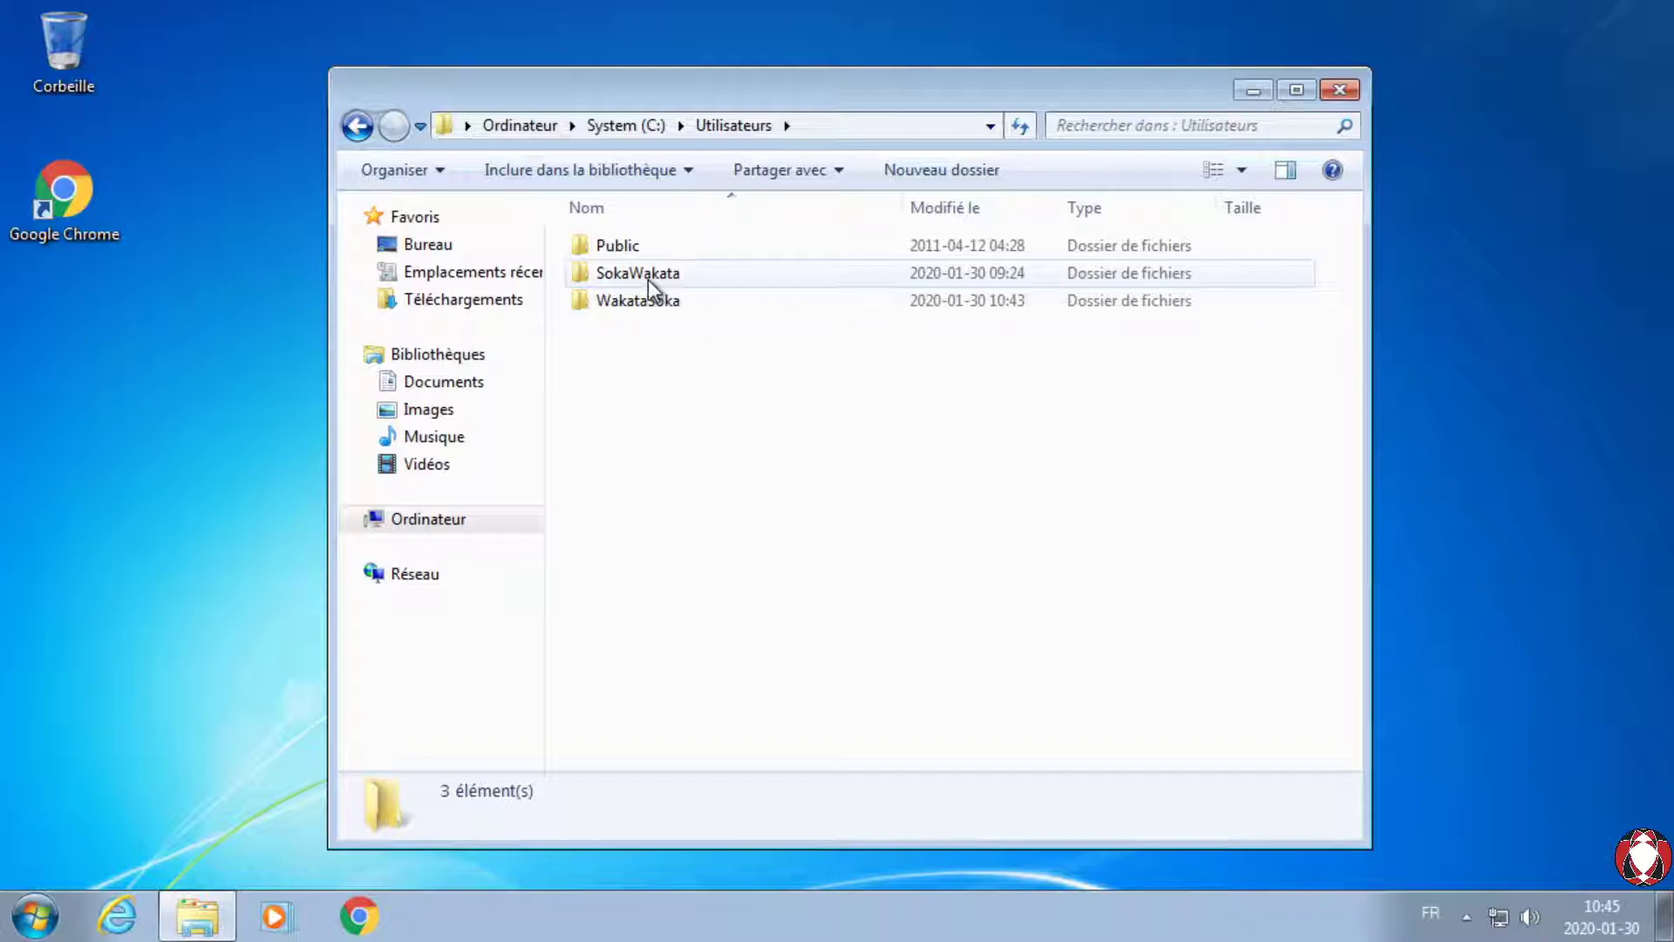
double_click(647, 275)
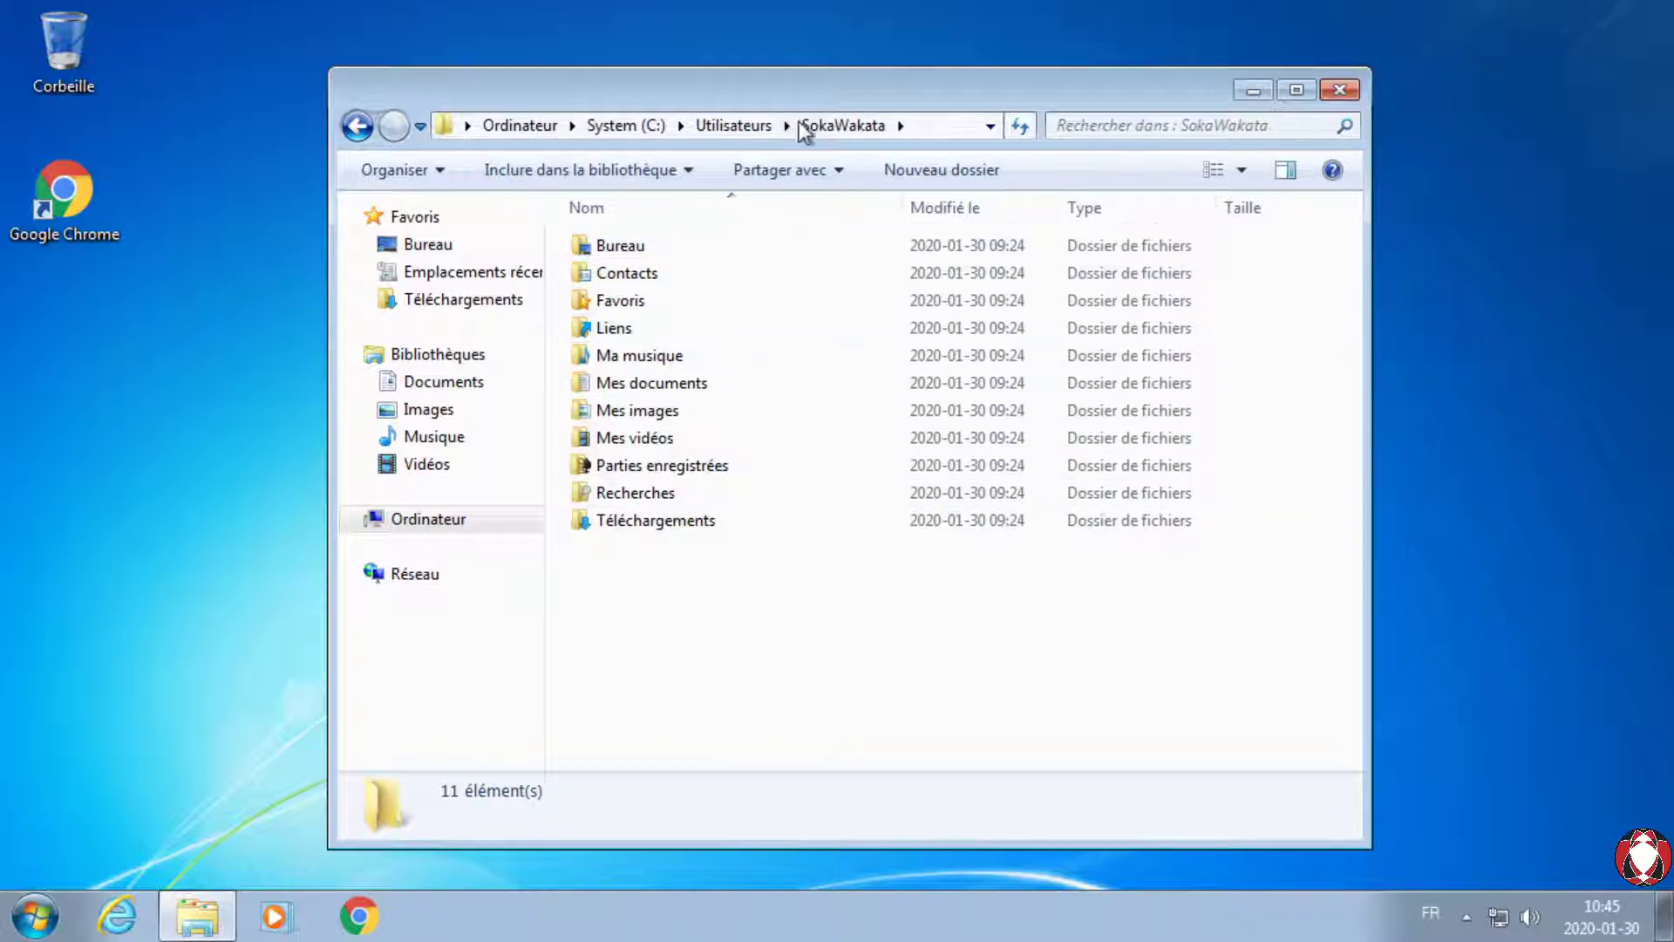
Step: Open the WakataSoka folder in Utilisateurs by granting permanent access, look at its subfolders, and close the window
click(728, 127)
double_click(636, 302)
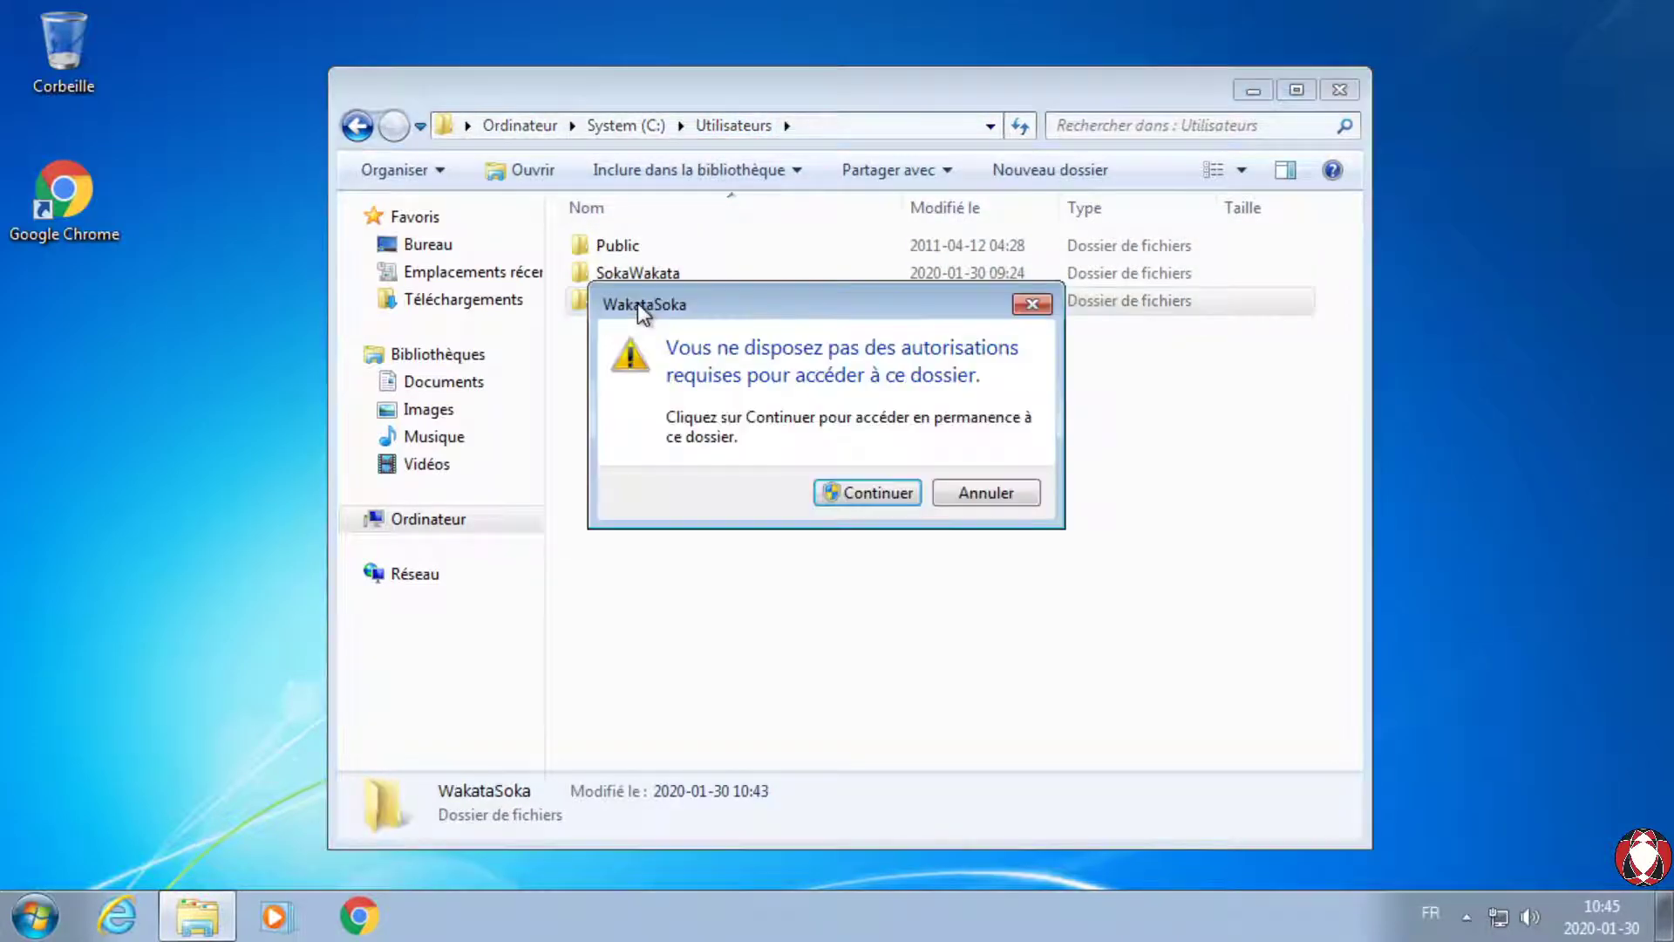
click(837, 494)
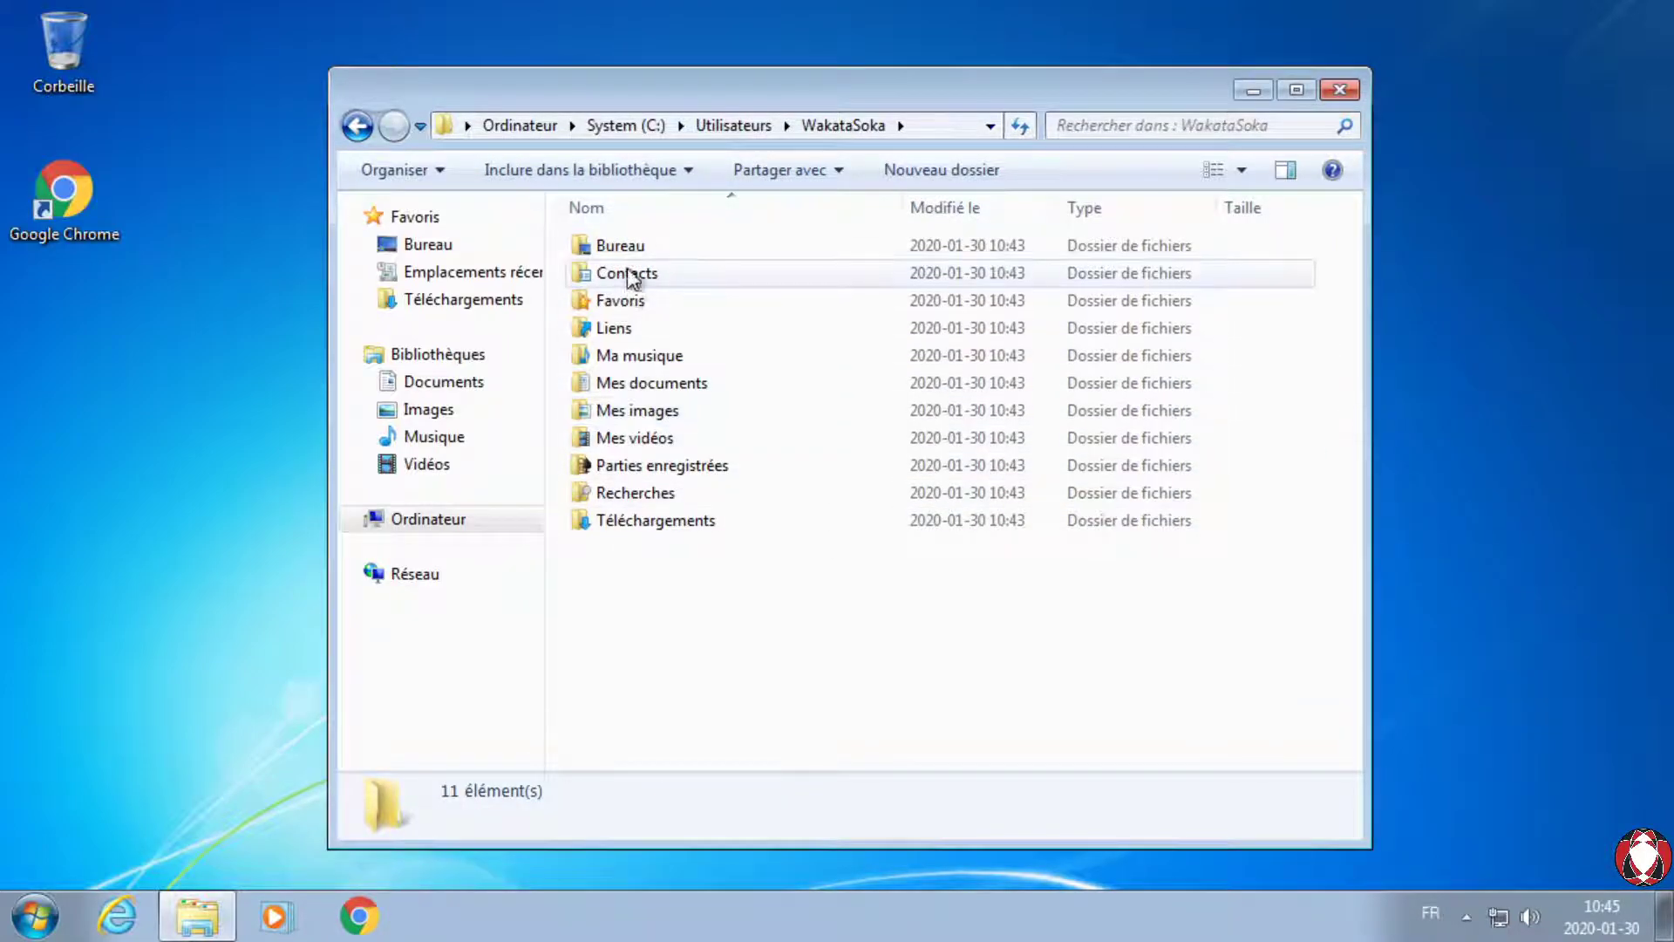
click(731, 125)
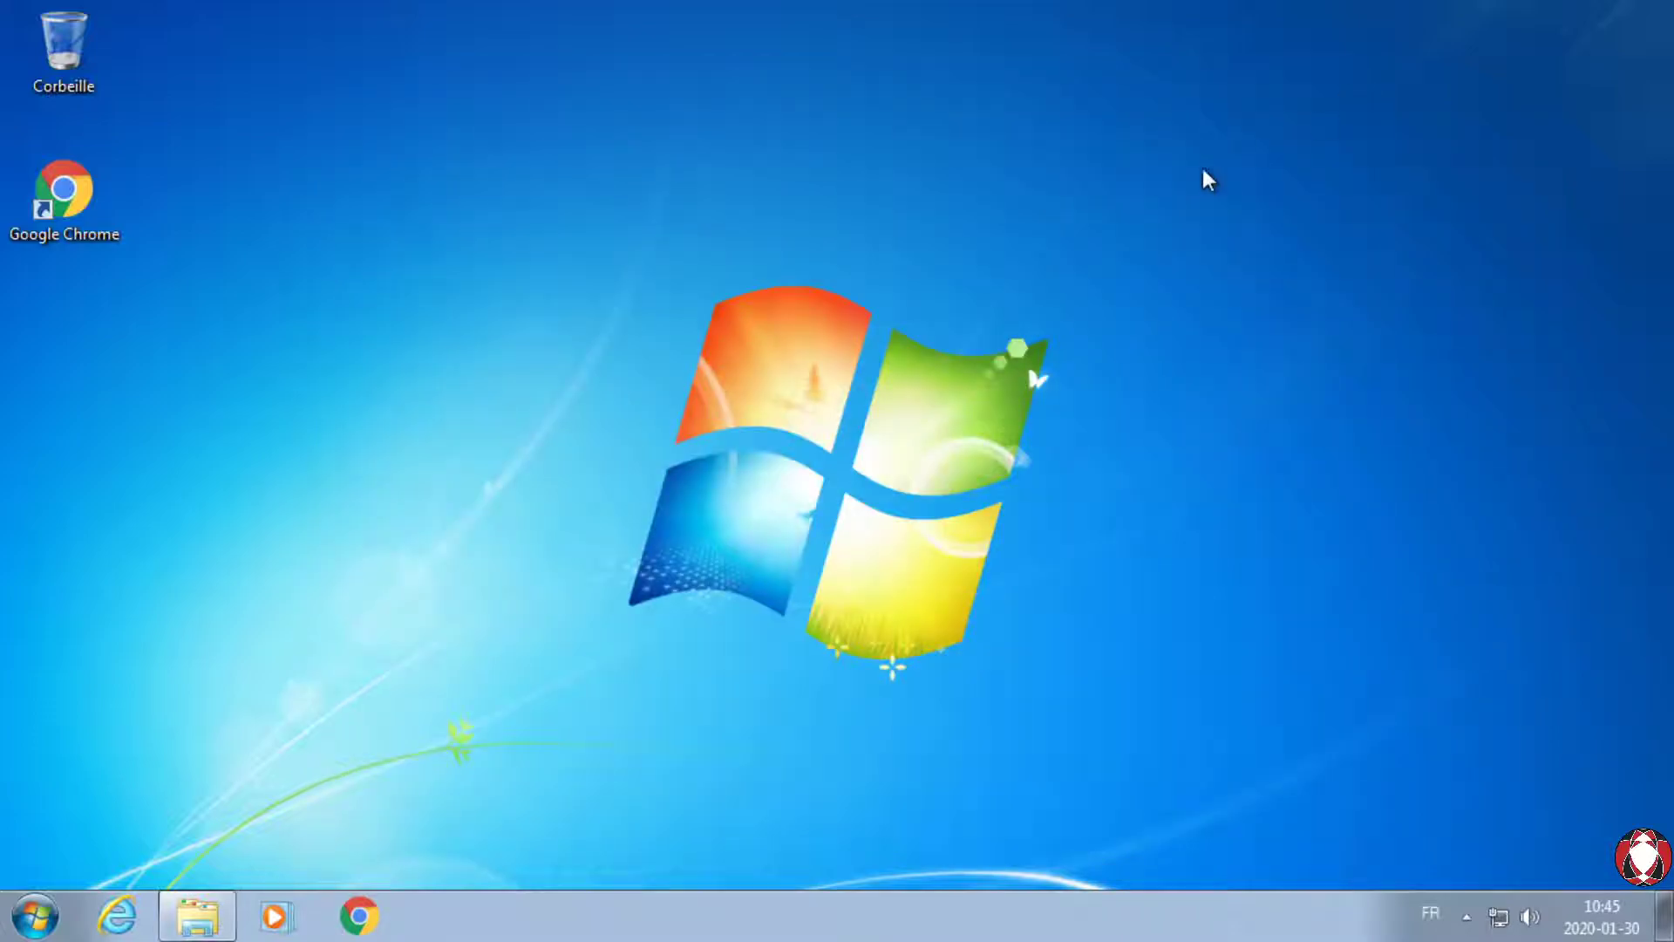
click(1340, 91)
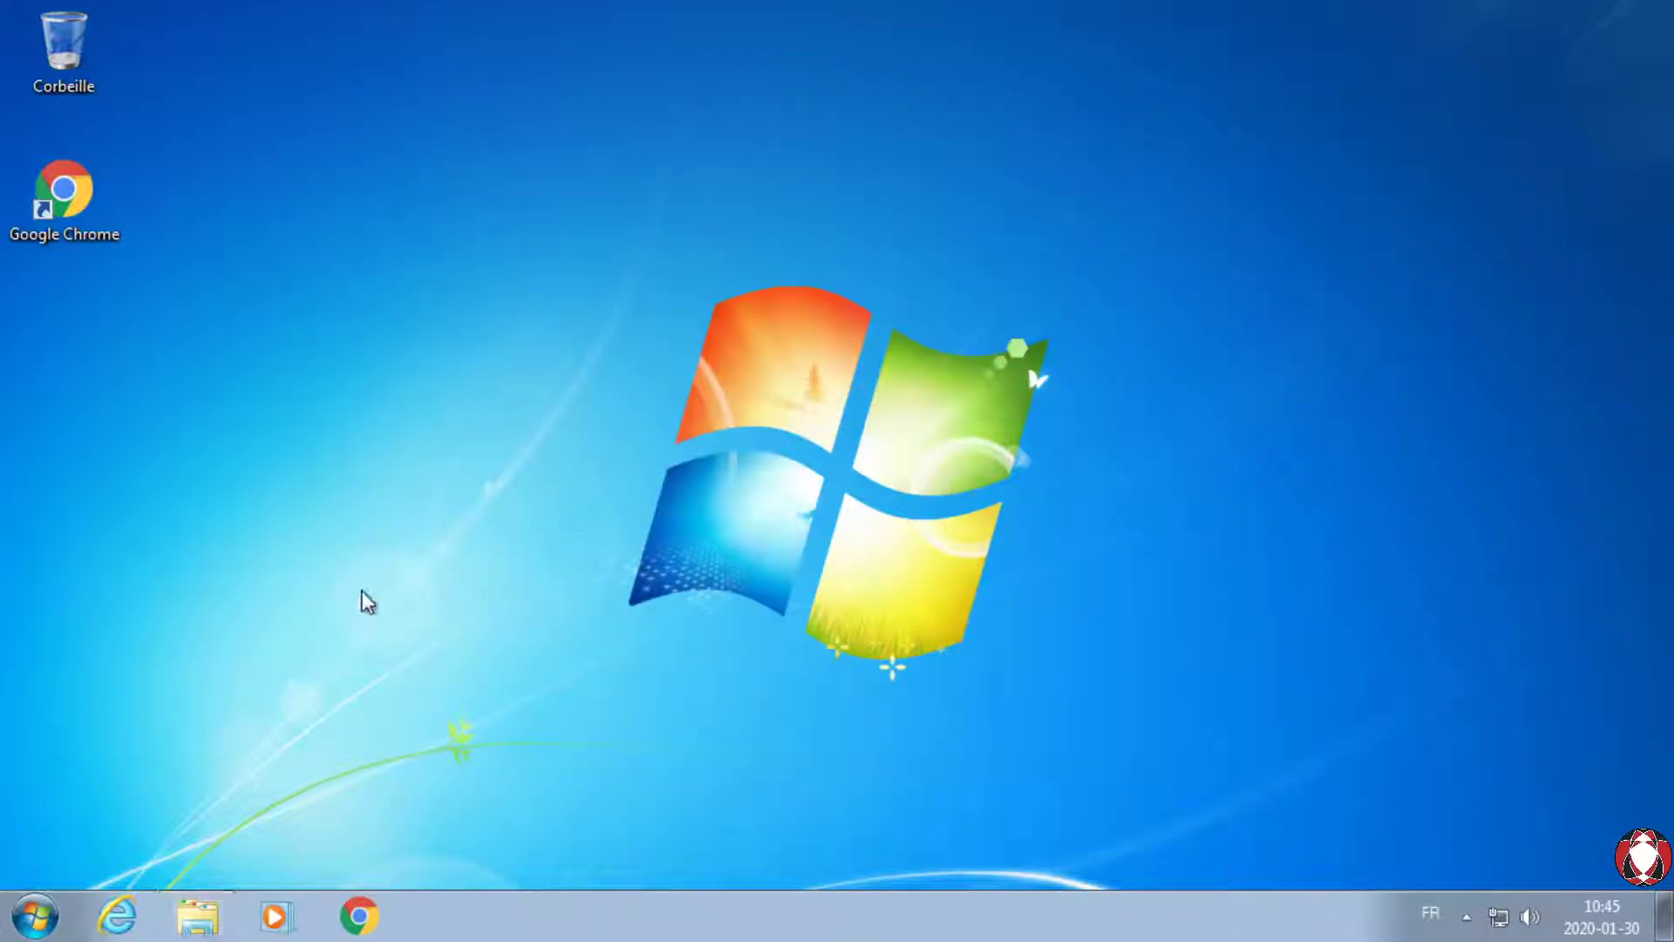
Step: Open the Emplacement properties of the Bureau folder in the SokaWakata personal folder and highlight the account name in its path
click(35, 916)
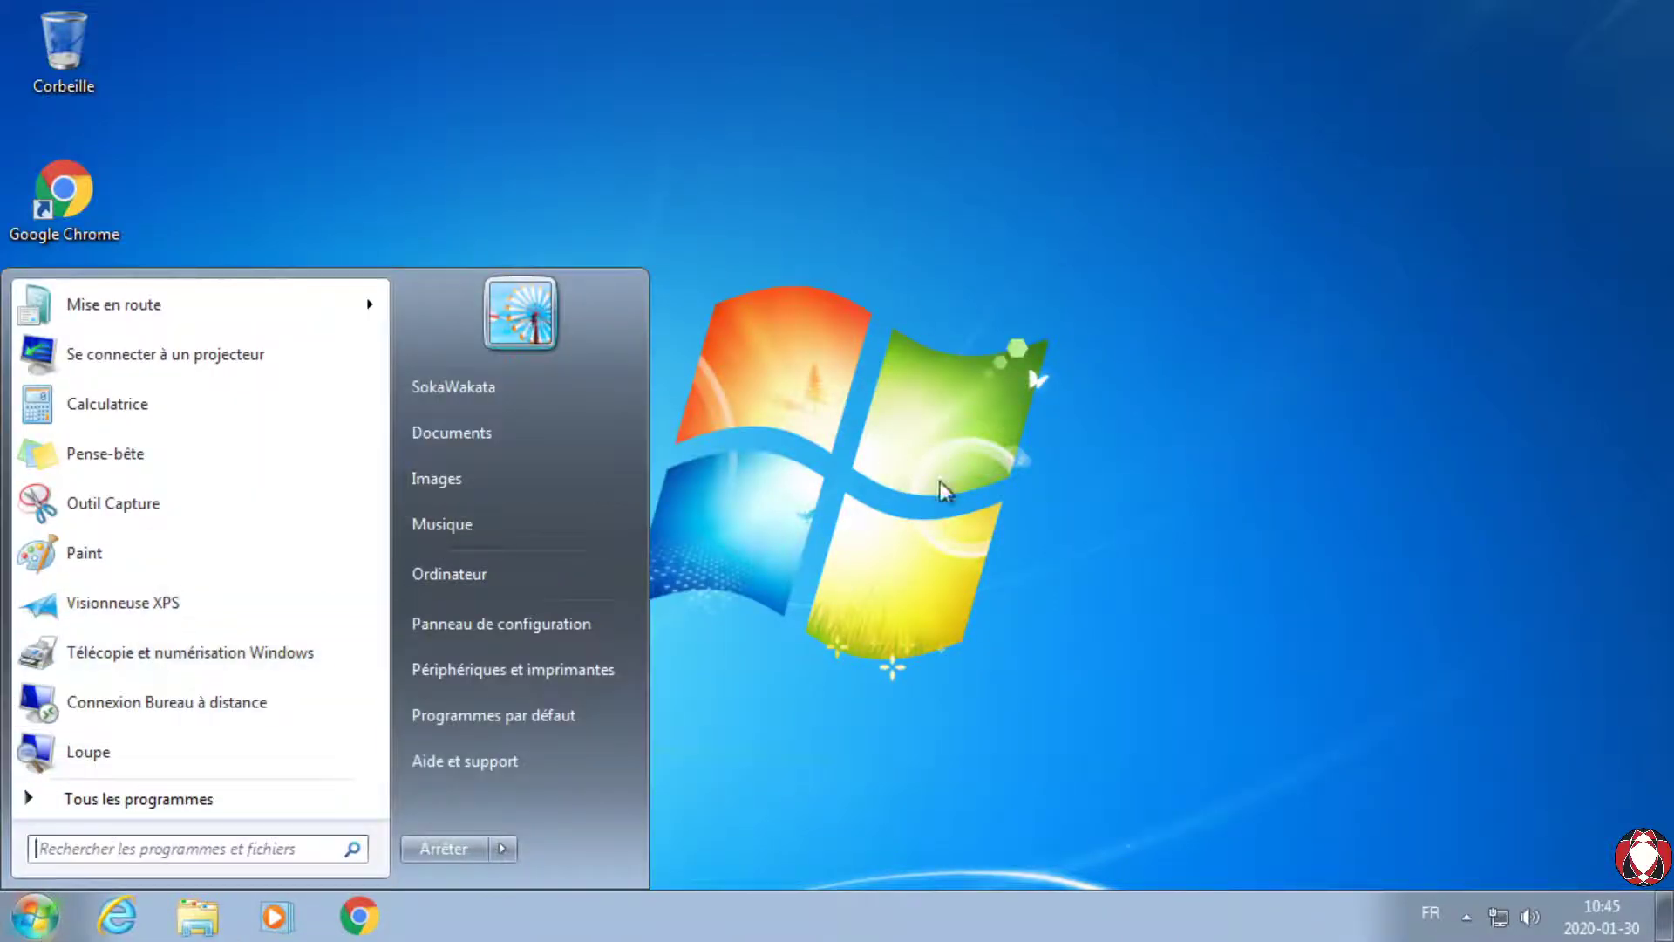
click(495, 390)
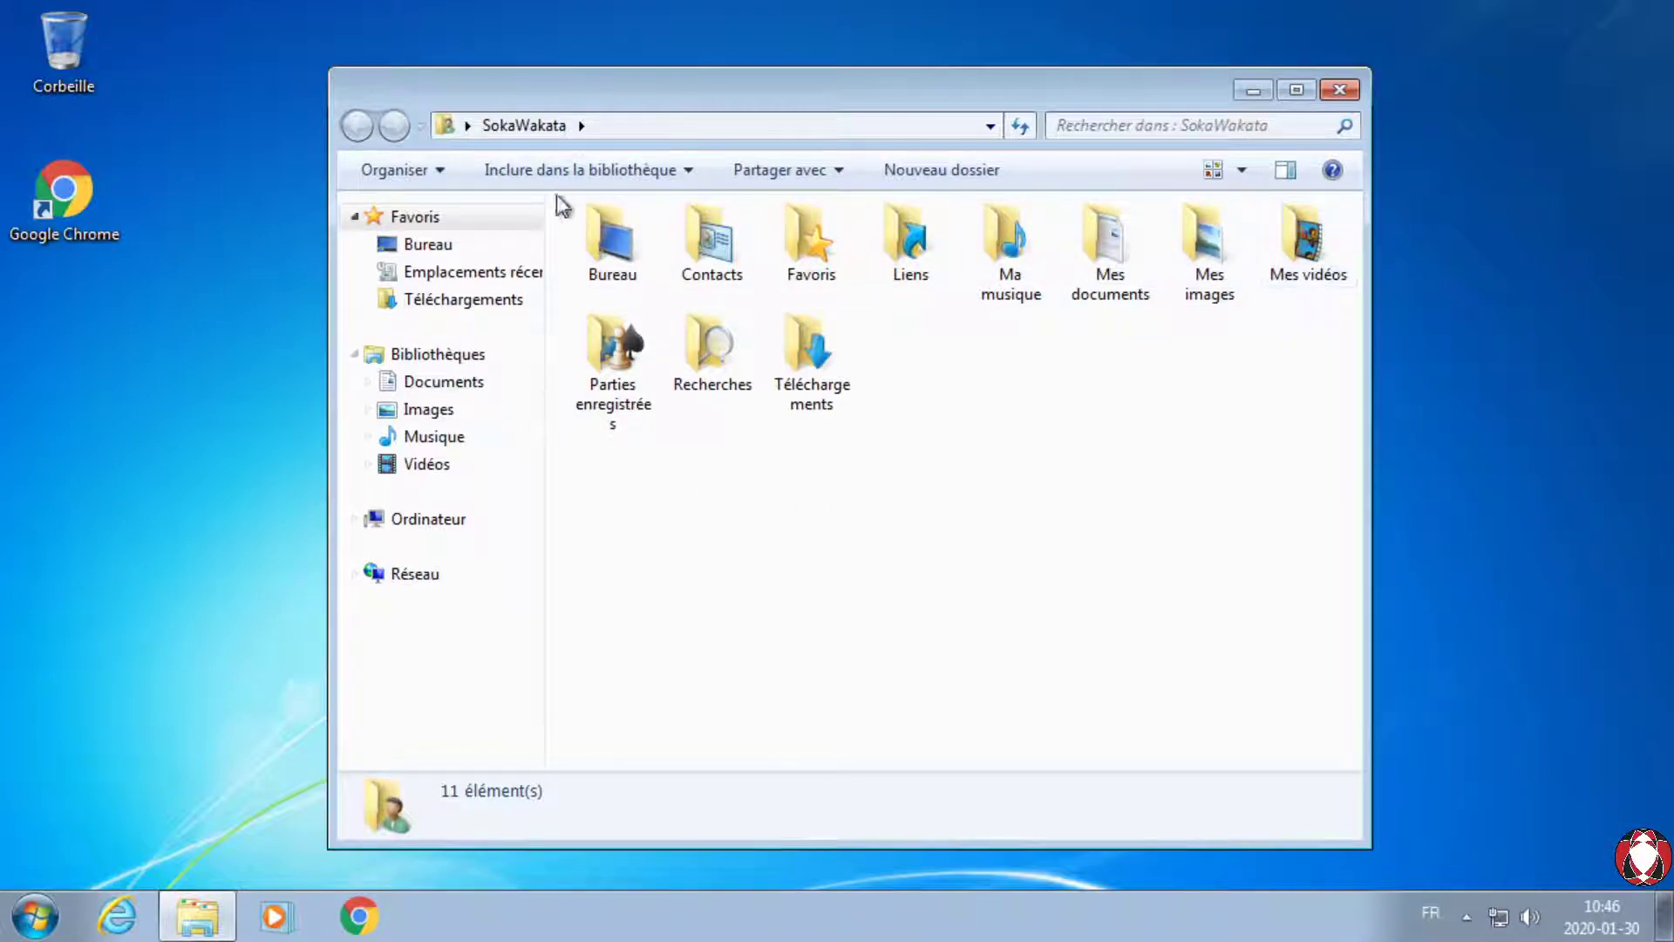
right_click(616, 253)
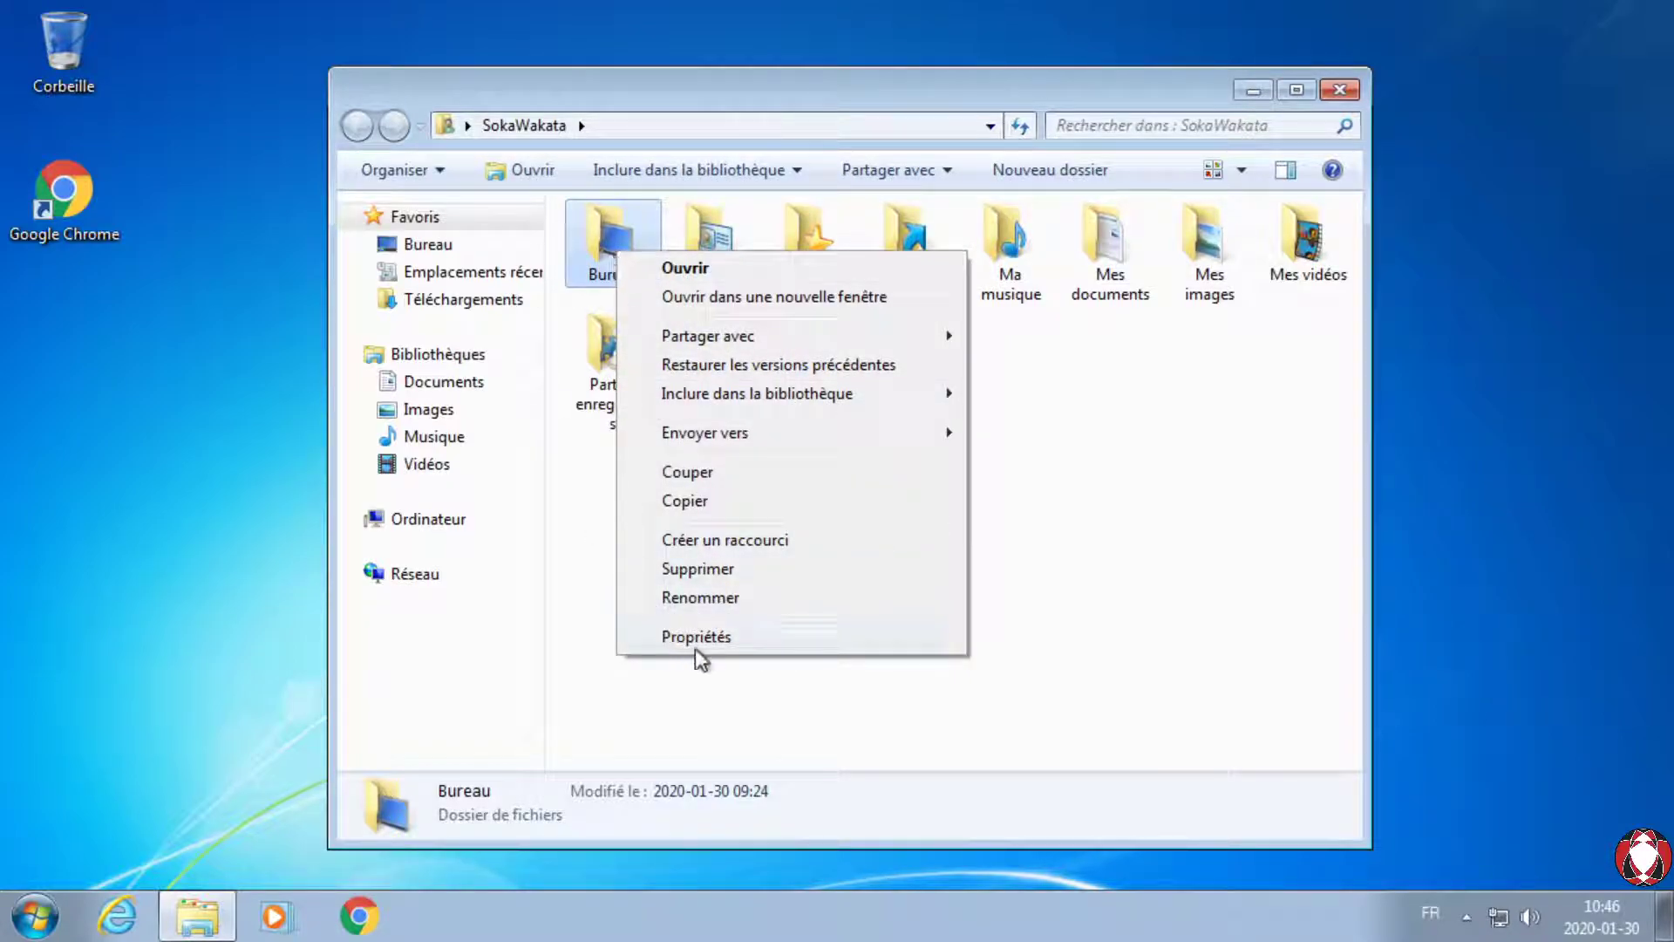
click(706, 641)
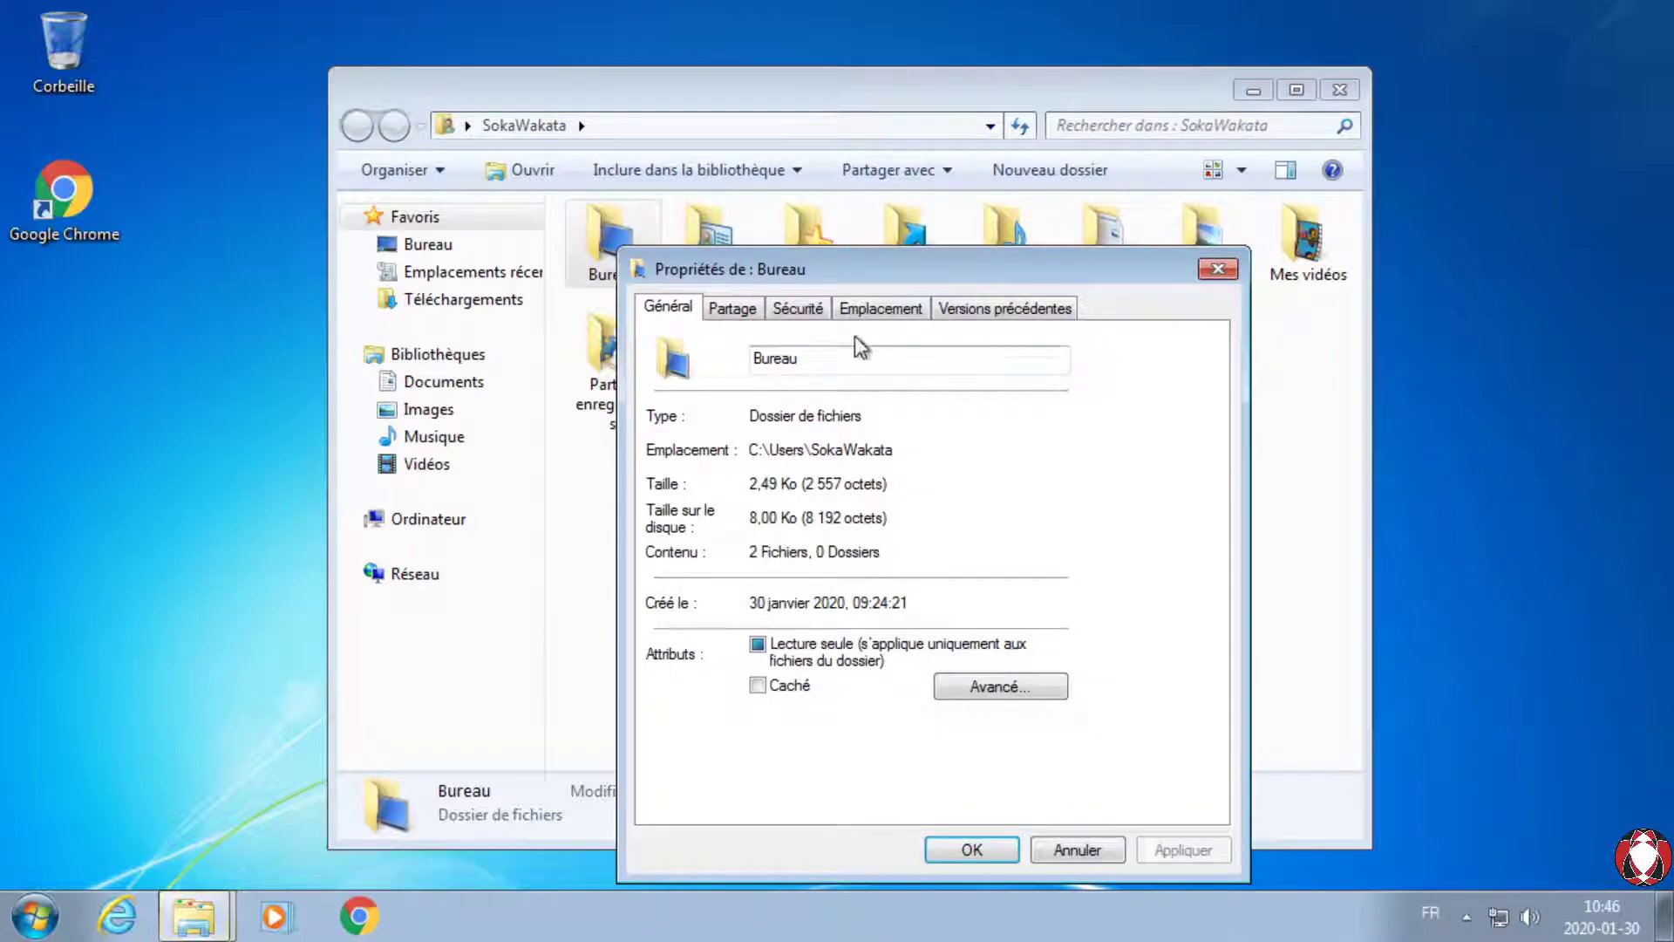
click(878, 311)
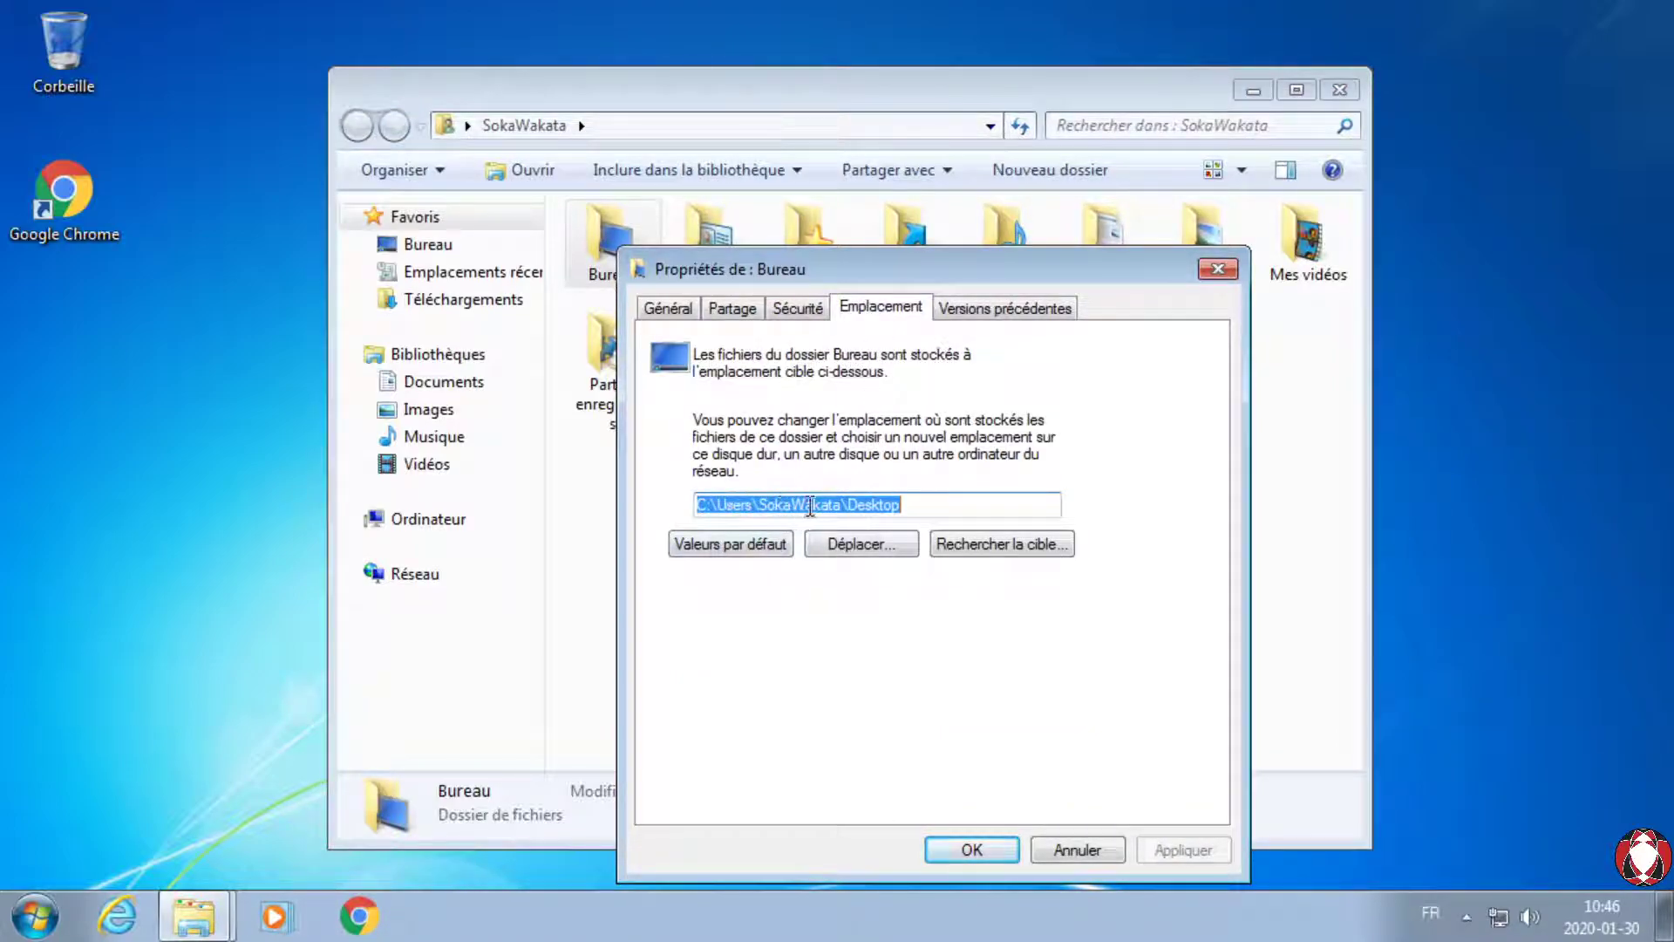
click(708, 505)
double_click(737, 504)
drag(845, 506, 759, 507)
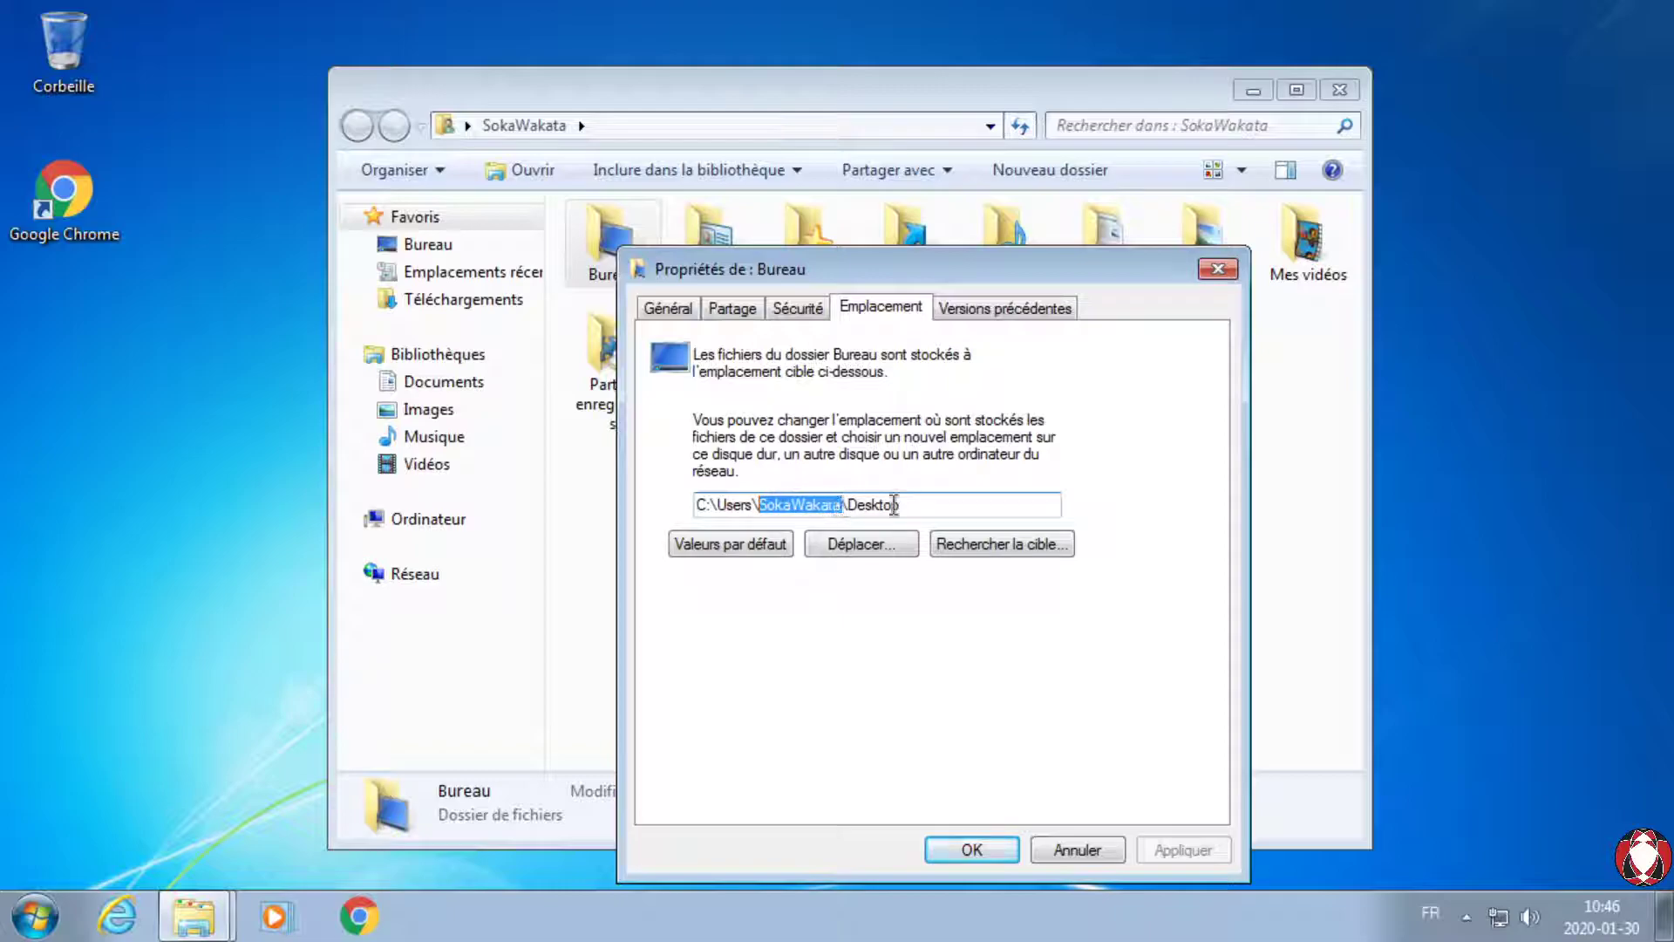
Step: Relocate the Bureau folder to the Bureau folder in SaferPlace on Data (D:), moving all existing files there
click(849, 544)
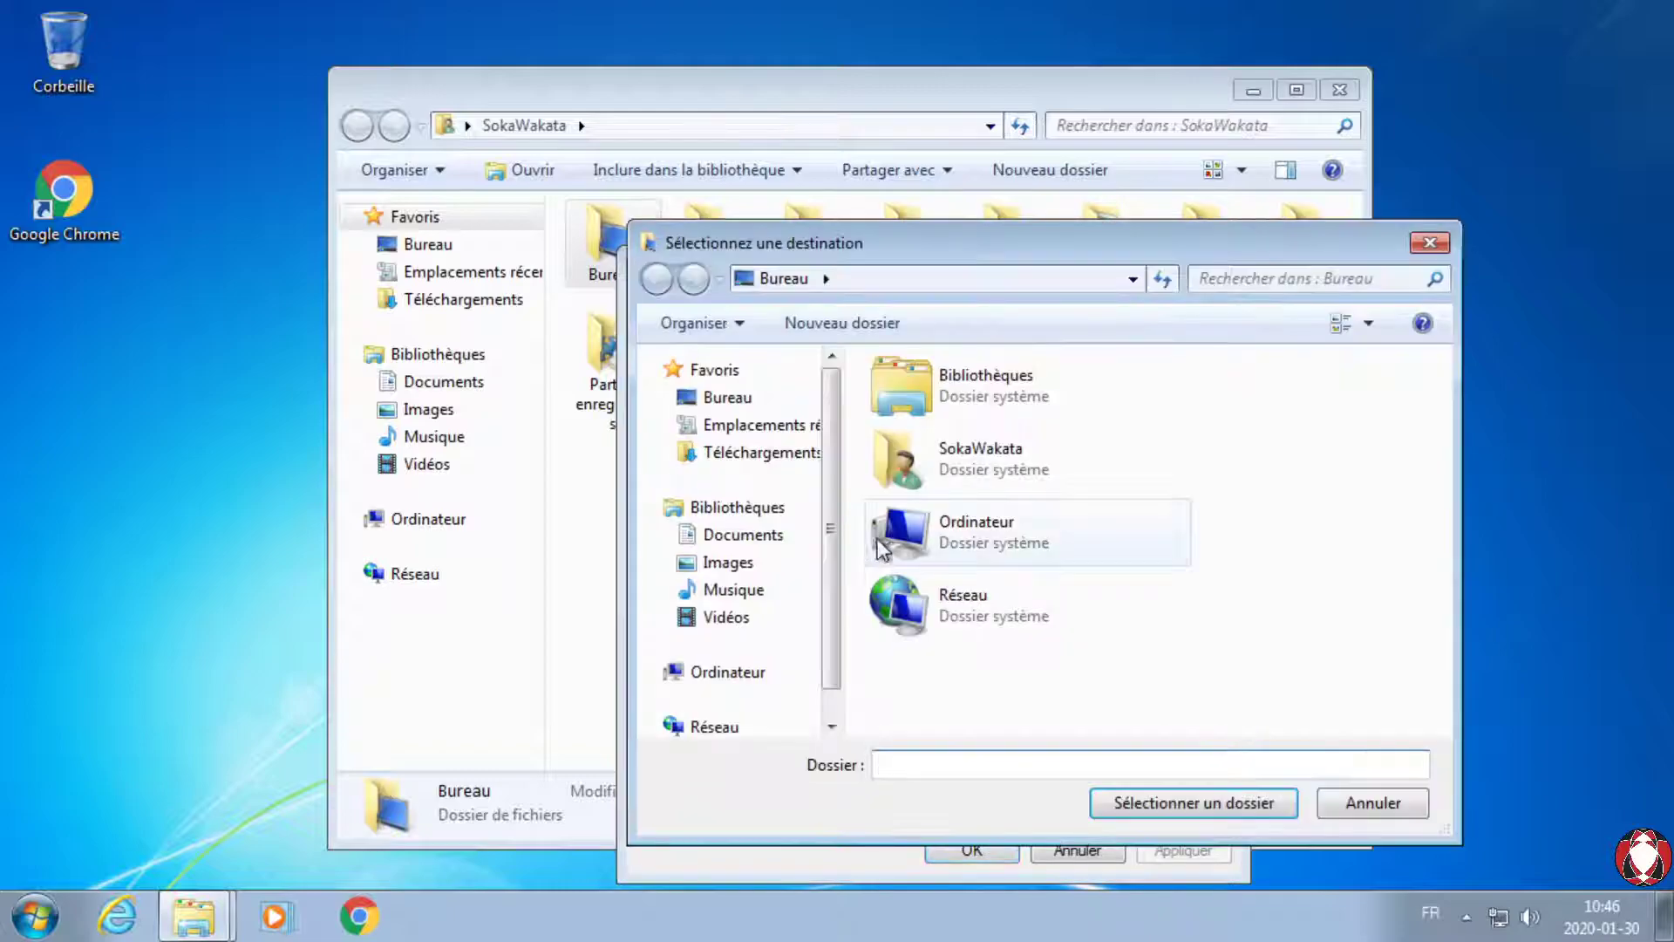
double_click(940, 545)
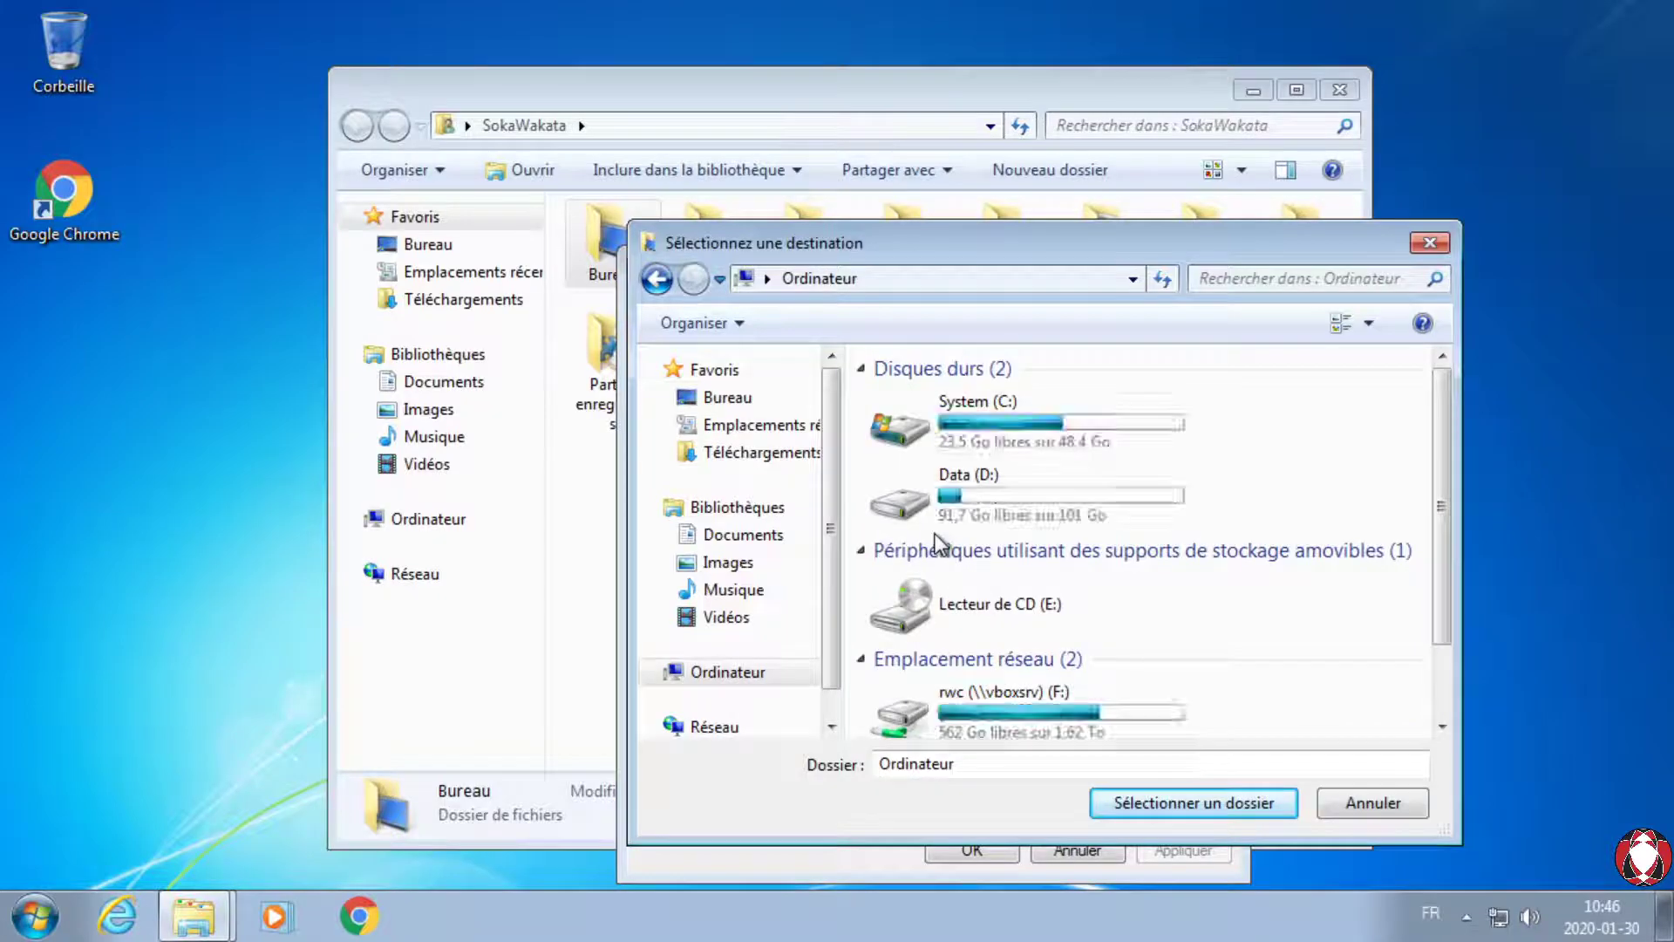
double_click(924, 485)
double_click(931, 403)
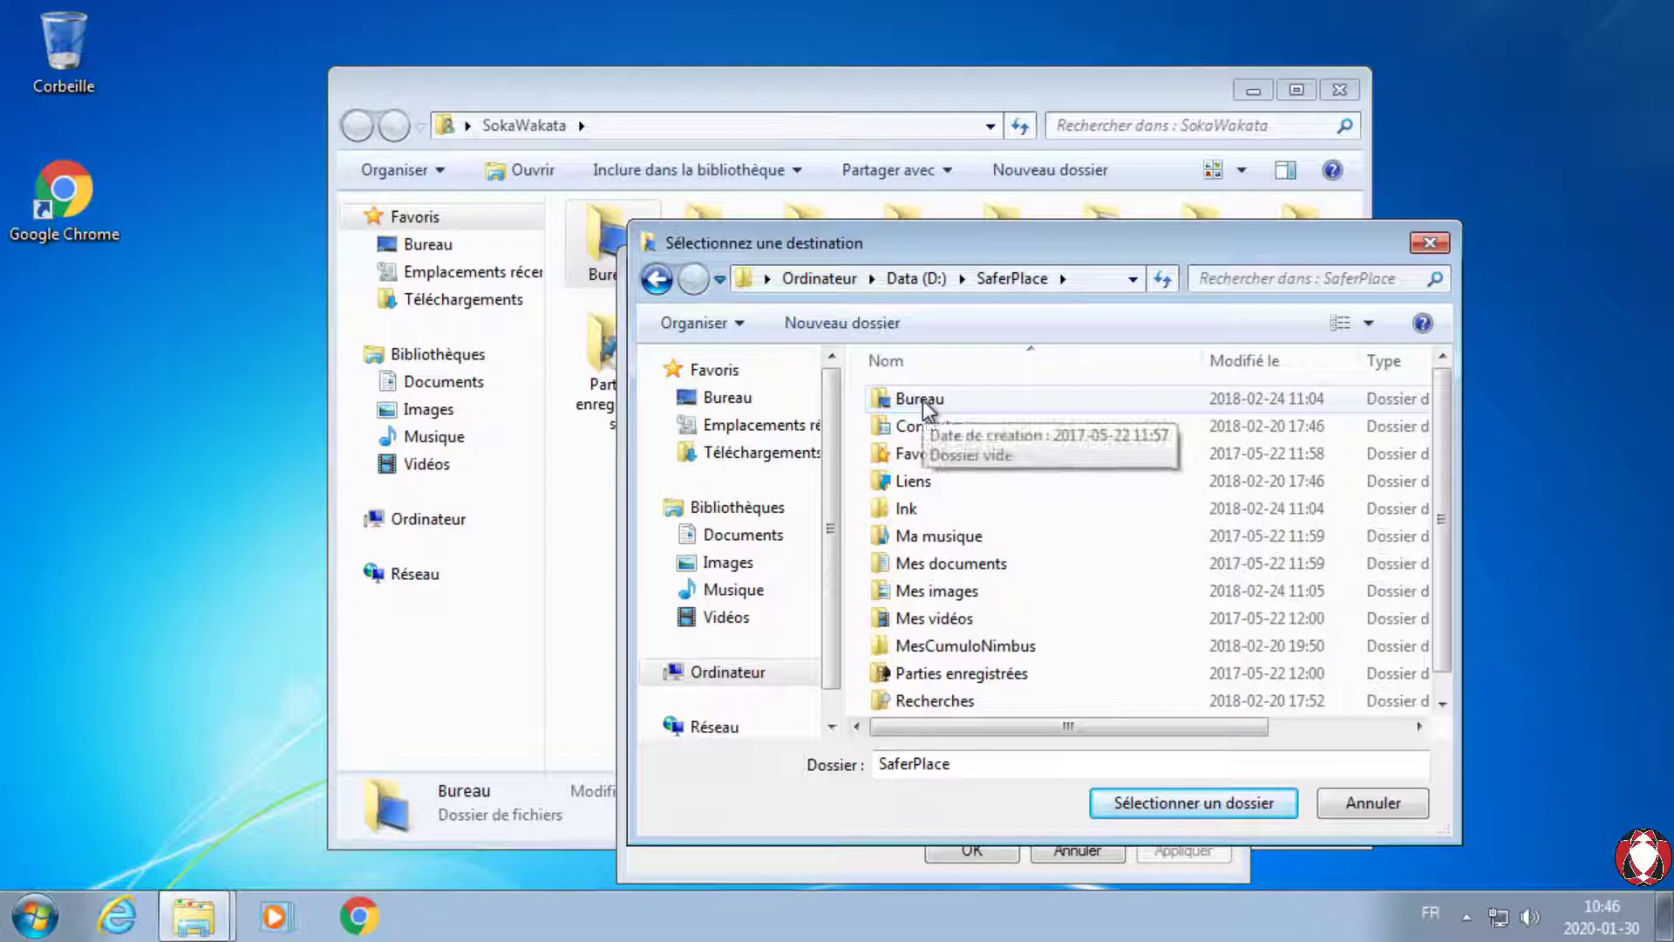
double_click(922, 400)
click(1144, 801)
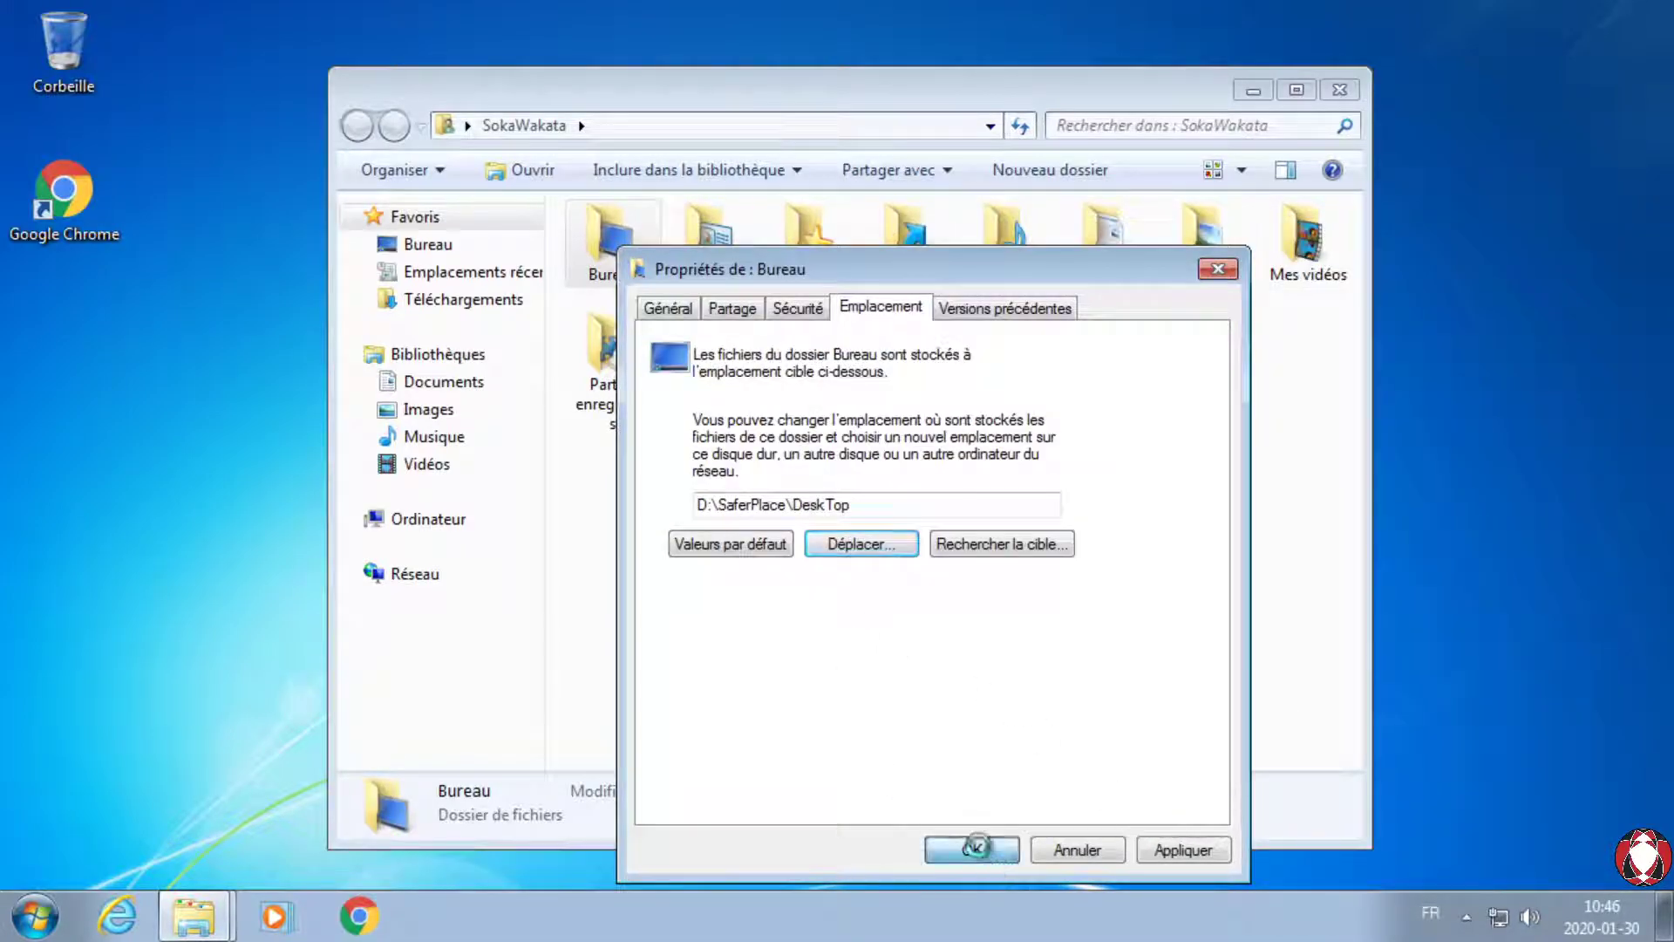
click(975, 851)
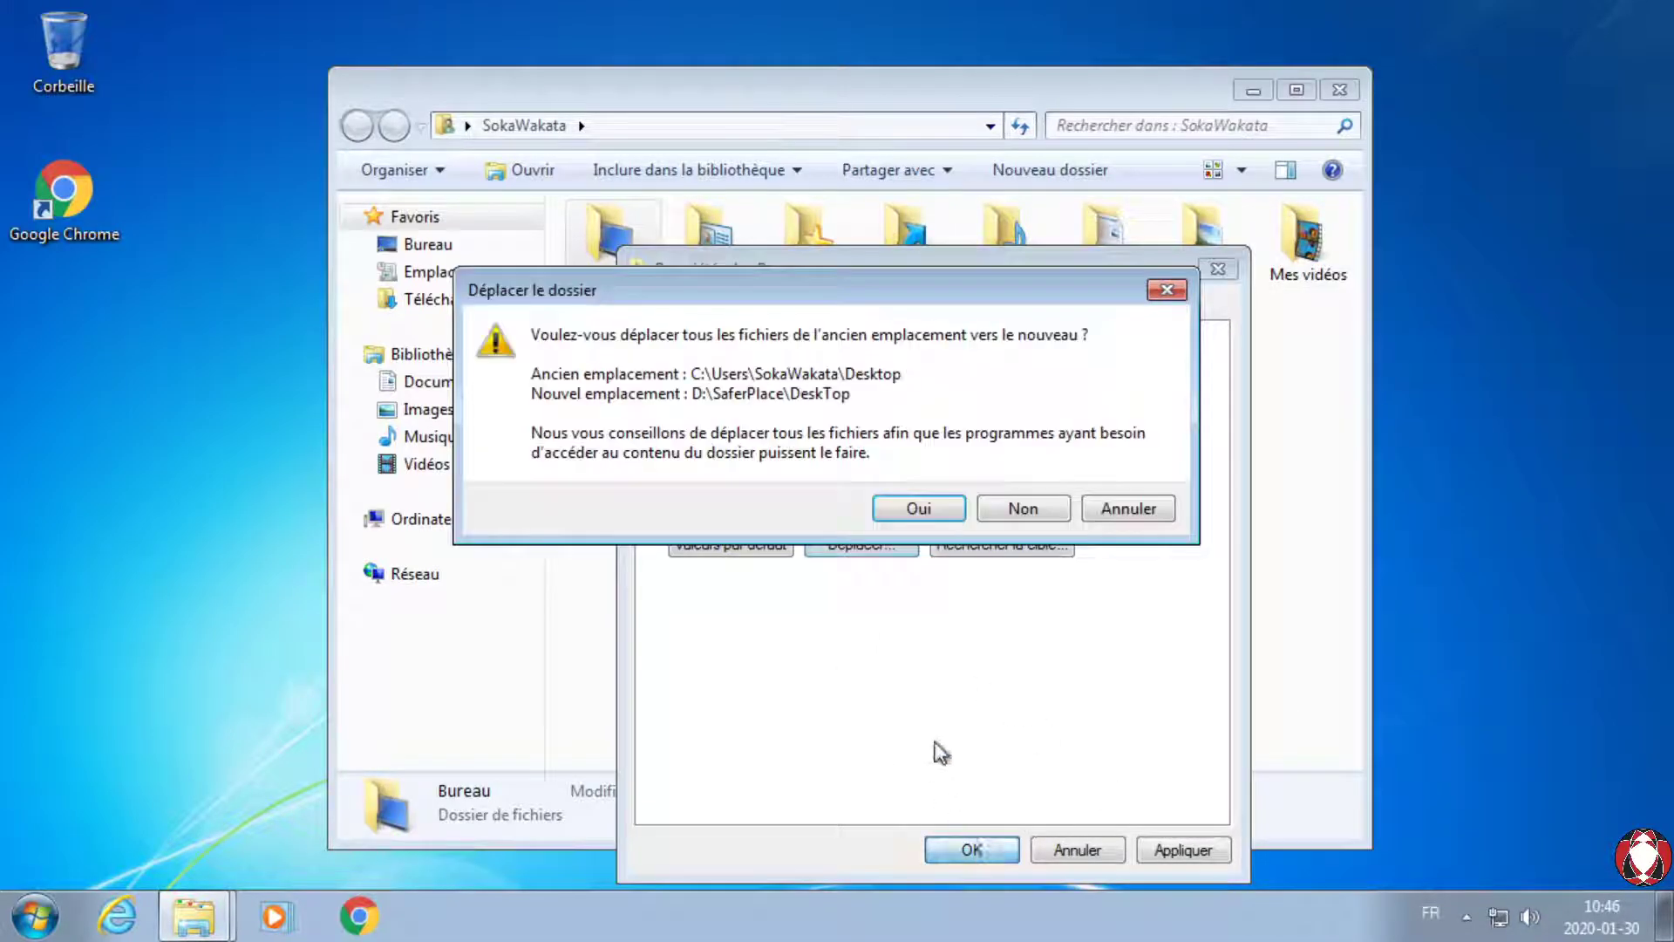
click(917, 509)
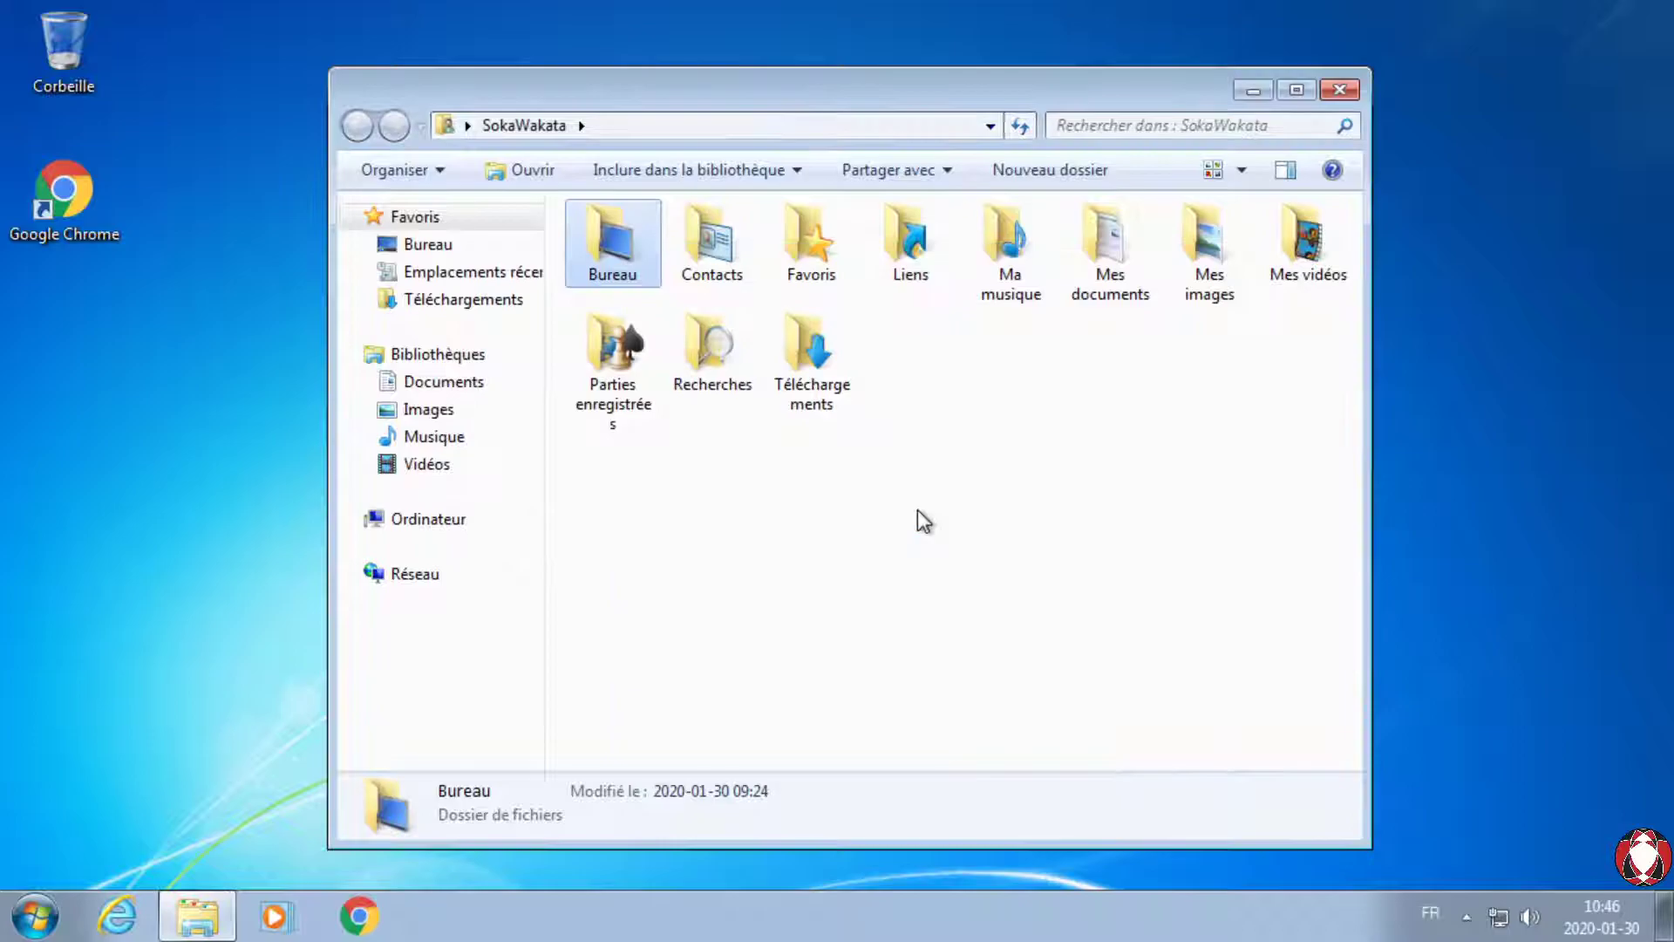
Step: Relocate the Contacts folder to the Contacts folder in SaferPlace on Data (D:), moving all existing files there
right_click(722, 244)
click(851, 632)
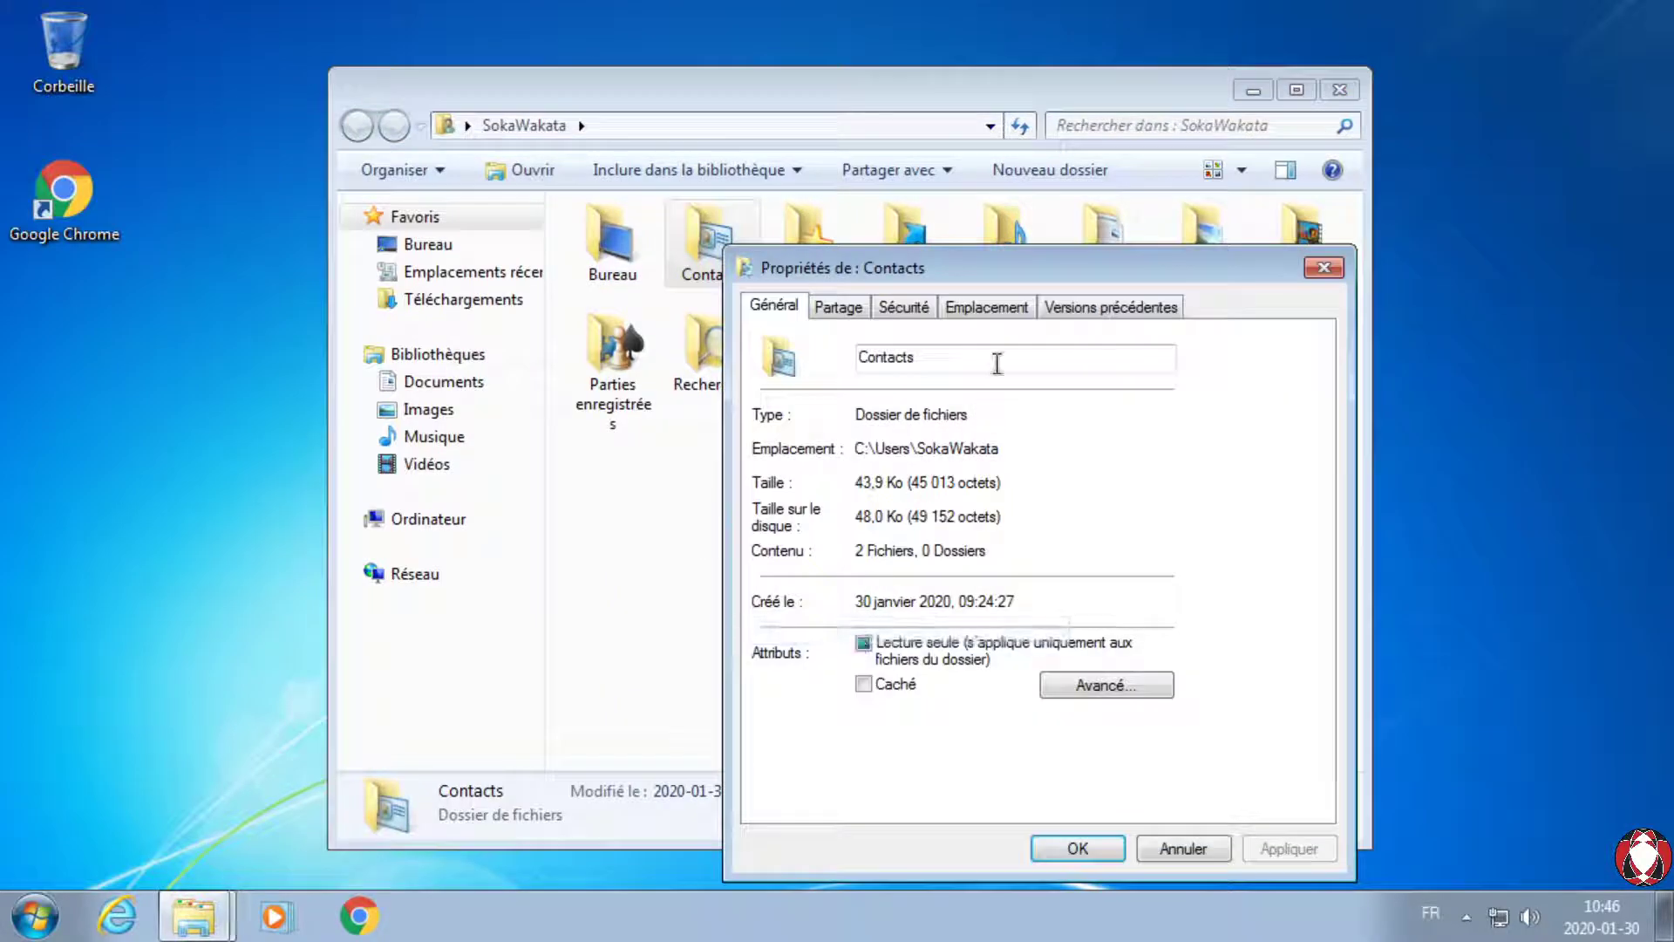
click(987, 306)
click(961, 537)
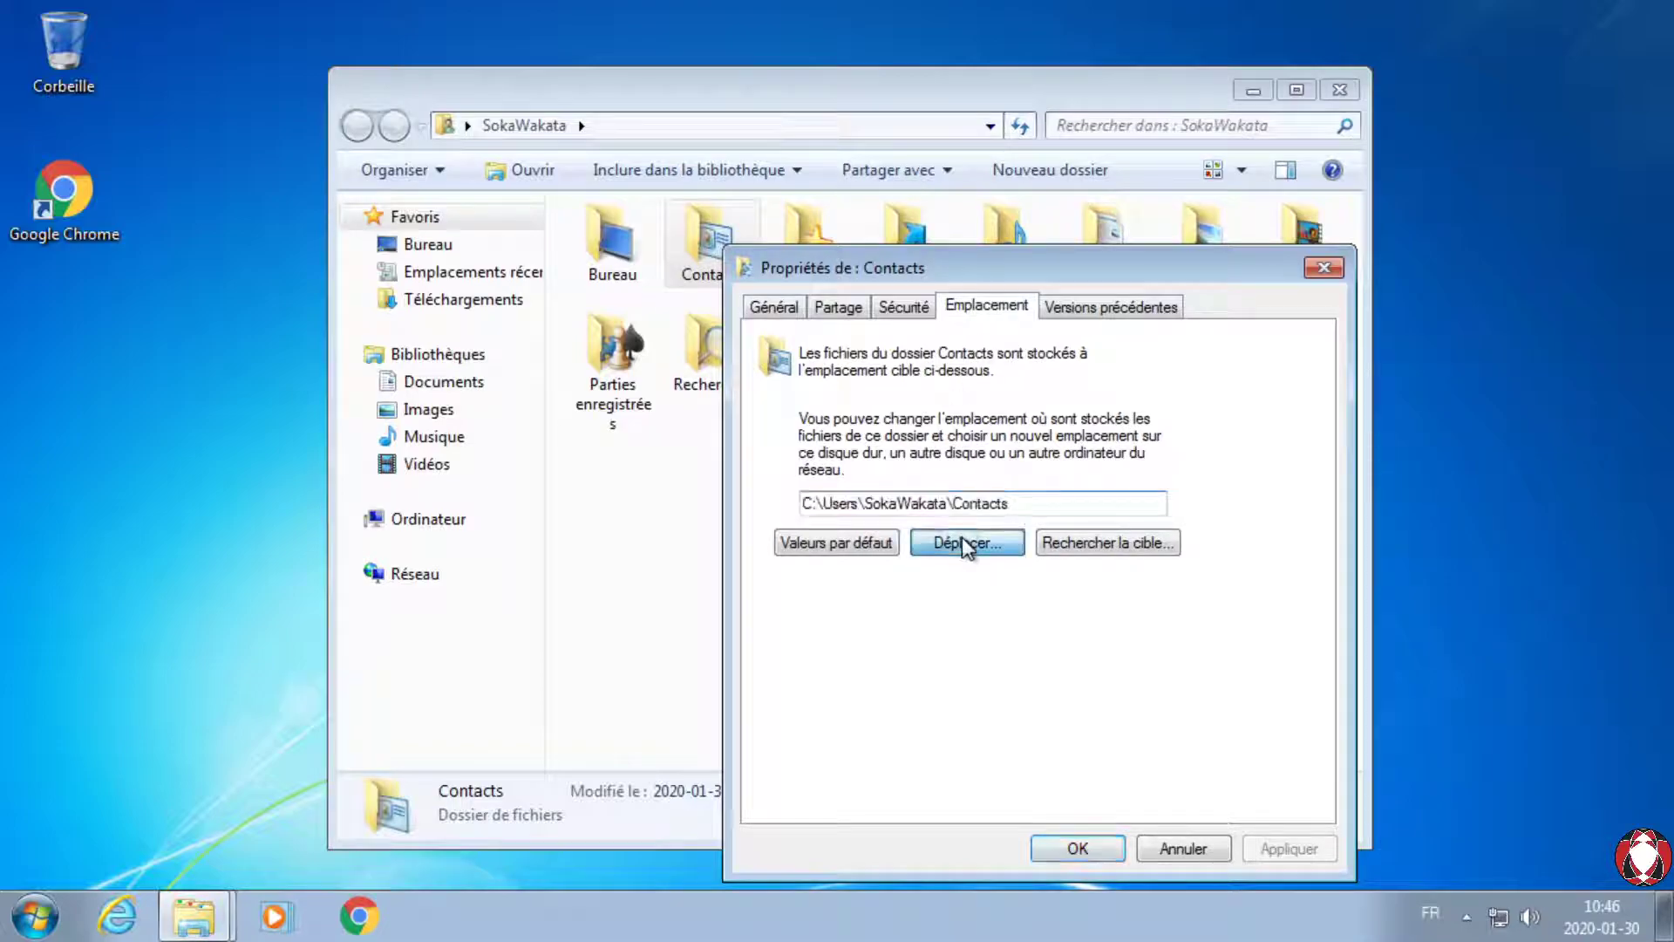
double_click(1012, 528)
double_click(1002, 488)
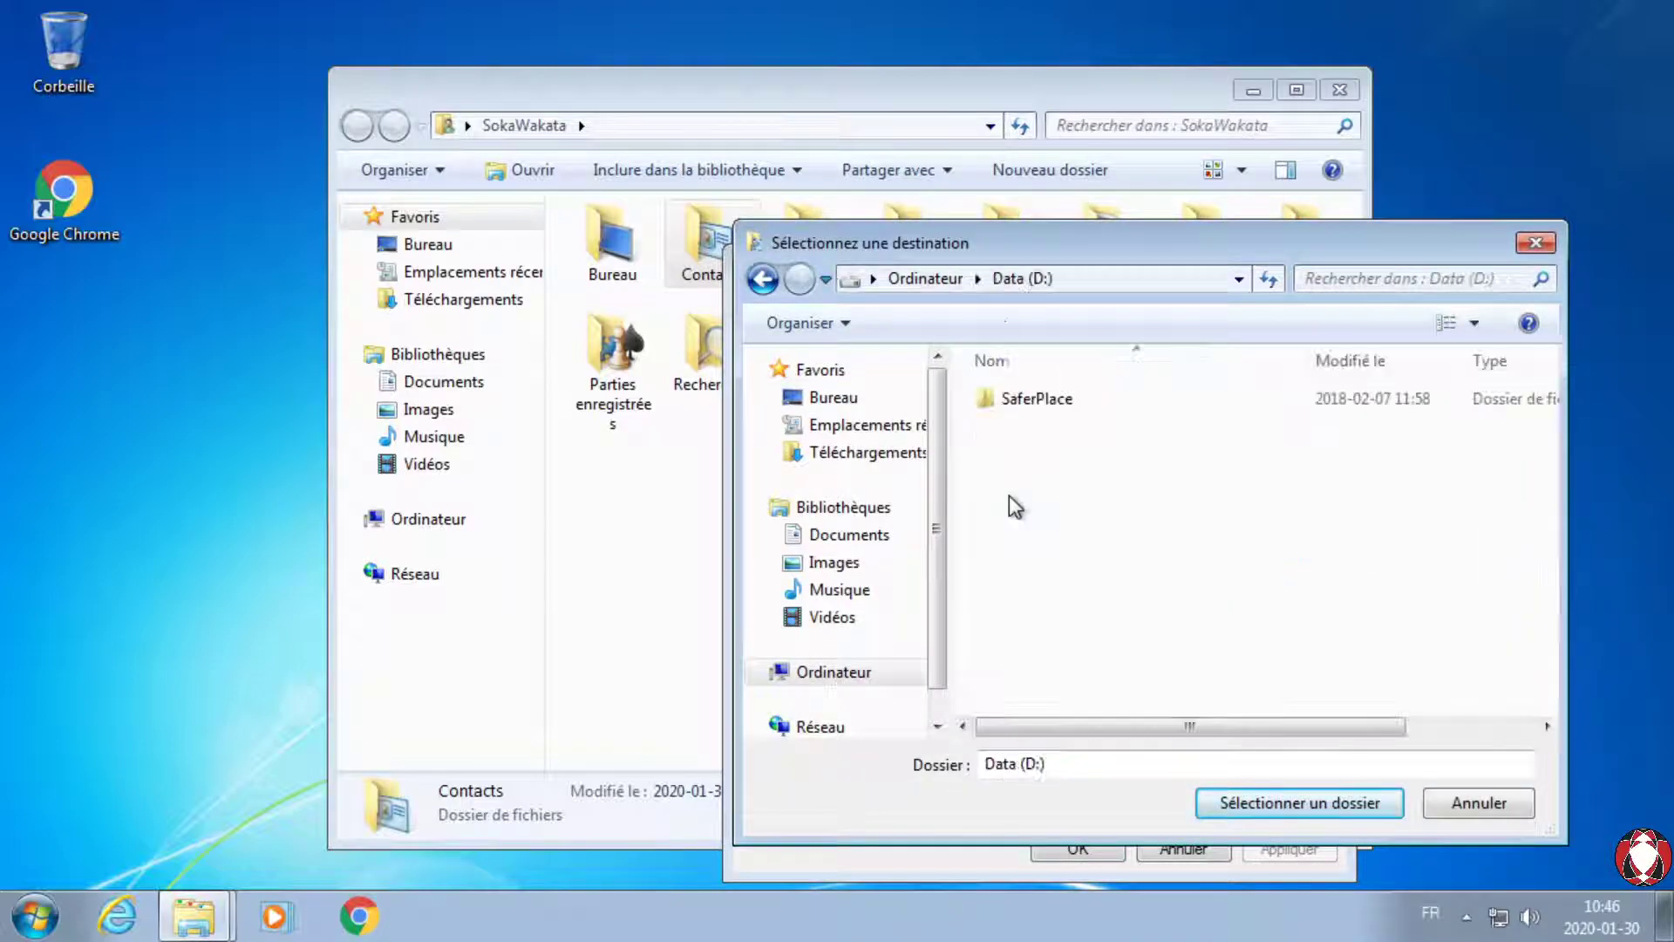
double_click(1003, 400)
click(1006, 428)
double_click(1009, 427)
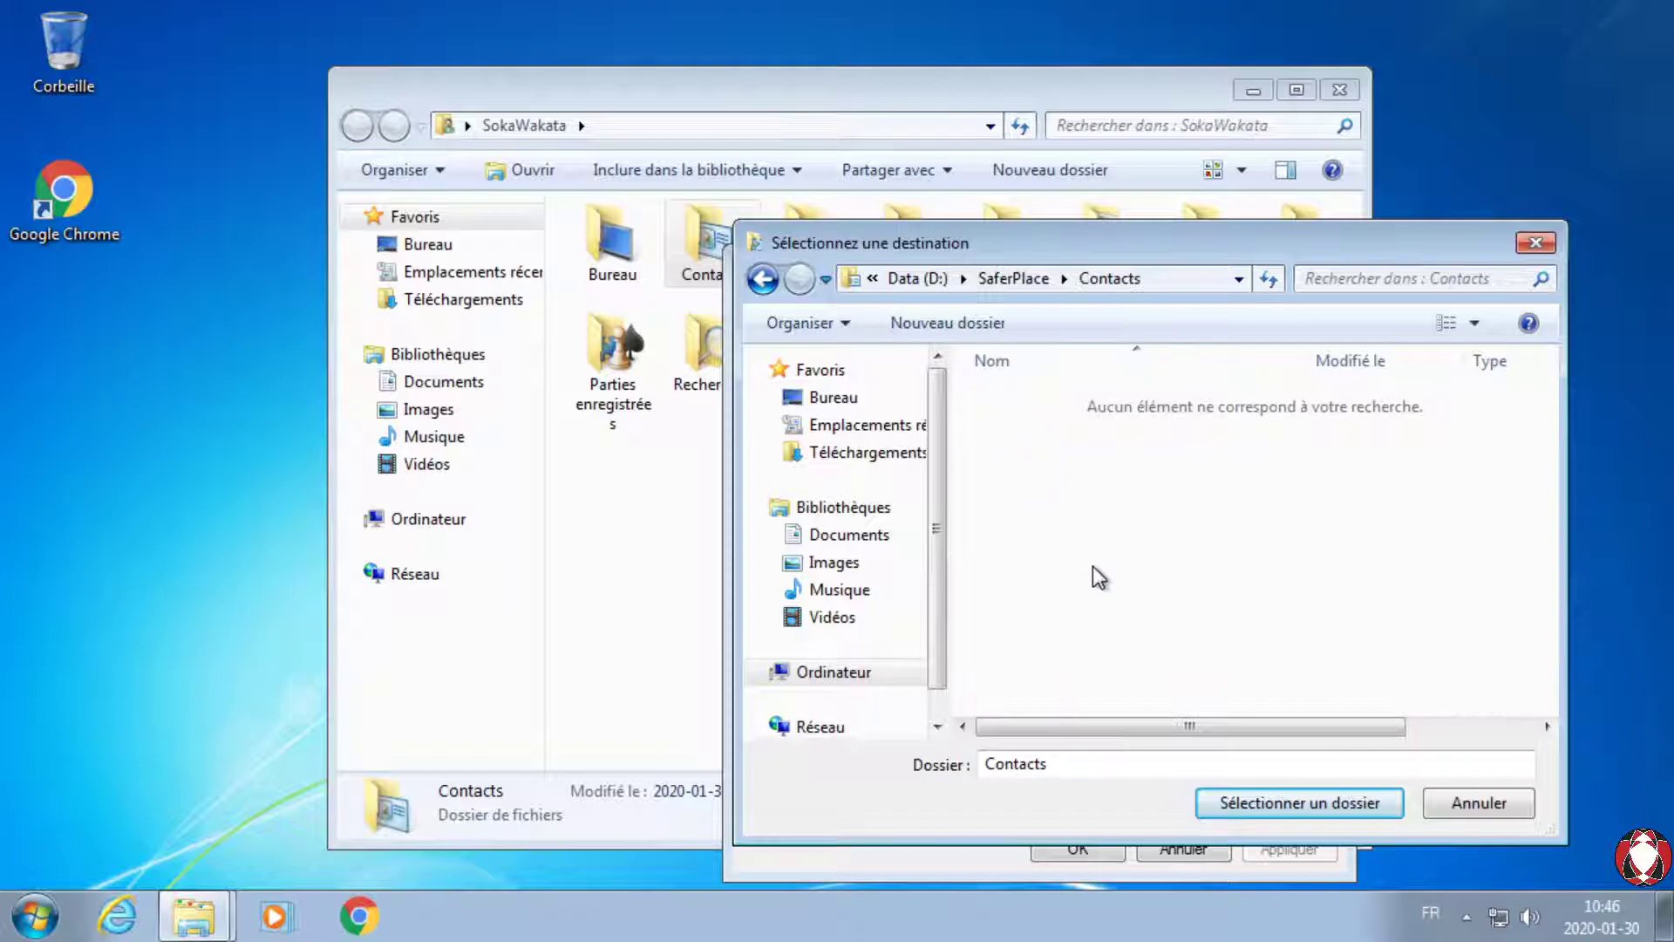
click(1252, 809)
click(1068, 842)
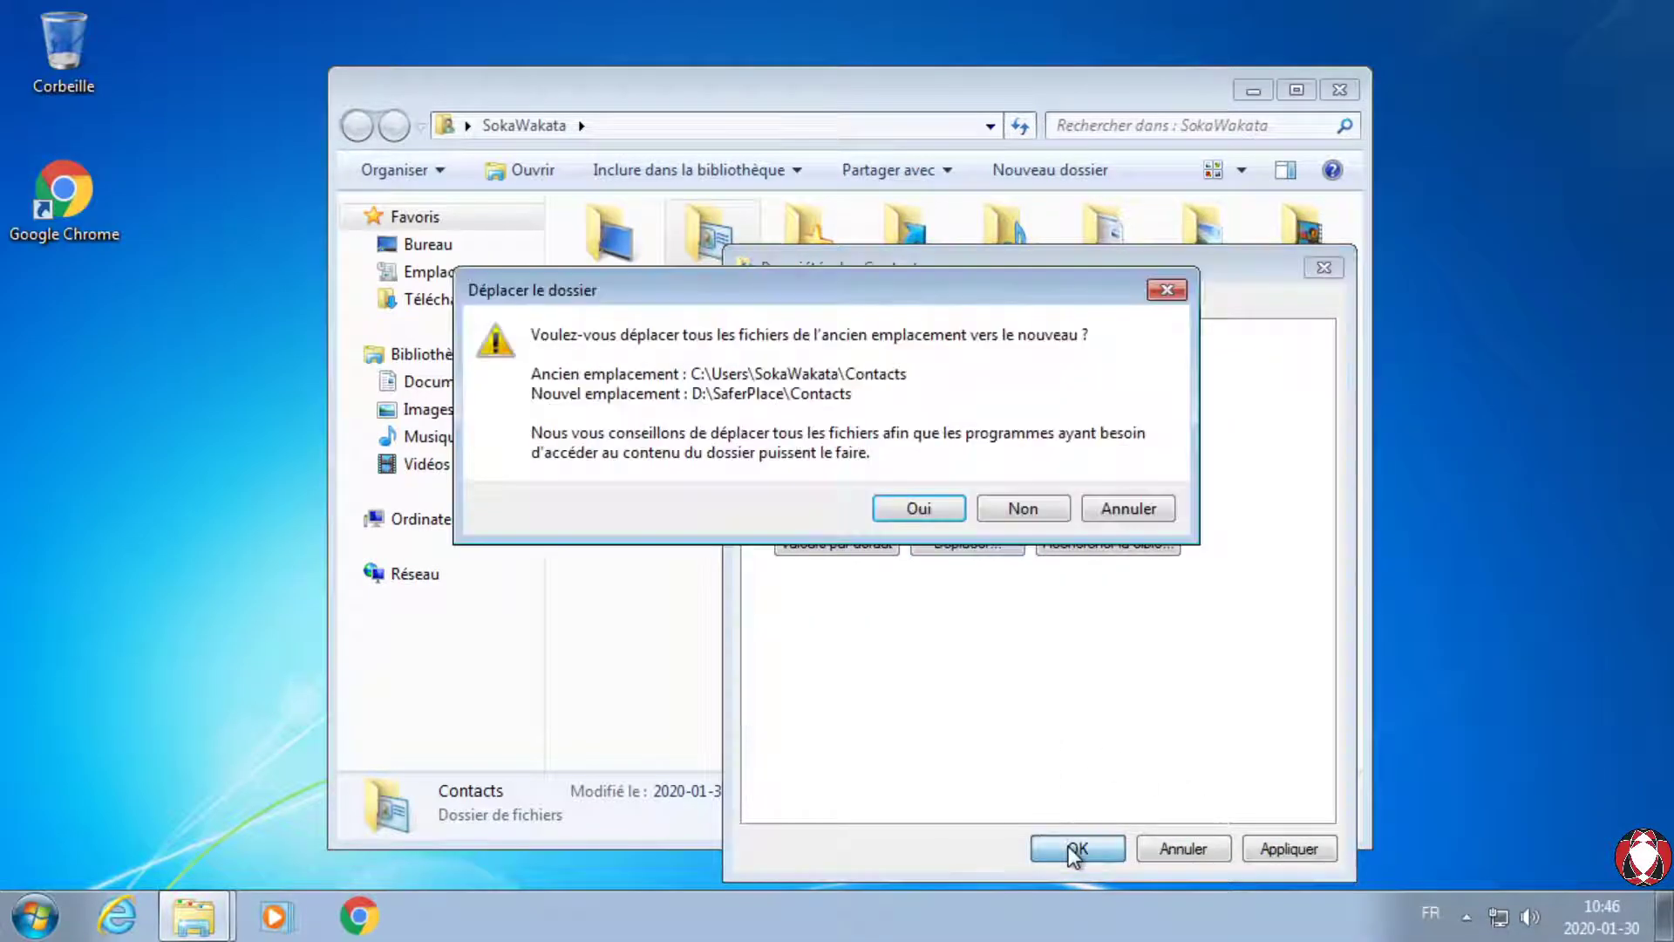
click(924, 513)
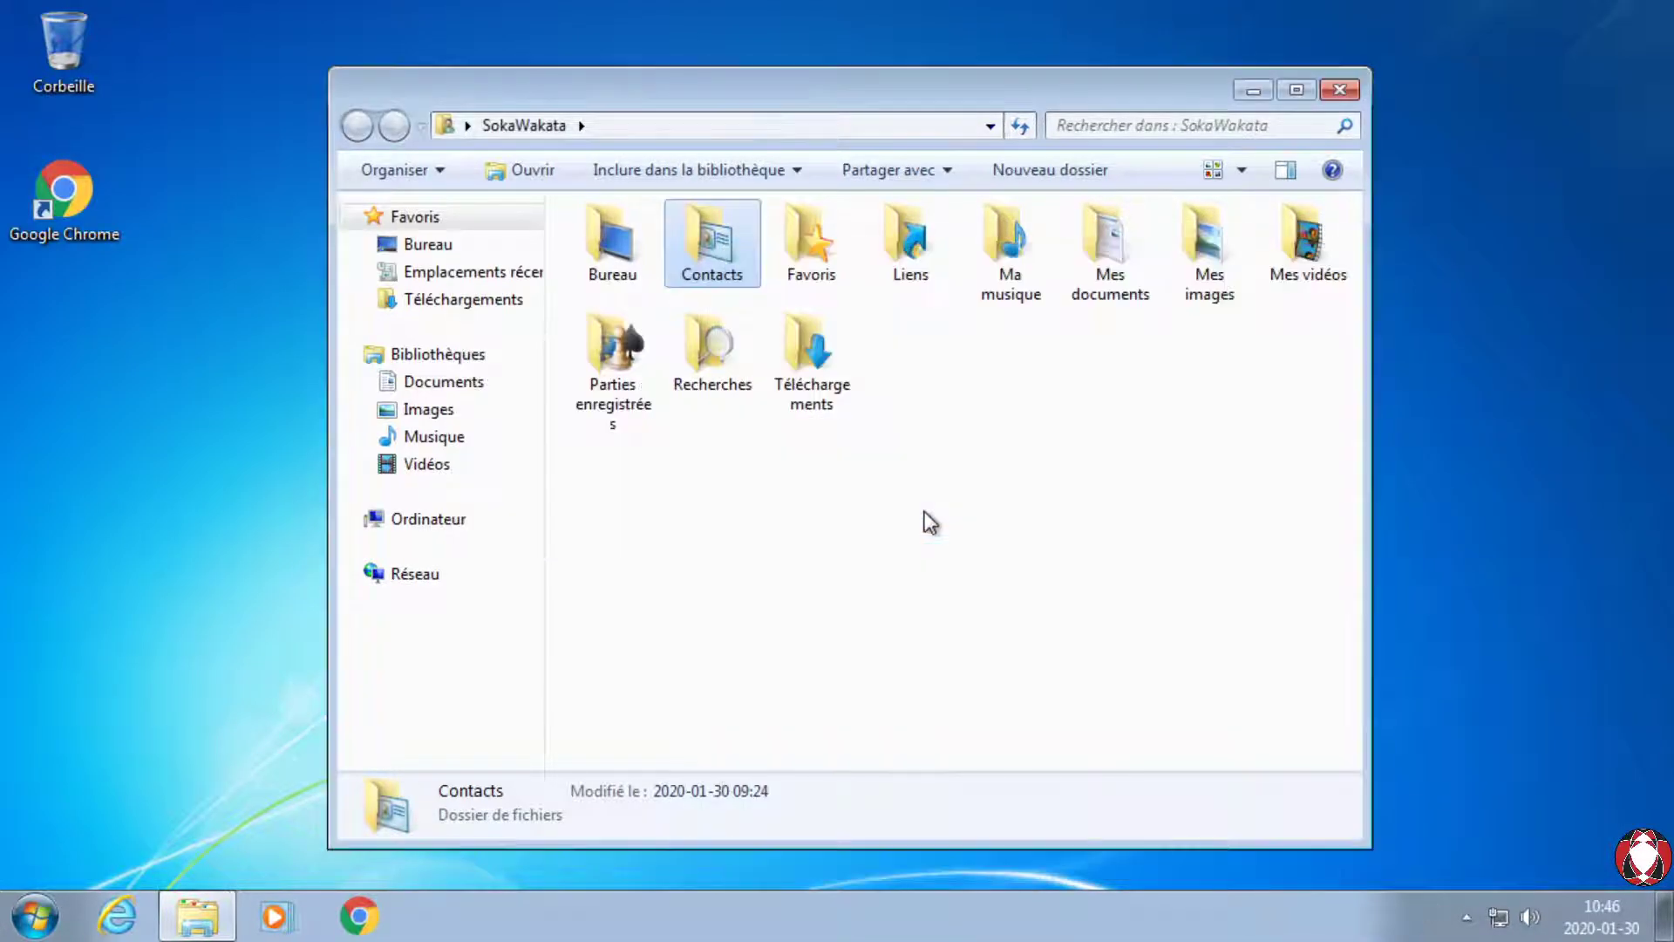
Step: Choose the Favoris folder in SaferPlace on Data (D:) as the new location of the Favoris personal folder
right_click(817, 235)
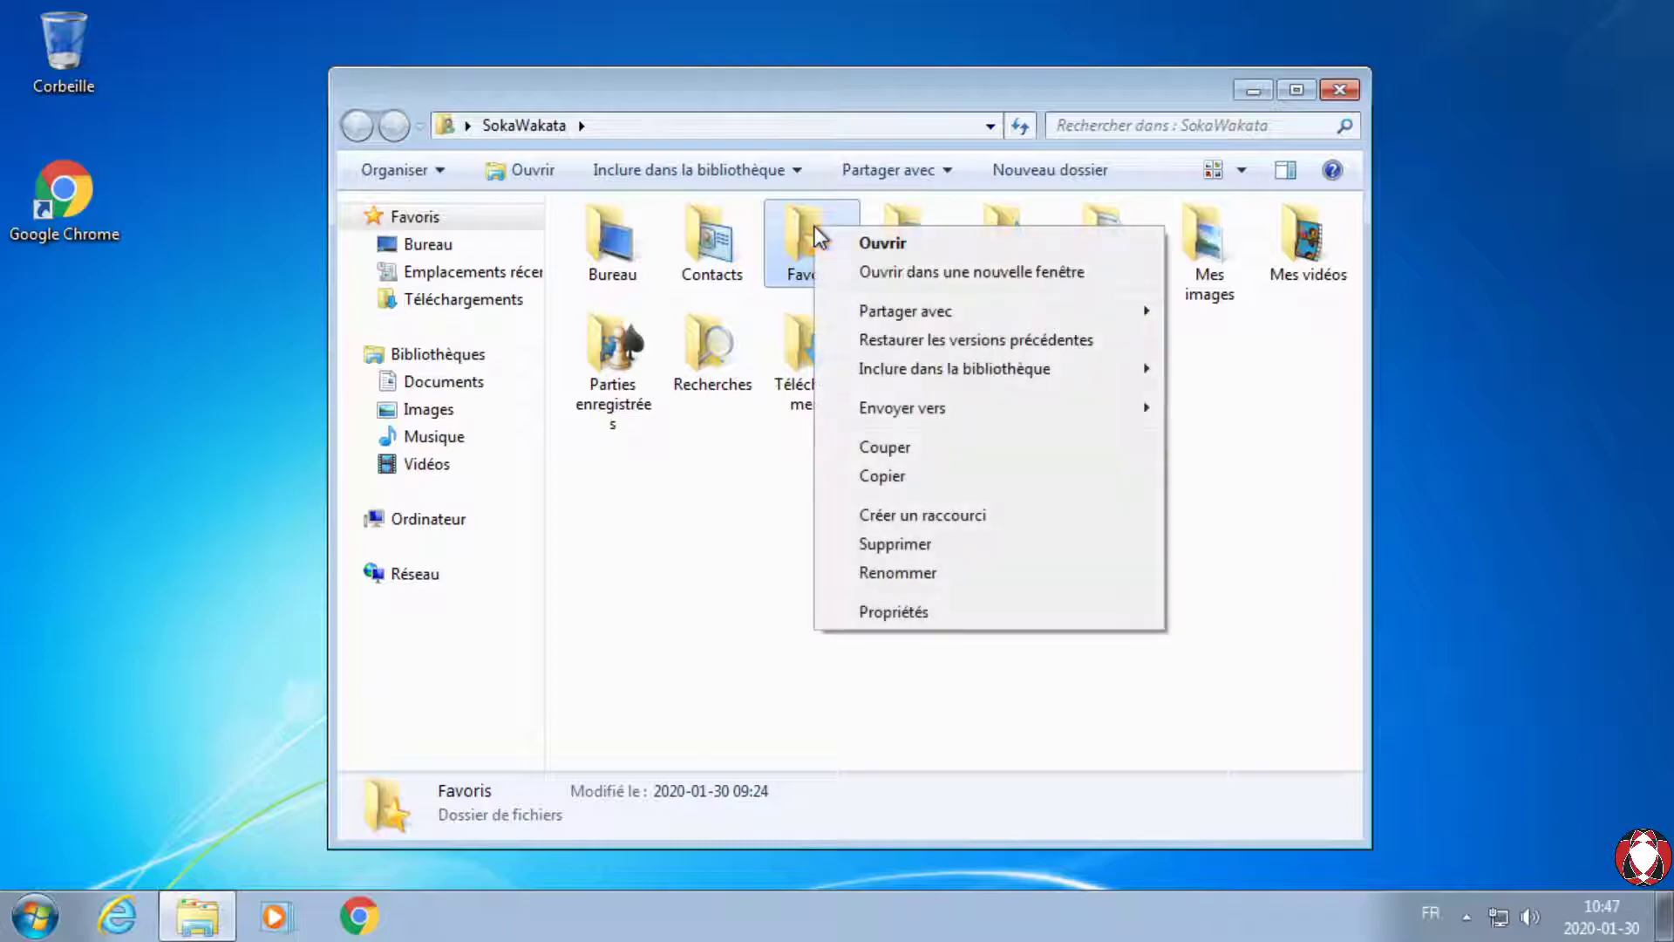
click(916, 613)
click(1081, 291)
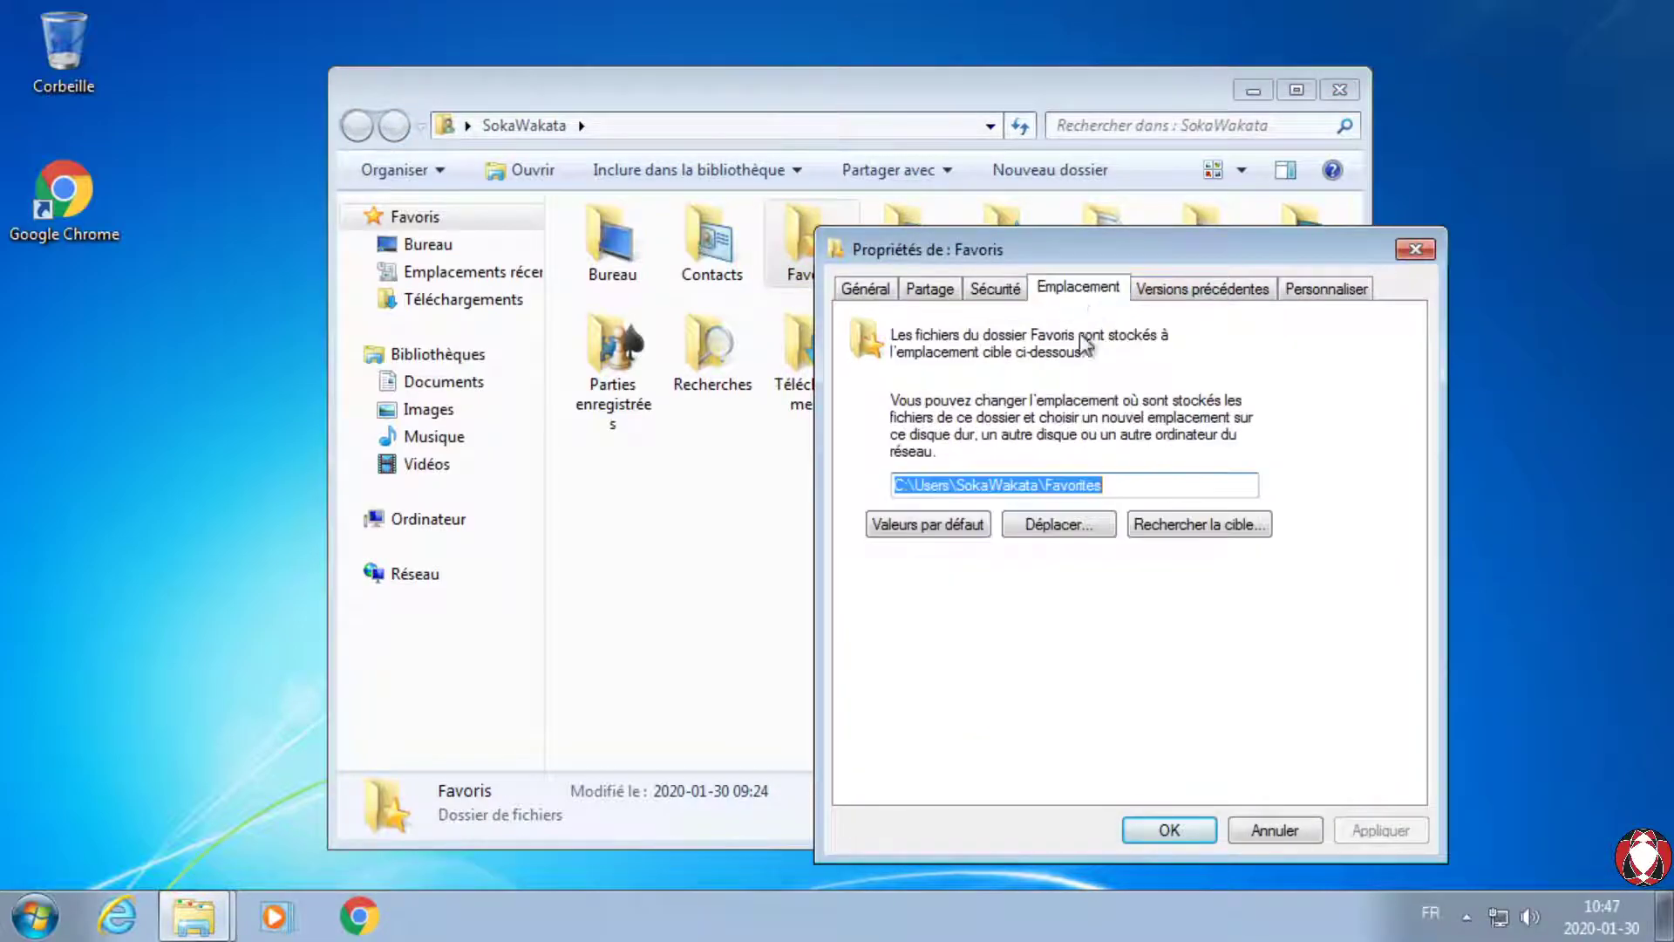
click(1042, 525)
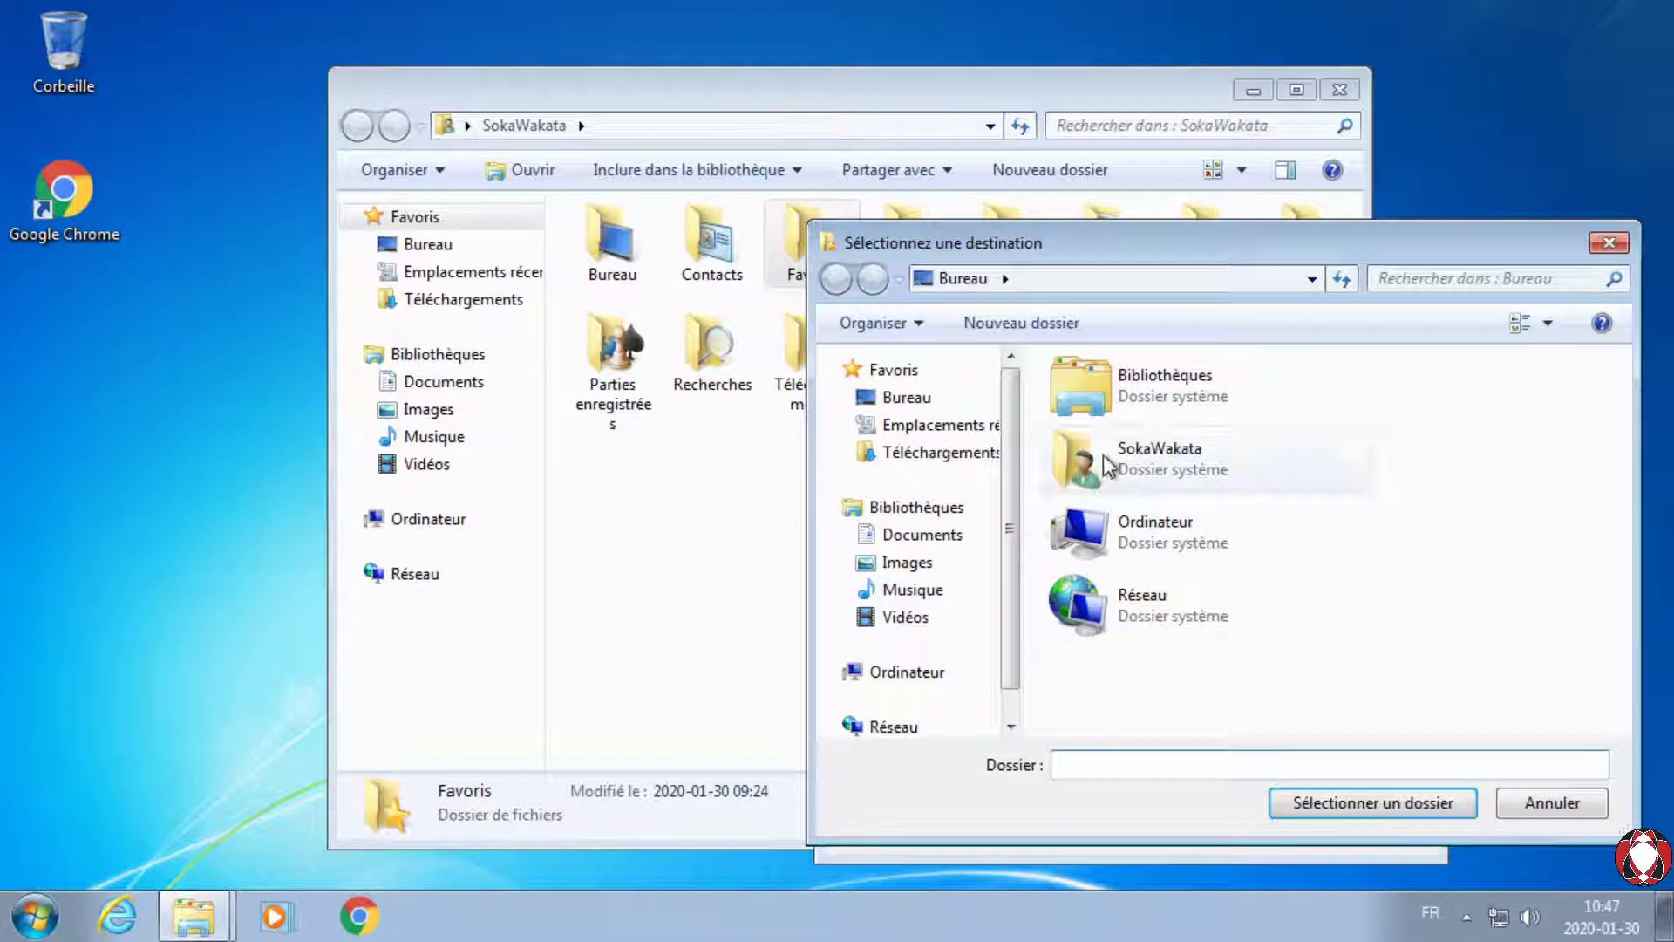
click(1106, 545)
double_click(1106, 545)
double_click(1103, 487)
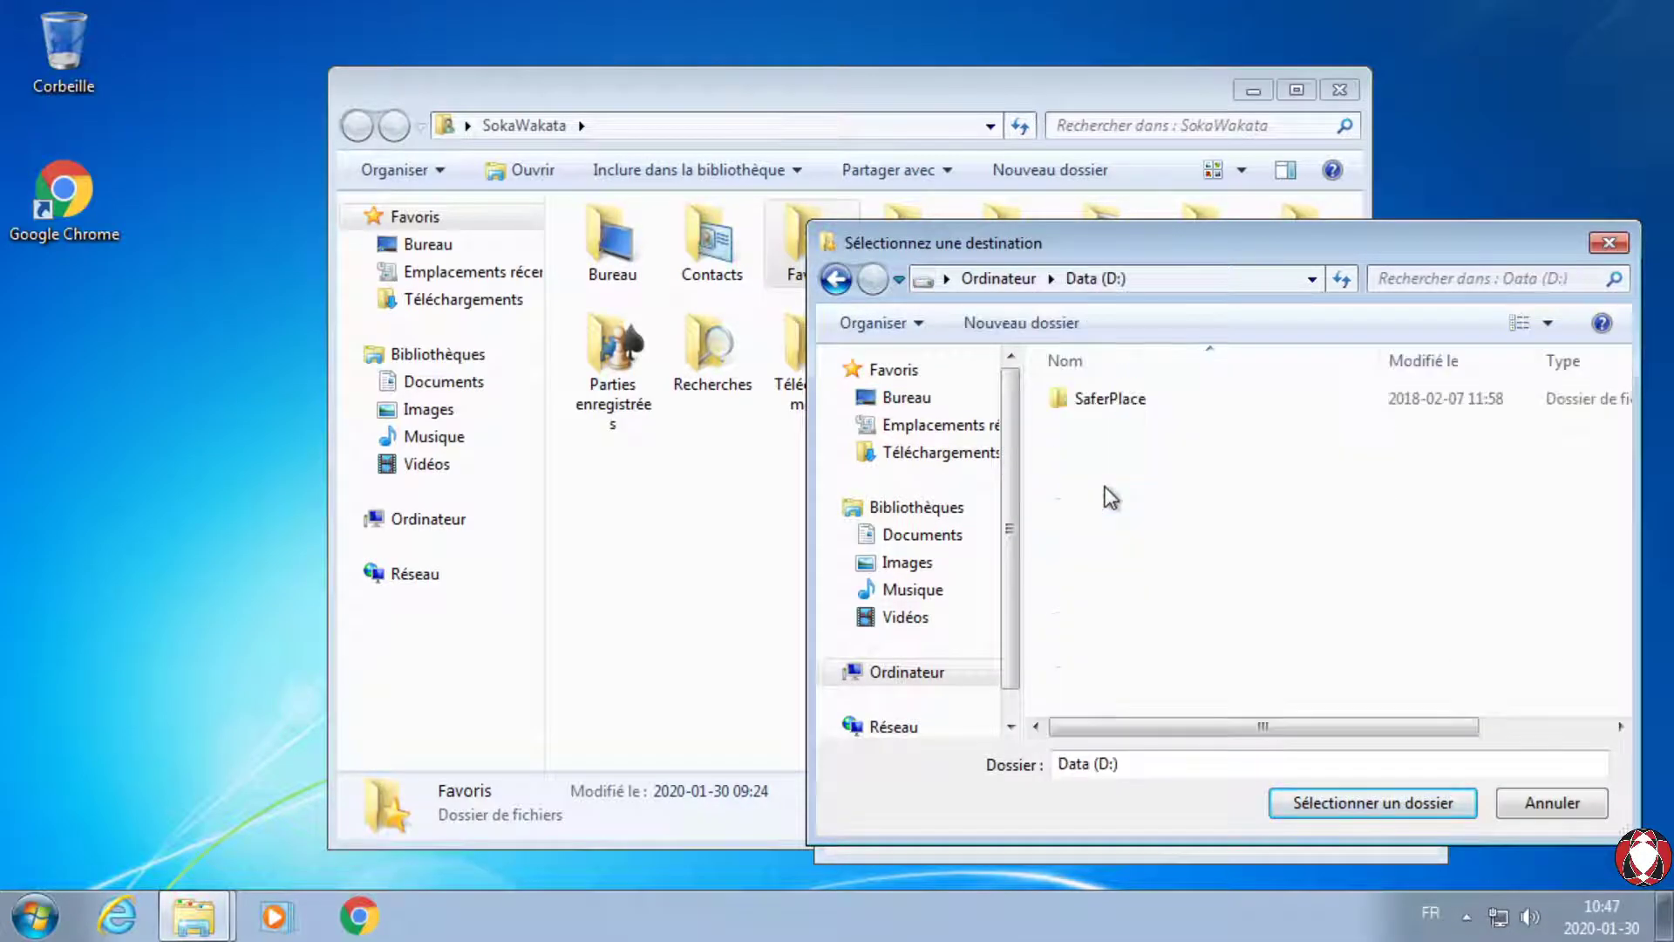
double_click(1100, 400)
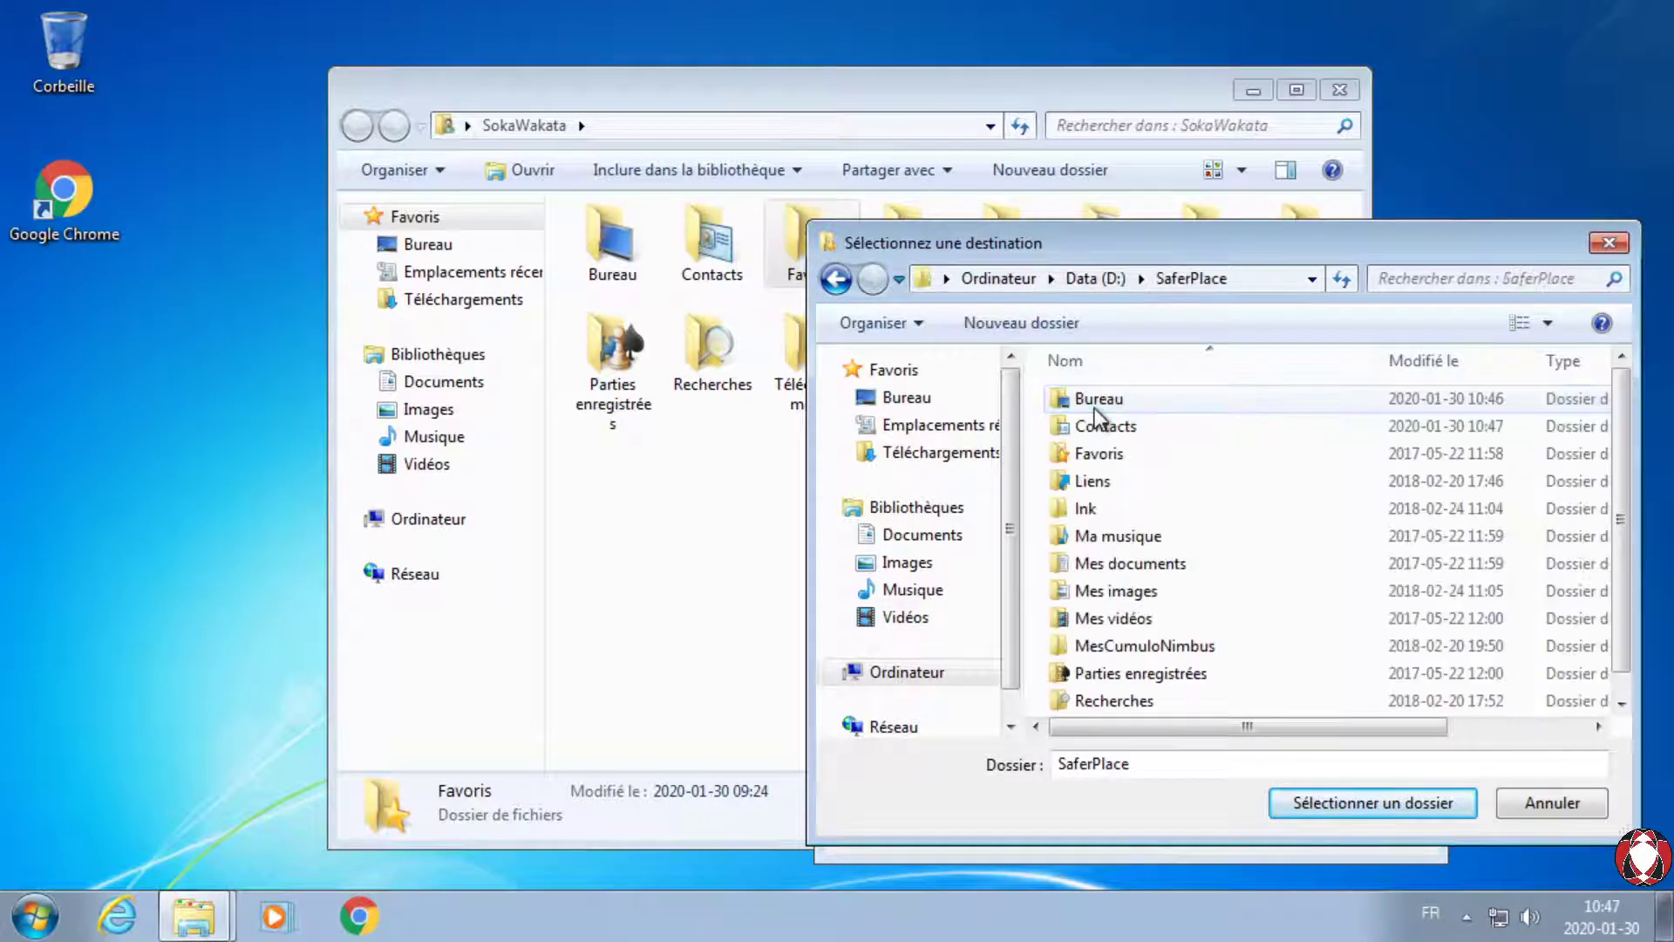
double_click(1091, 454)
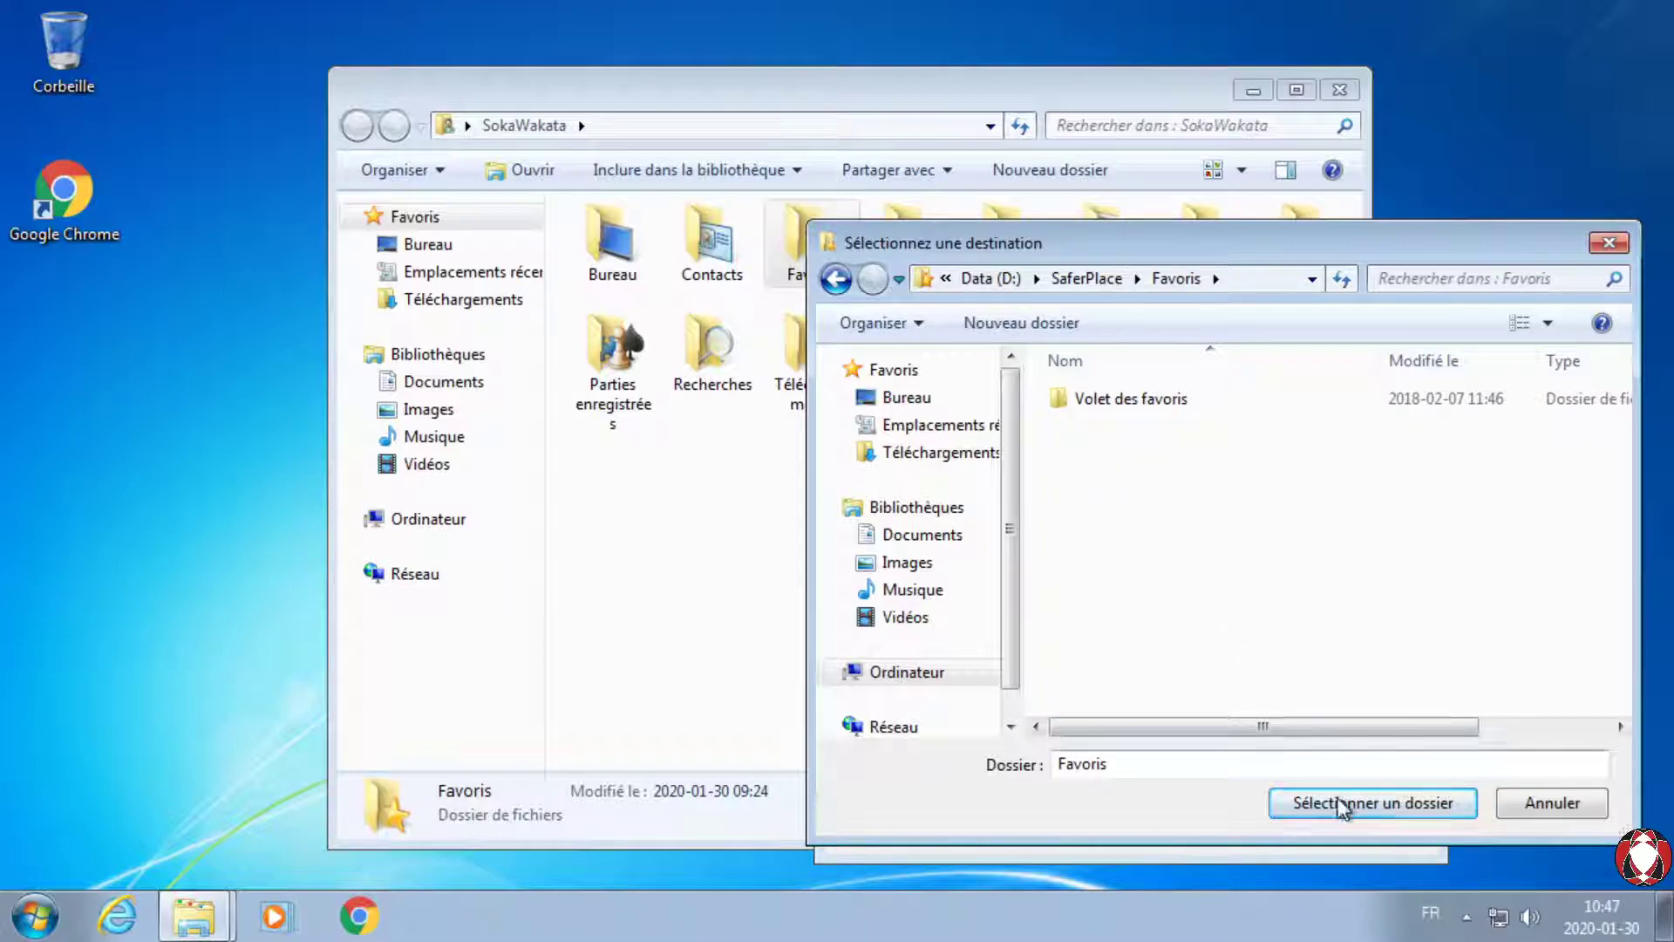
click(1343, 807)
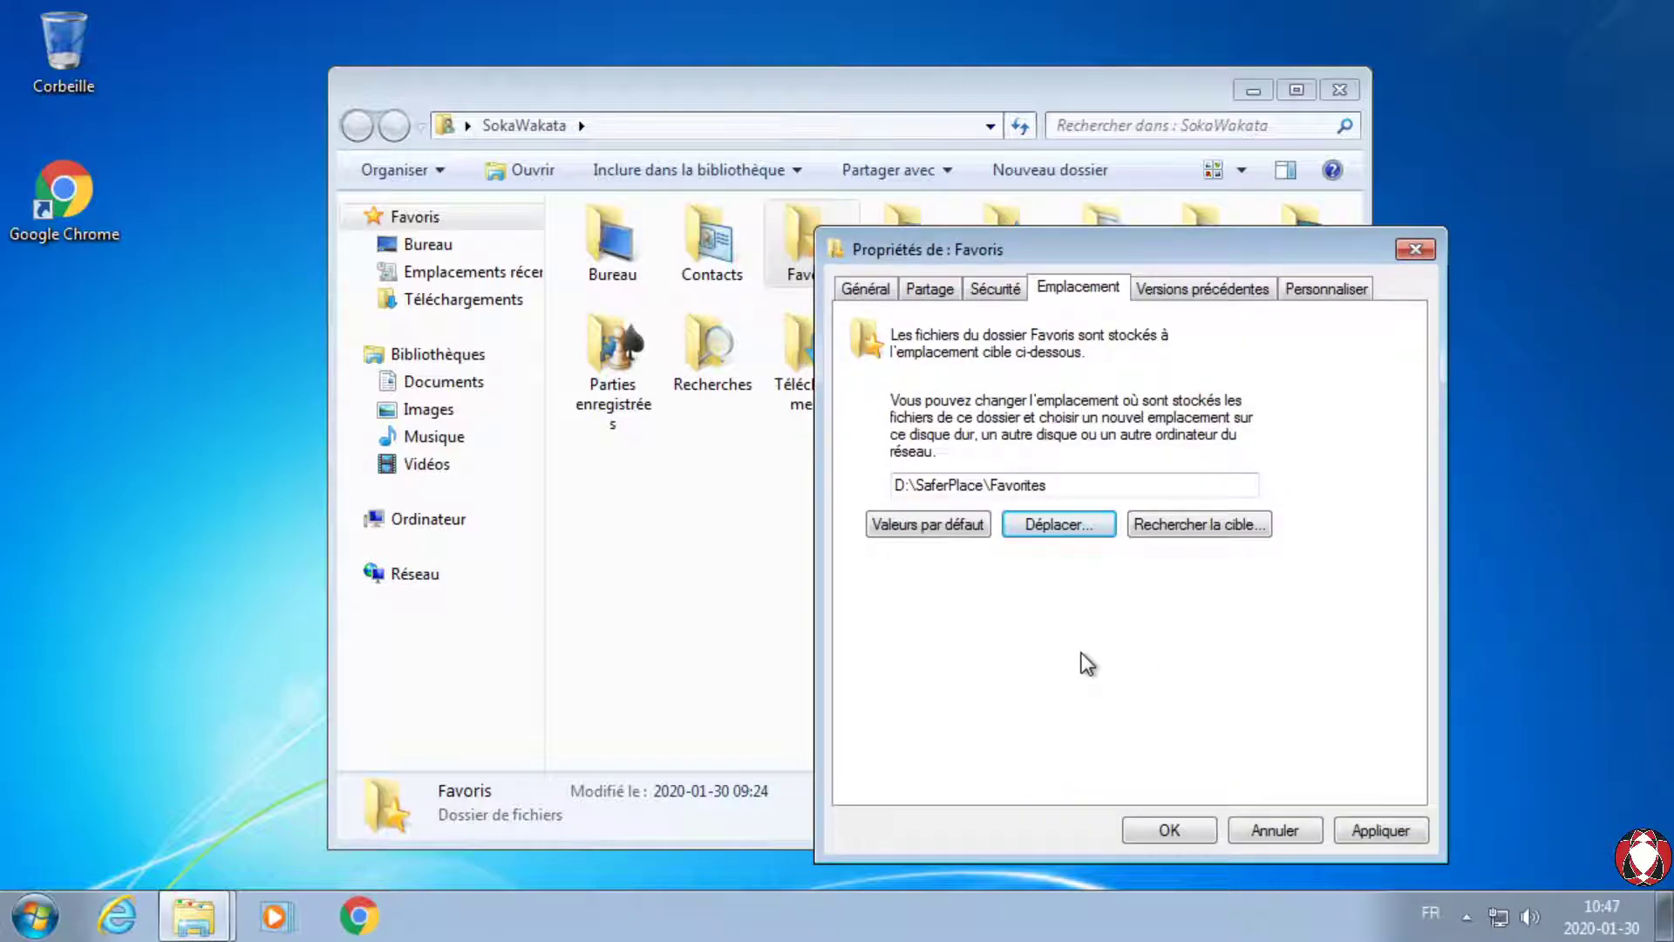
Step: Apply the new Favoris location and move its existing files, keeping both copies for all name conflicts
click(1170, 833)
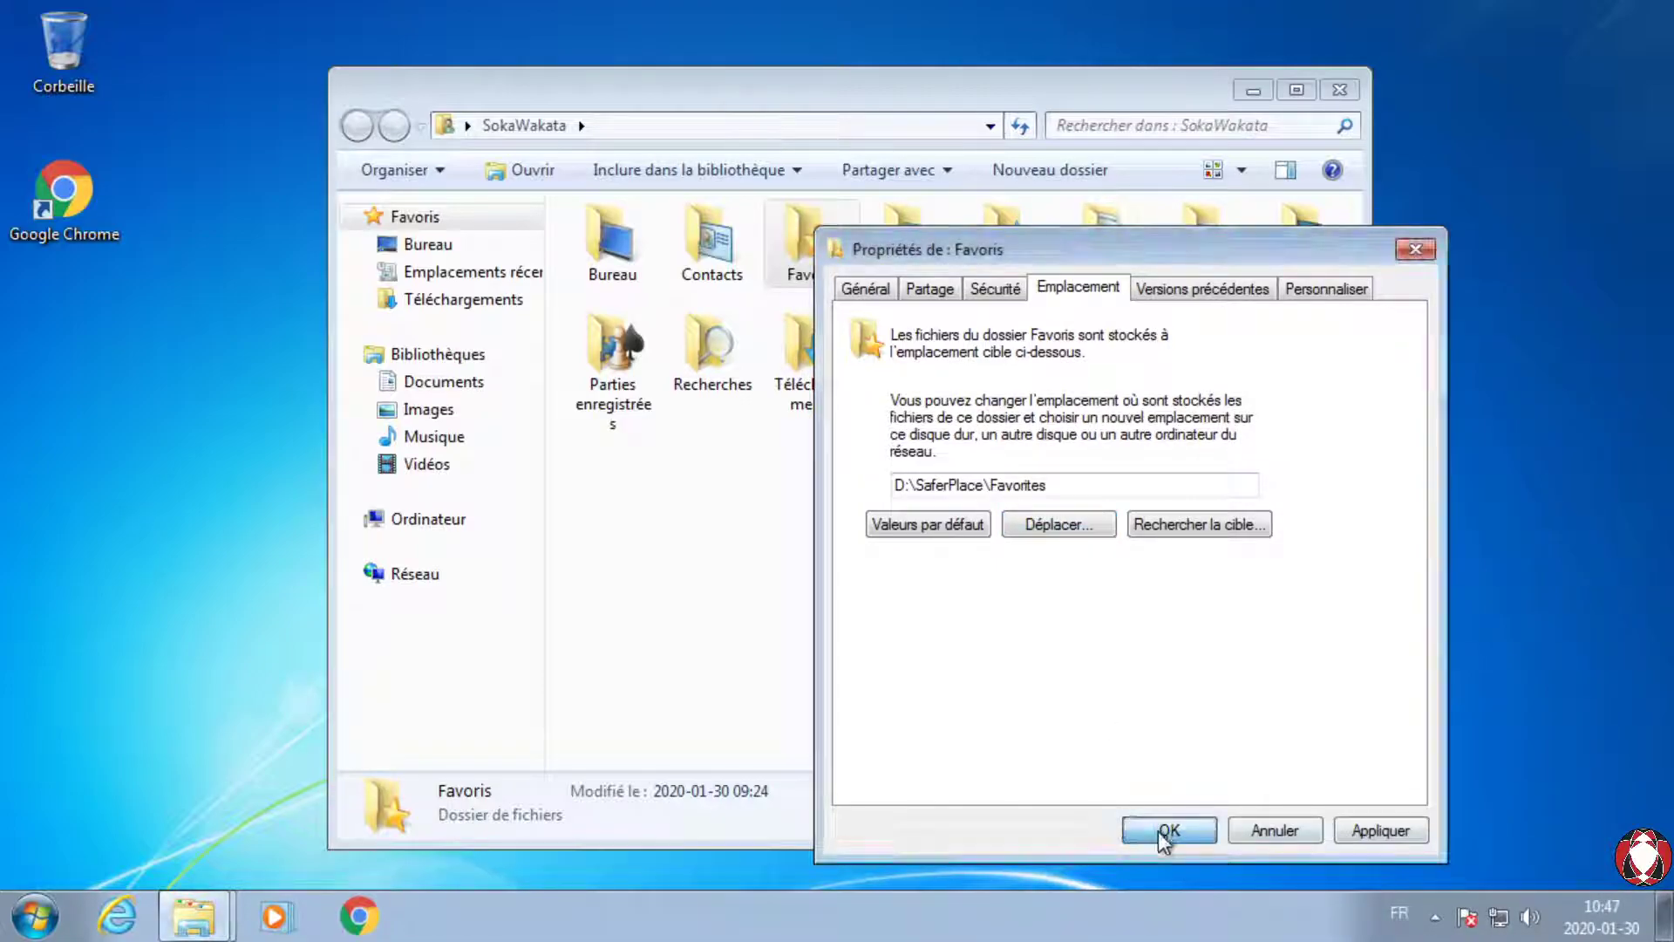
click(945, 511)
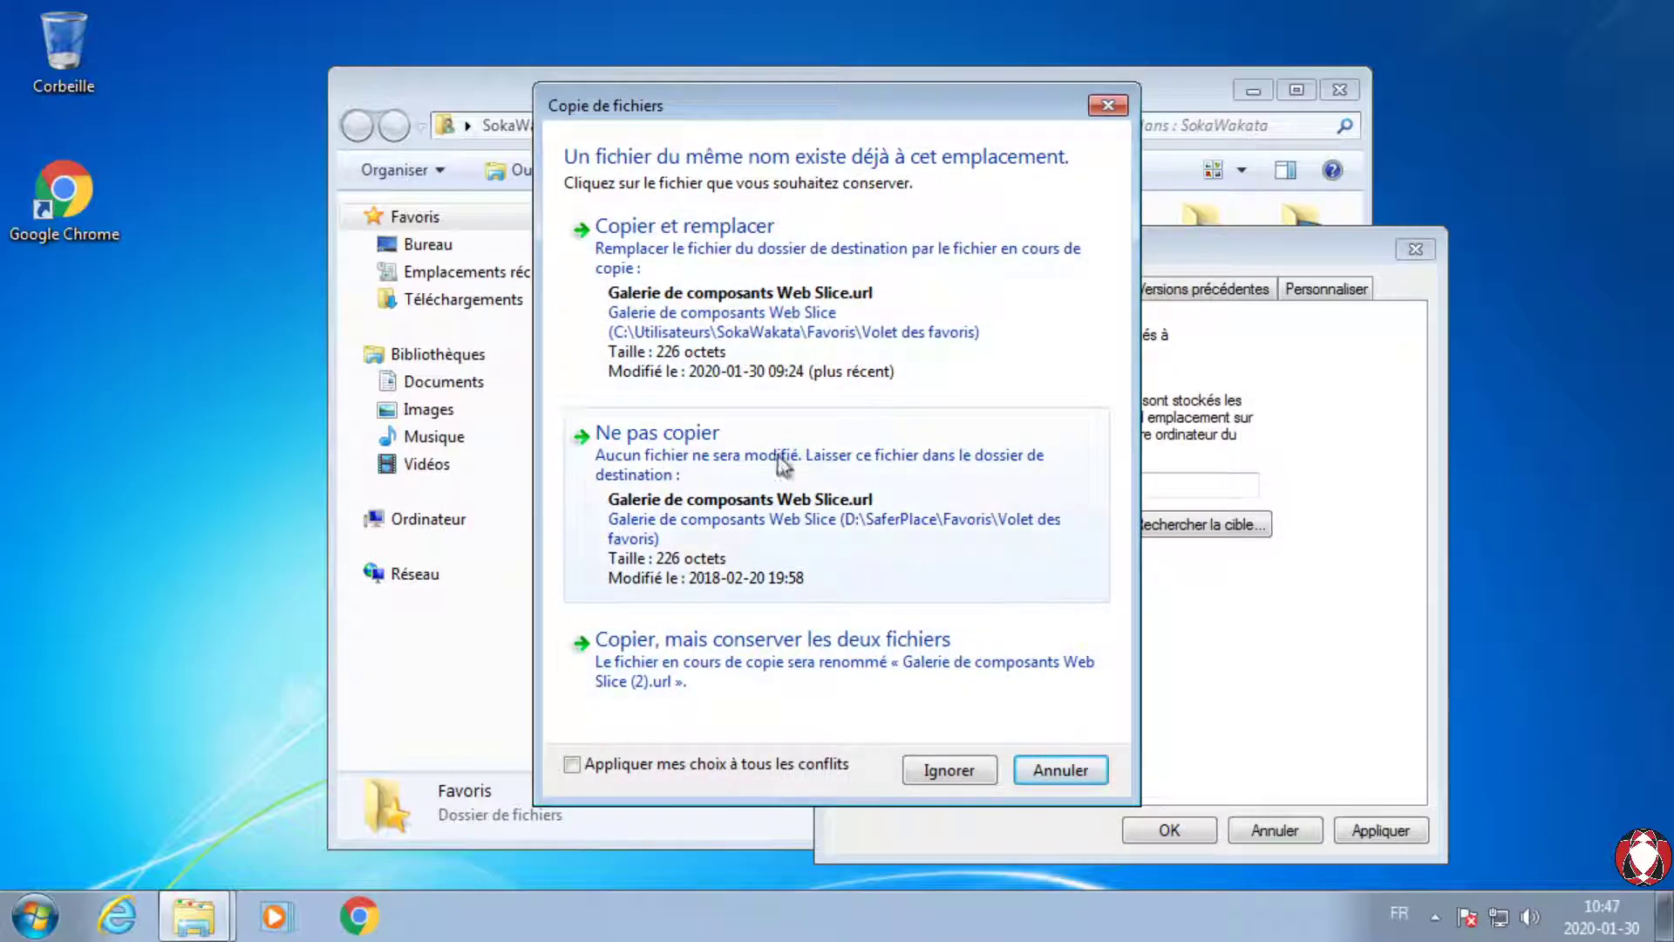
click(572, 767)
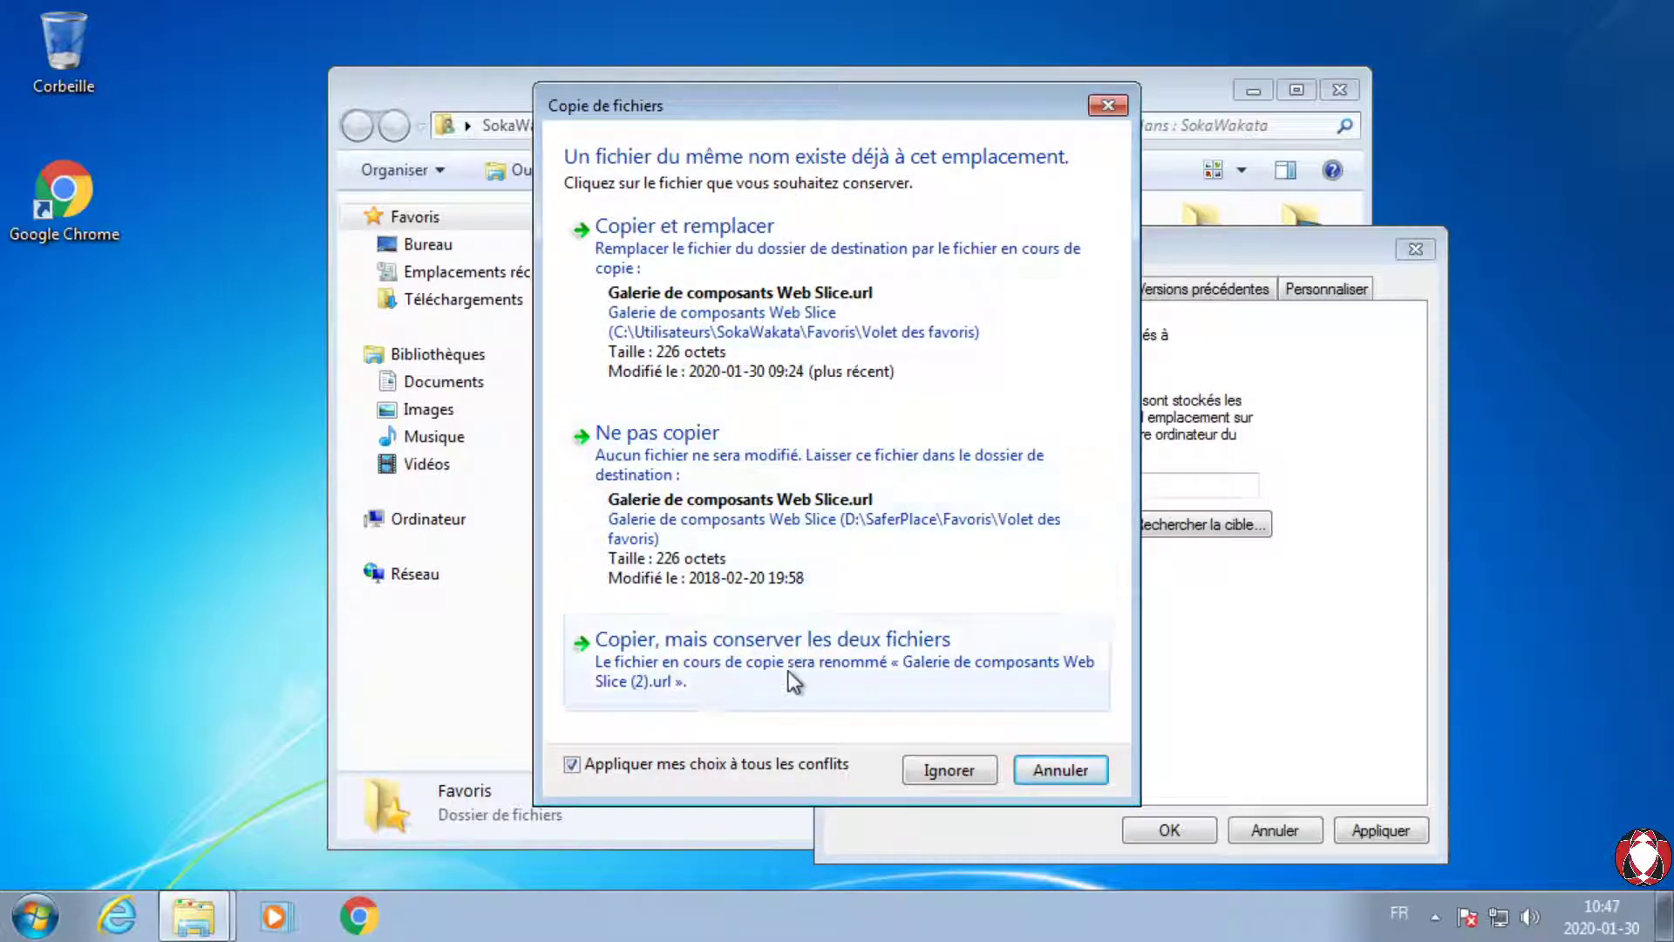
click(881, 670)
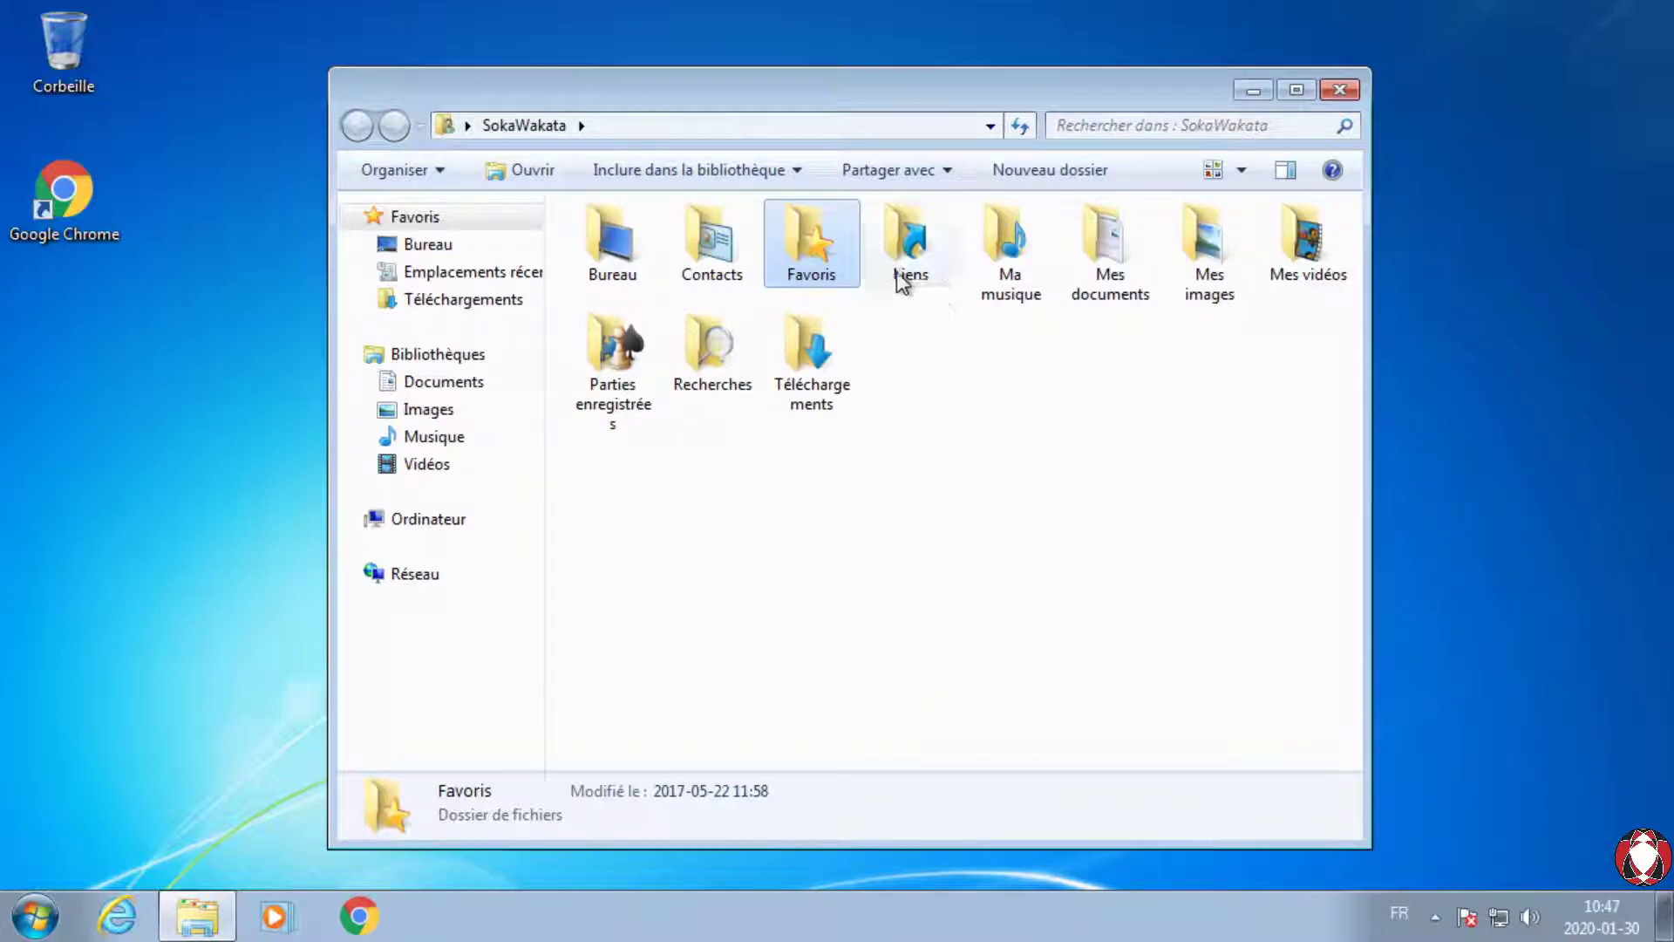
Step: Choose the Liens folder in SaferPlace on Data (D:) as the new location of the Liens personal folder
right_click(907, 233)
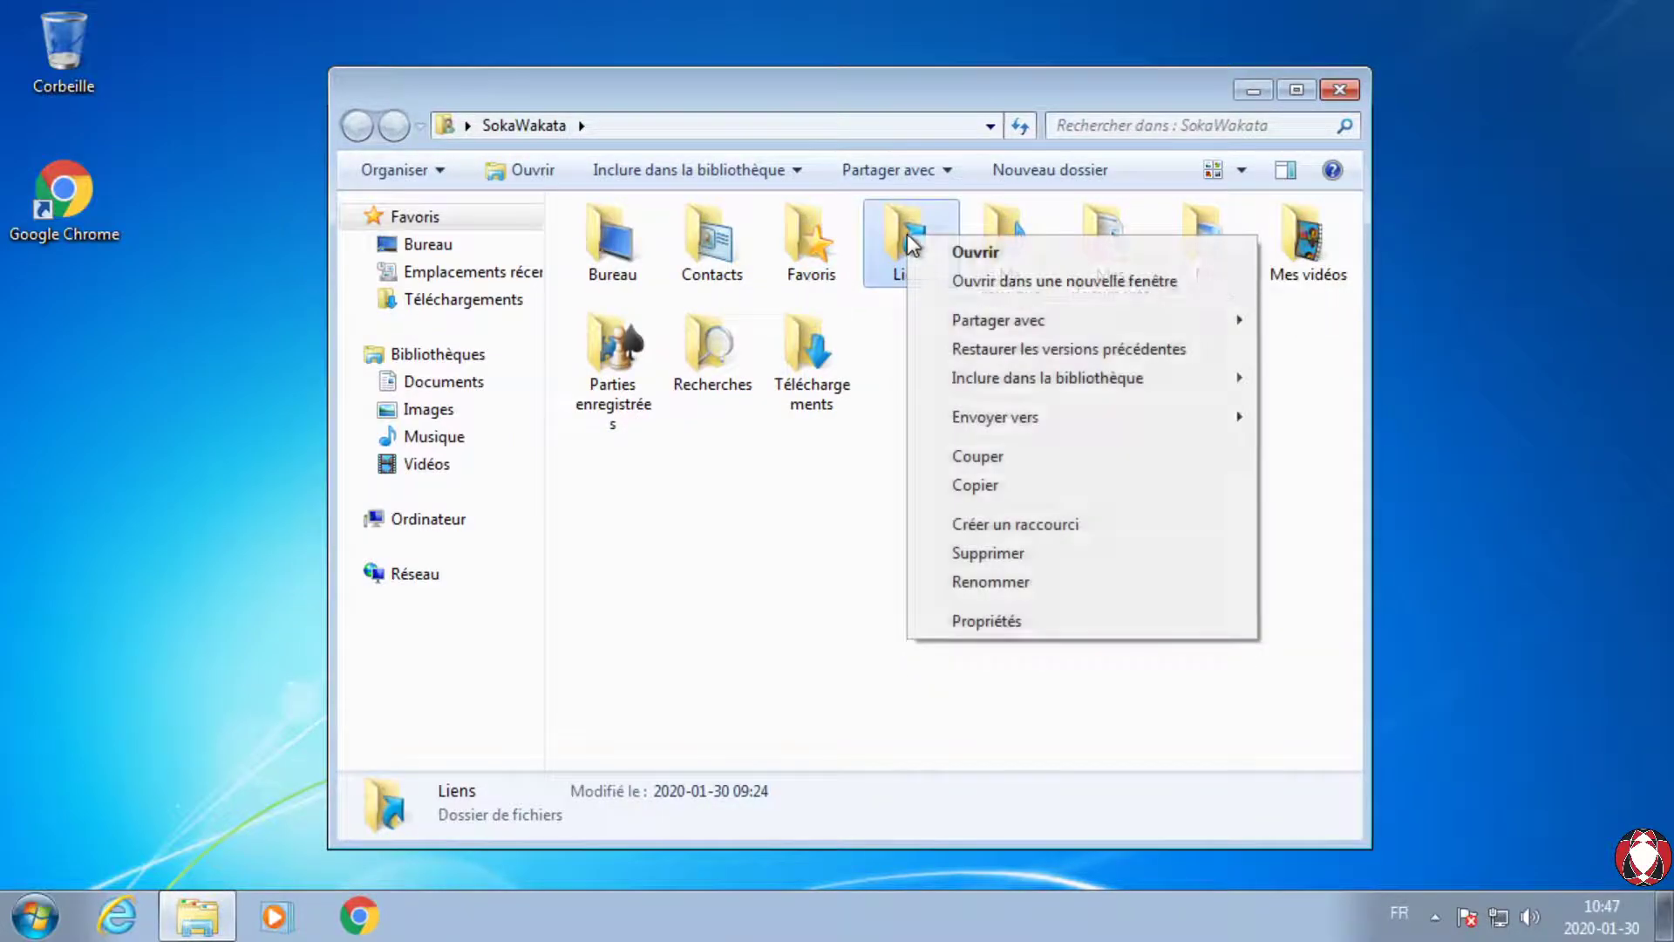
click(969, 609)
click(1181, 300)
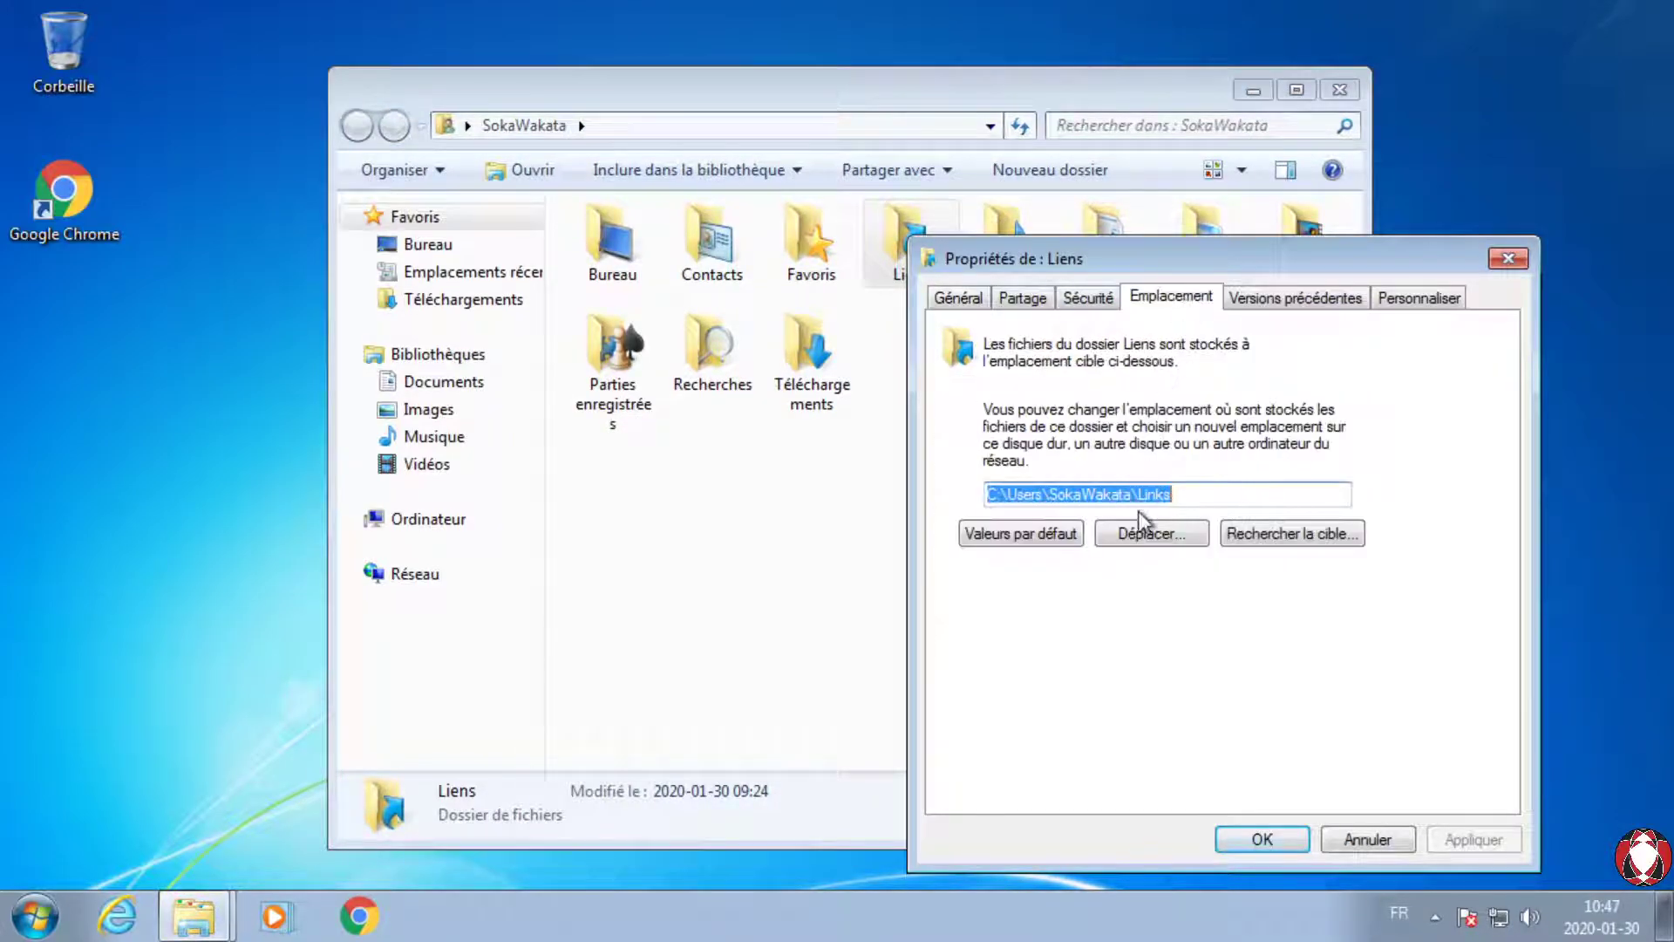
click(1142, 520)
double_click(1086, 533)
double_click(1076, 509)
double_click(1081, 399)
drag(1054, 246, 578, 103)
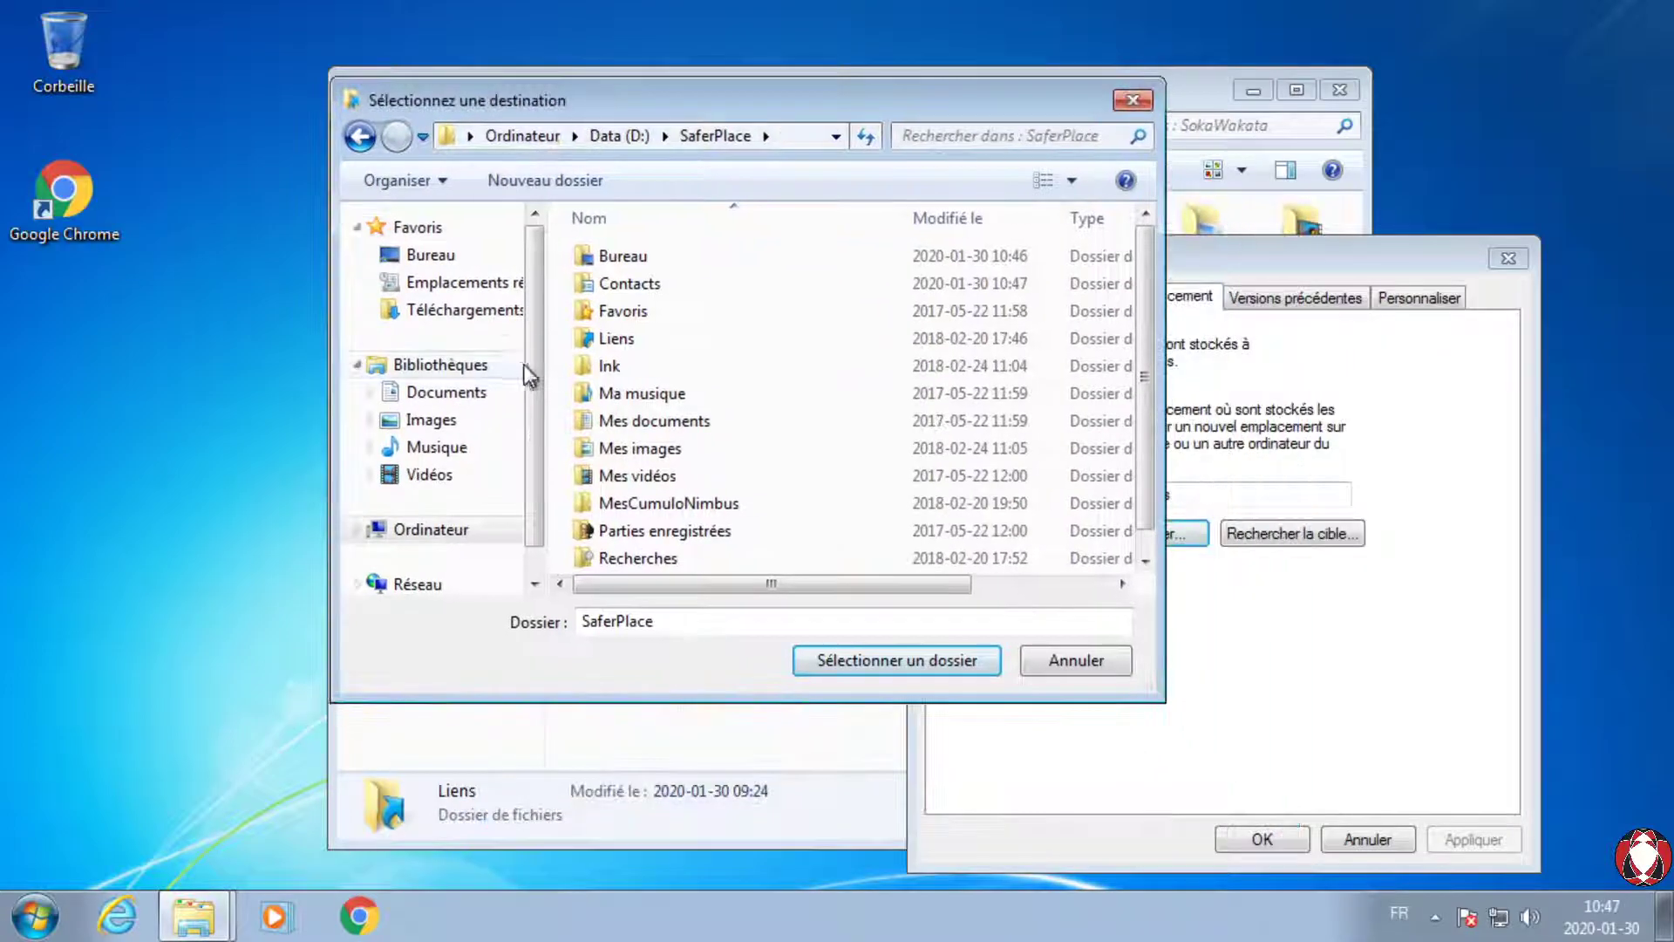
double_click(631, 338)
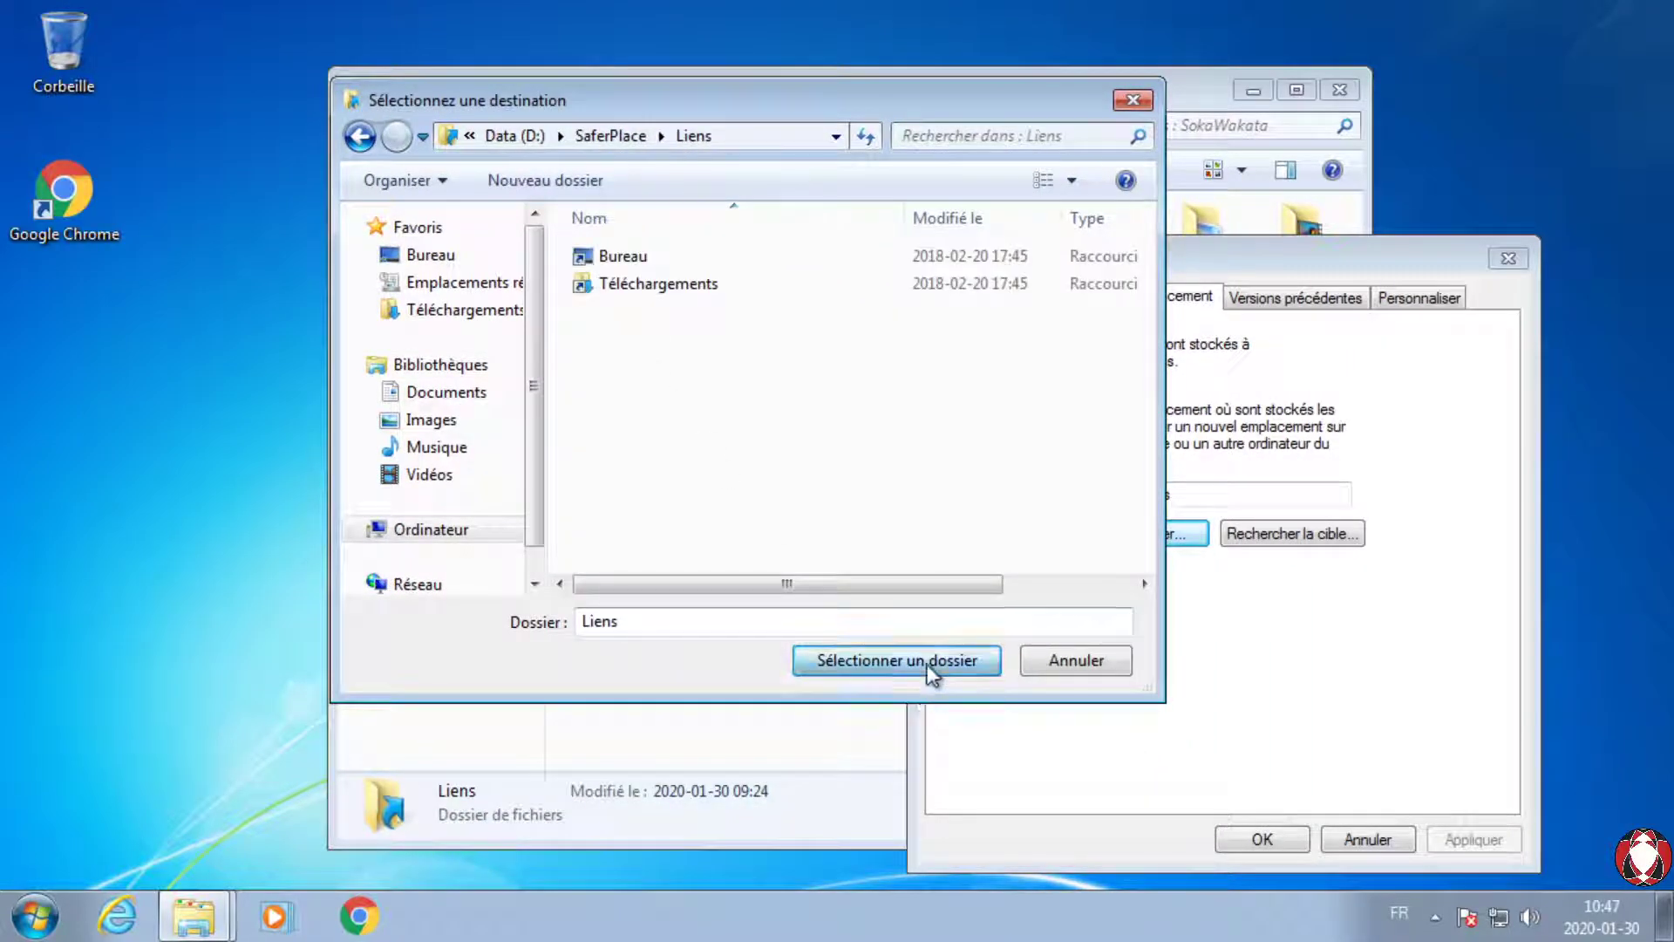
click(931, 662)
Step: Apply the new Liens location and move its existing files, keeping both copies for all name conflicts
click(1264, 838)
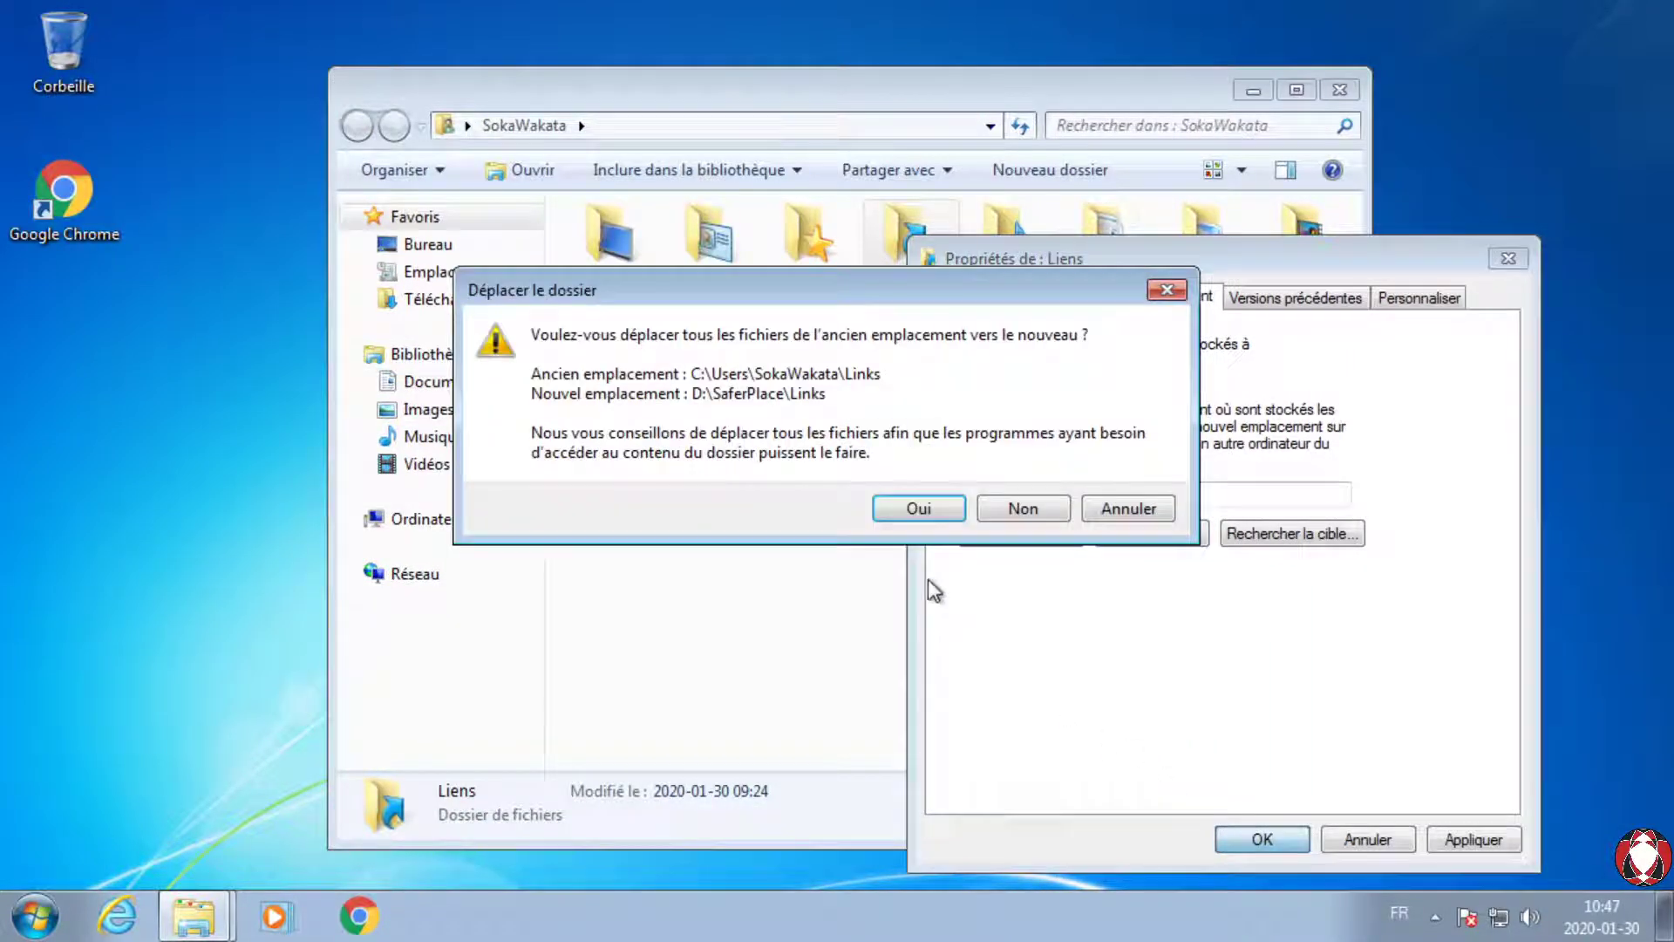
click(944, 515)
click(697, 719)
click(735, 635)
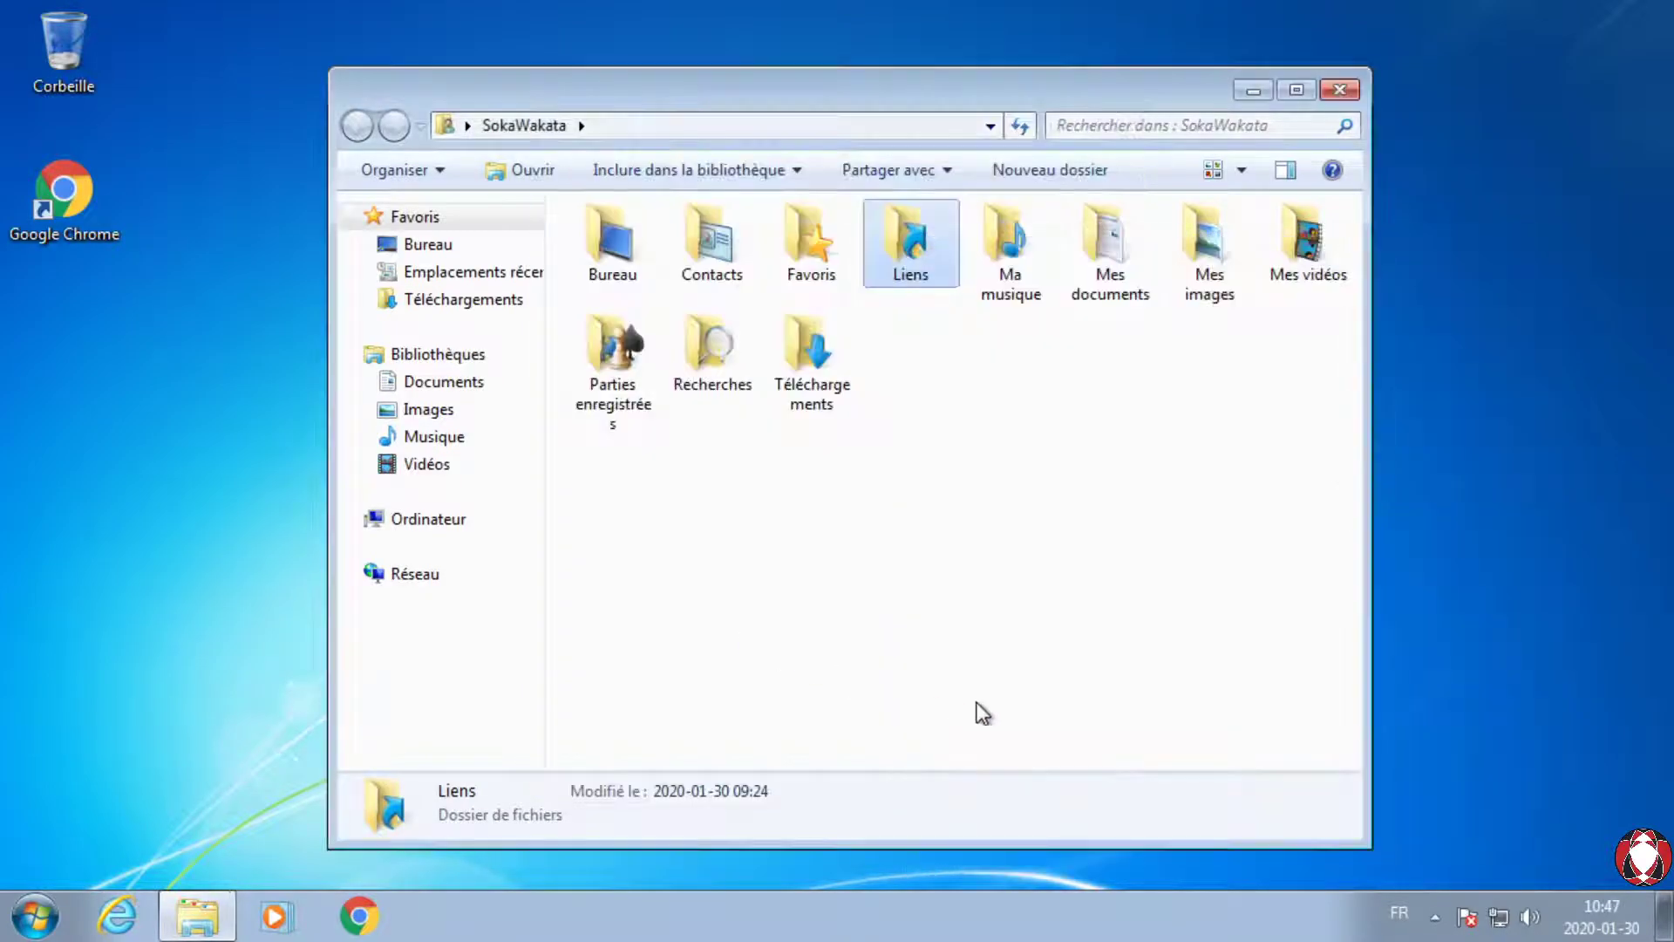
Step: Relocate the Ma musique folder to the Ma musique folder in SaferPlace on Data (D:), moving all existing files there
right_click(1012, 234)
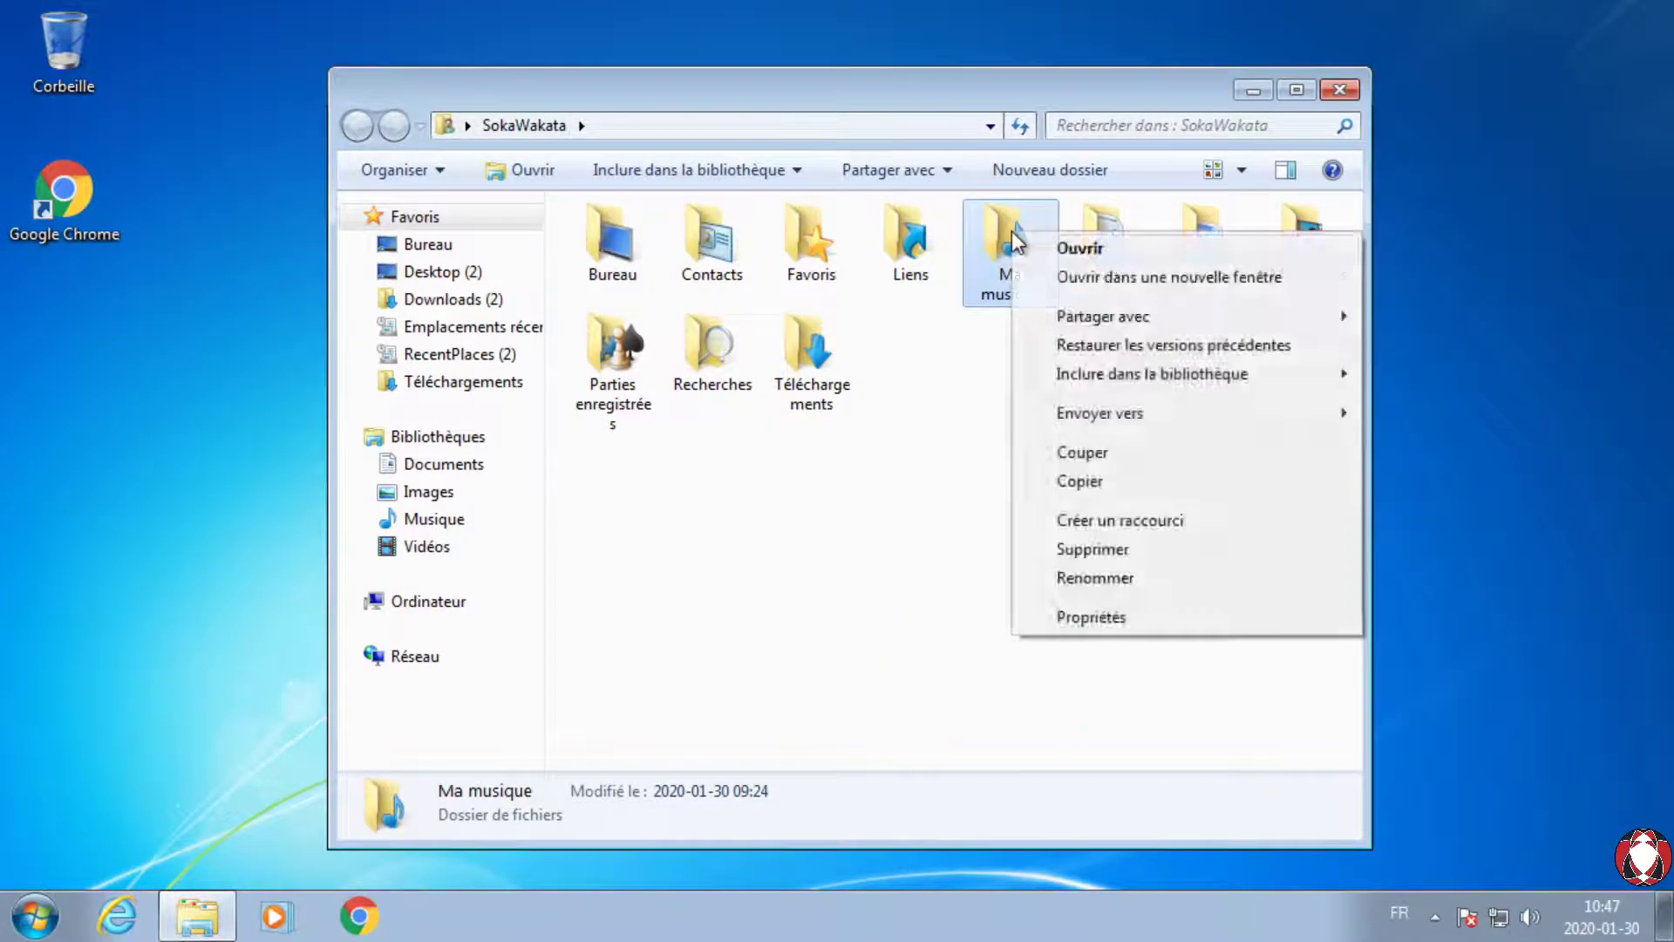
click(1099, 616)
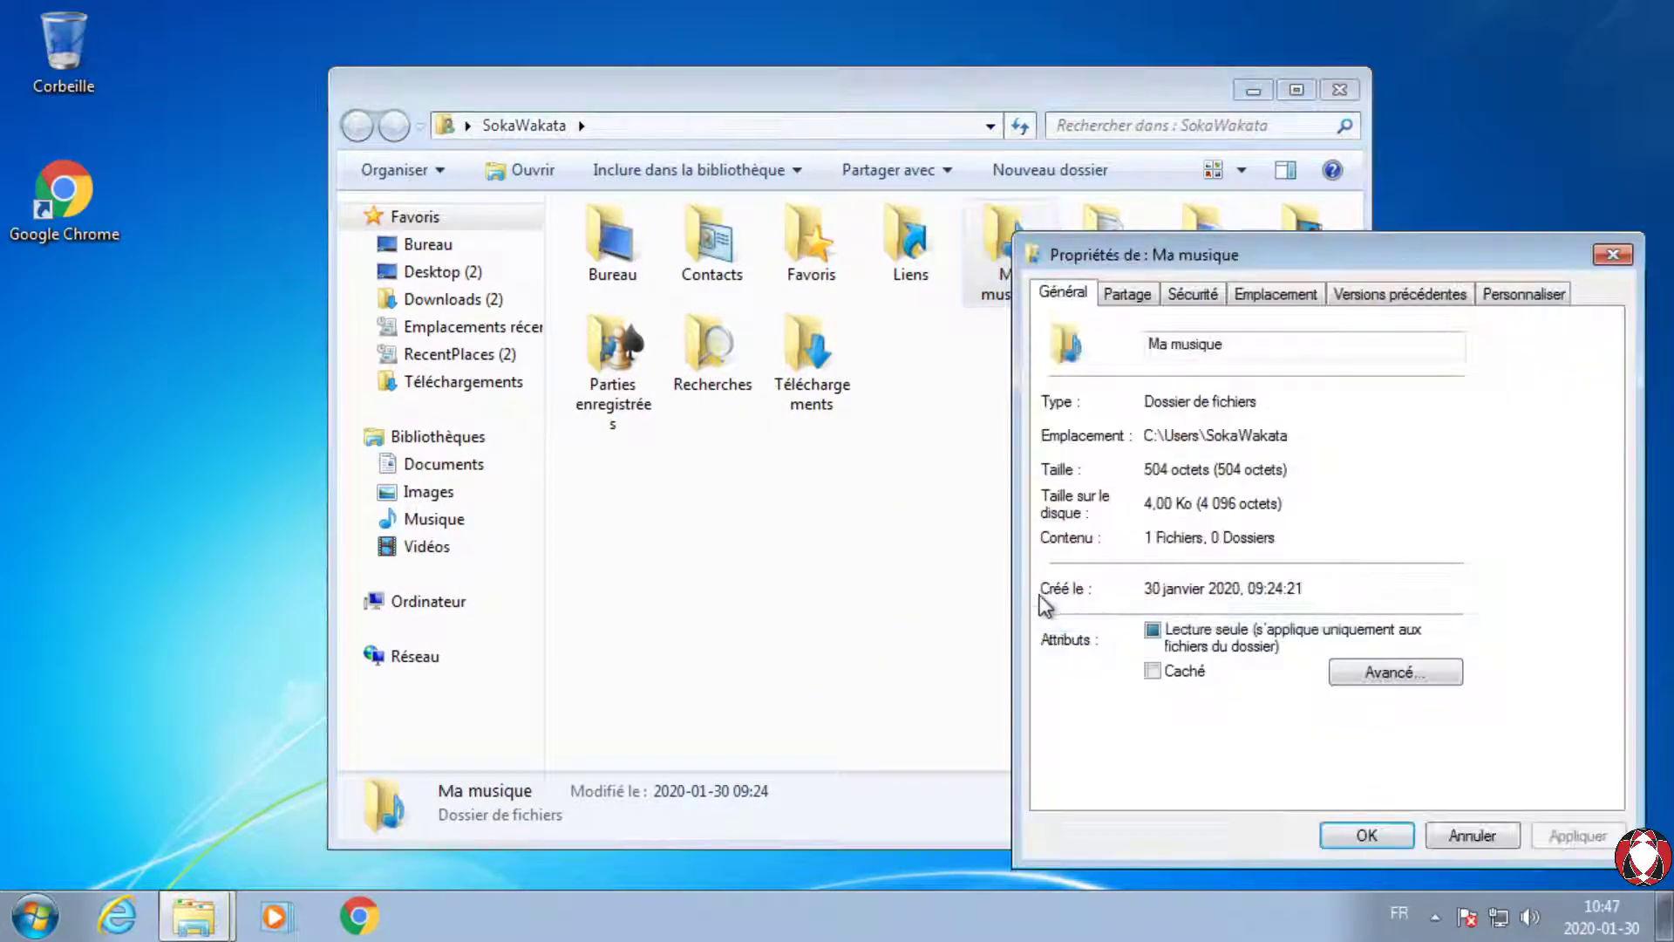
click(1275, 294)
click(1256, 525)
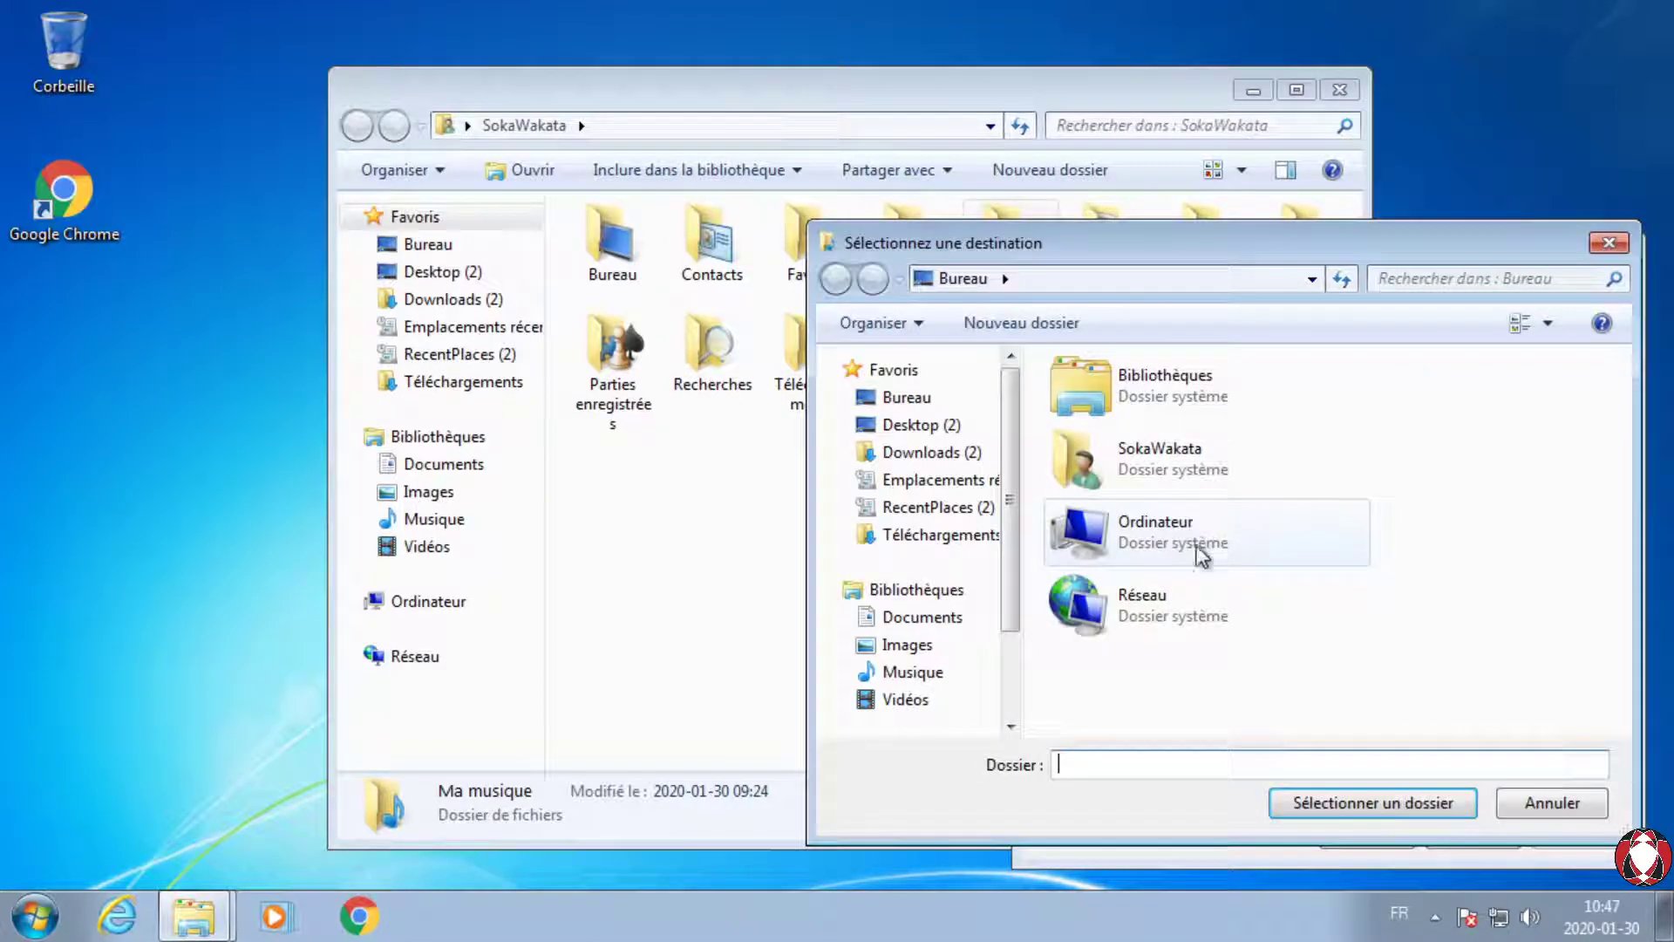
double_click(1105, 549)
double_click(1108, 495)
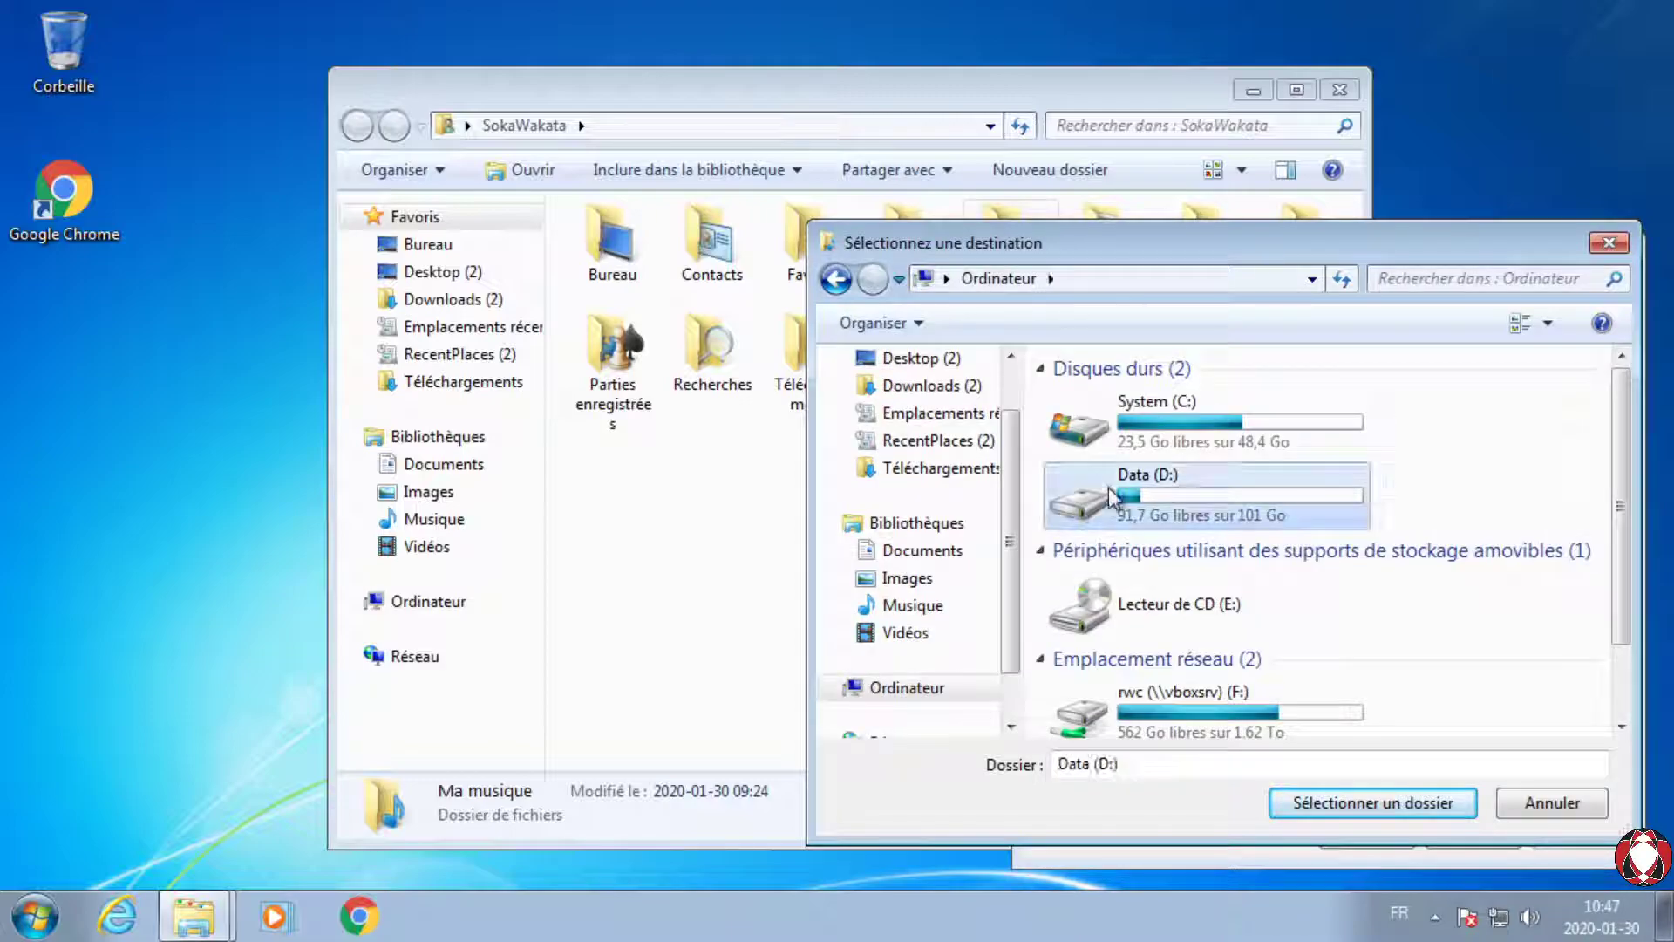
double_click(1105, 400)
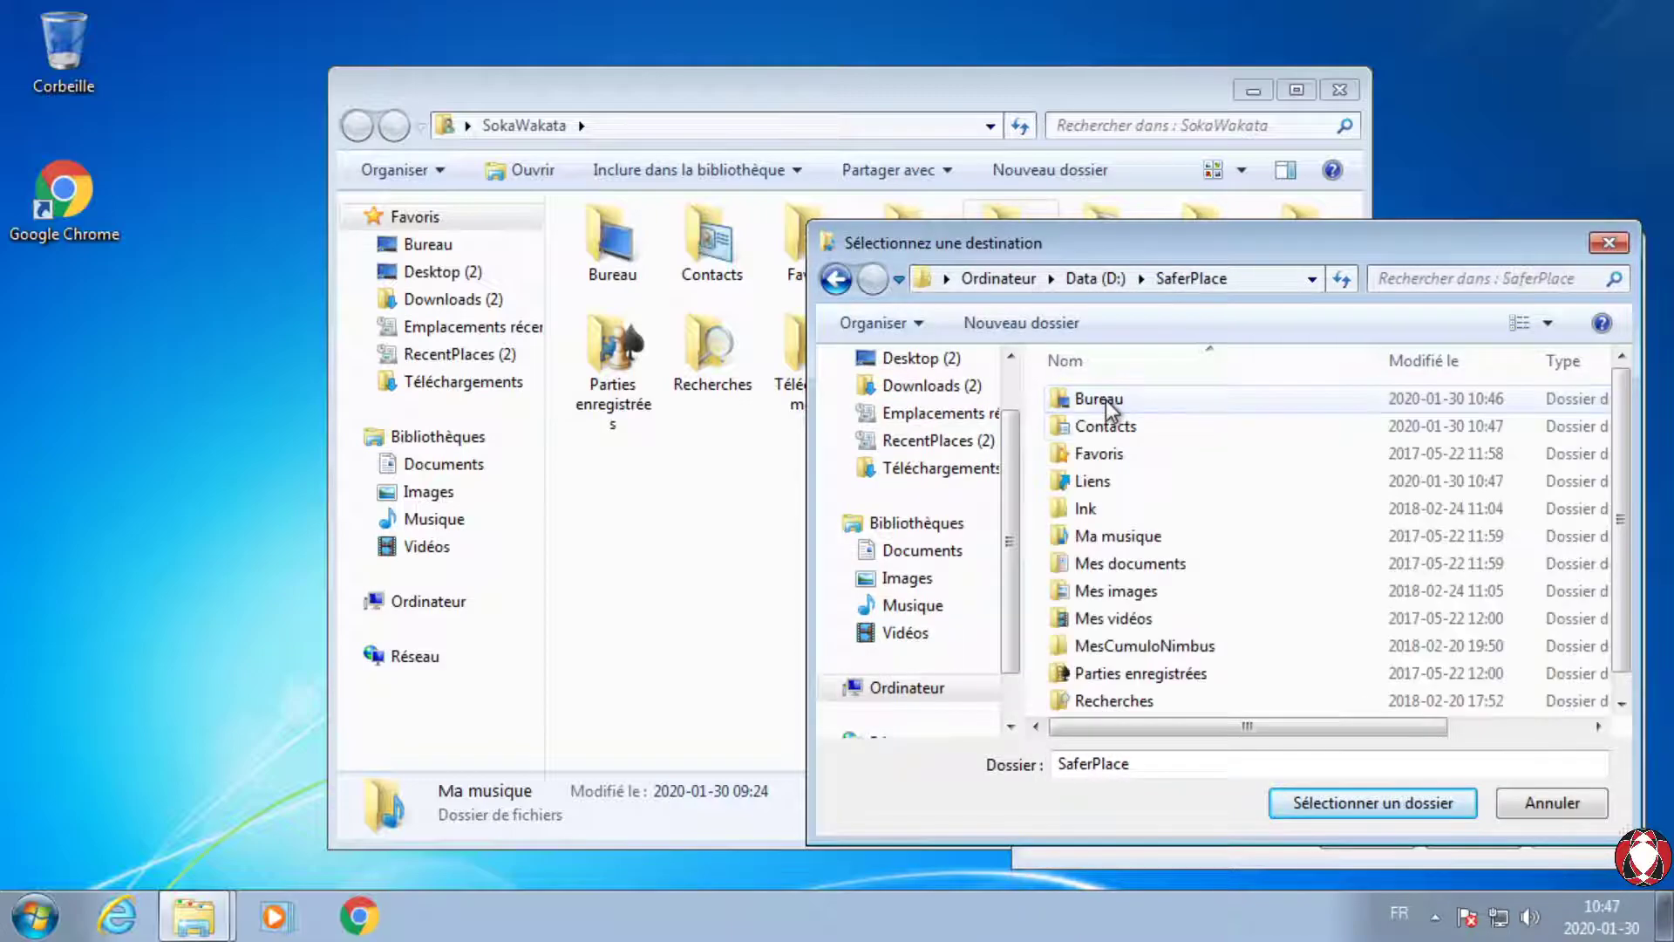
double_click(1091, 547)
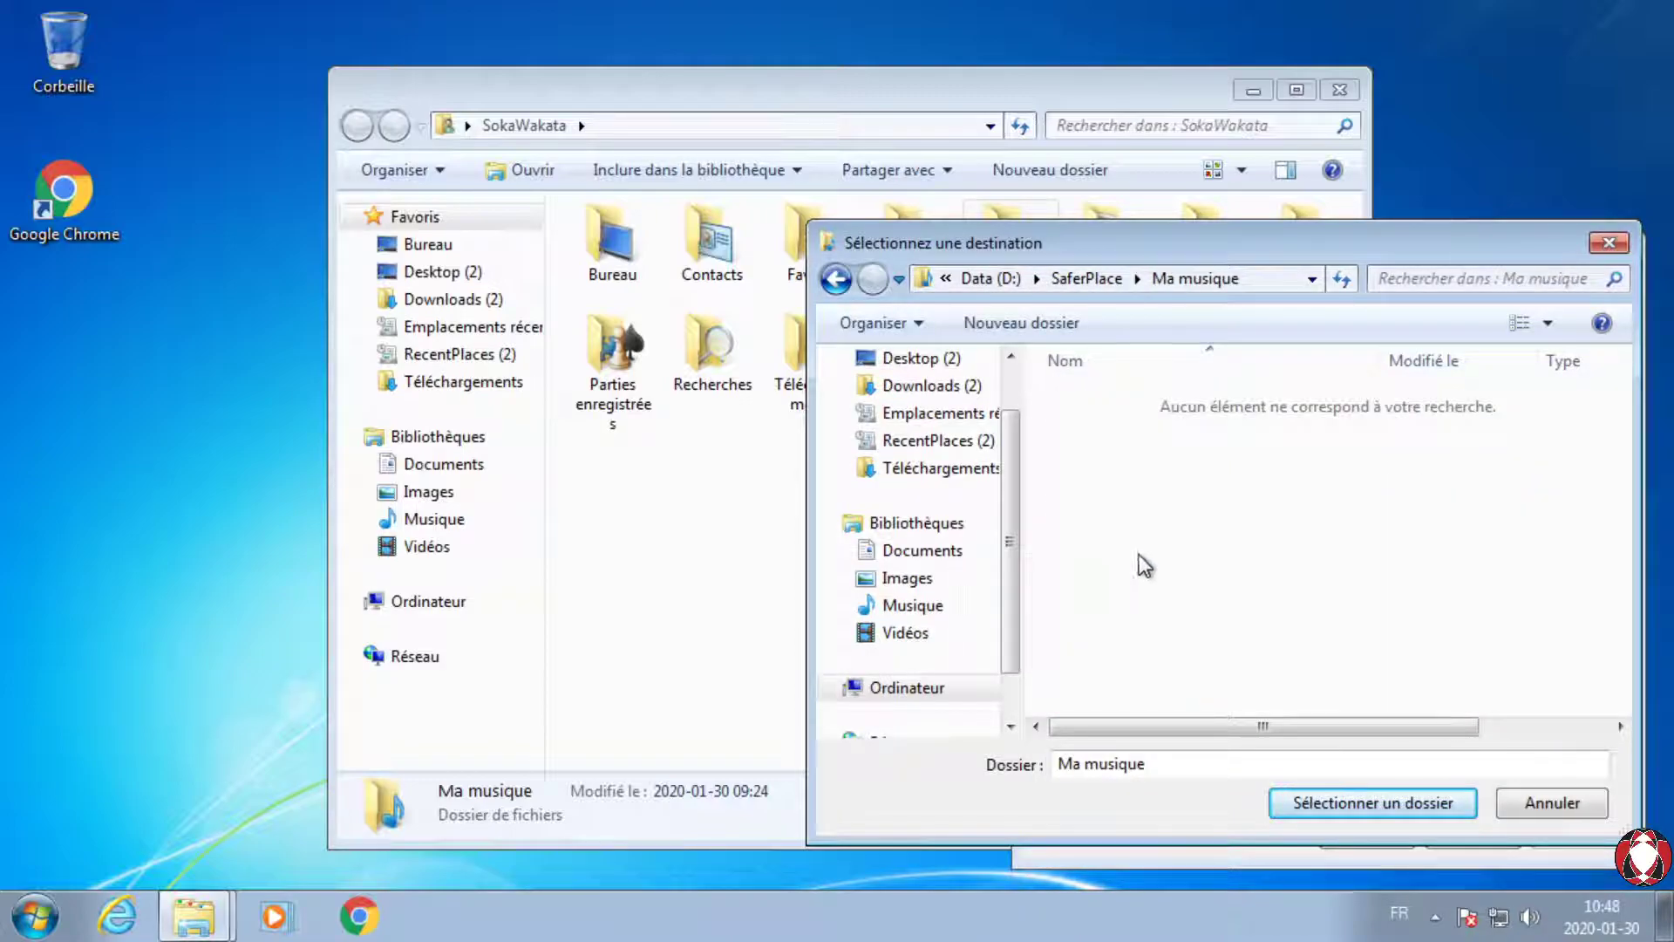
click(1314, 804)
click(1363, 835)
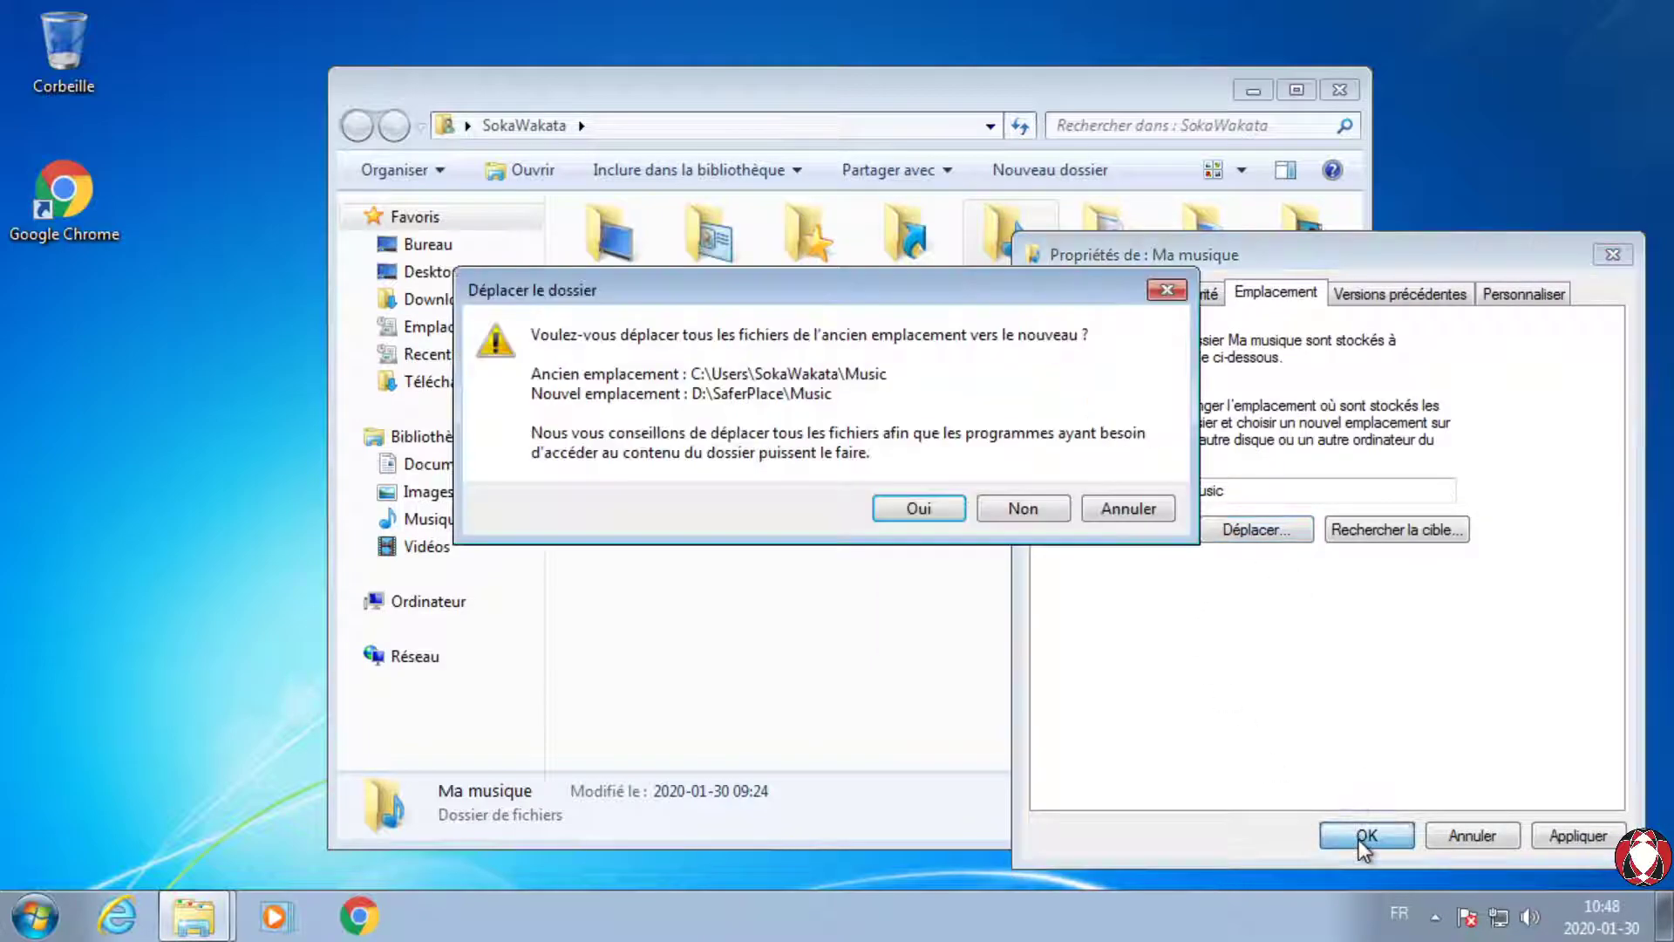
click(938, 509)
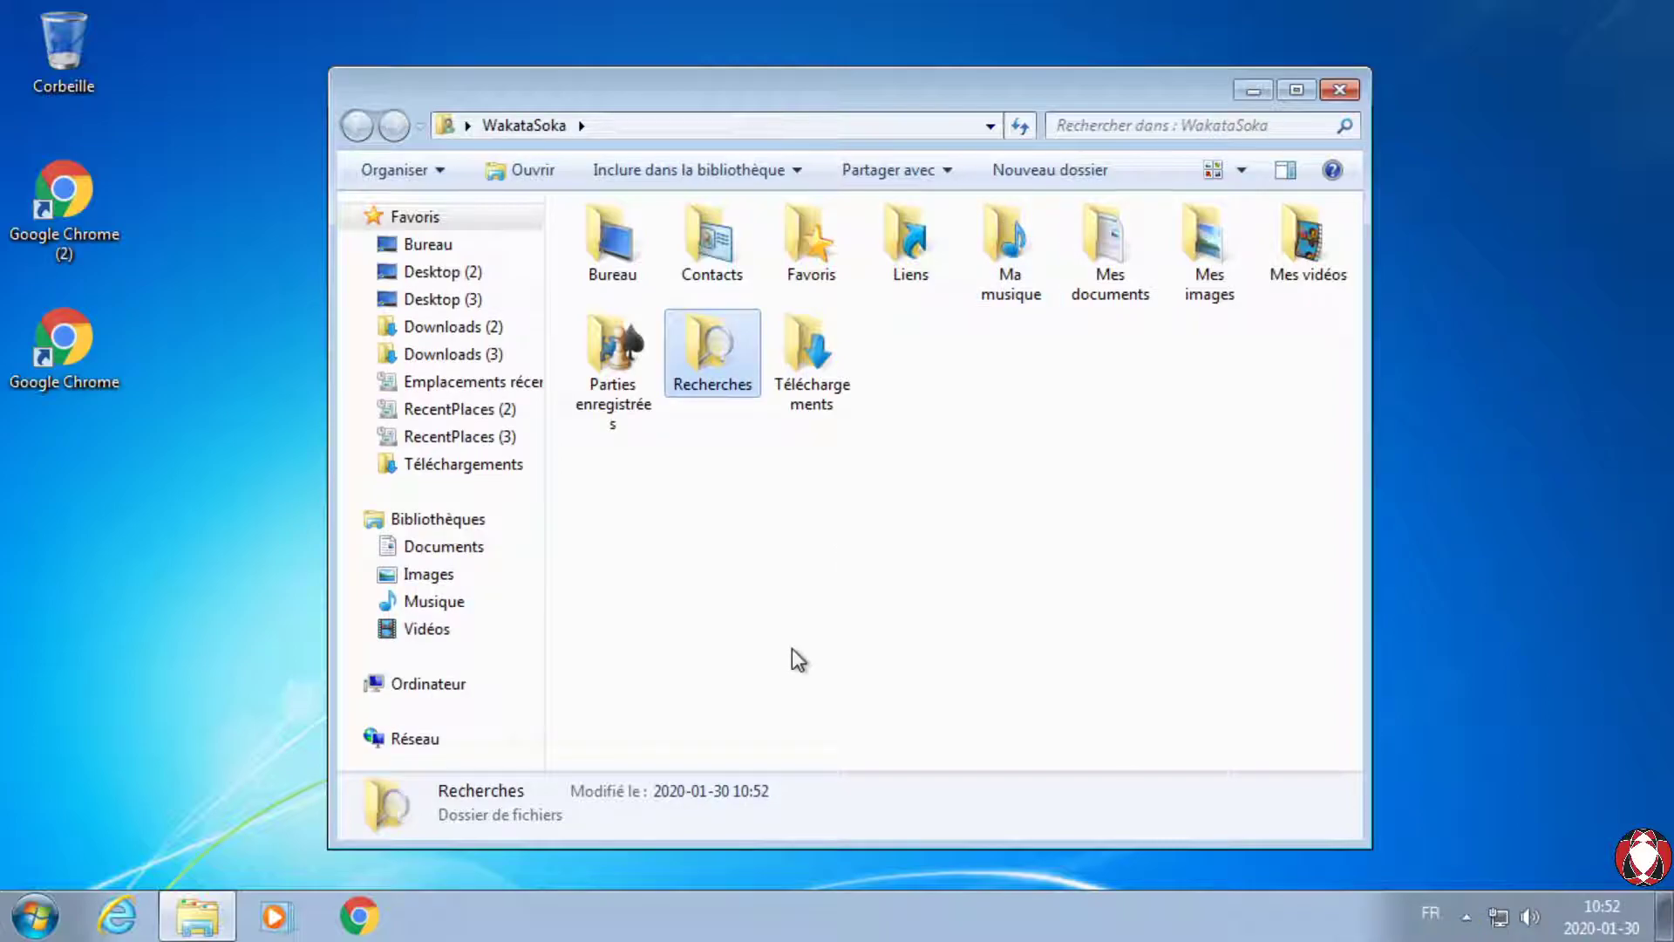
Step: Choose the Téléchargements folder in SaferPlace on Data (D:) as the new location of the Téléchargements personal folder
right_click(799, 342)
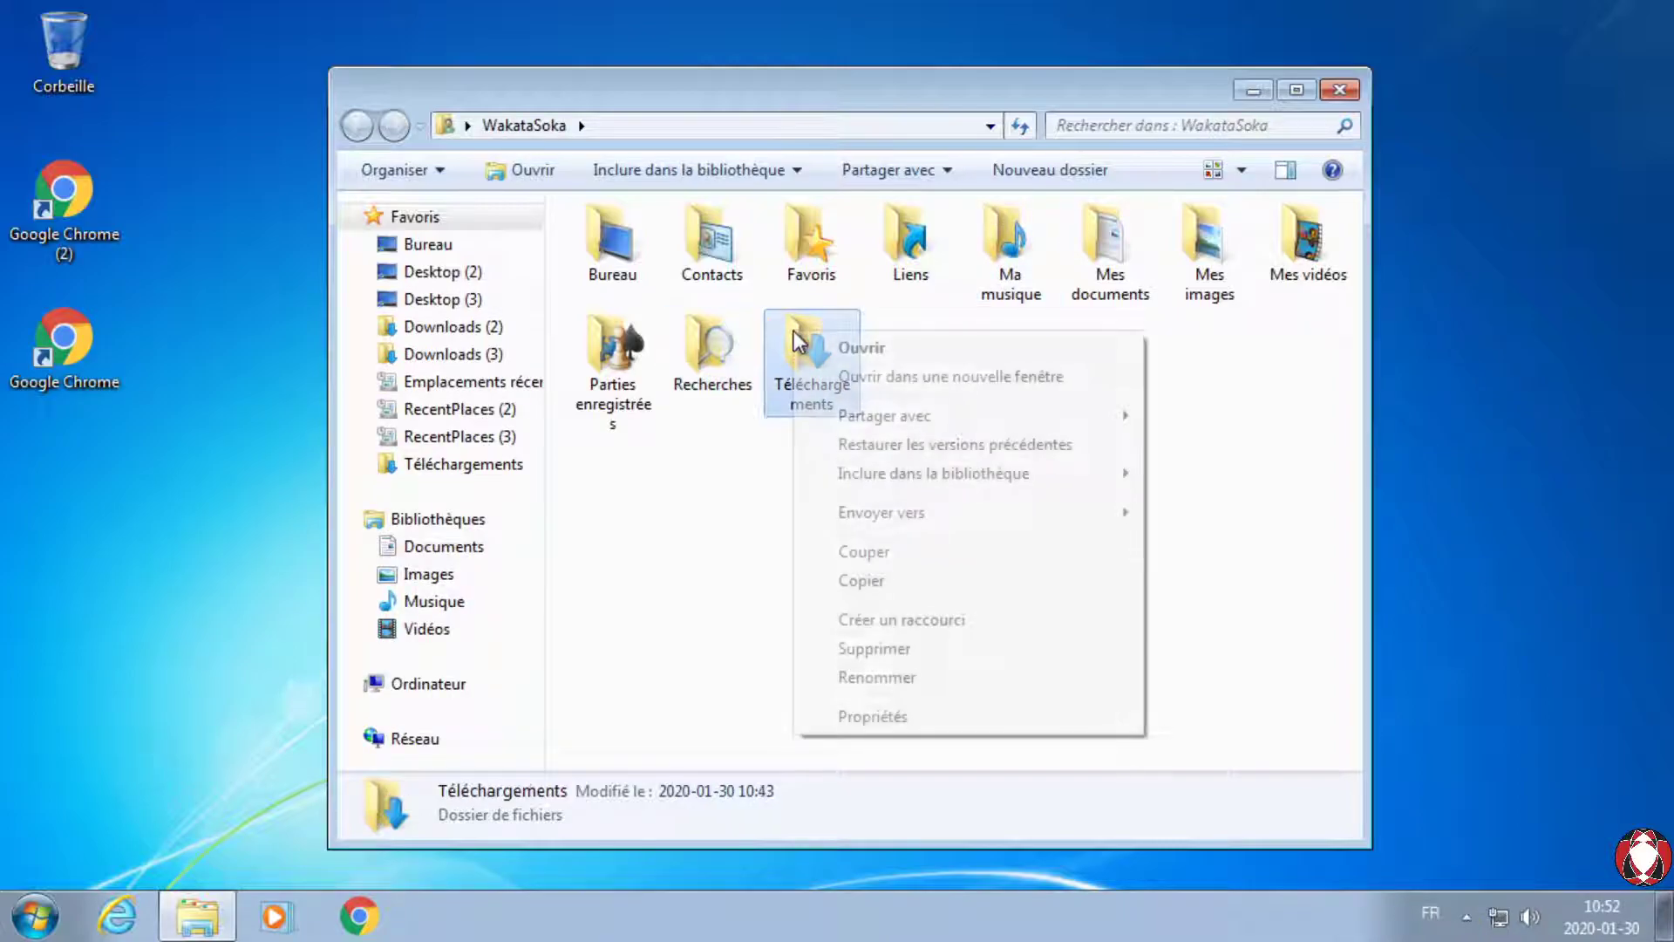
click(876, 715)
click(1053, 307)
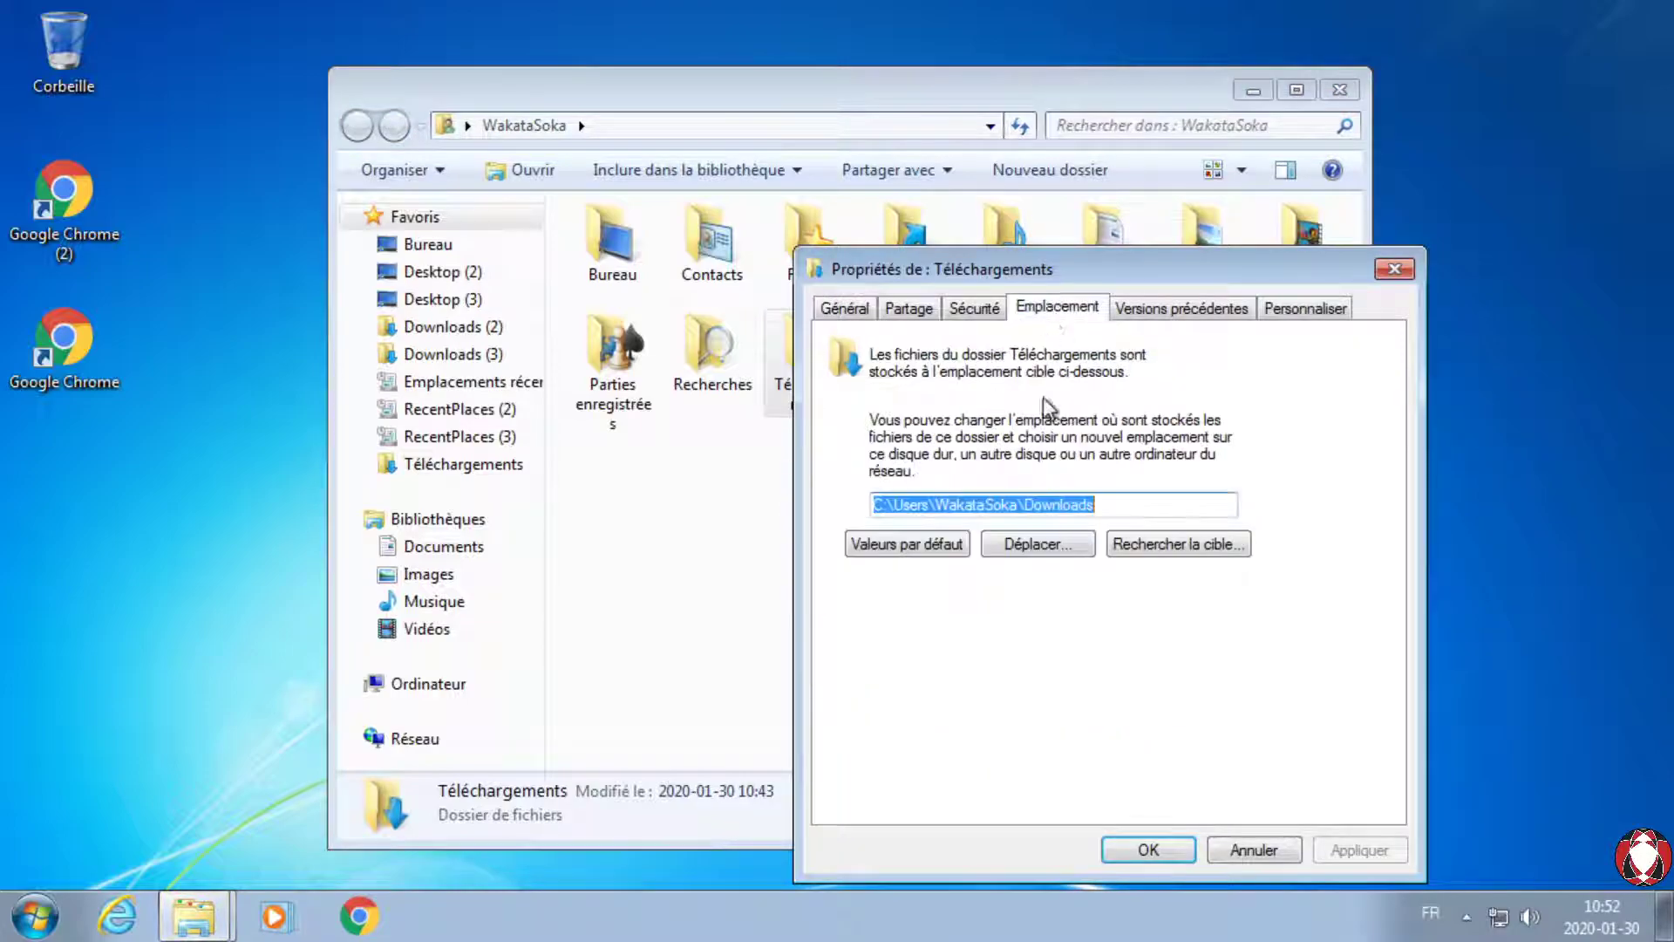
click(1040, 551)
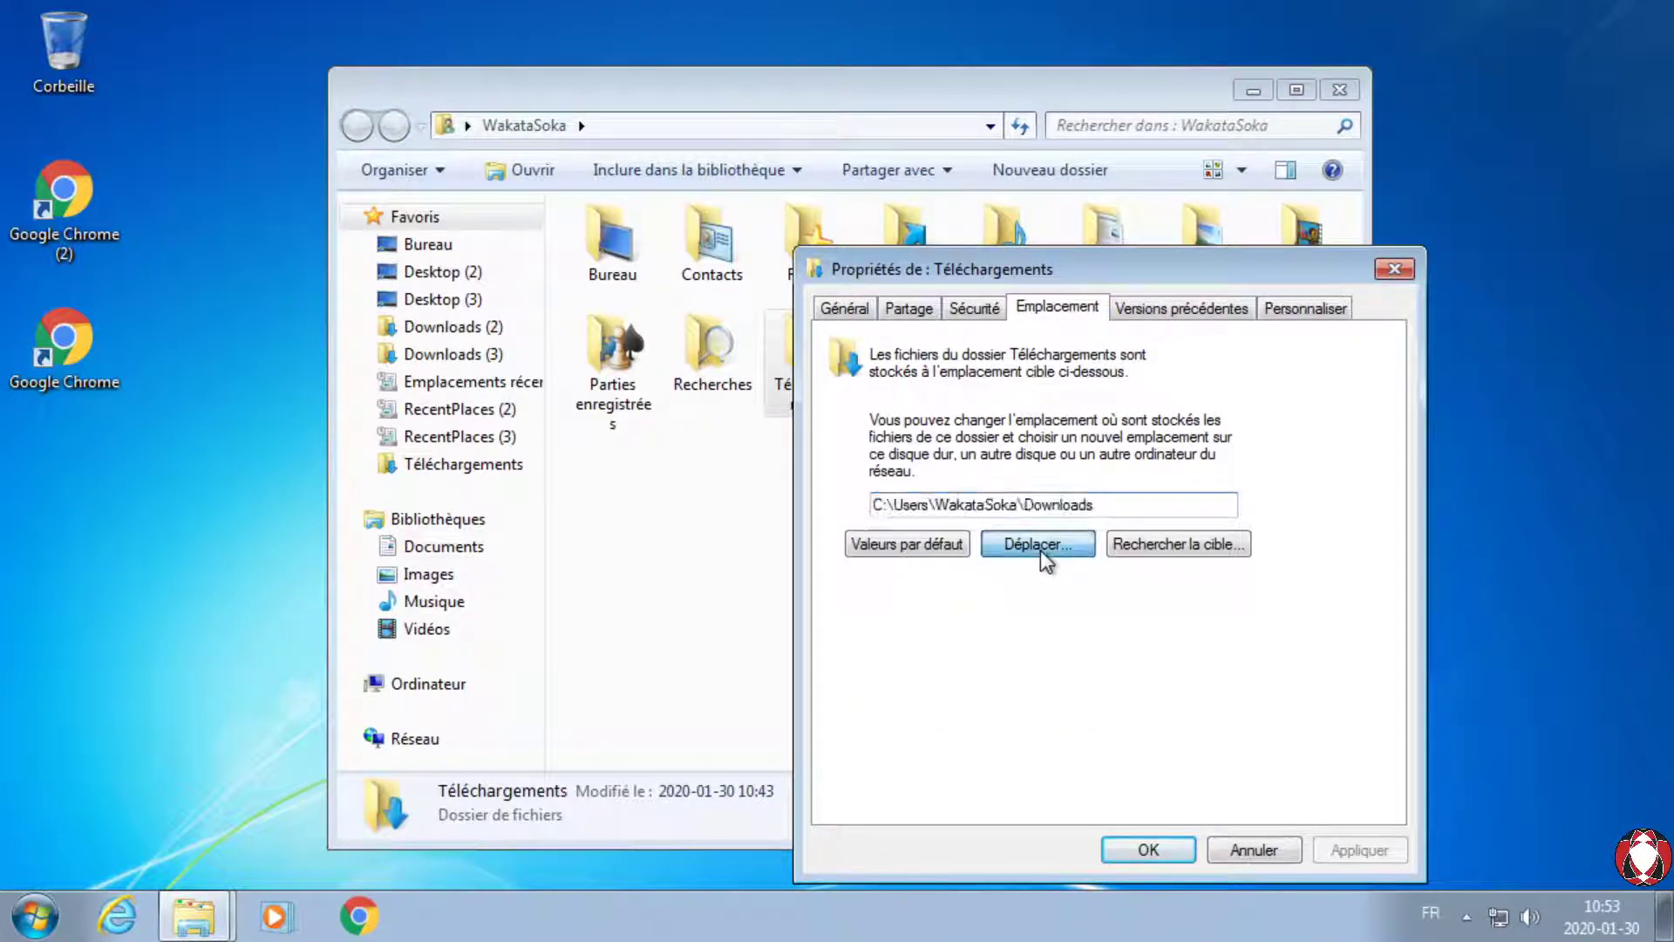
double_click(1080, 530)
double_click(1079, 504)
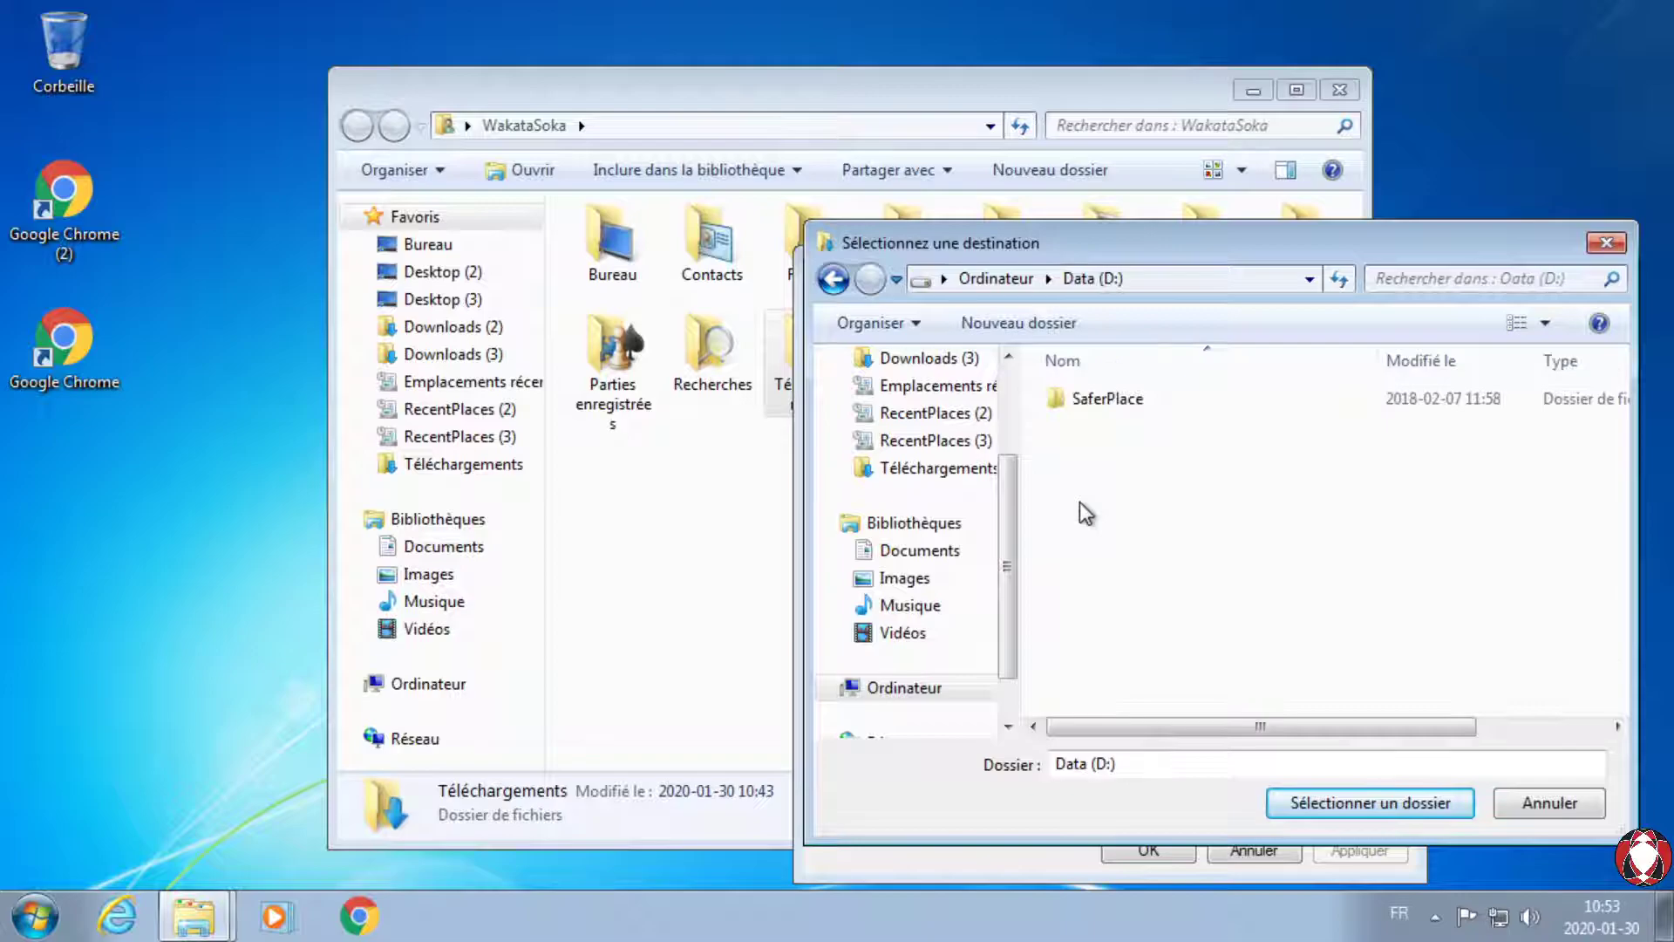
double_click(1097, 400)
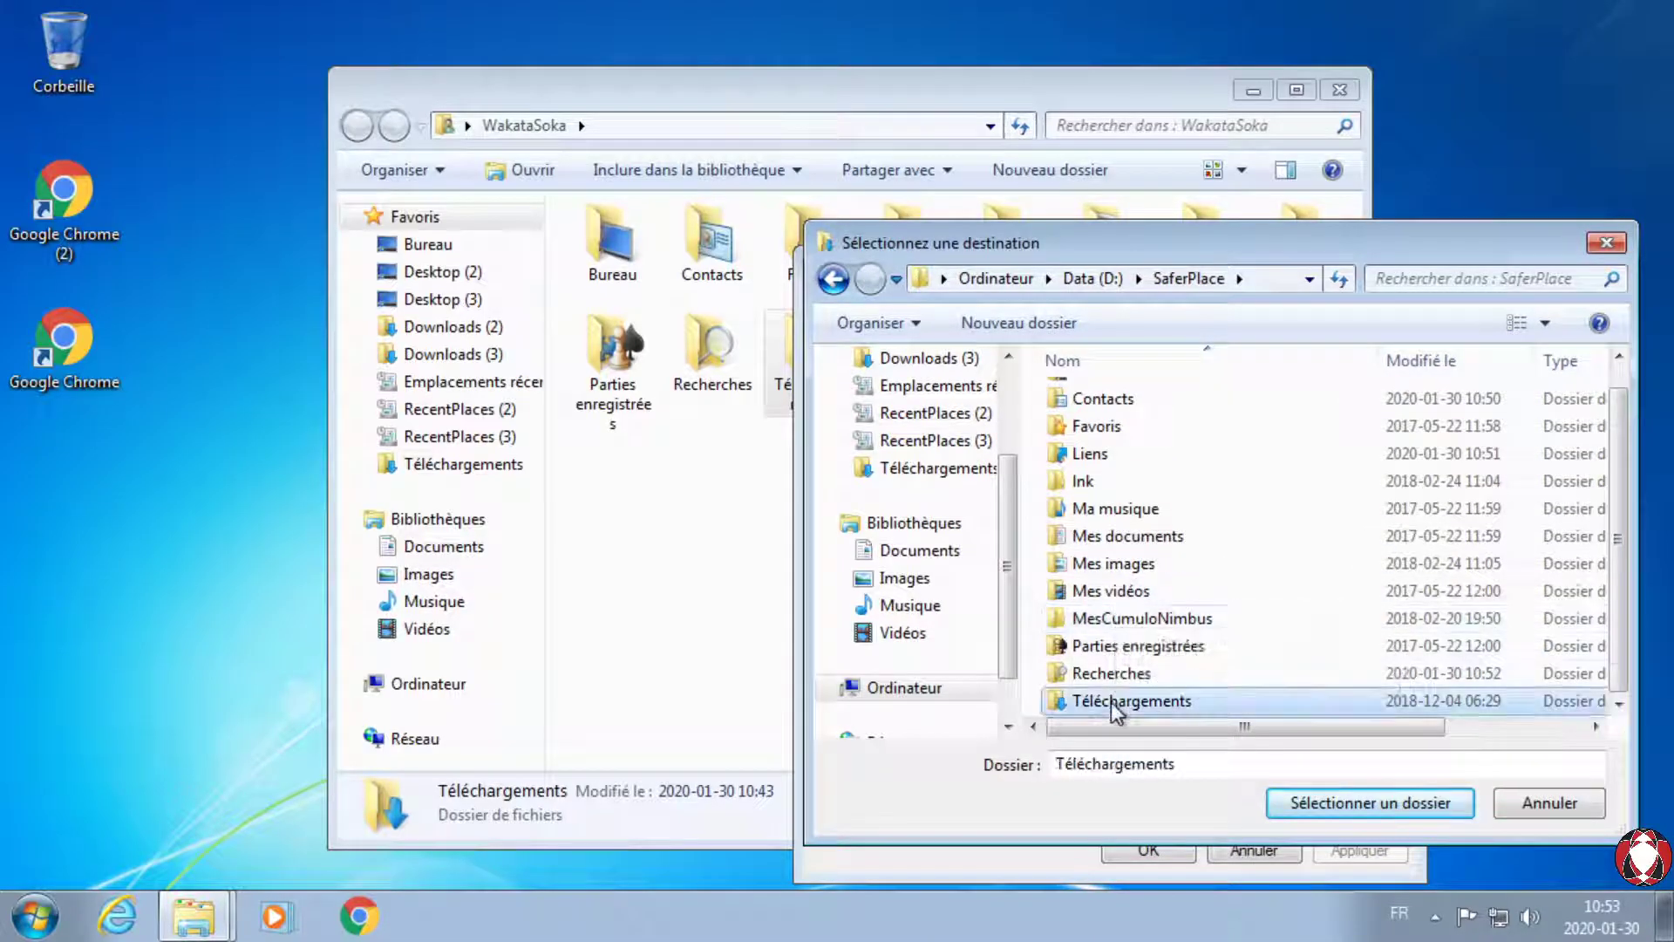
double_click(1074, 700)
click(1308, 801)
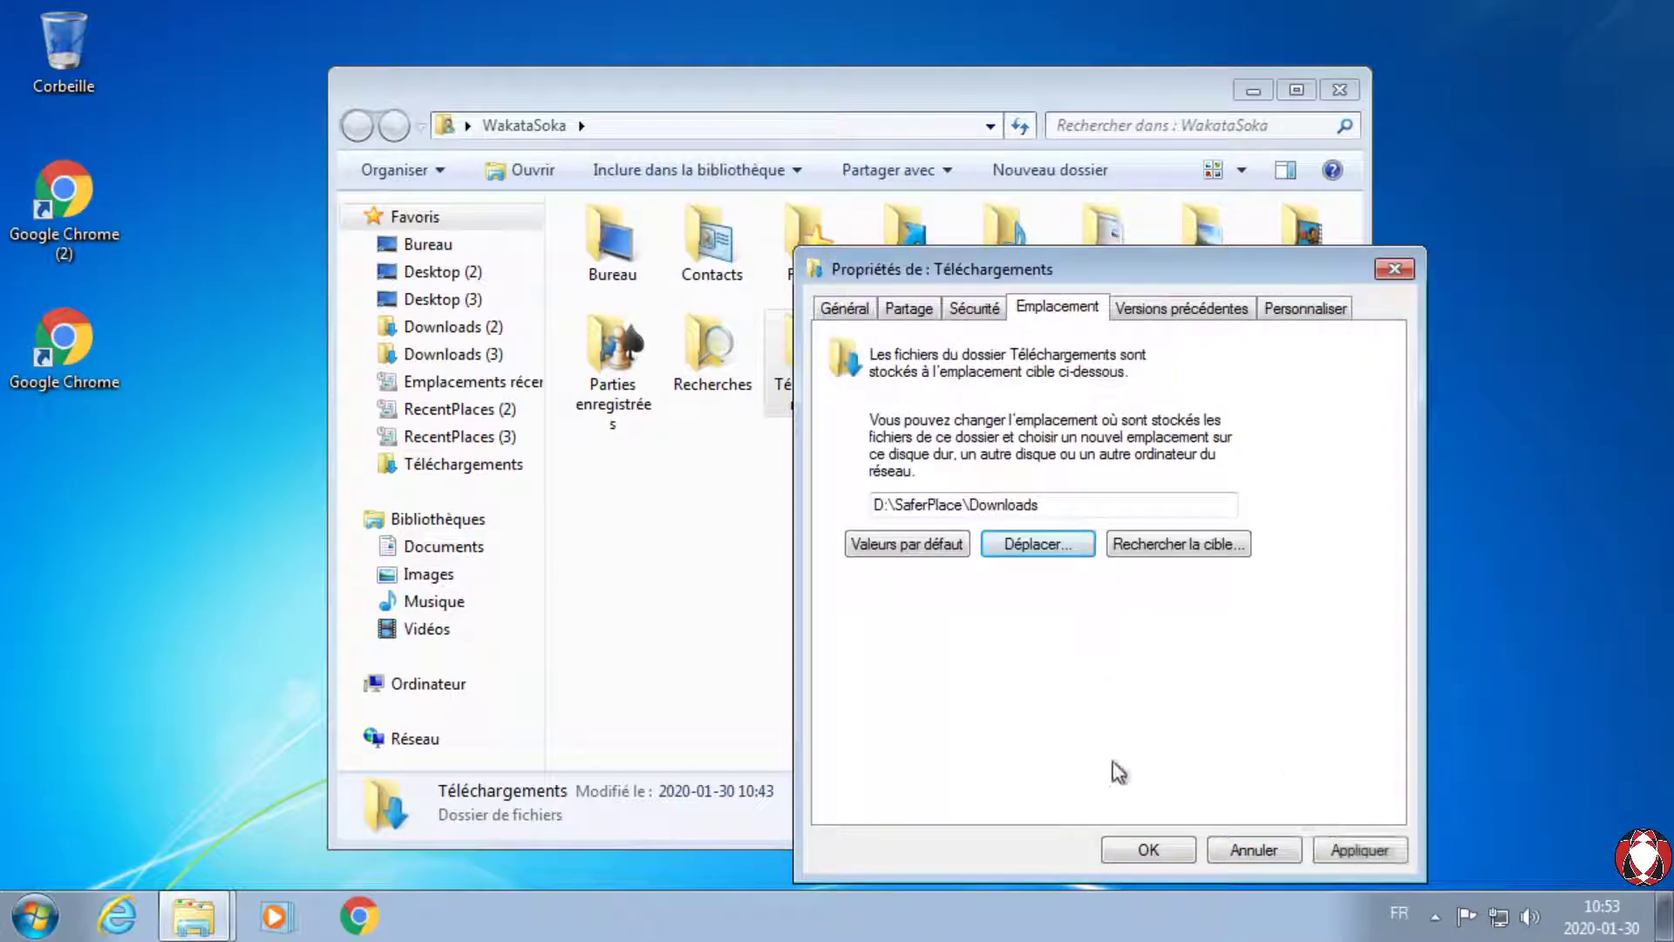
Step: Apply the new Téléchargements location, moving its existing files, and close the WakataSoka personal folder window
click(1163, 850)
click(953, 513)
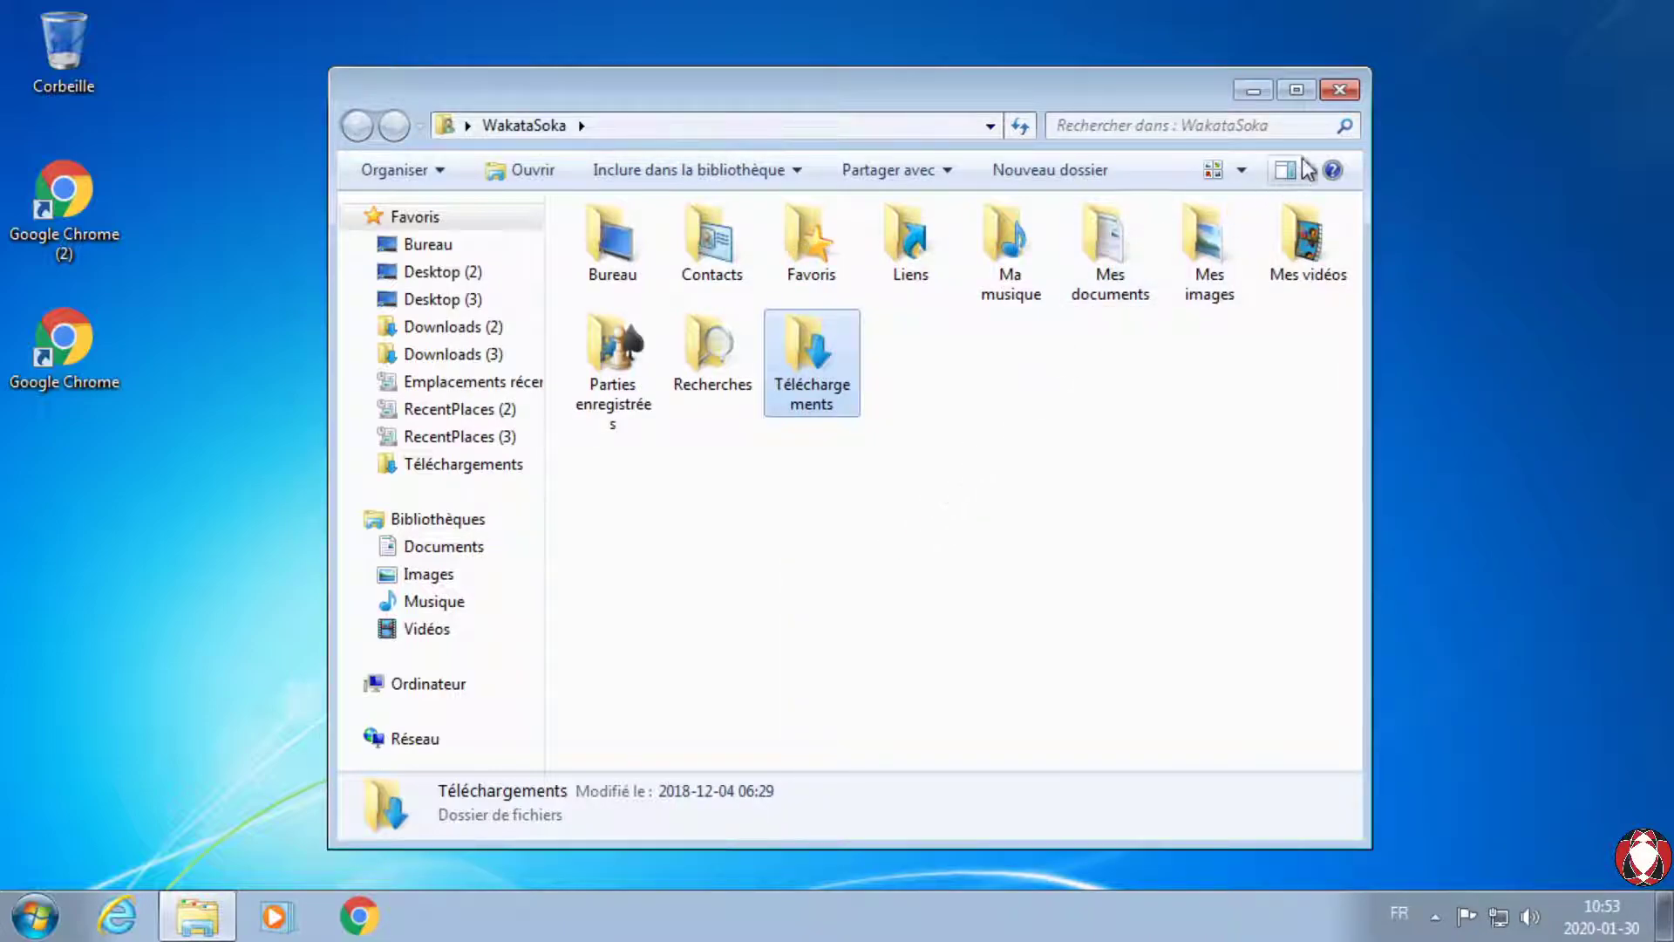
click(1341, 90)
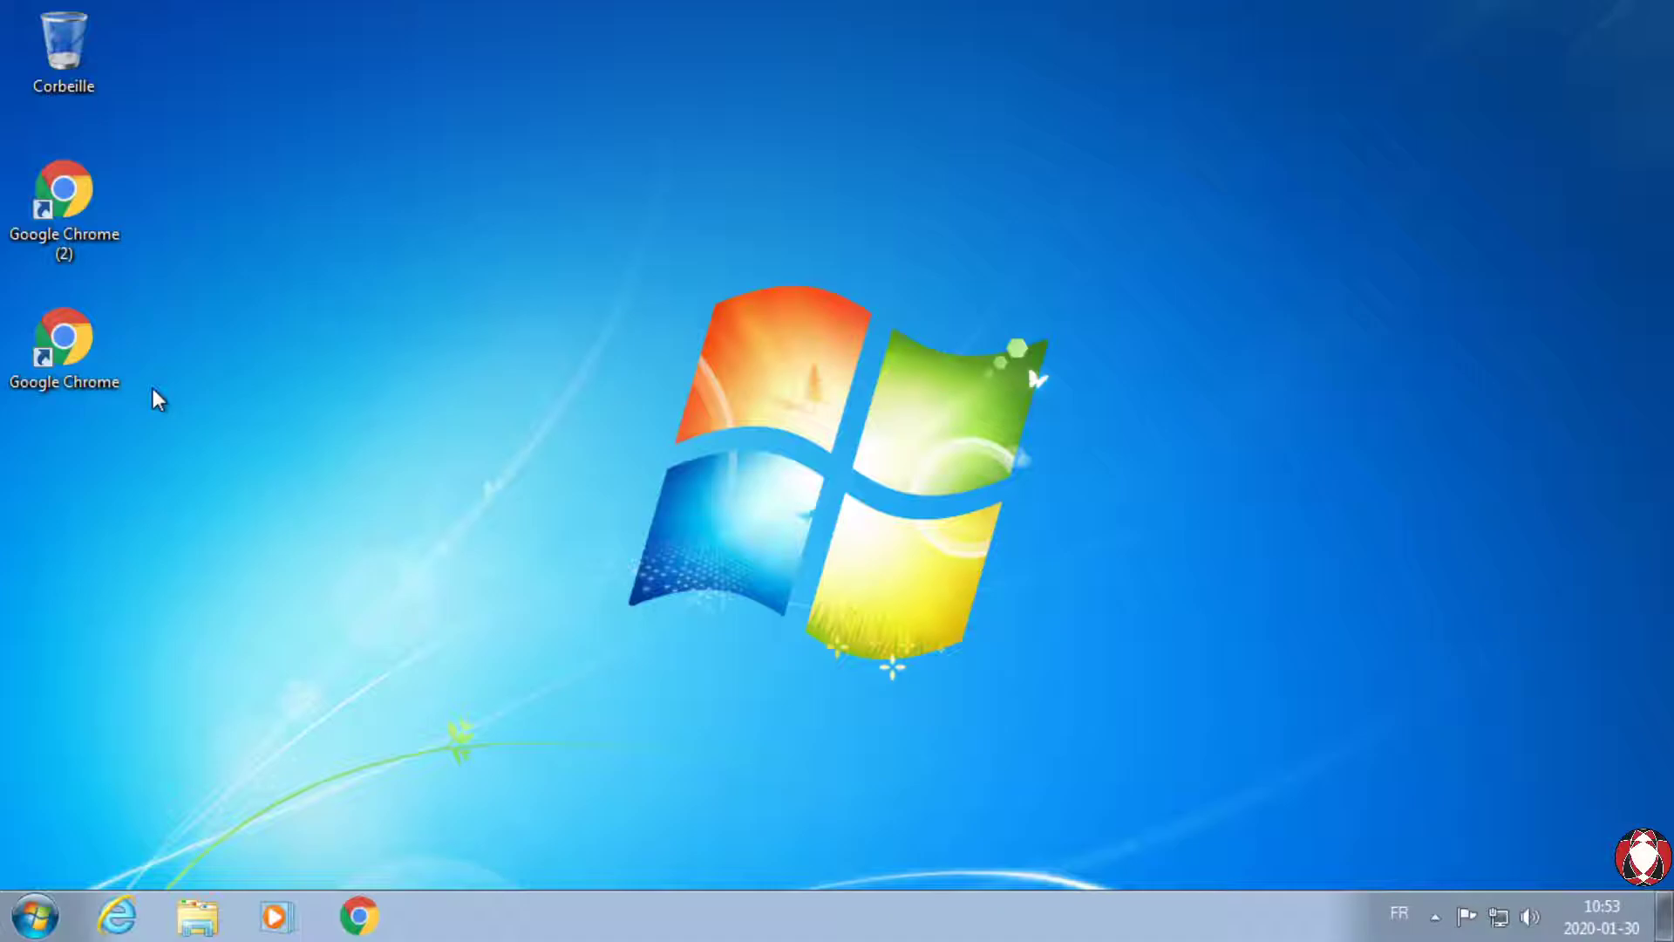
Step: Open the Documents library of the WakataSoka account
click(66, 225)
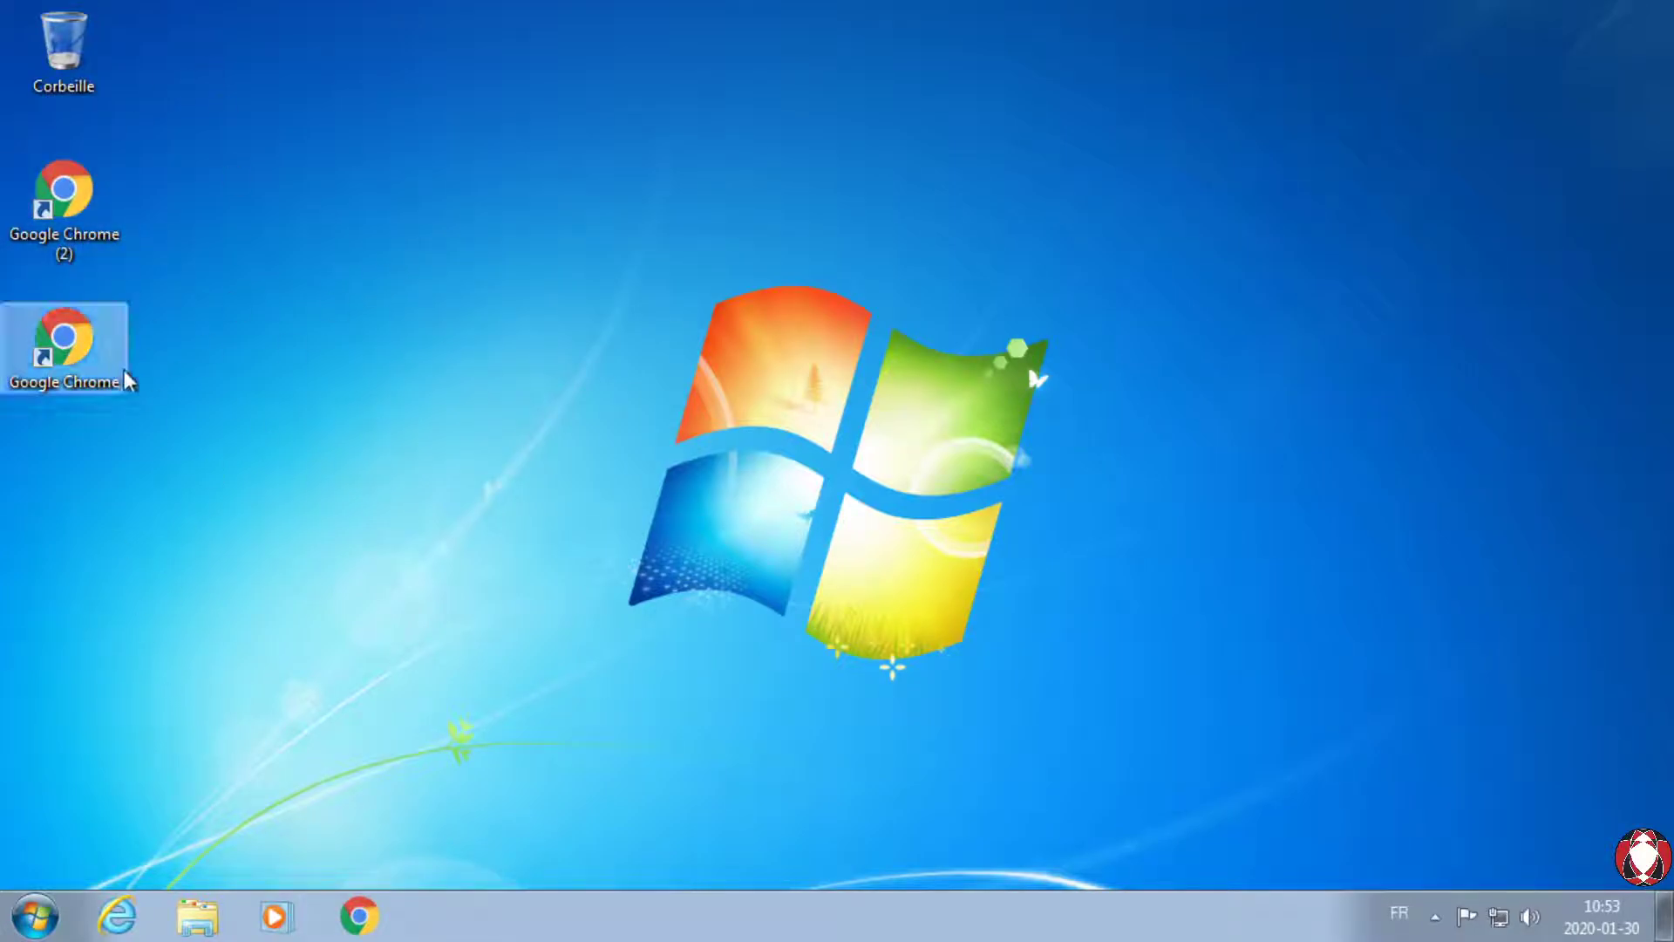
click(35, 926)
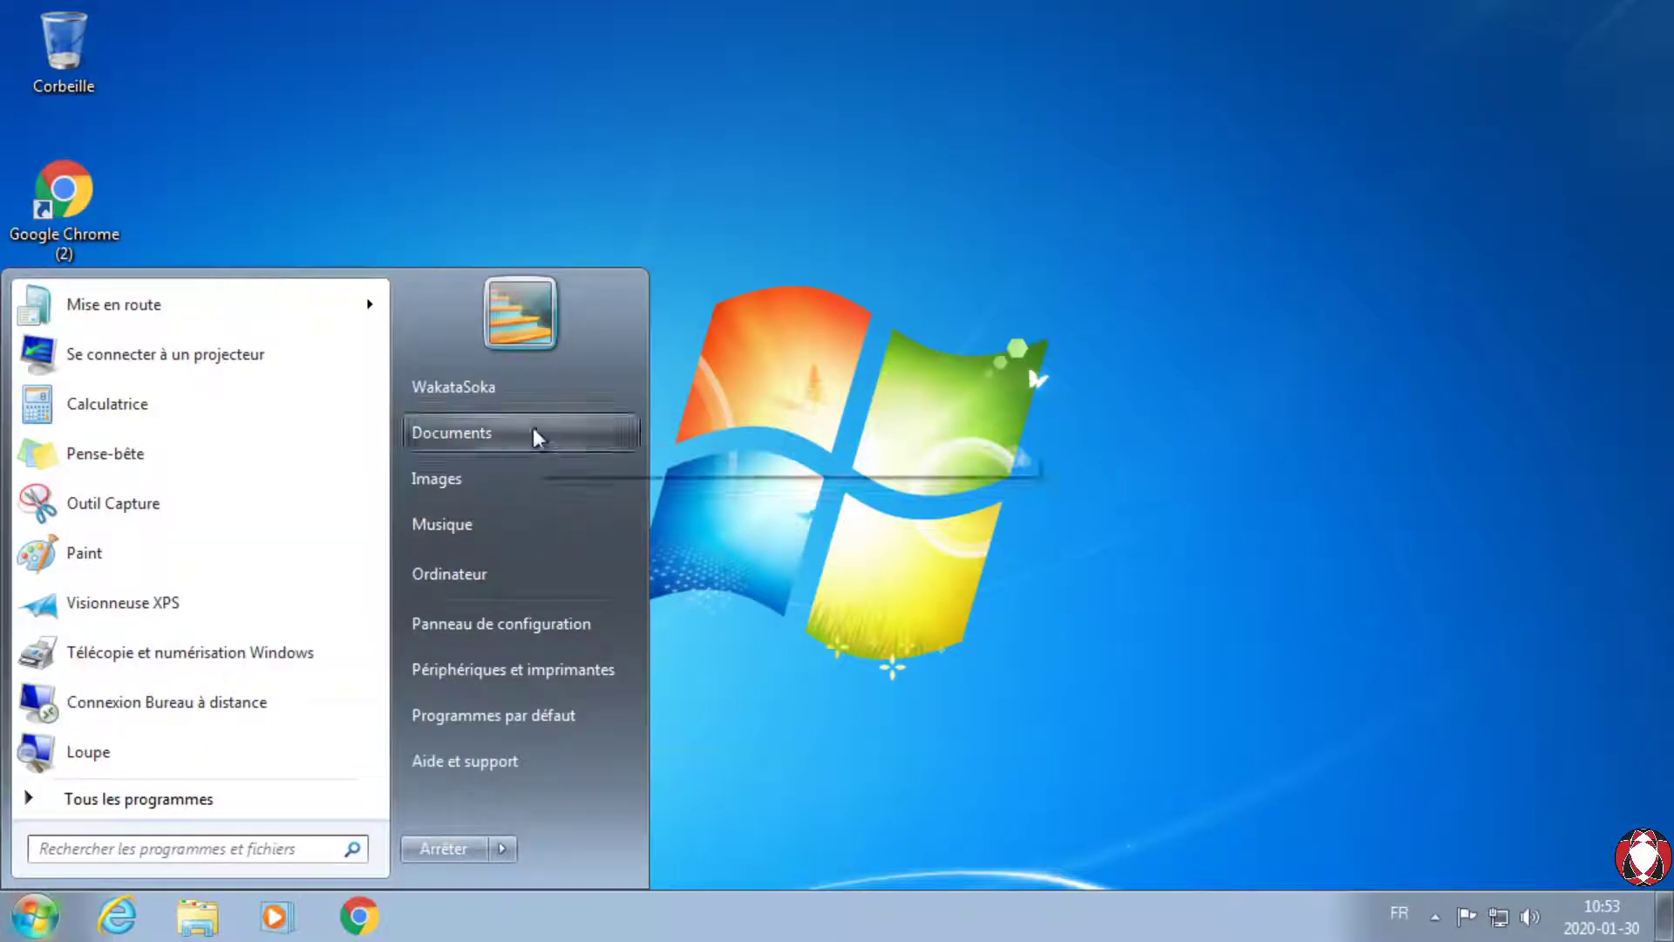
click(533, 434)
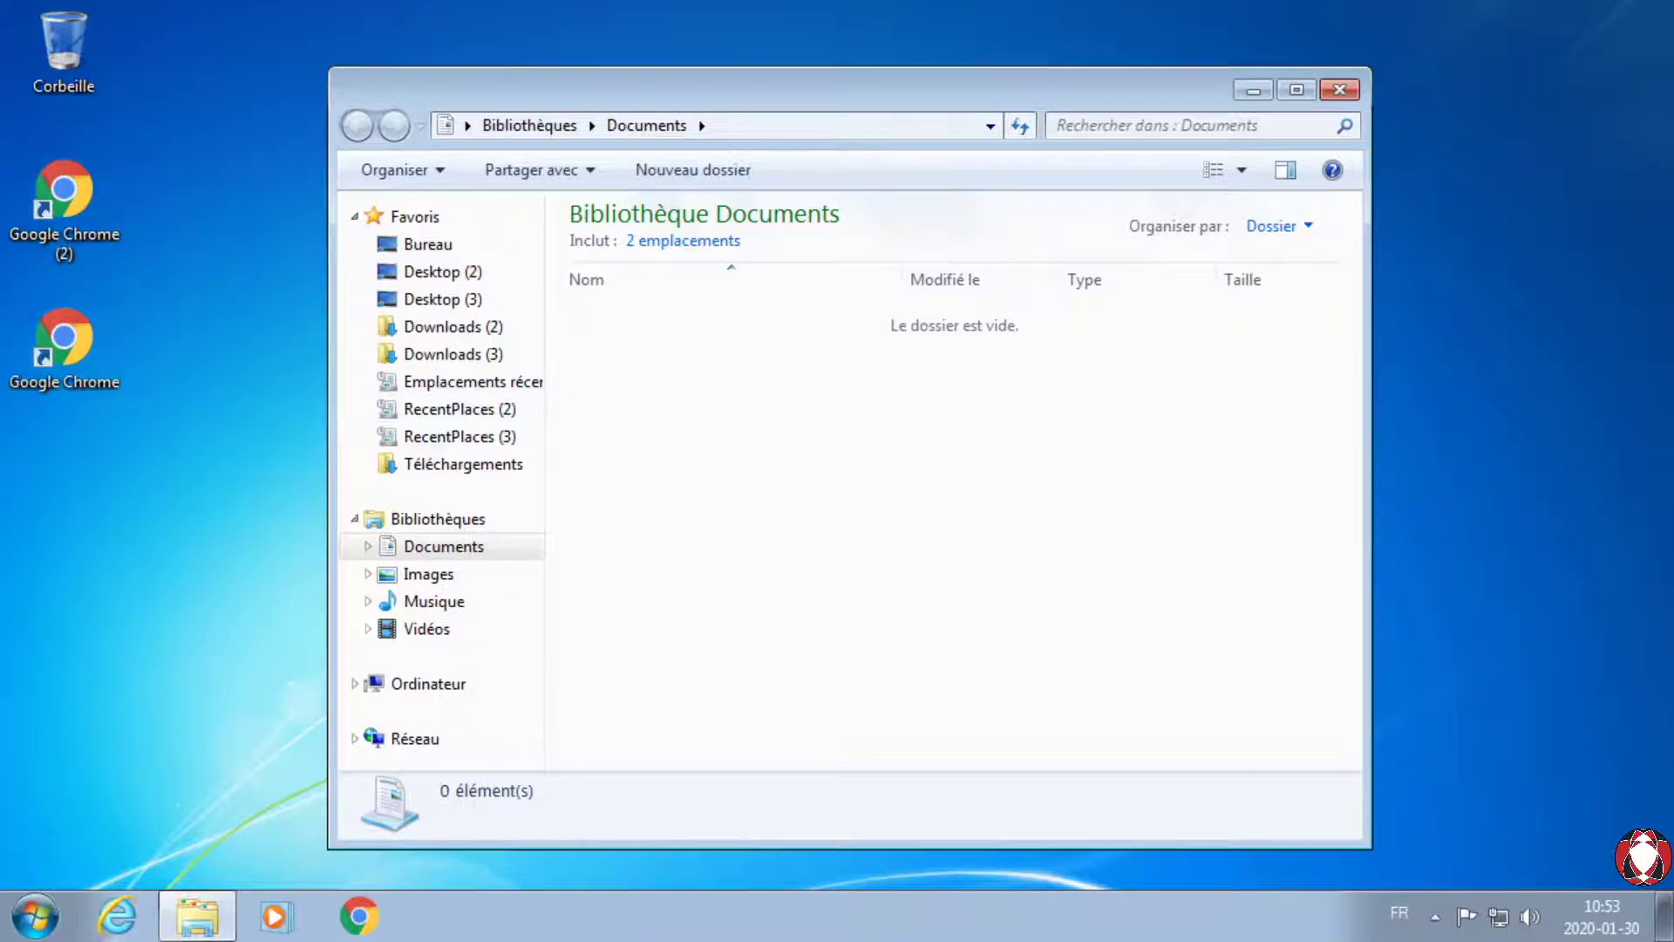
key(super)
click(859, 561)
Step: Create an RTF document named WakataSoka in the Documents library and close the library window
right_click(791, 542)
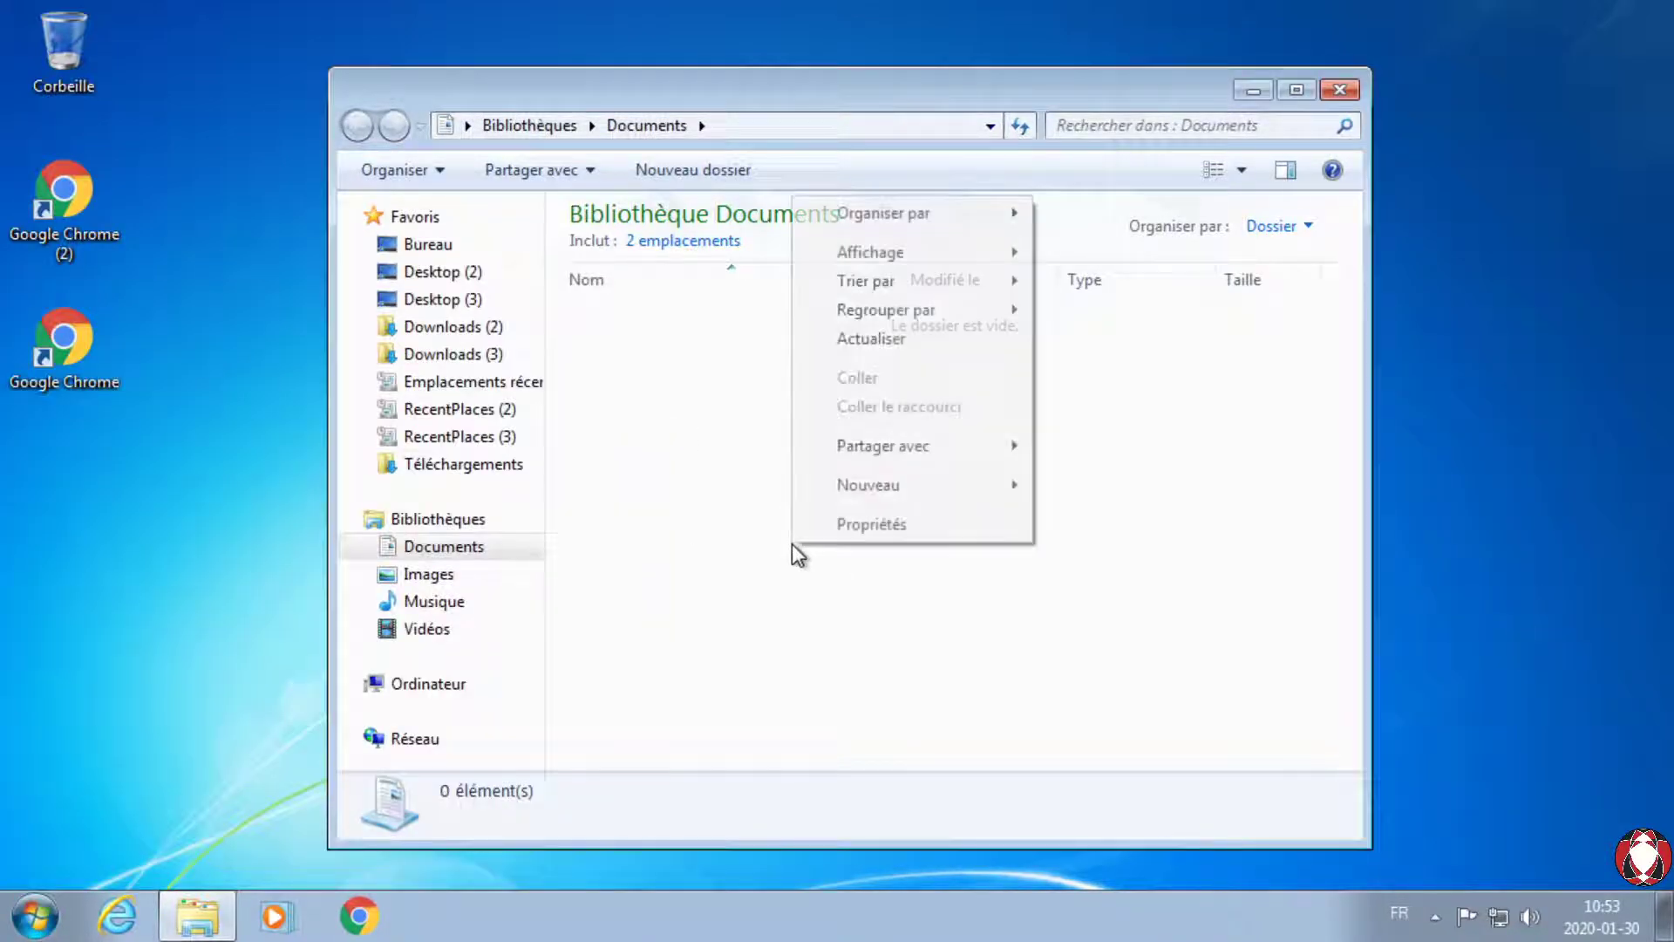
mouse_move(908, 484)
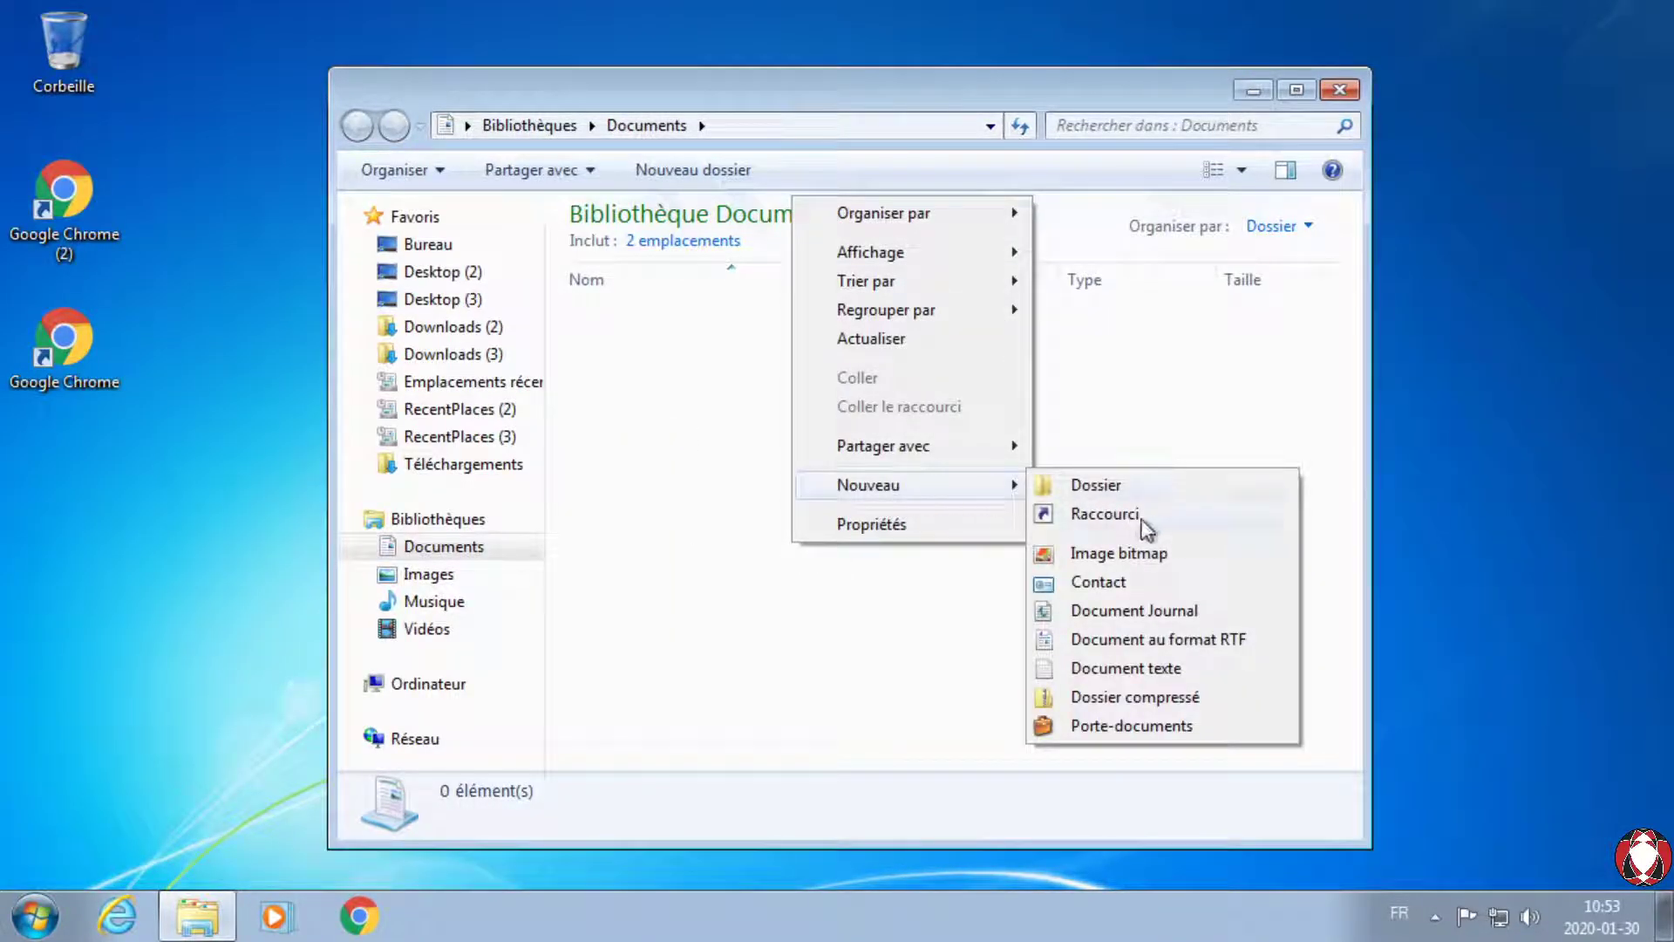
click(1126, 642)
text(W)
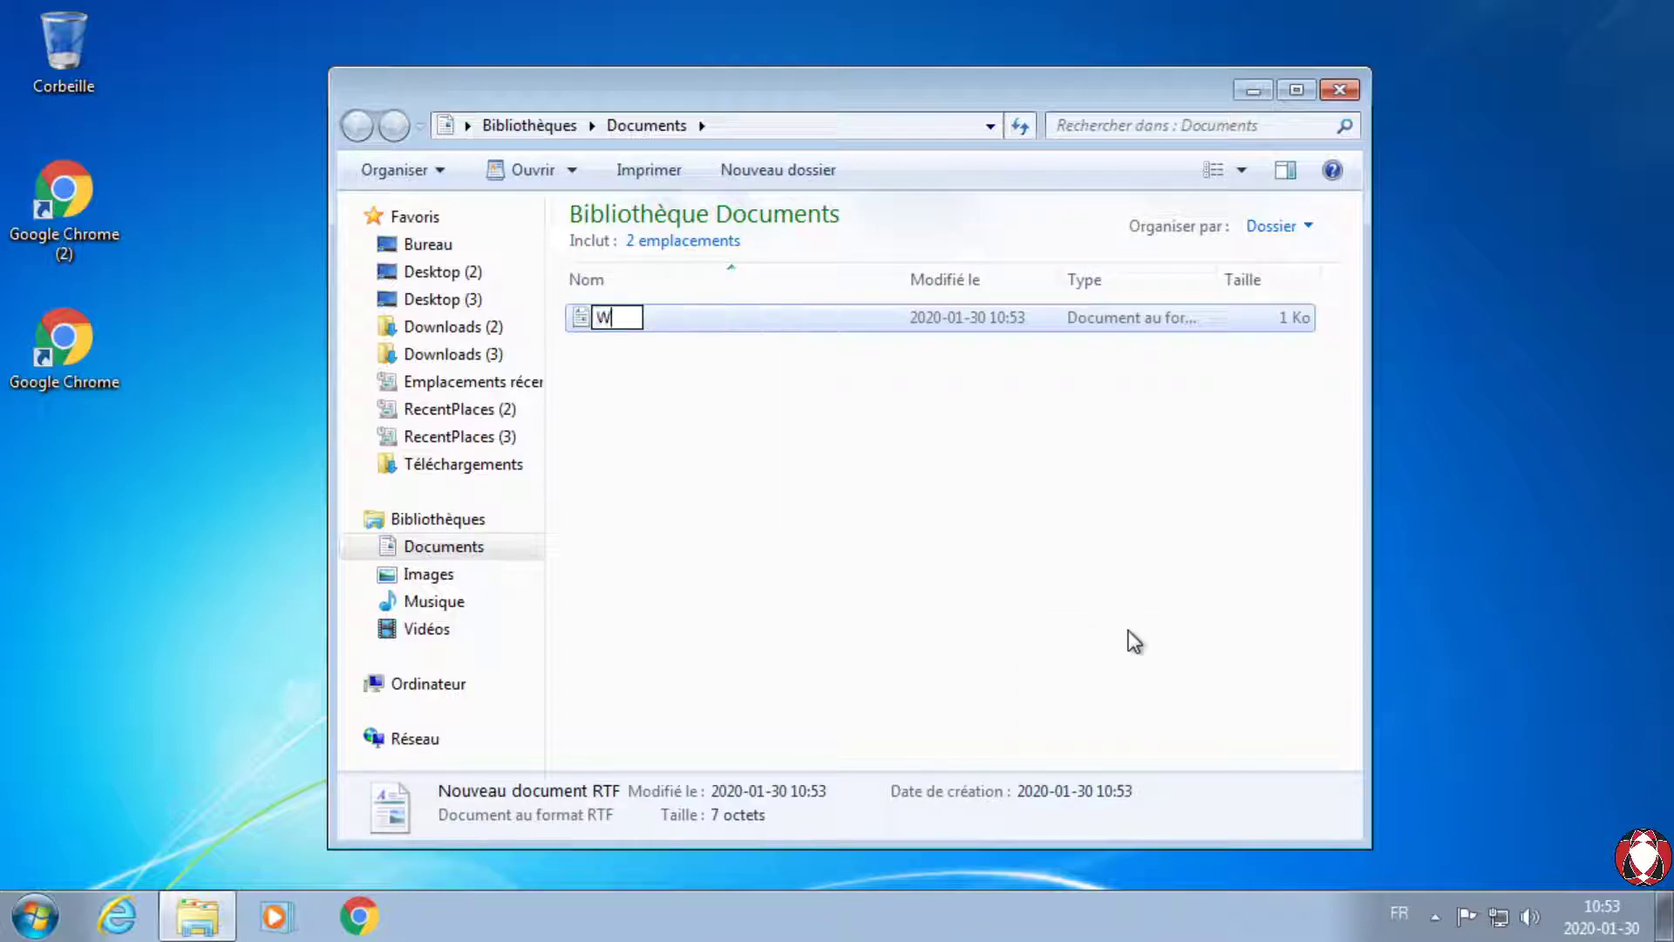
text(akataSoka)
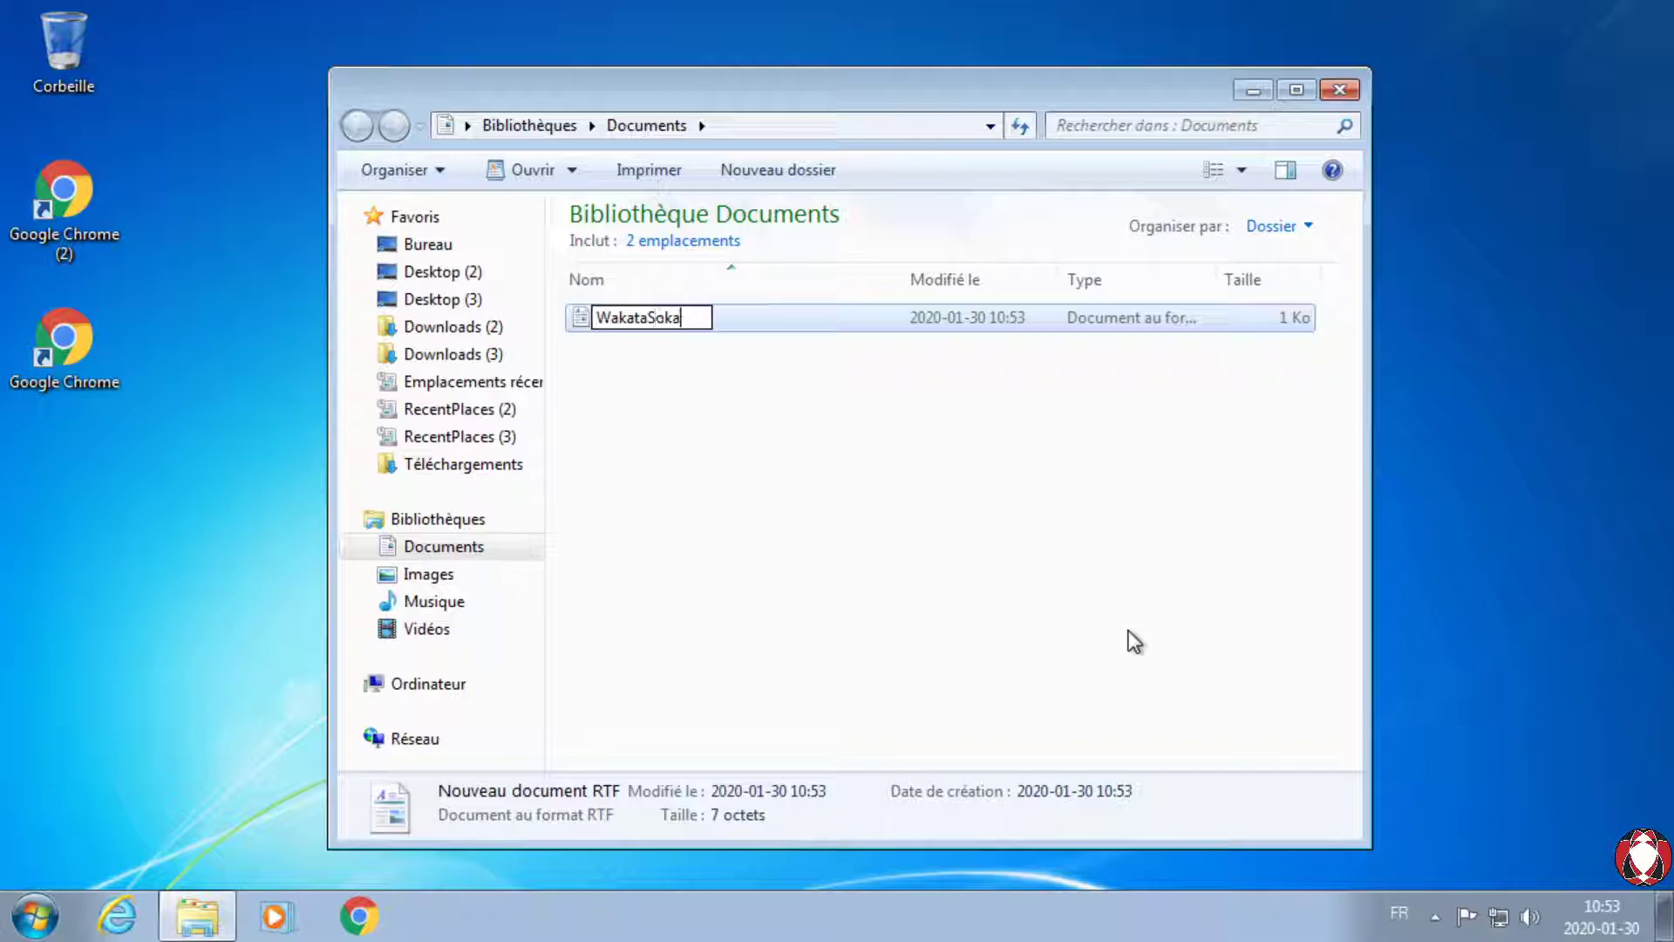
key(Return)
click(958, 582)
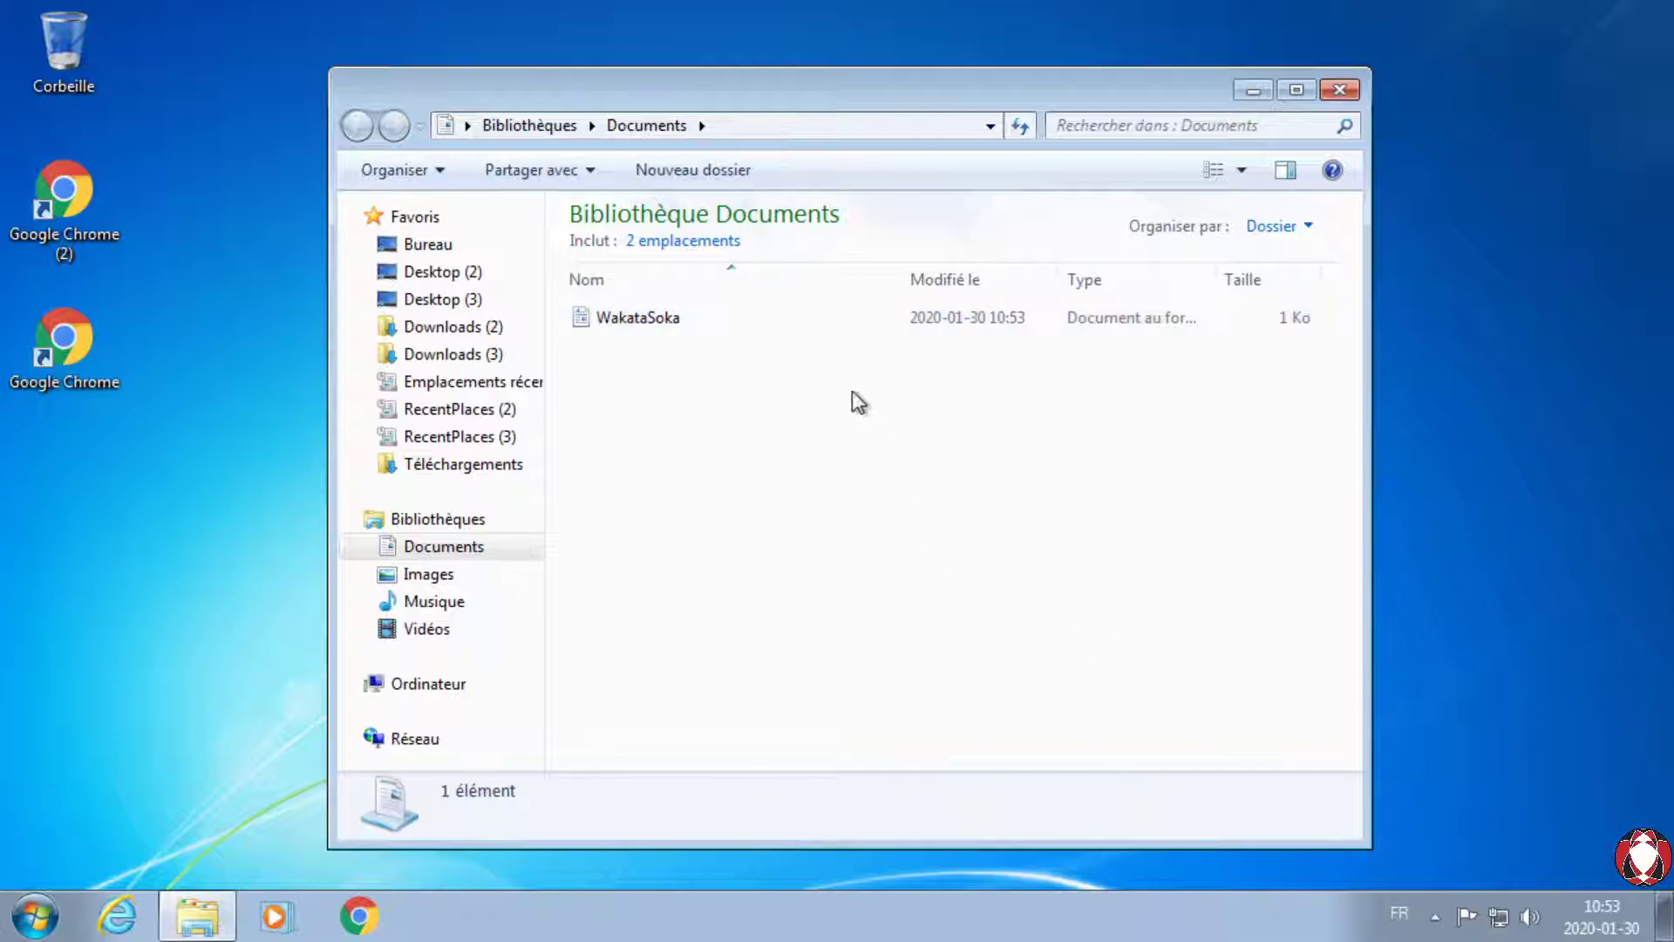
click(1353, 91)
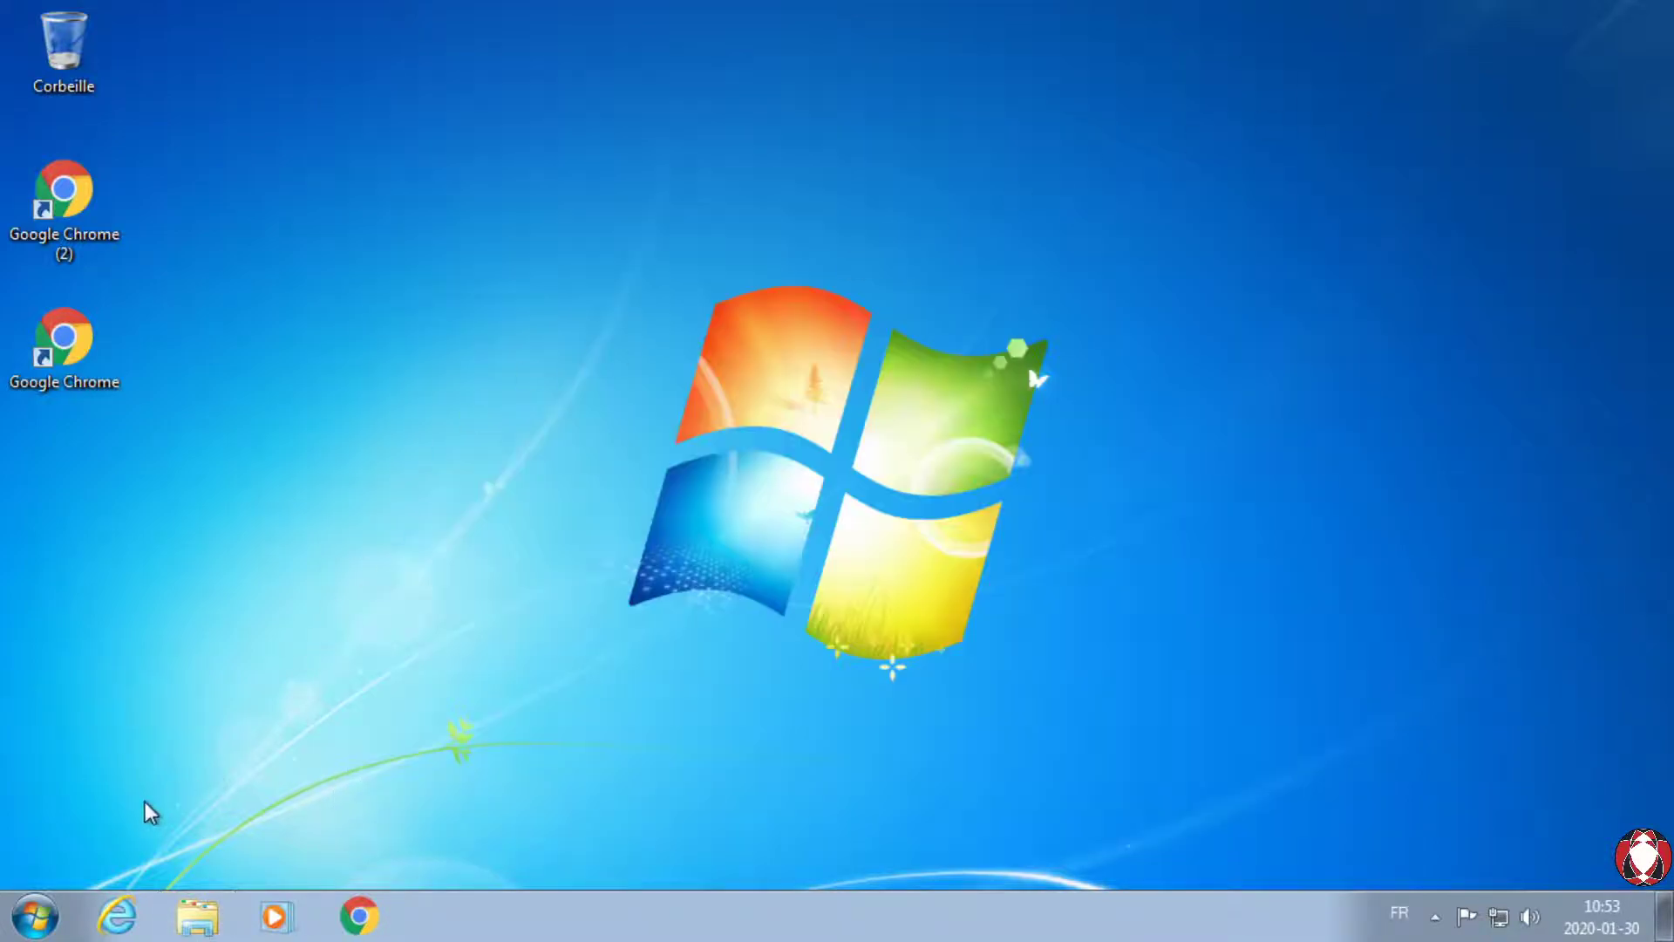
Step: Log off the WakataSoka account and log on as SokaWakata
click(34, 916)
click(502, 848)
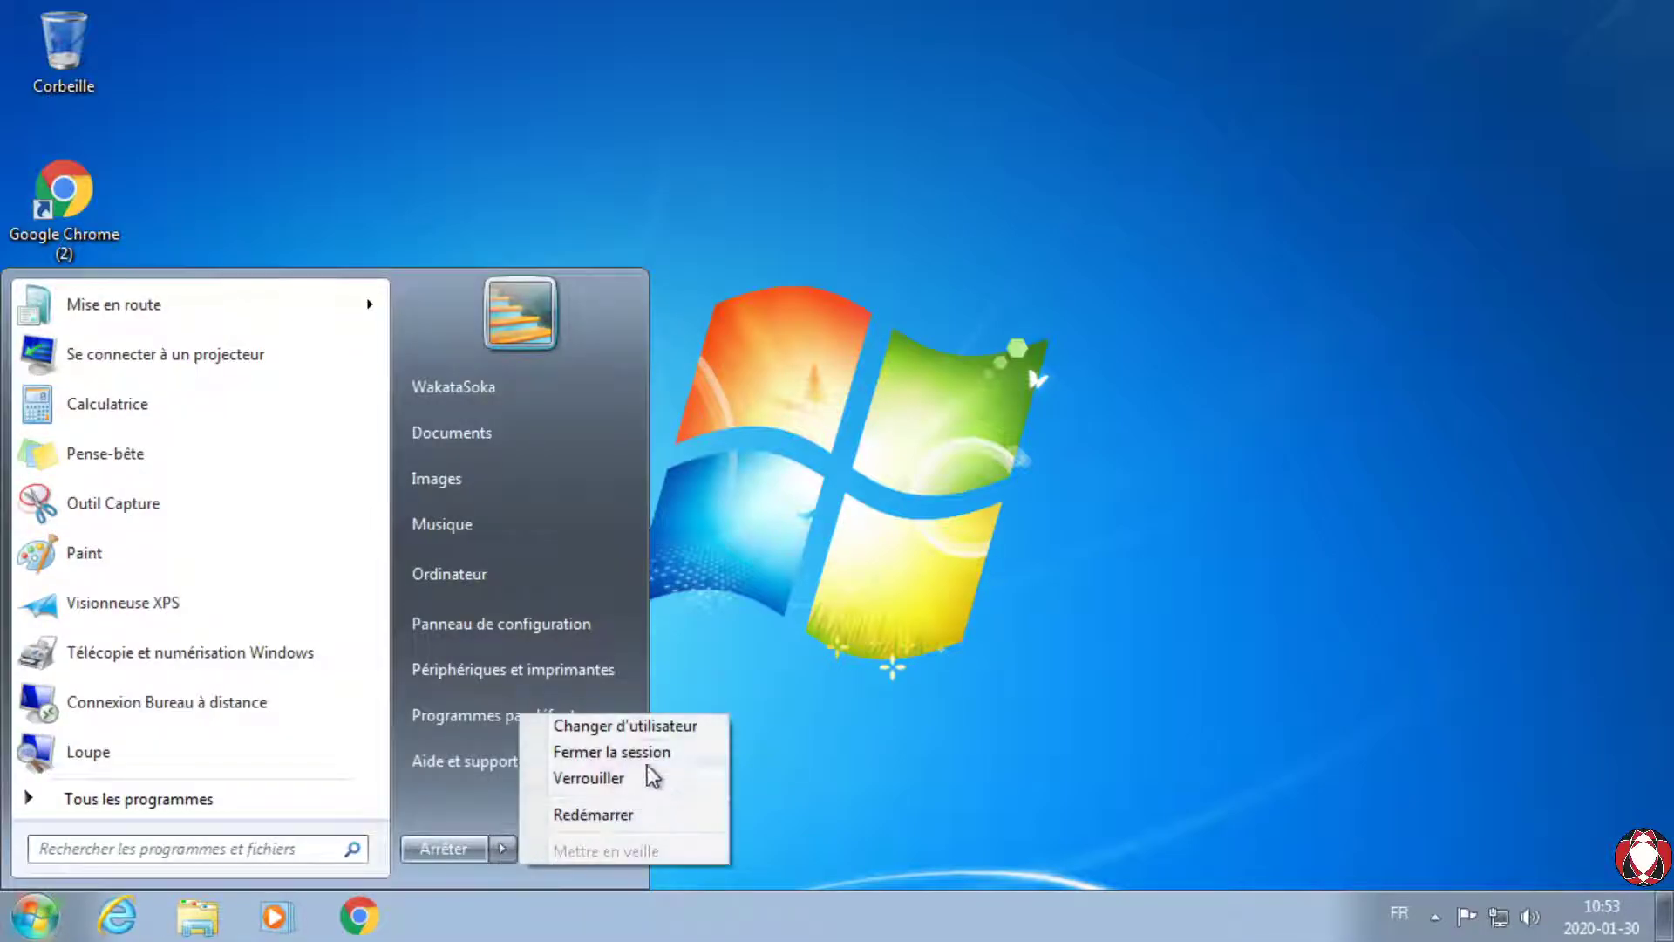
click(647, 755)
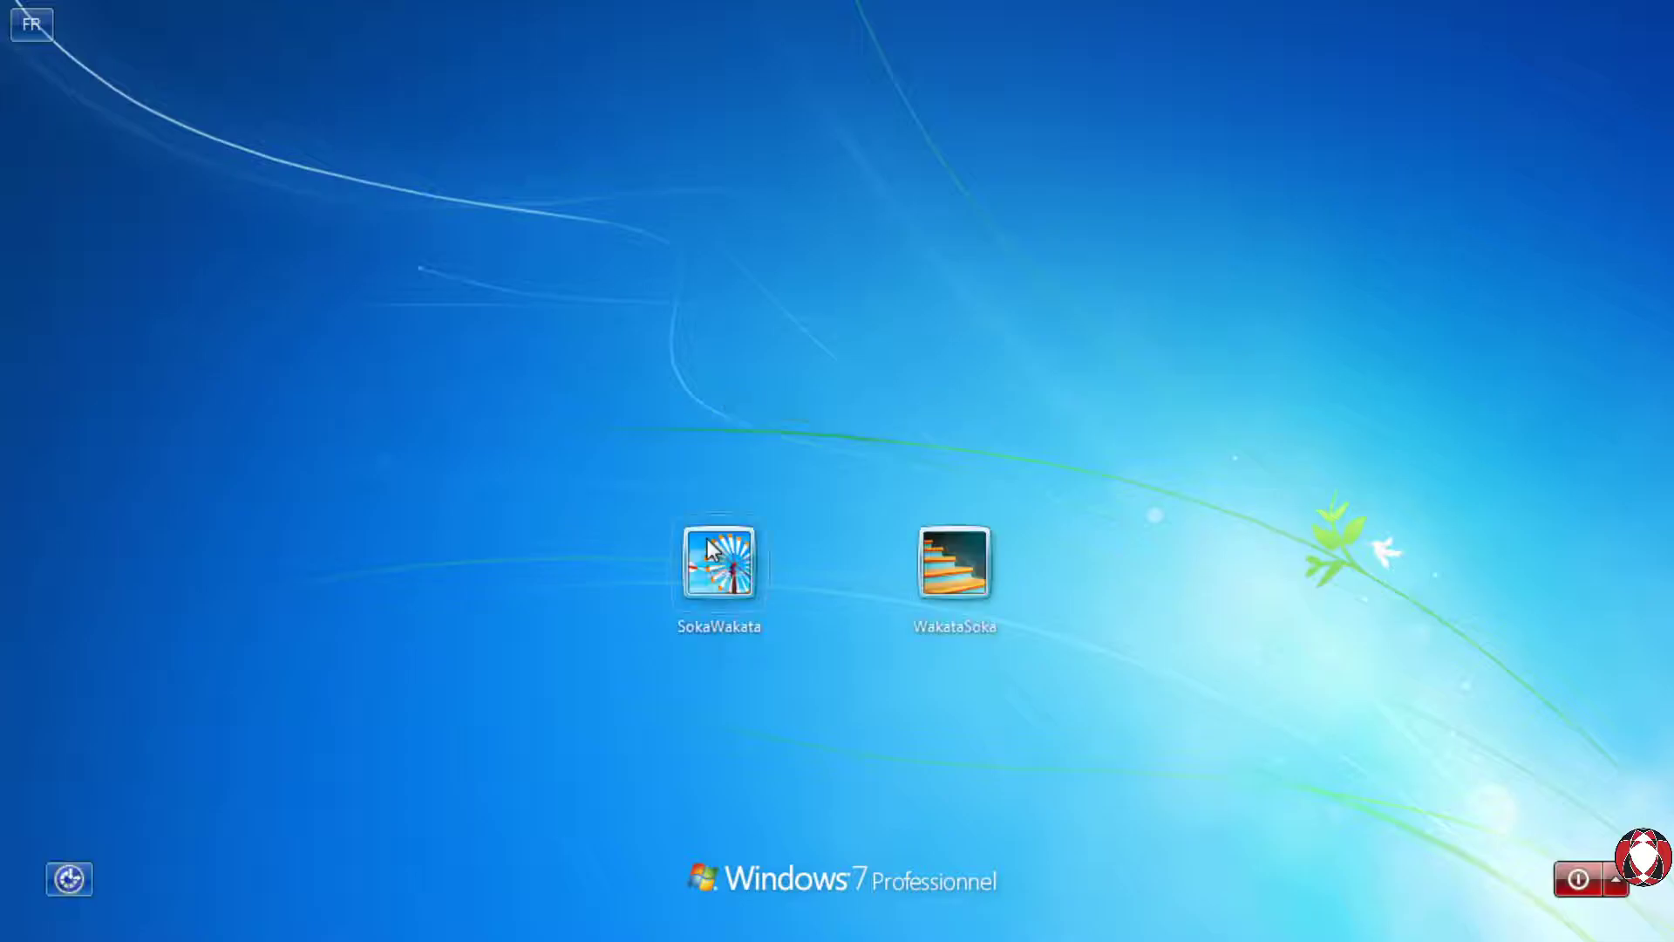
click(710, 545)
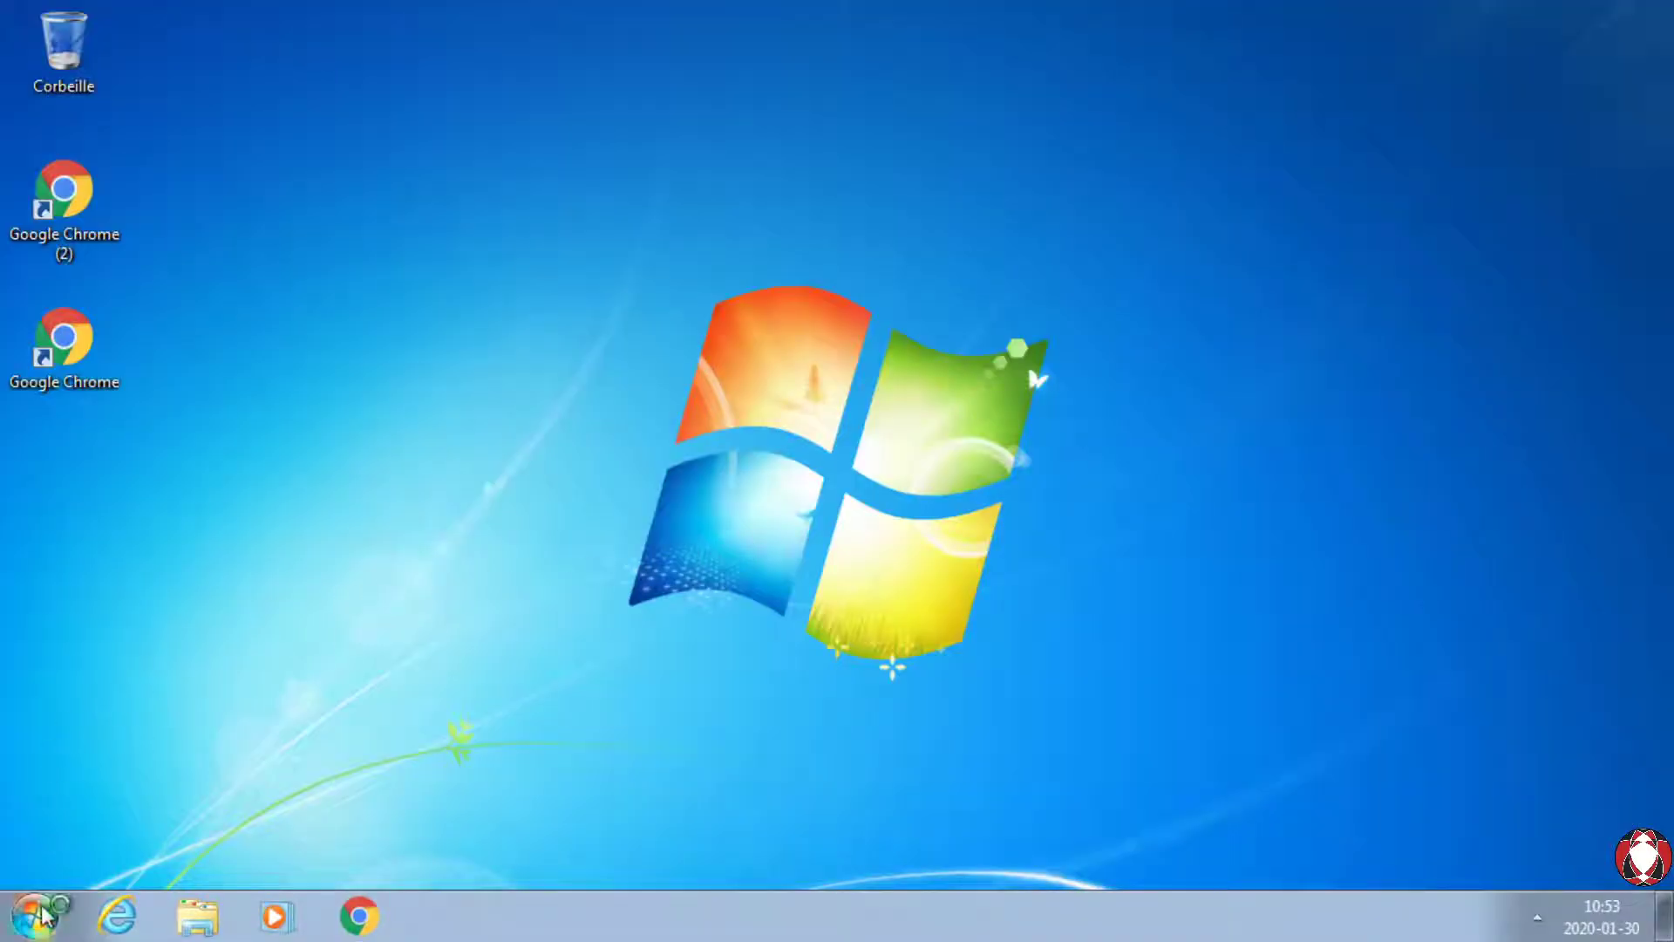
Step: Examine SokaWakata's Documents library and the contents of the SaferPlace folder on Data (D:)
click(35, 915)
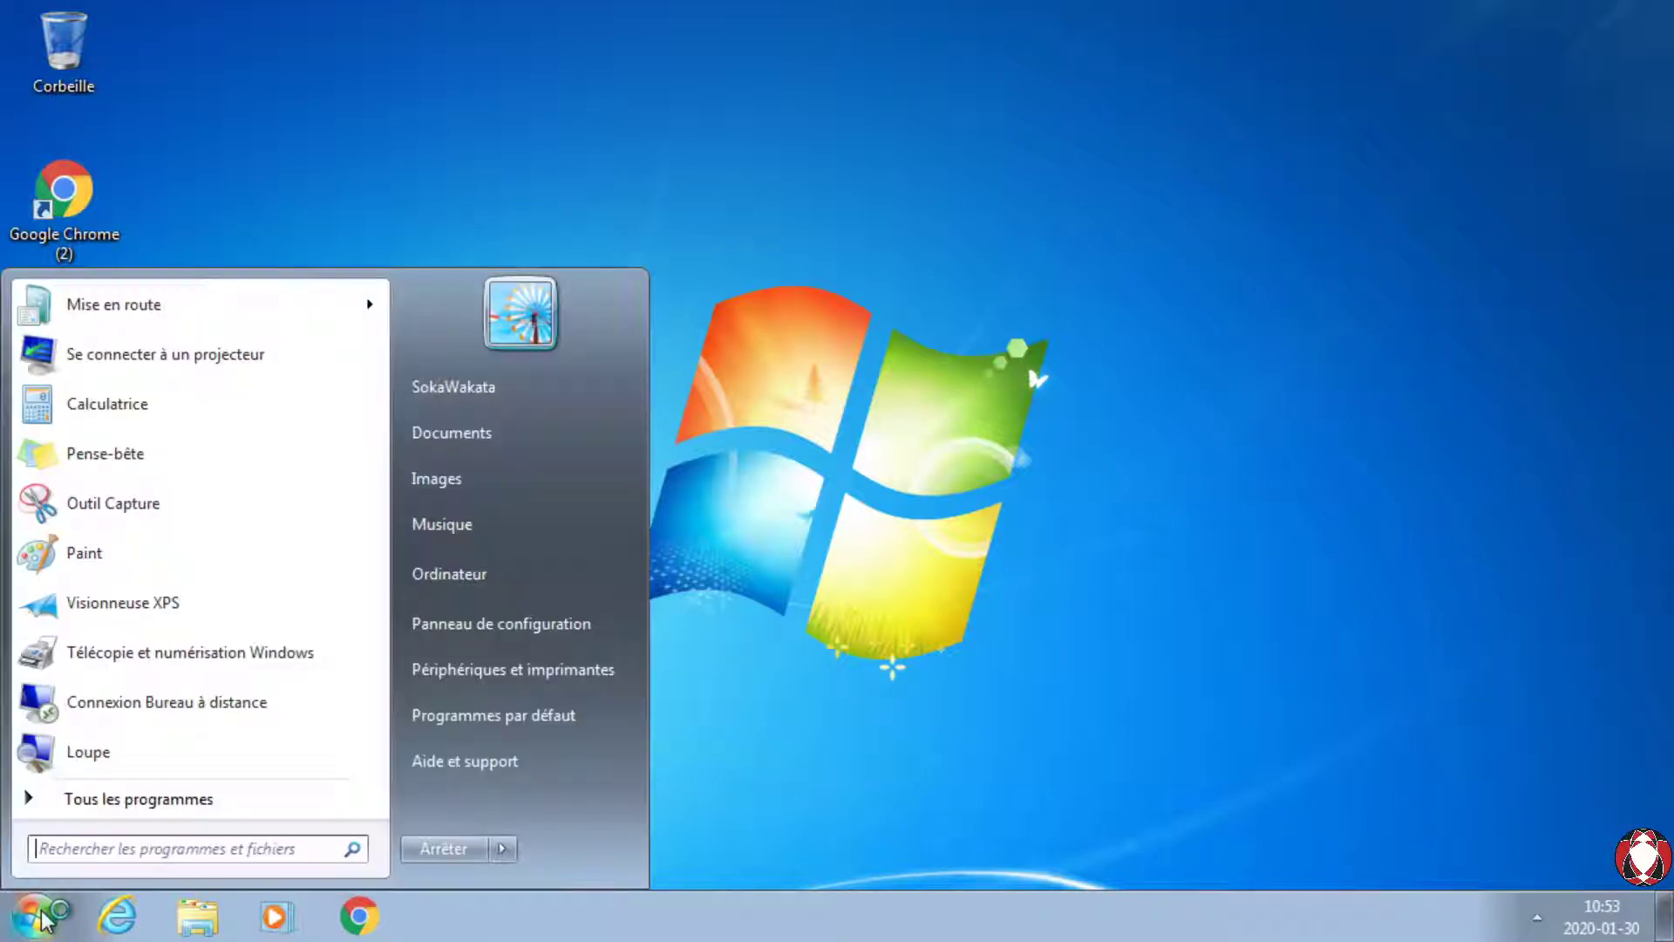
click(481, 433)
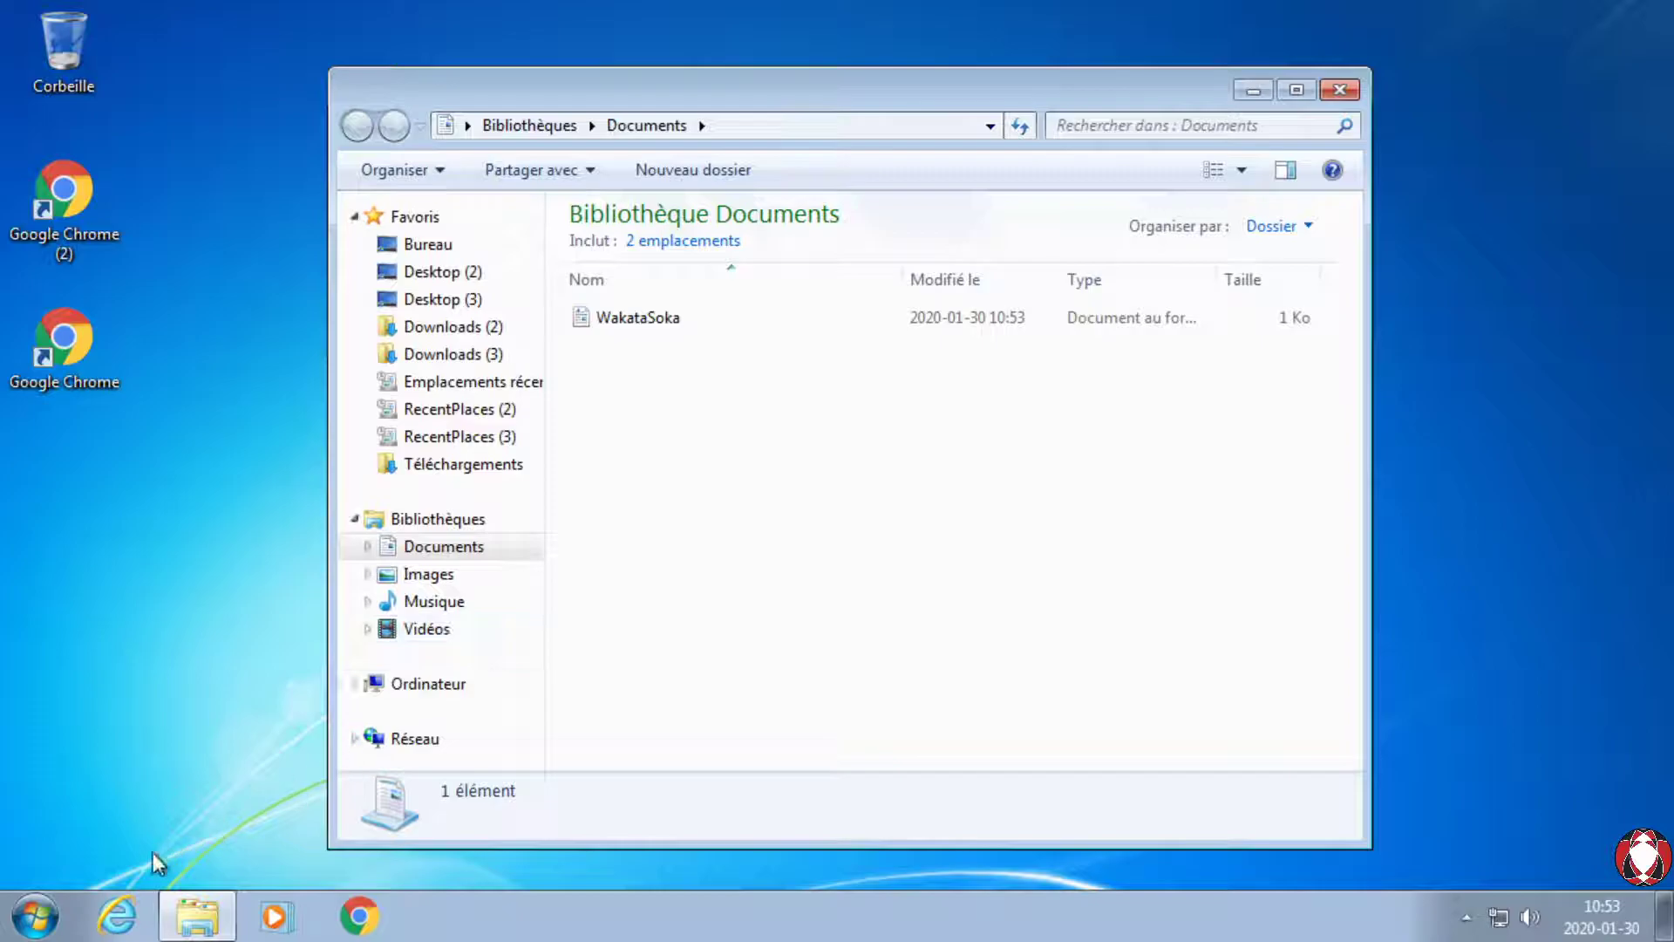
click(35, 915)
click(495, 577)
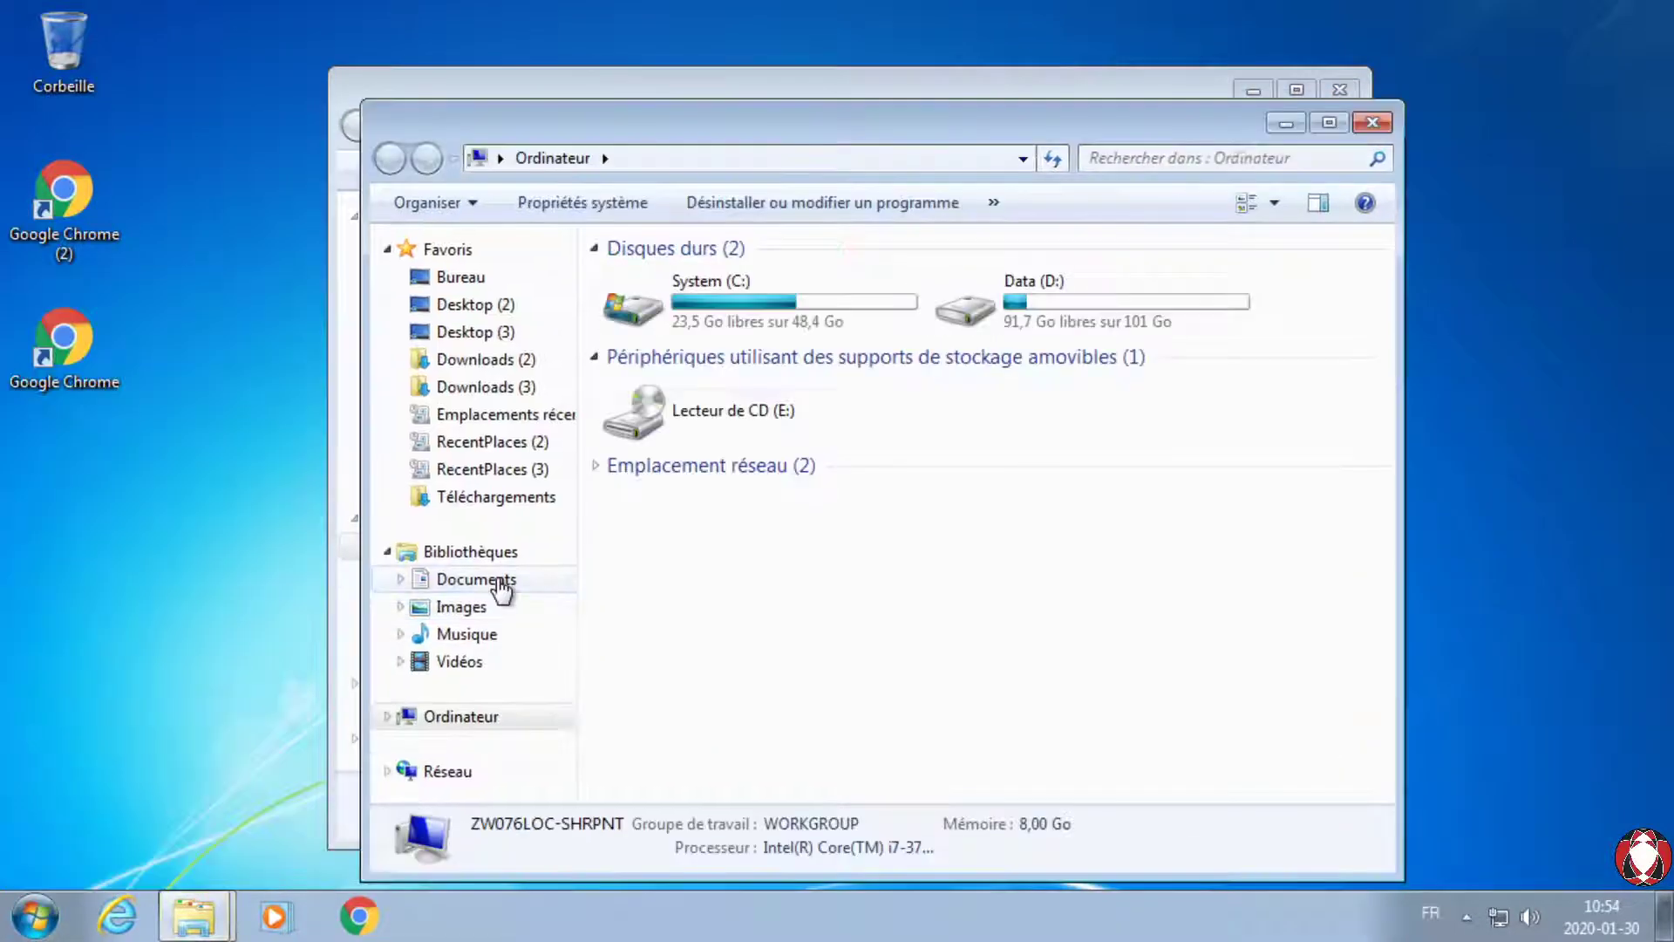
double_click(1039, 295)
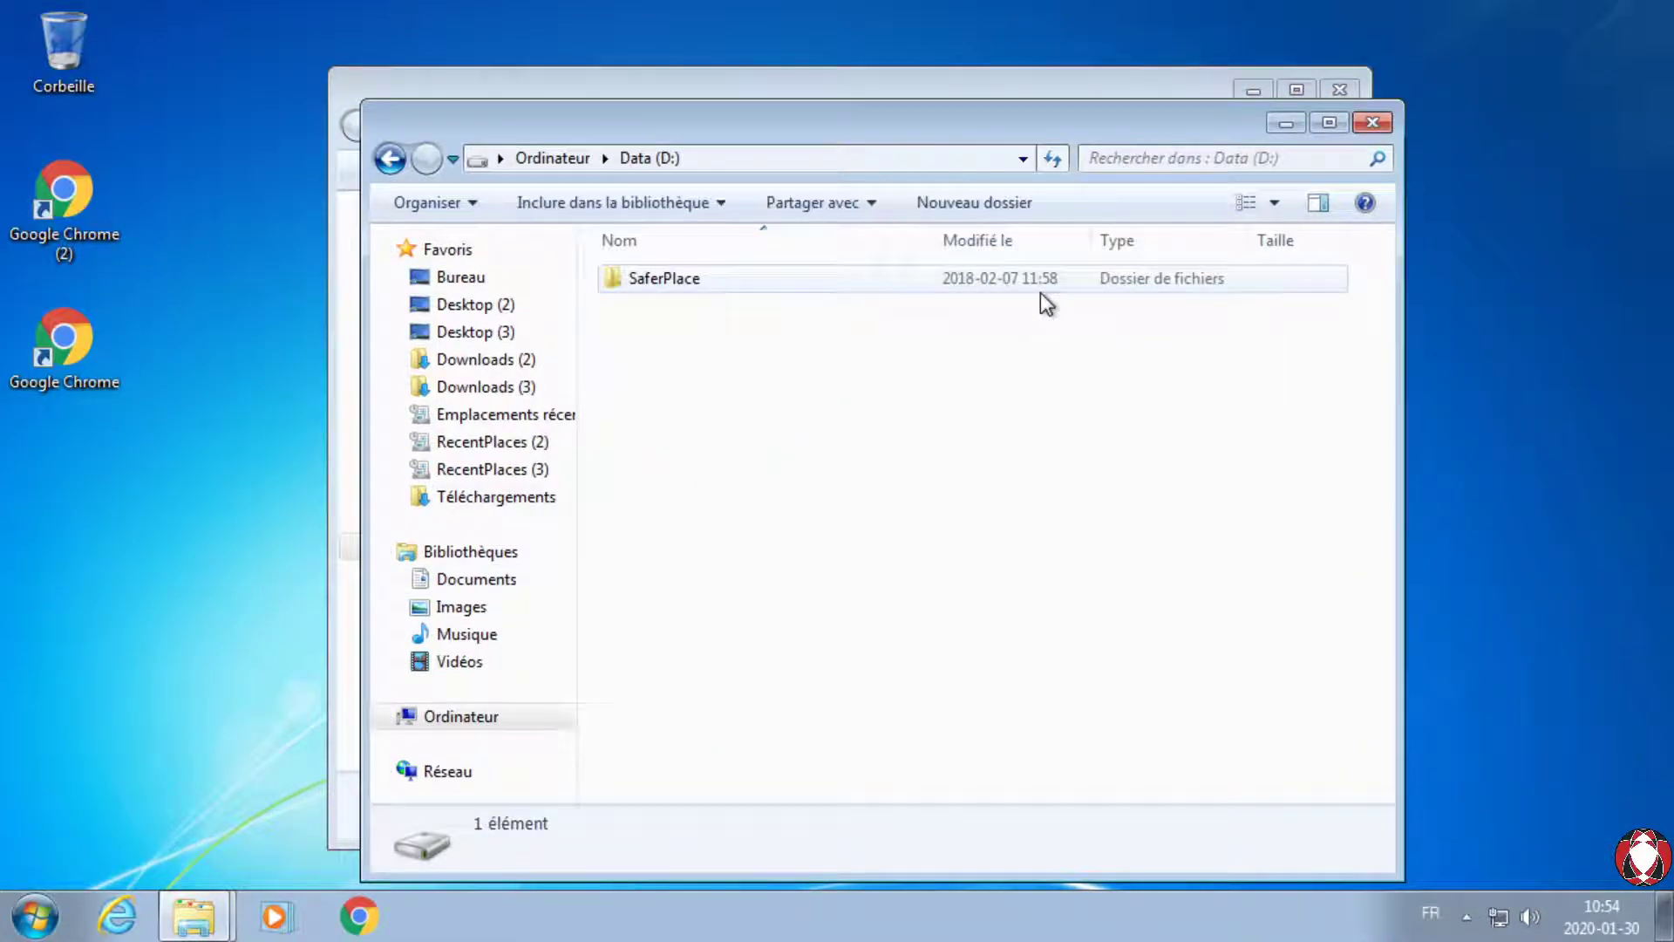
double_click(747, 280)
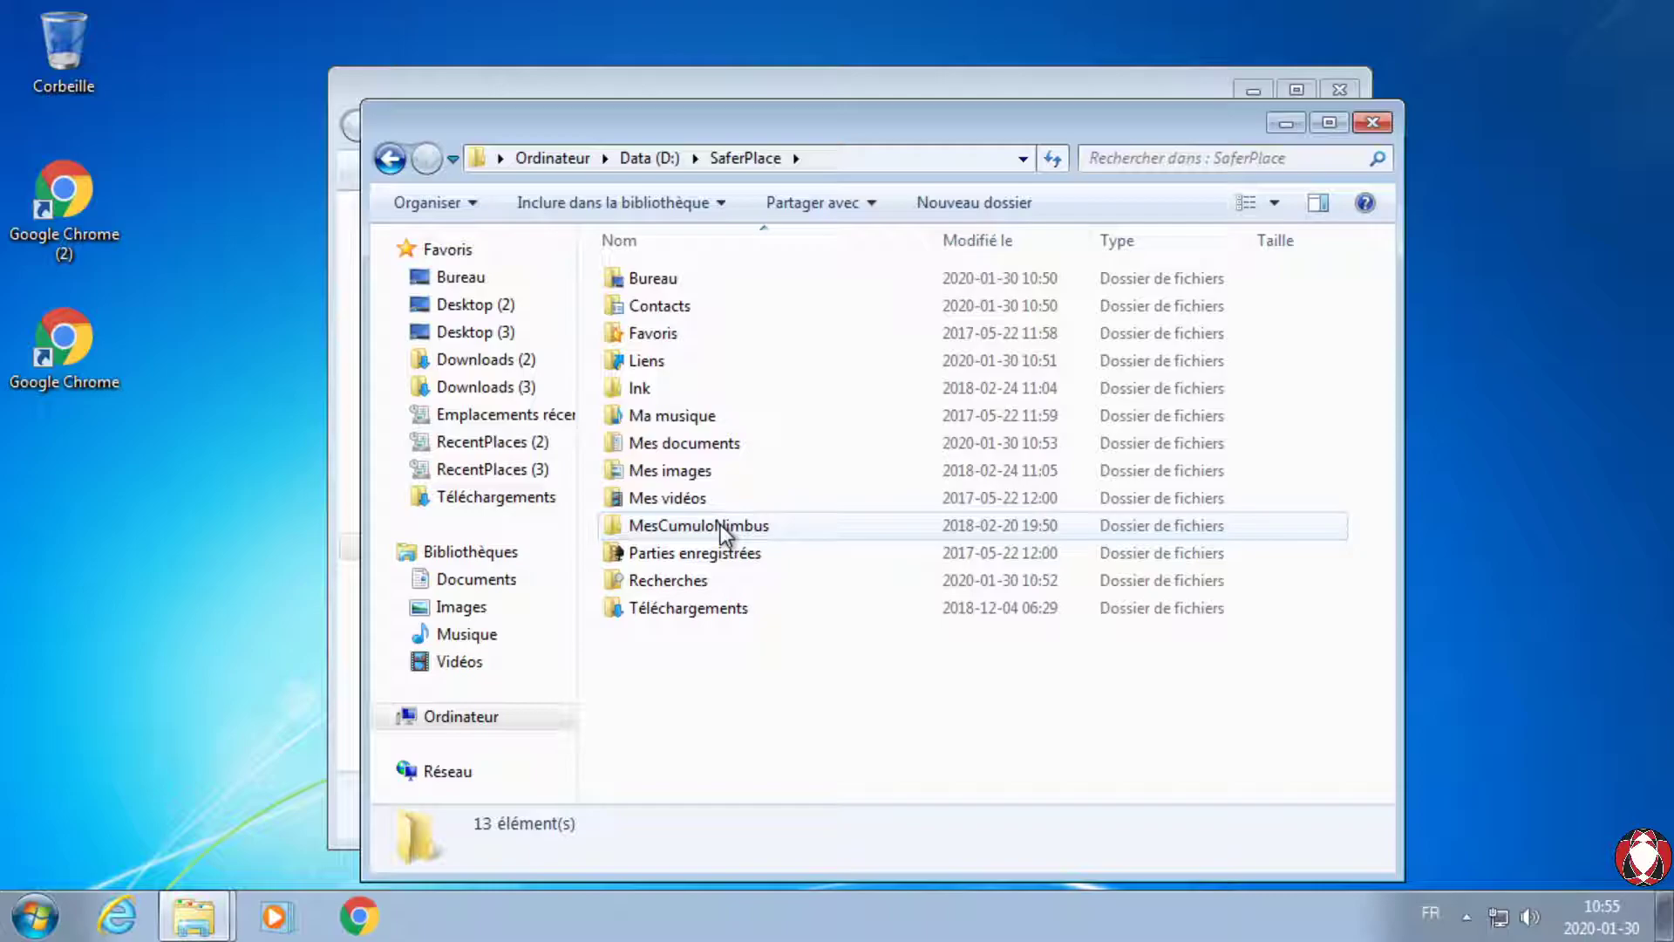
mouse_move(720, 525)
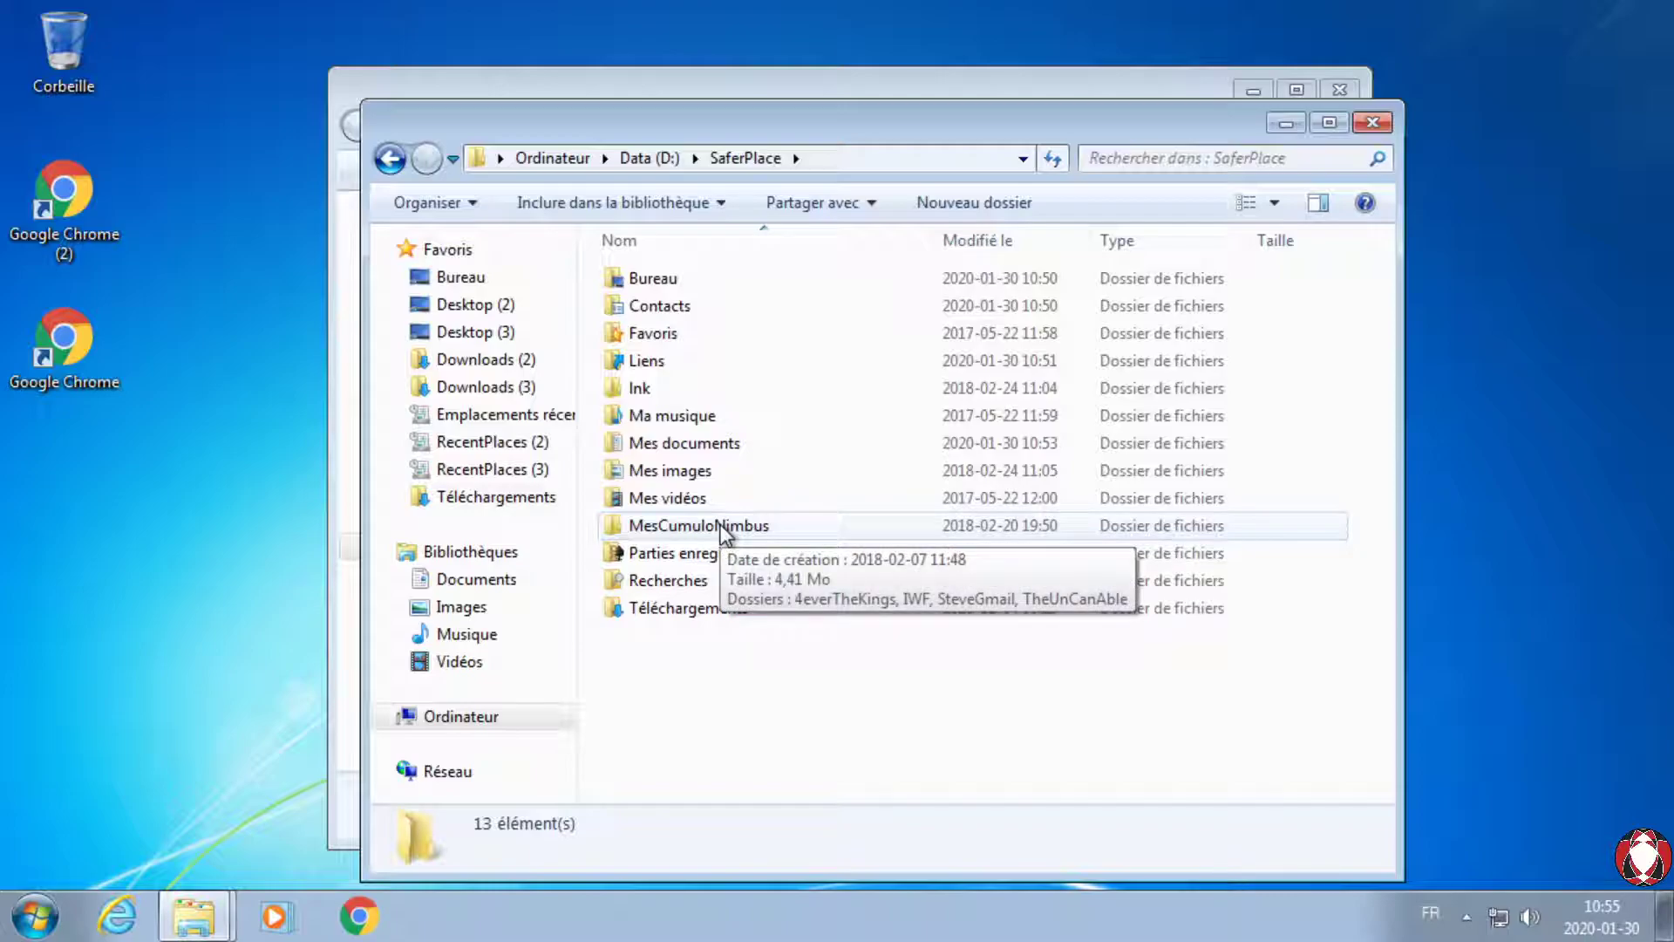
Step: Open the SokaWakata personal folder and view the location settings of its Bureau folder
click(34, 915)
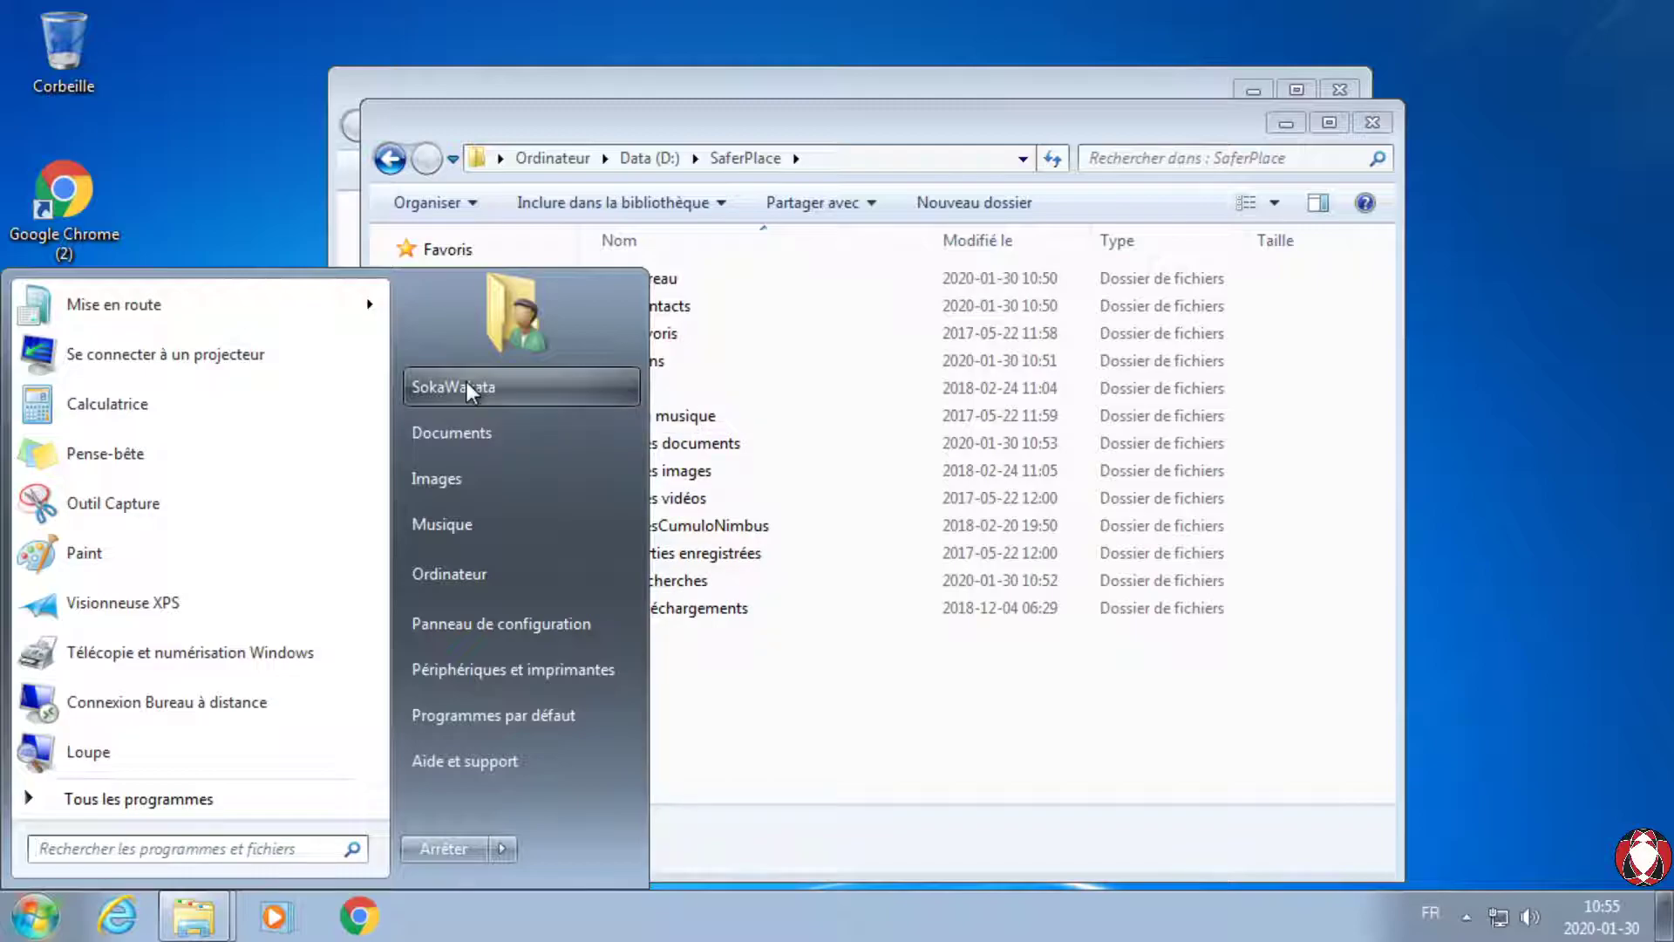
click(423, 389)
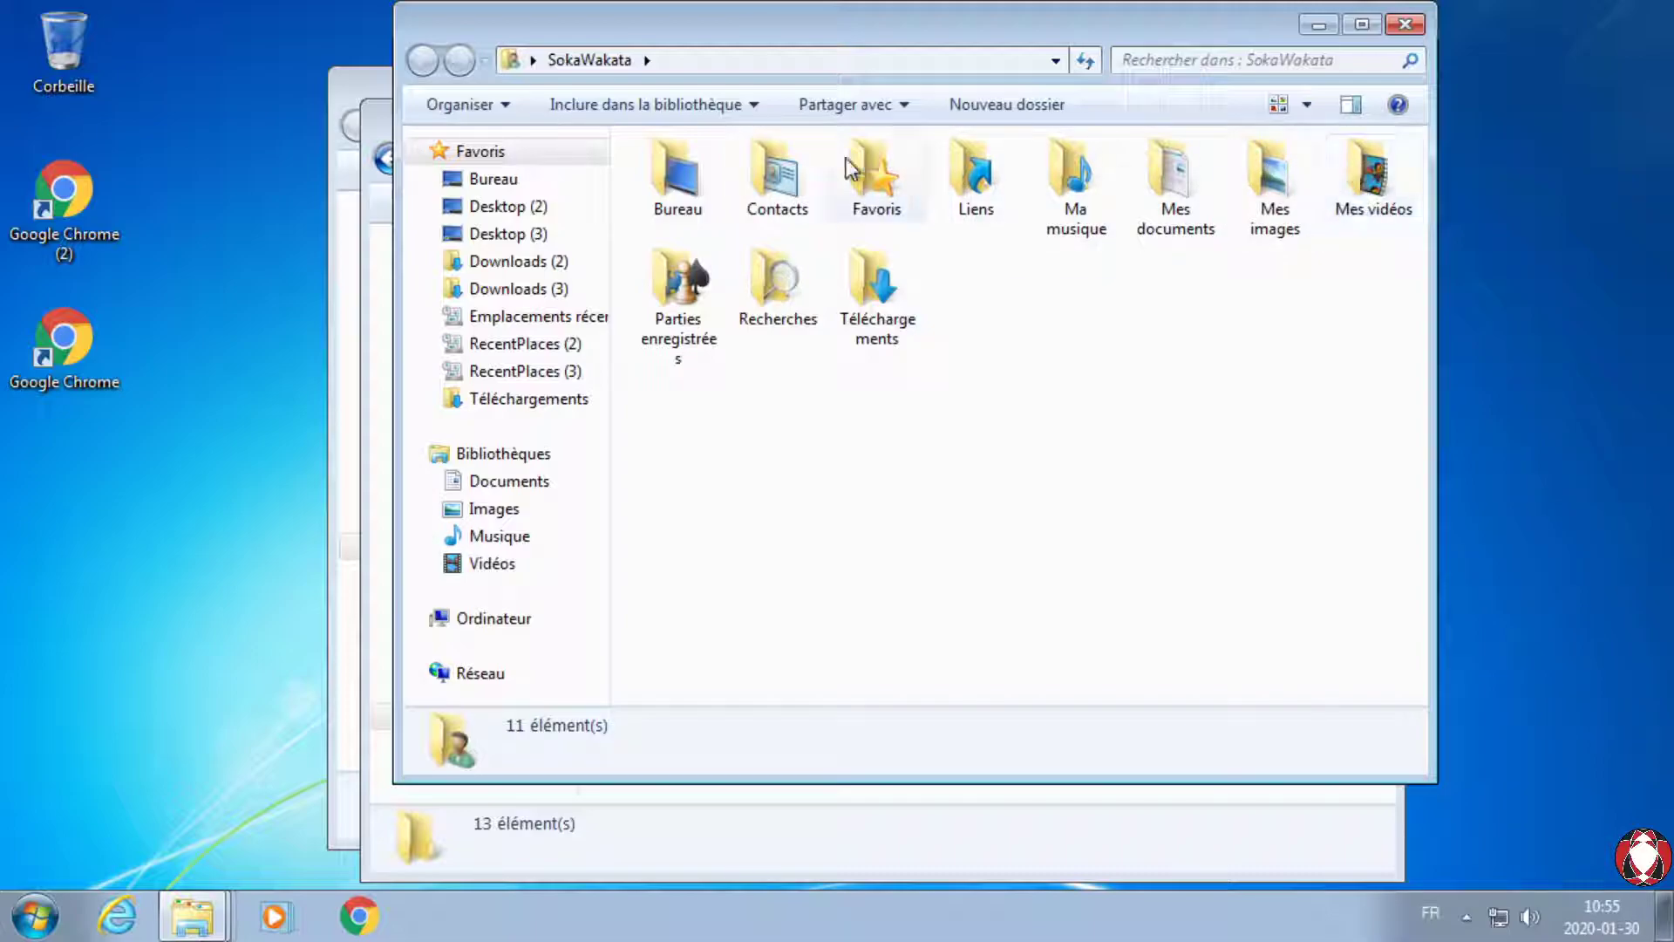
right_click(685, 176)
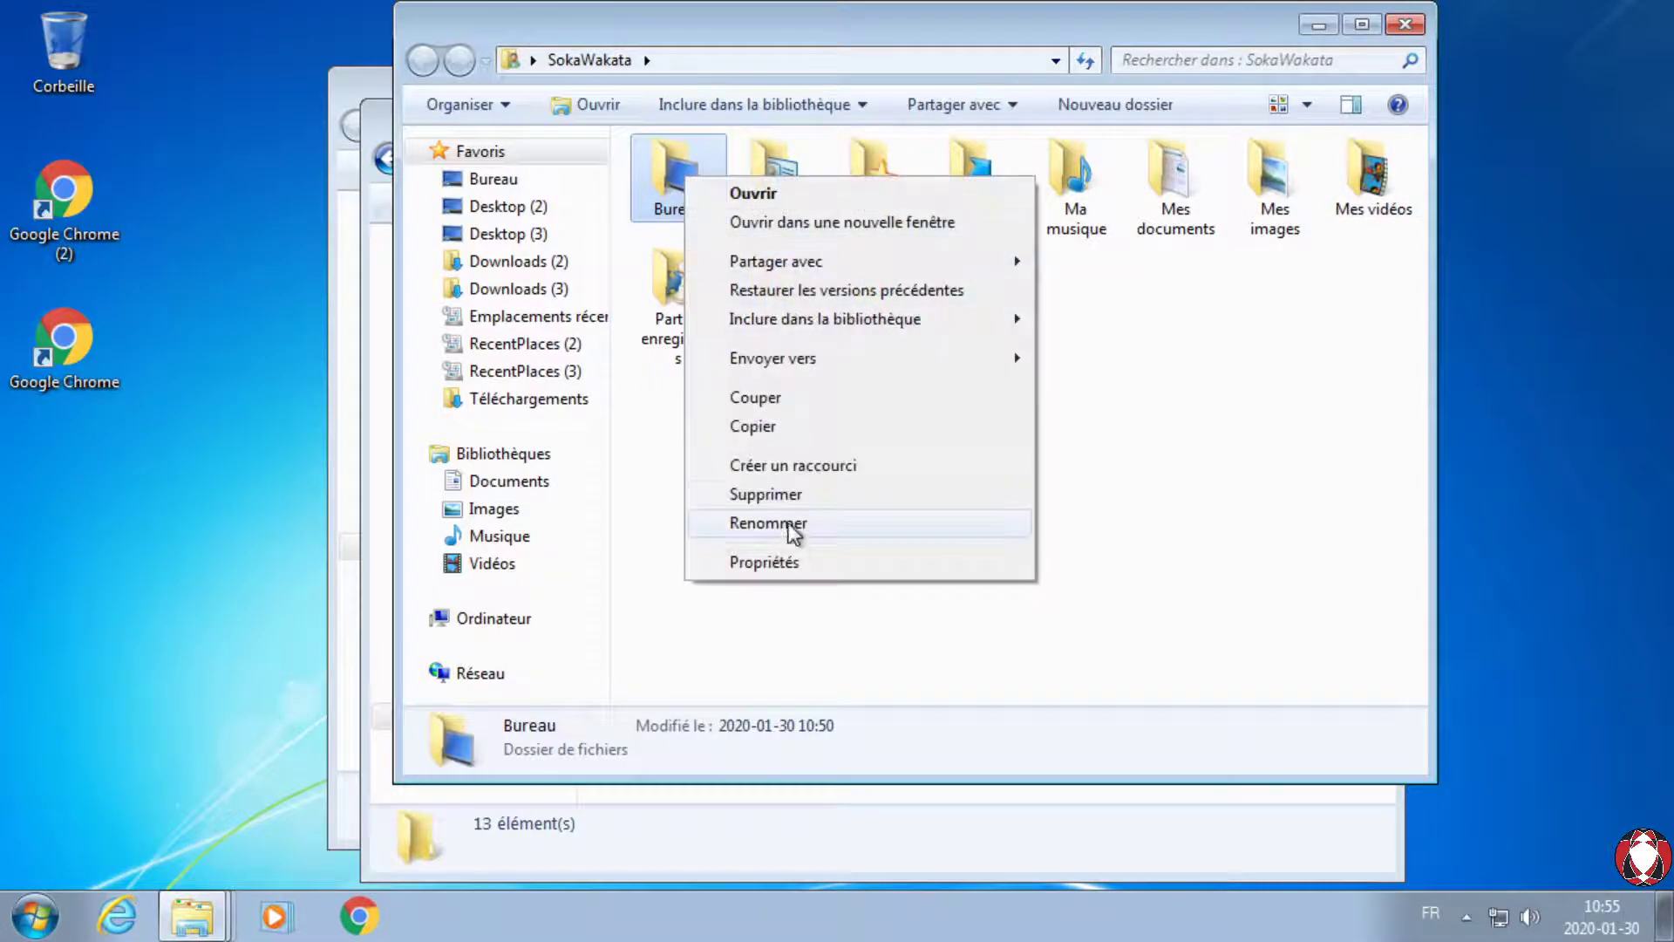
click(791, 565)
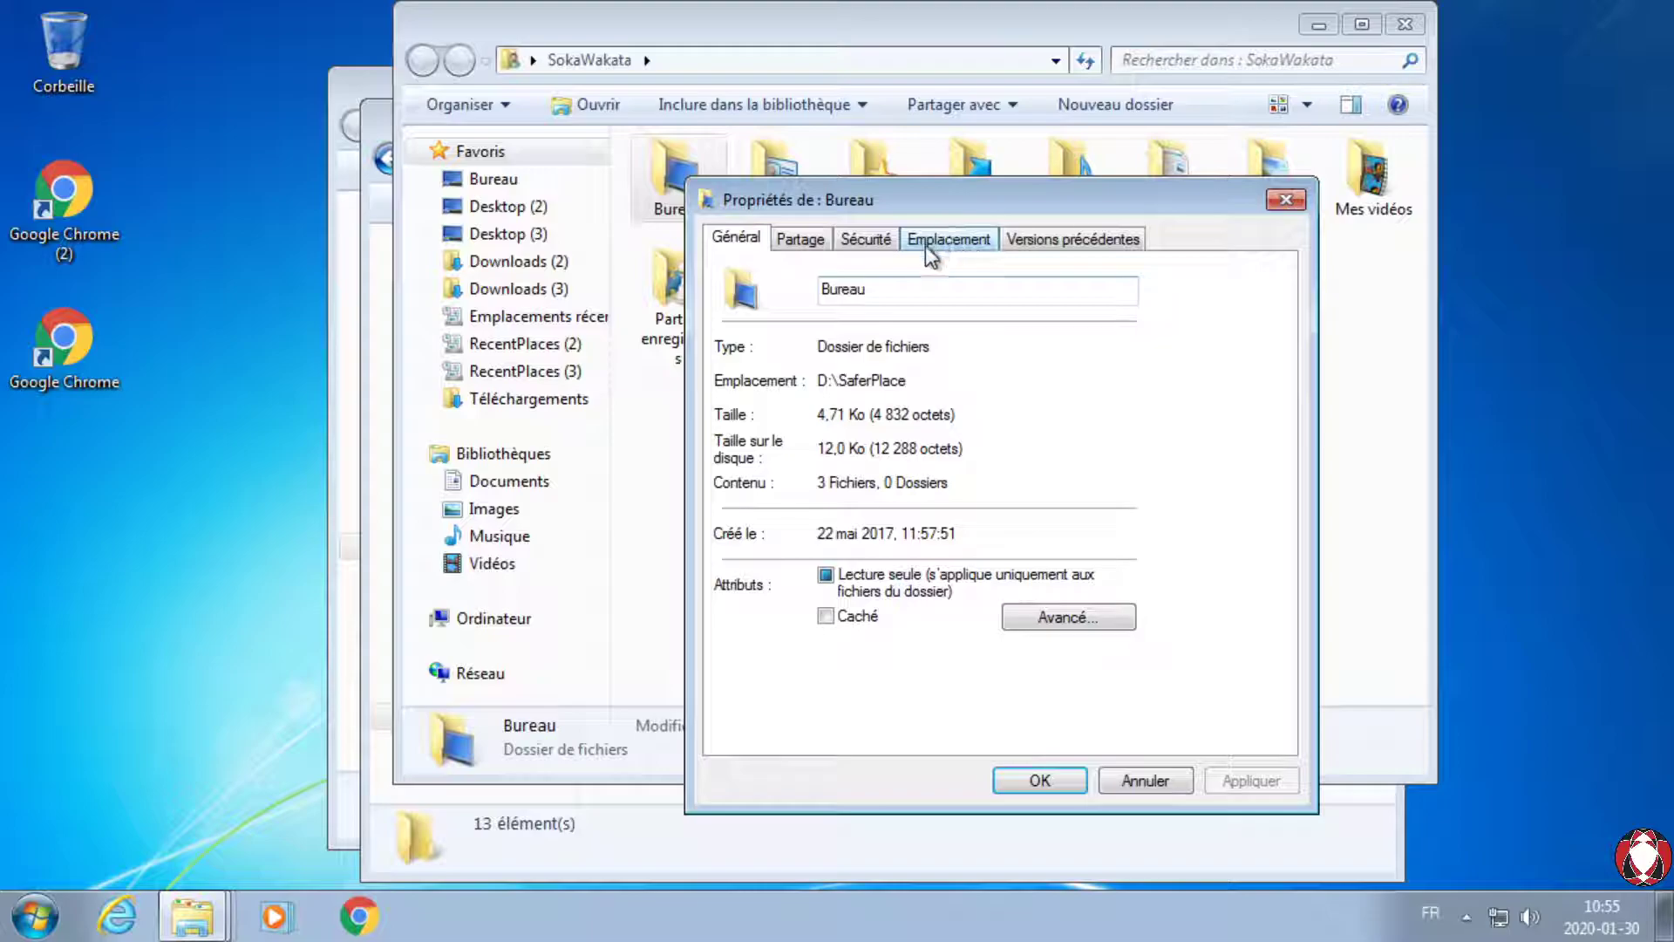
click(937, 249)
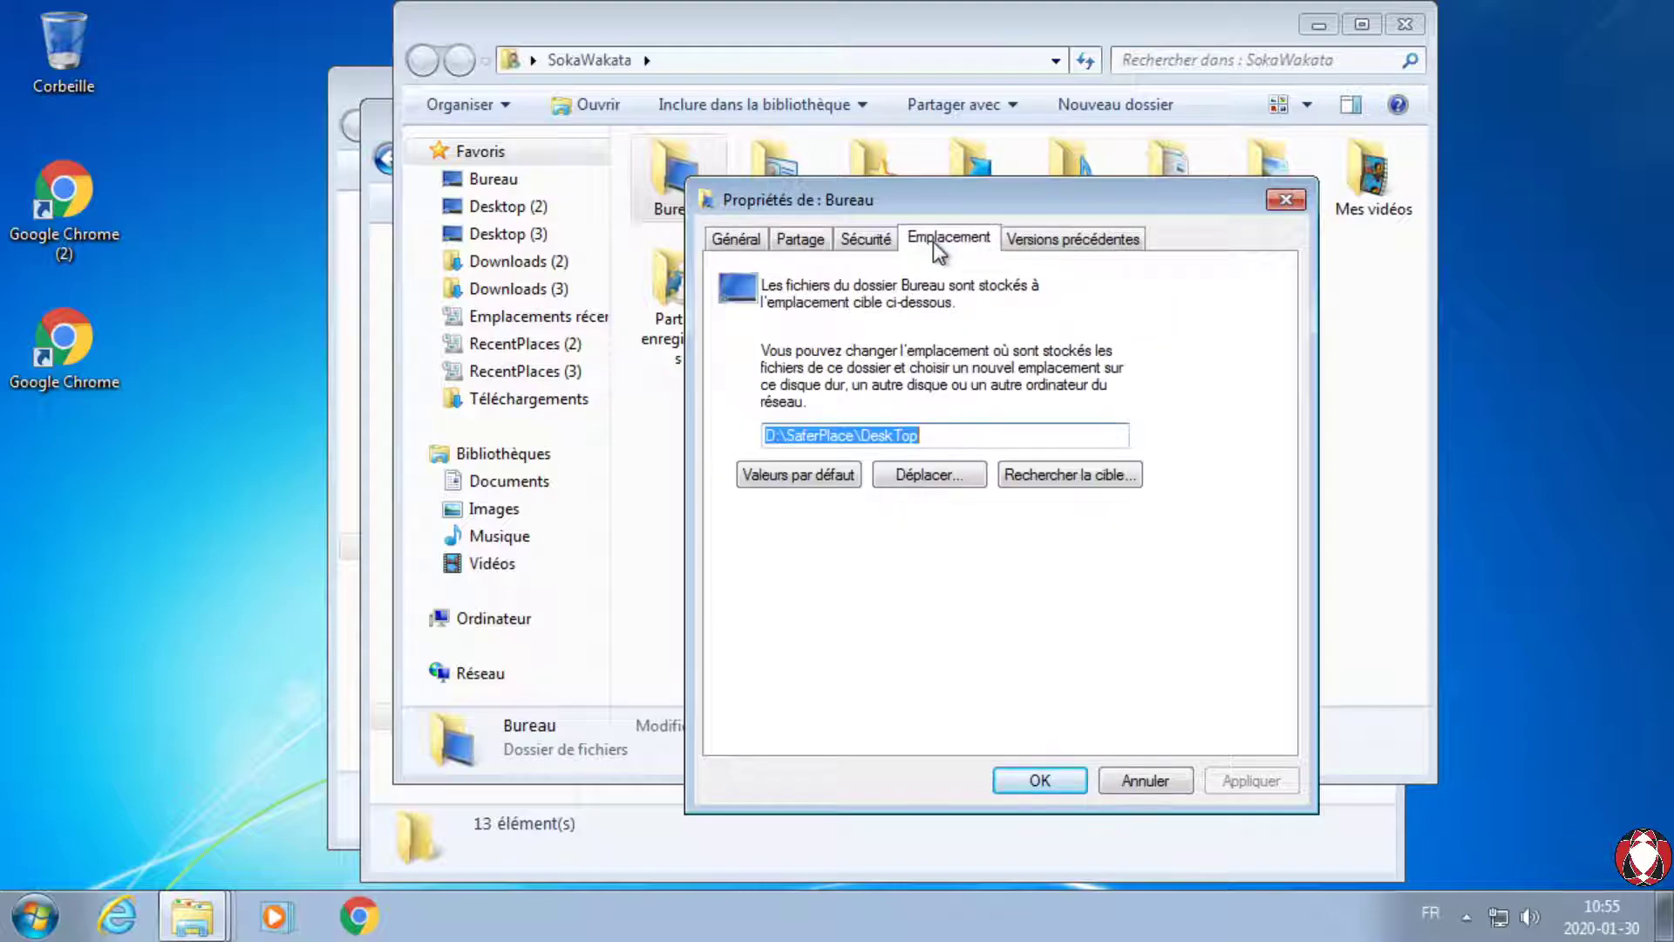
Step: Browse the possible destination folders for Bureau in SaferPlace on Data (D:), and leave without choosing one
click(922, 486)
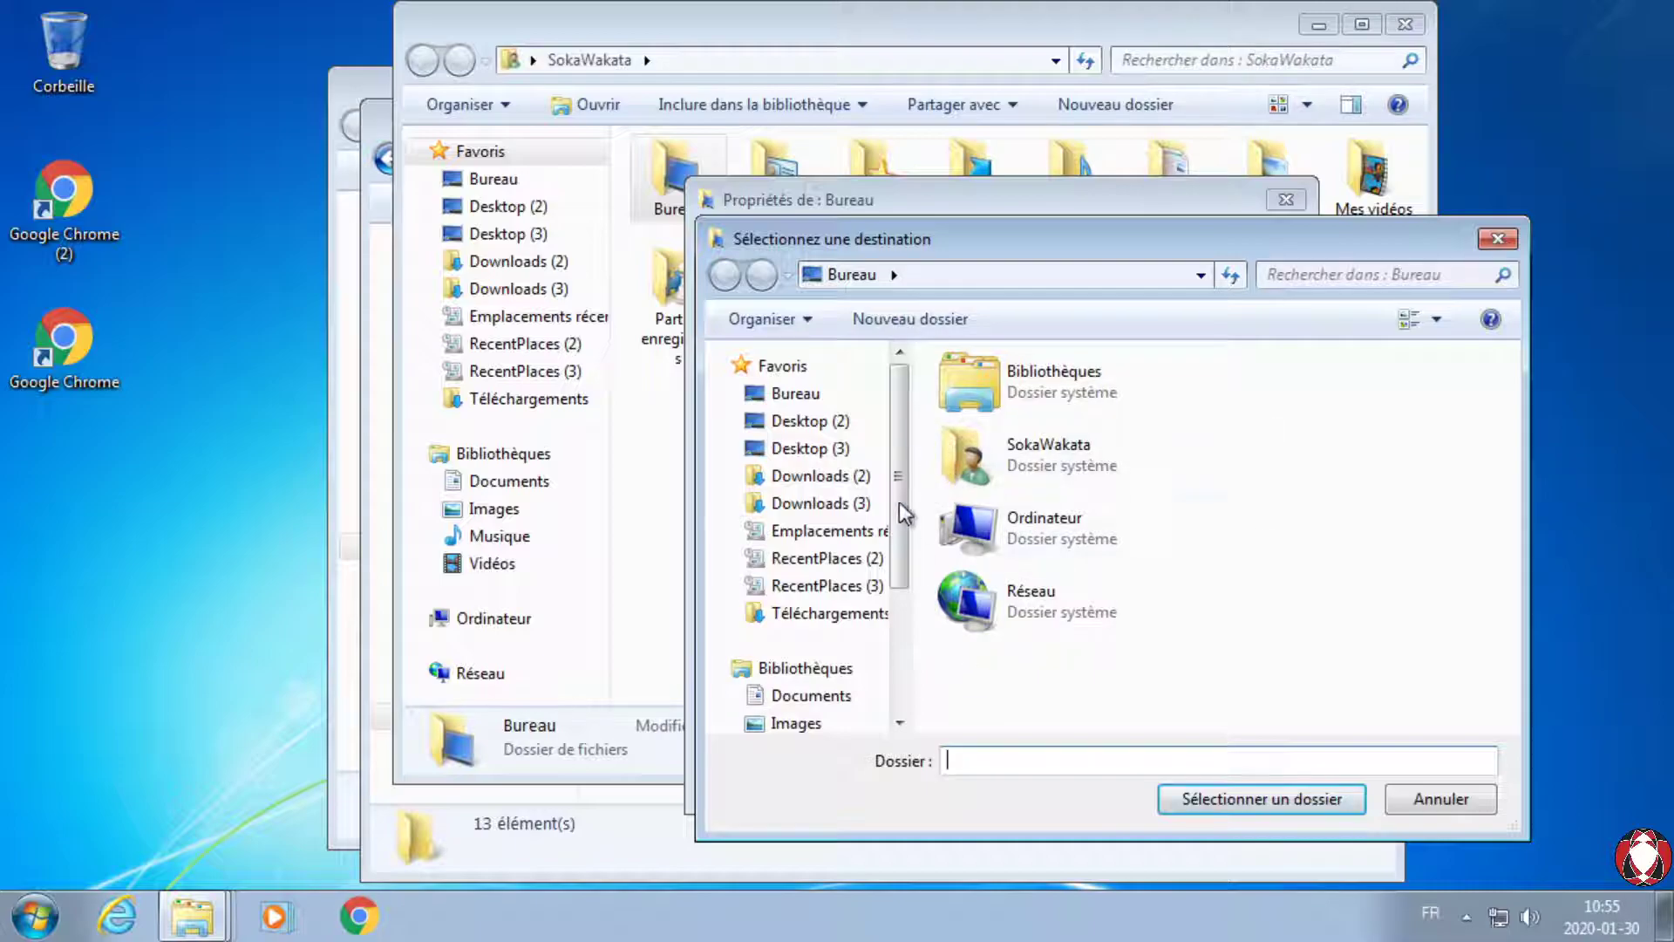
double_click(974, 533)
double_click(968, 478)
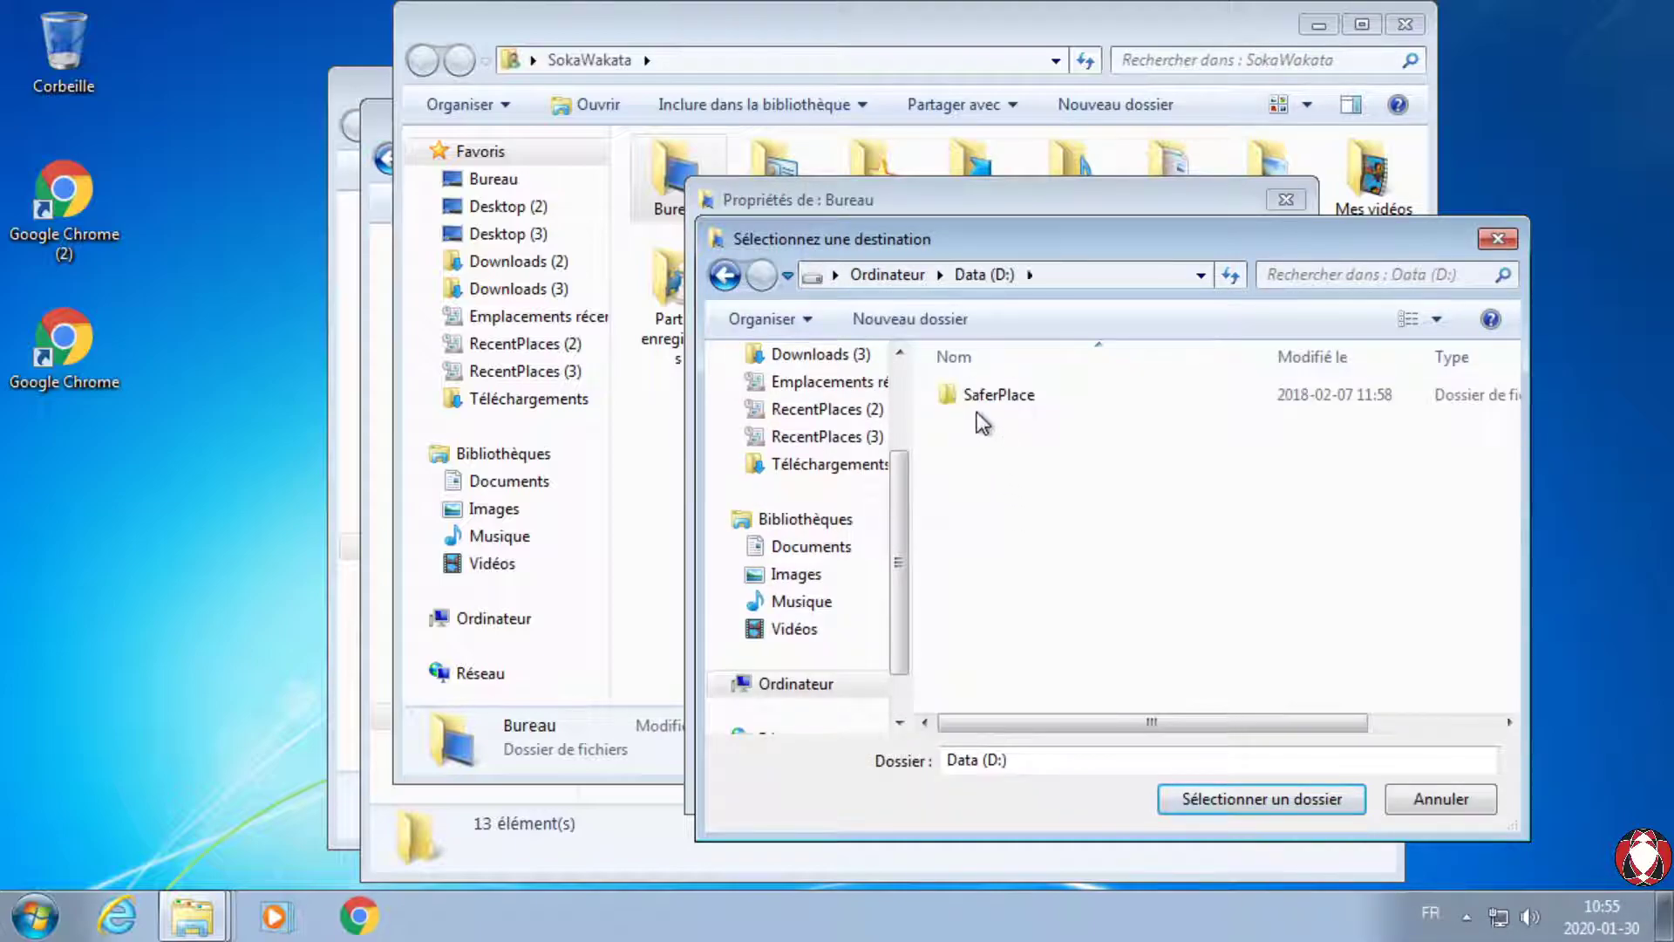
double_click(983, 404)
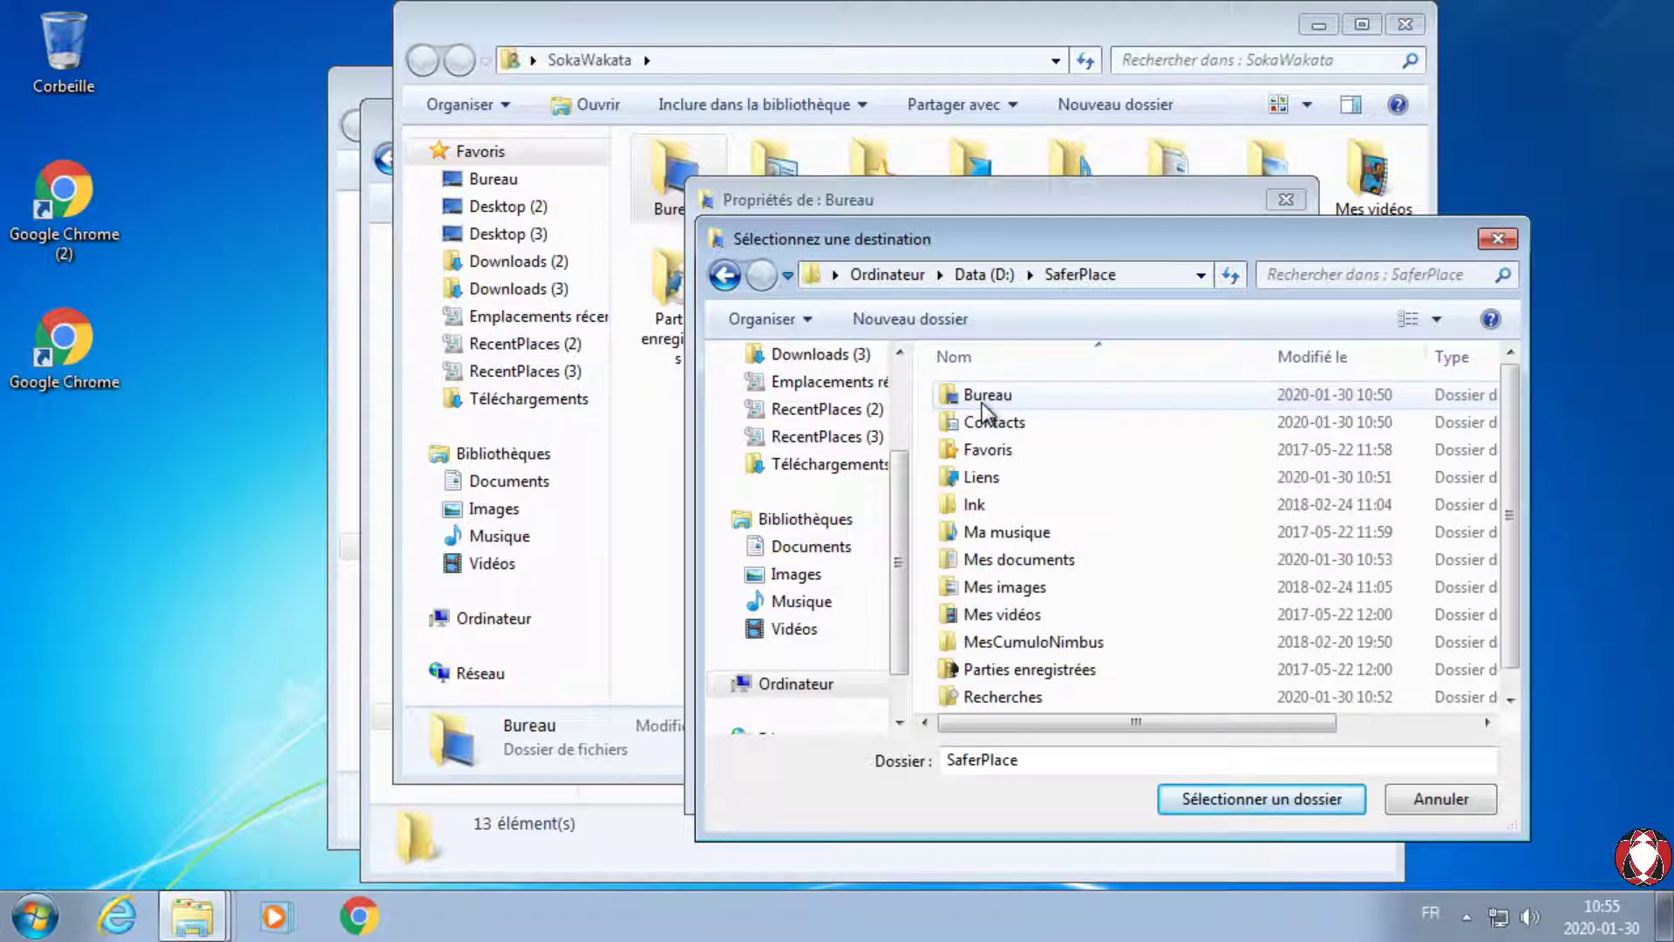
click(1449, 801)
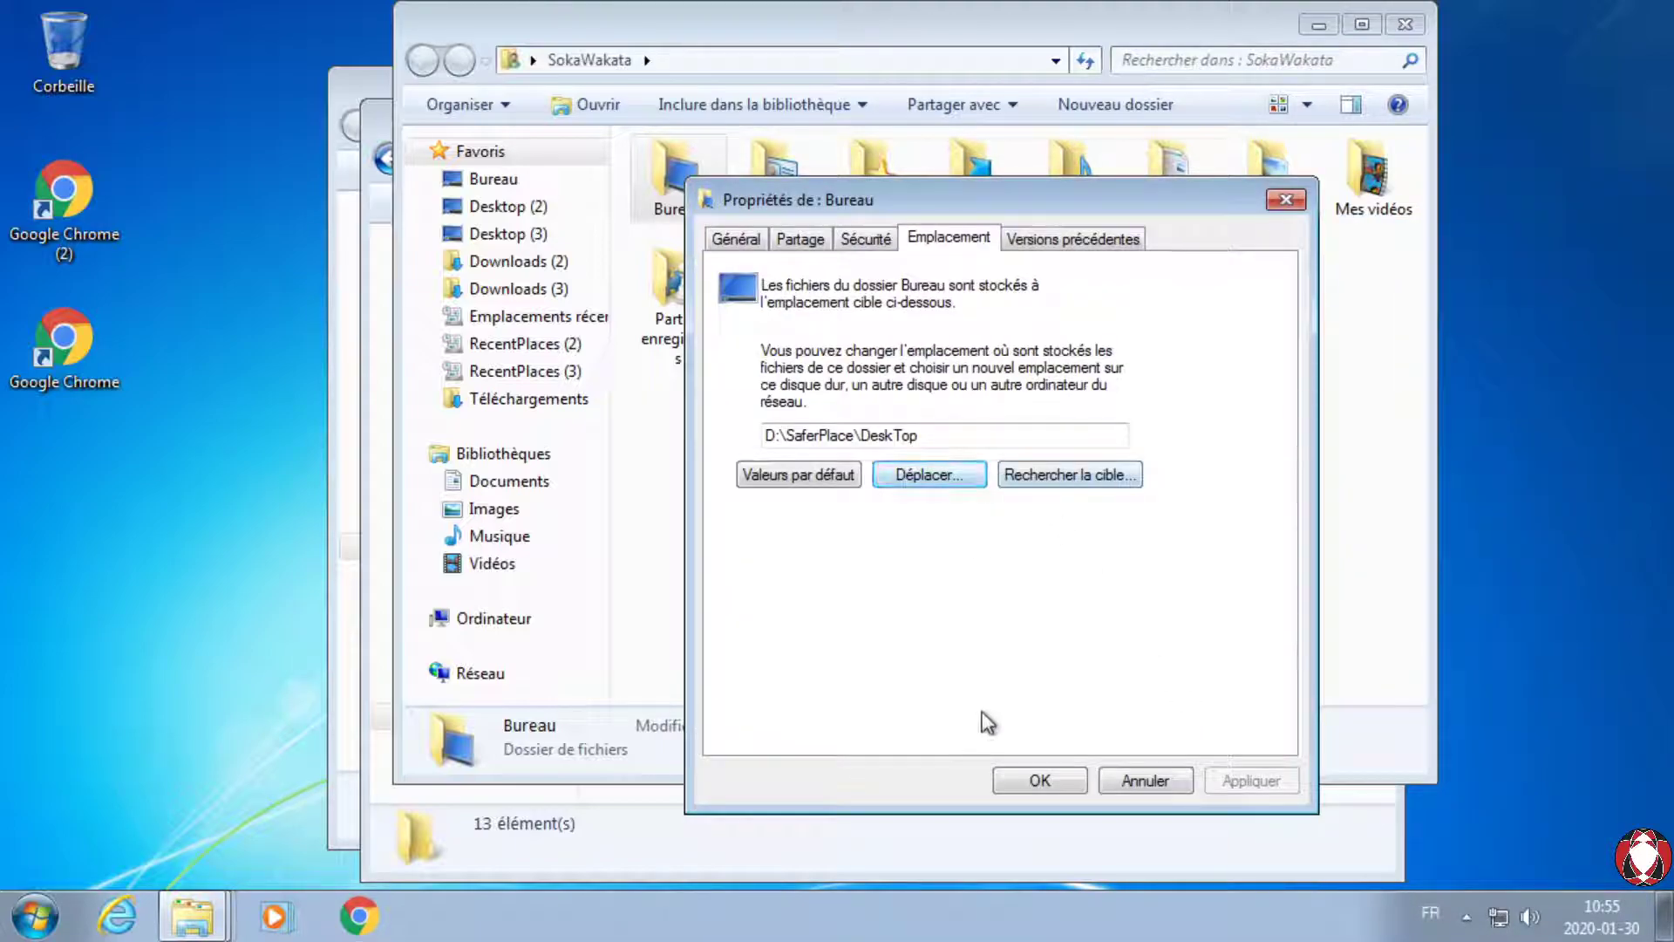
Step: Dismiss Bureau's properties and the SokaWakata folder window, and view the computer's drives, checking the space on Data (D:)
click(1148, 781)
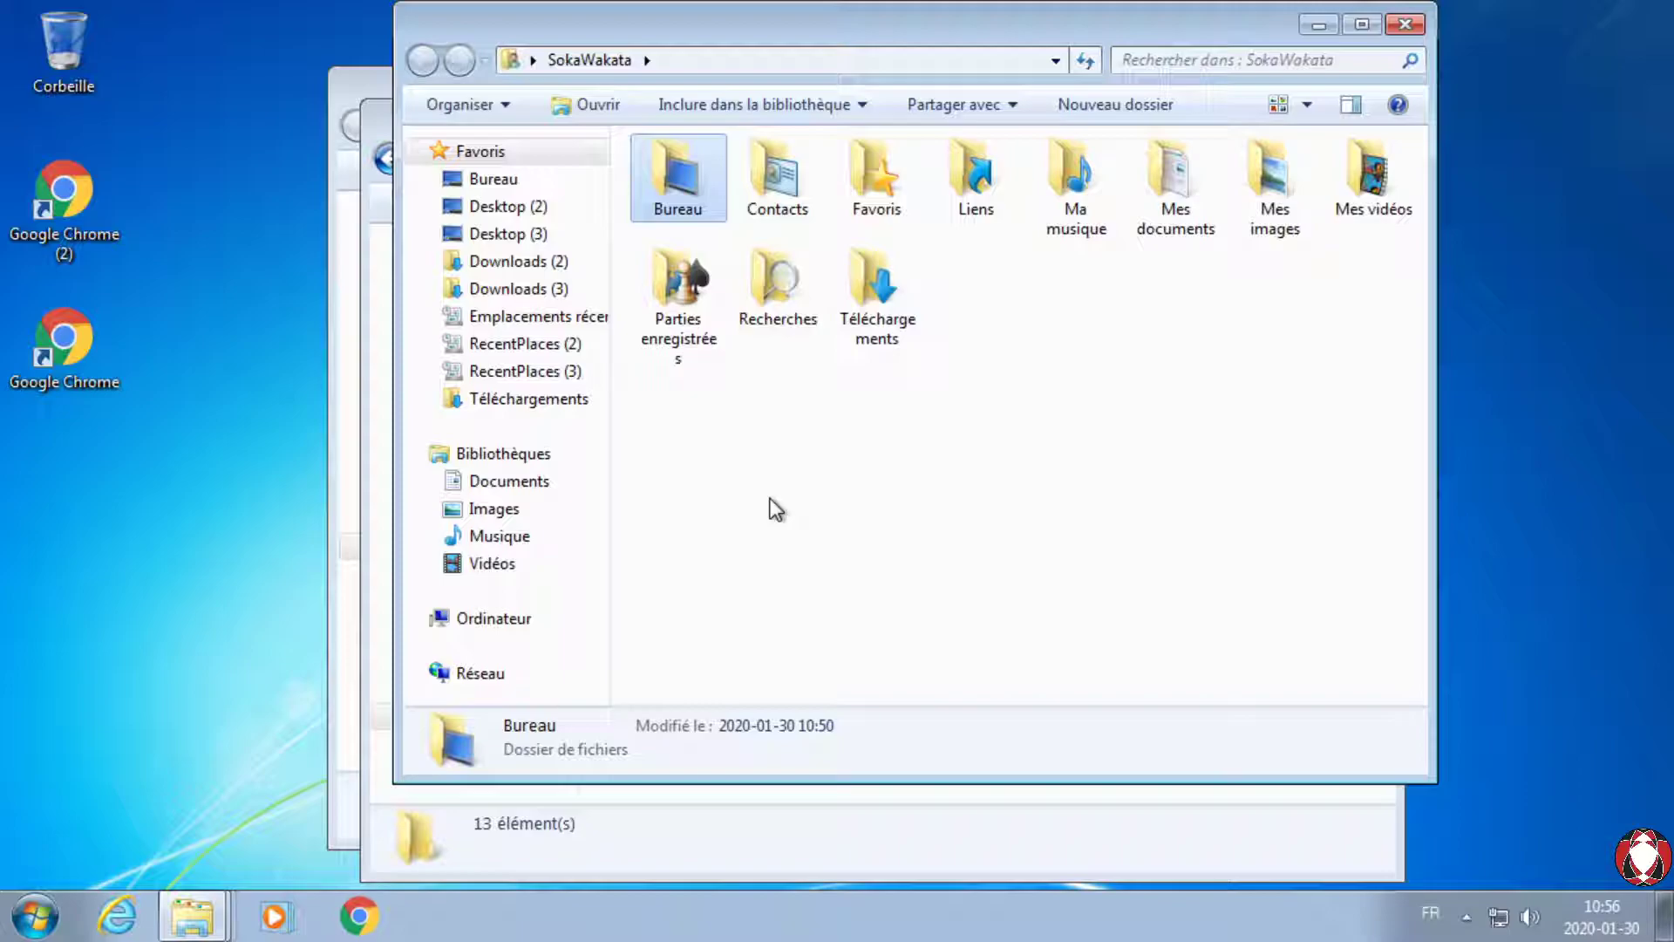
click(1405, 26)
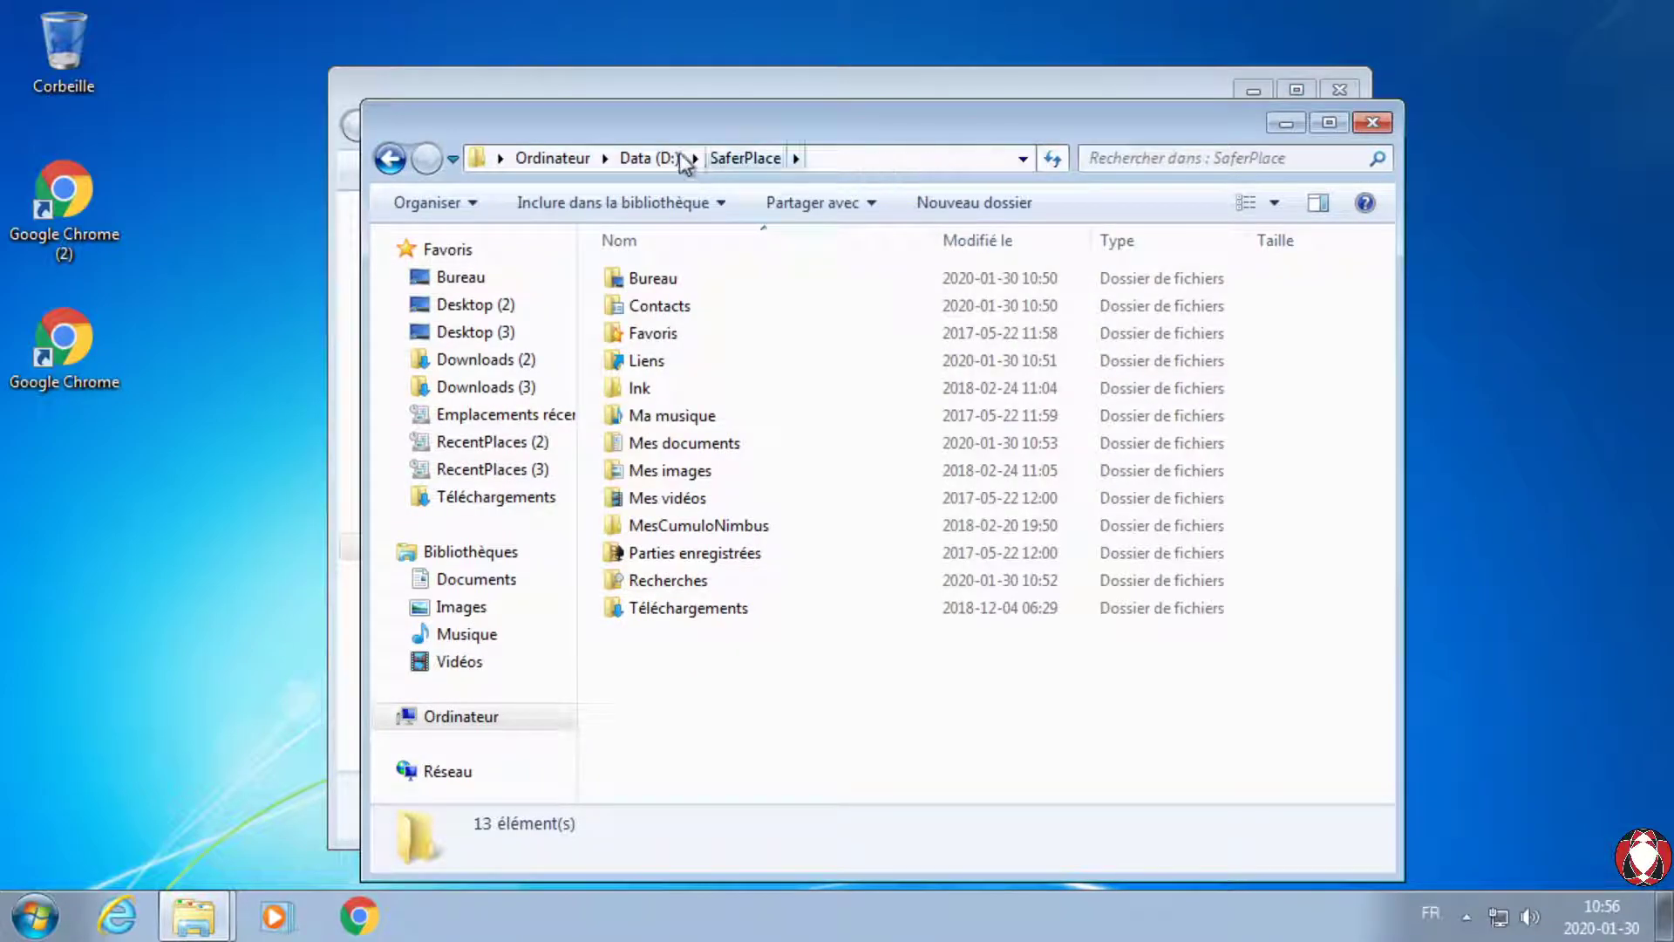
click(542, 158)
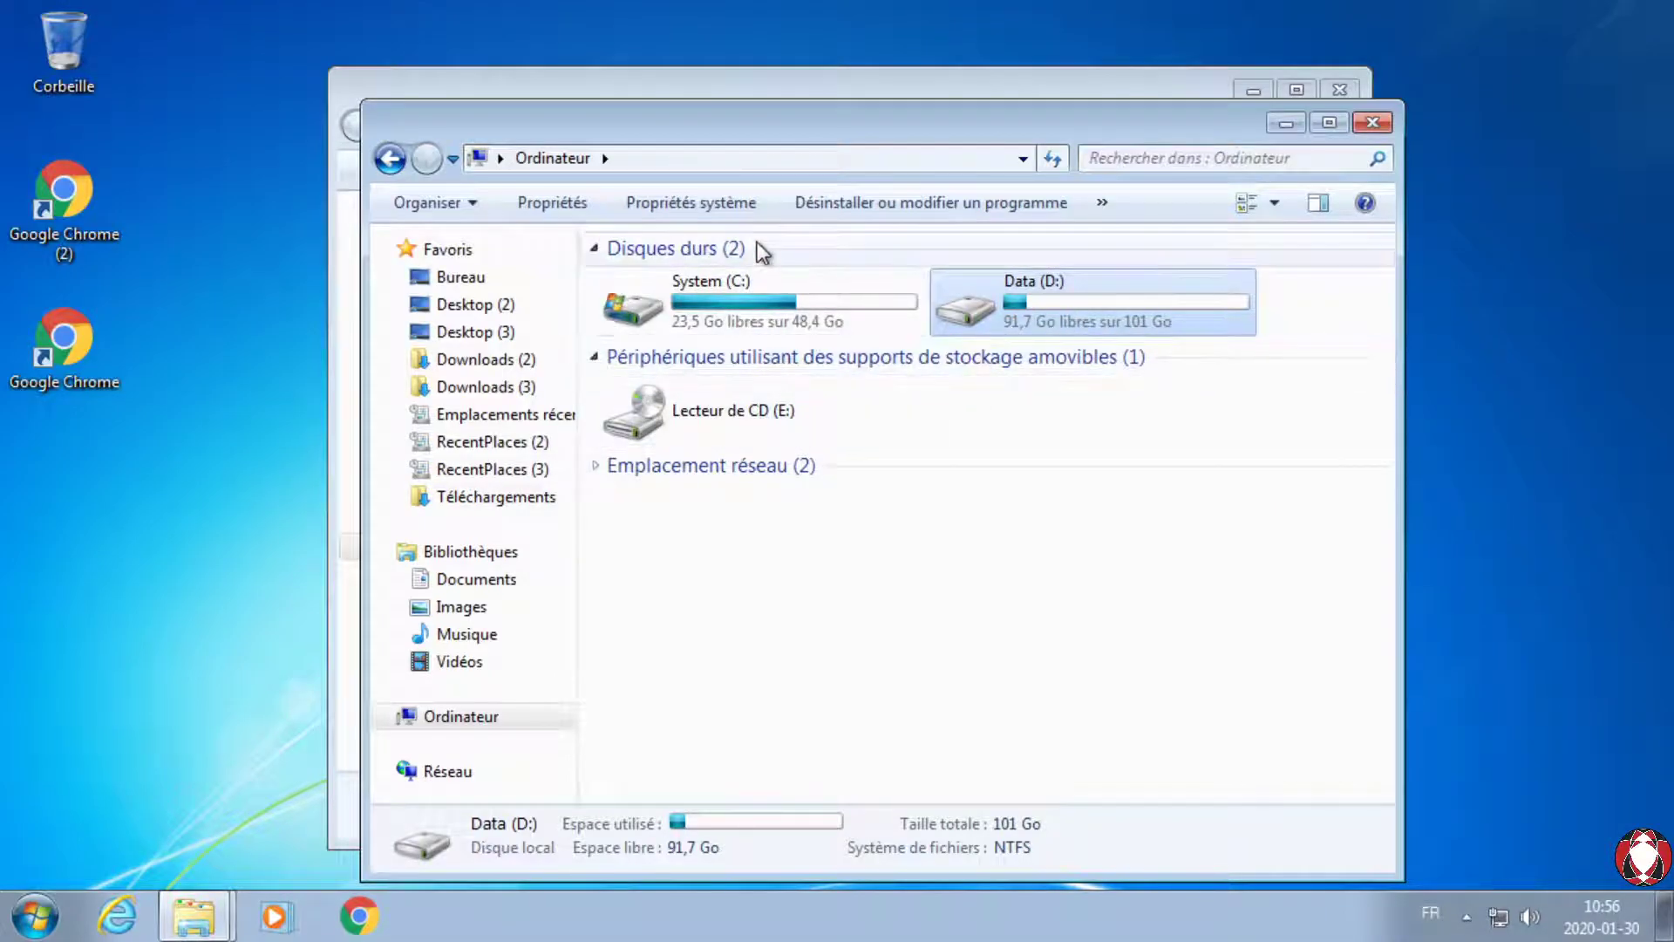
mouse_move(761, 818)
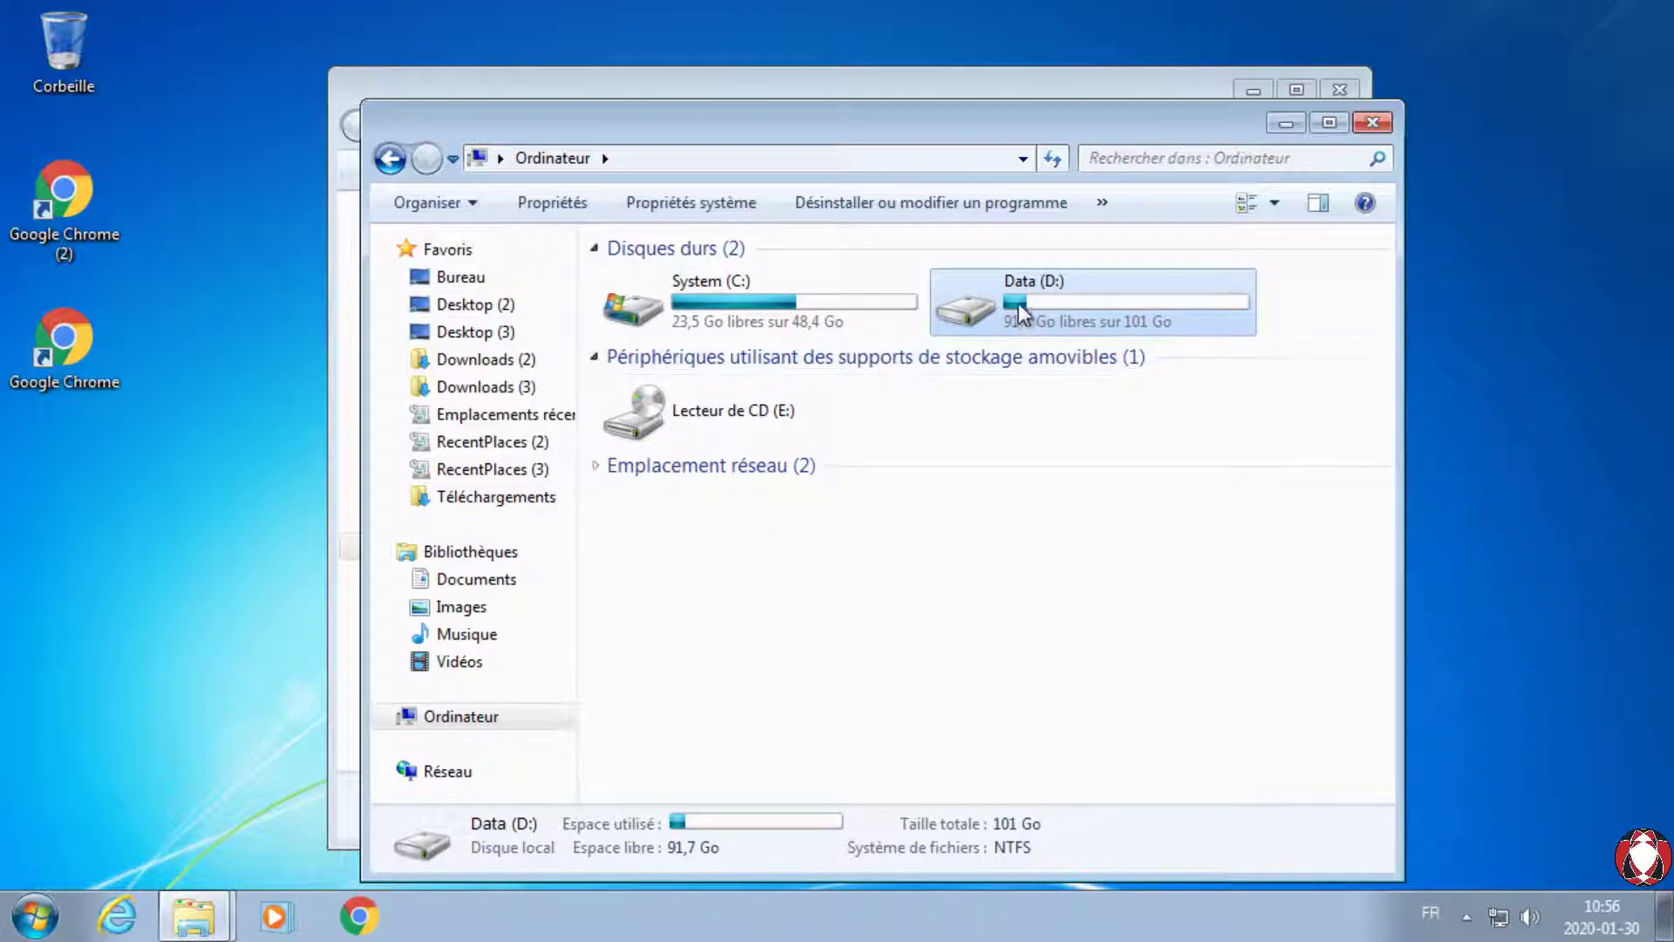
mouse_move(1027, 318)
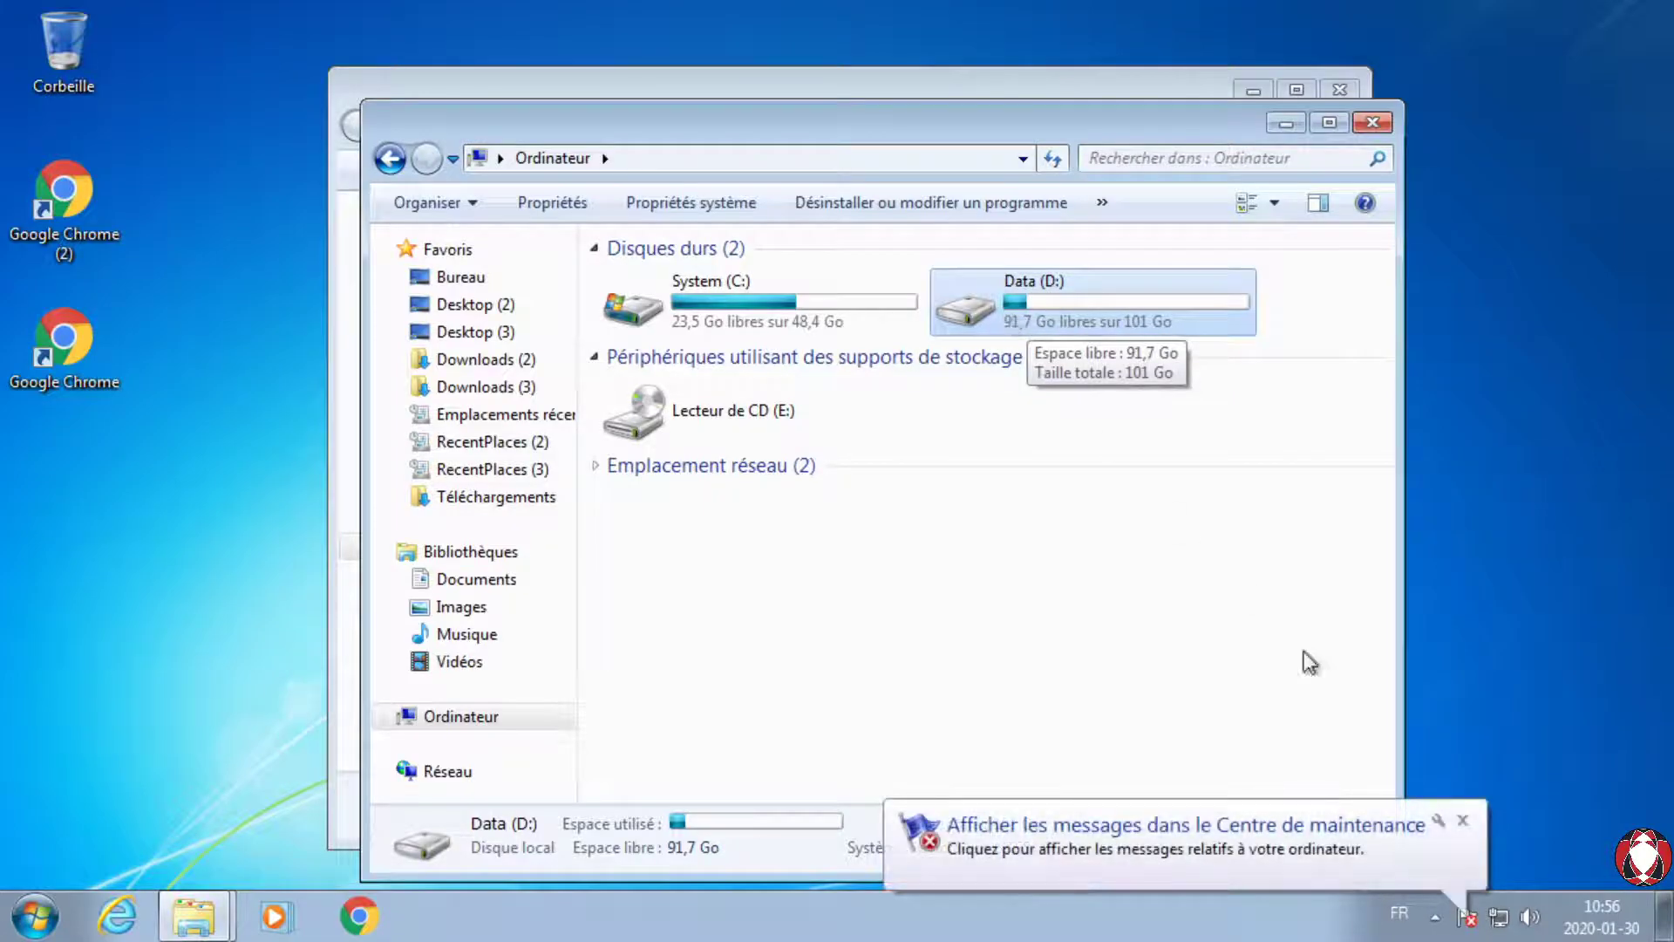
Step: Review the contents of the SaferPlace folder on Data (D:) and return to the drive overview in Ordinateur
double_click(1055, 300)
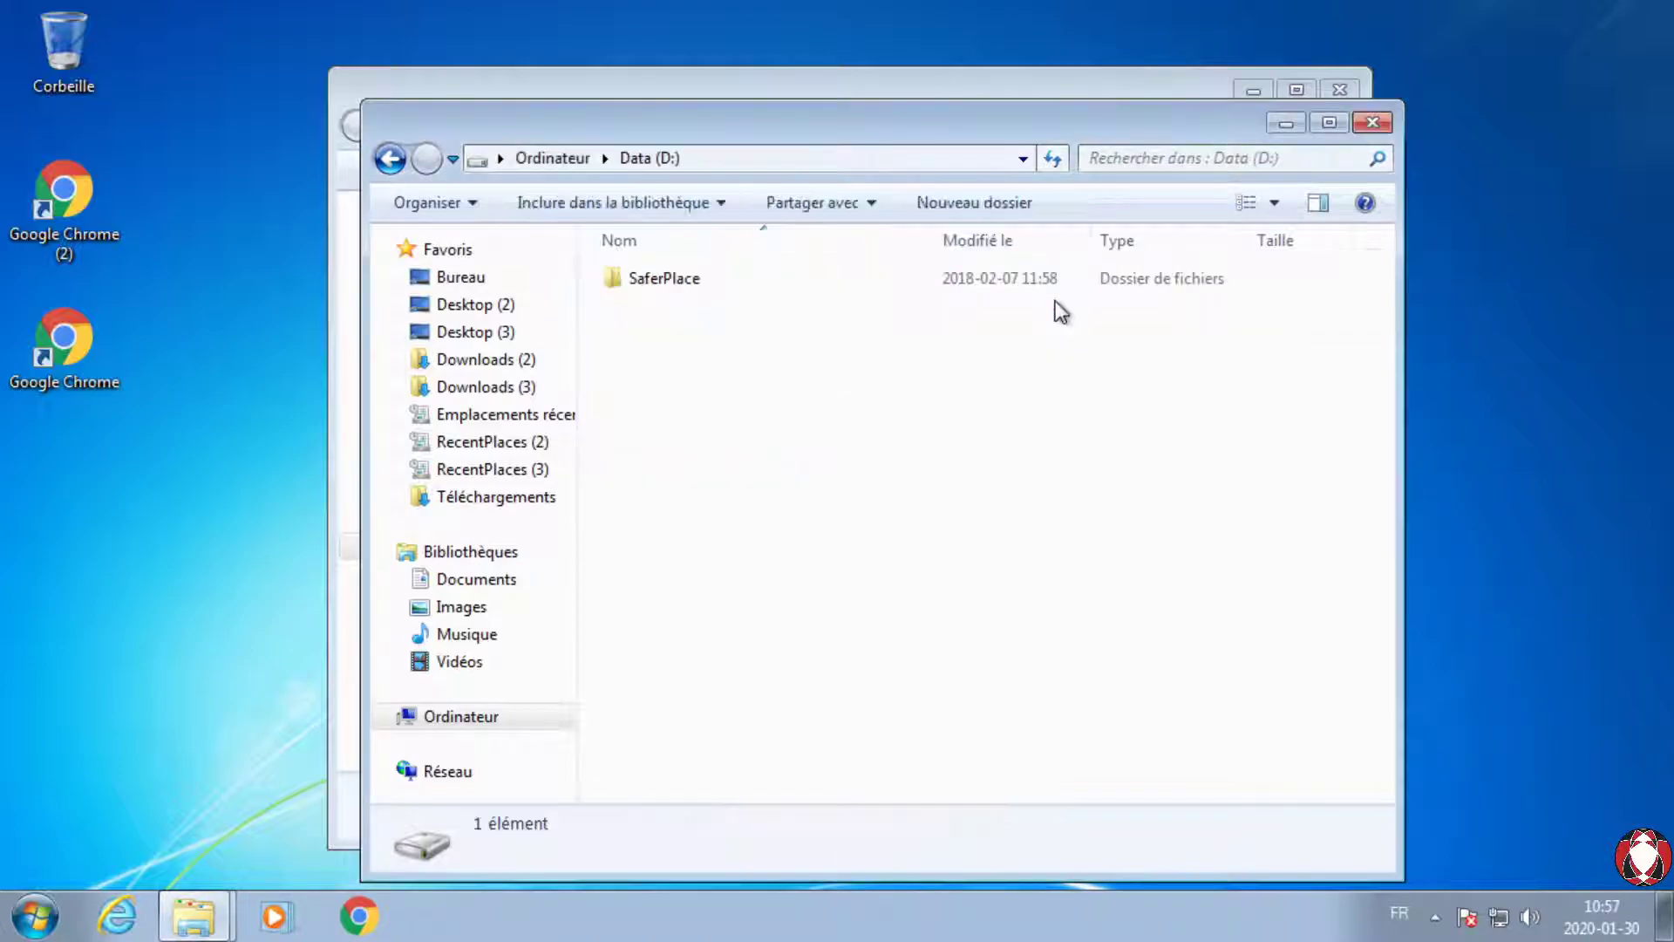
double_click(715, 277)
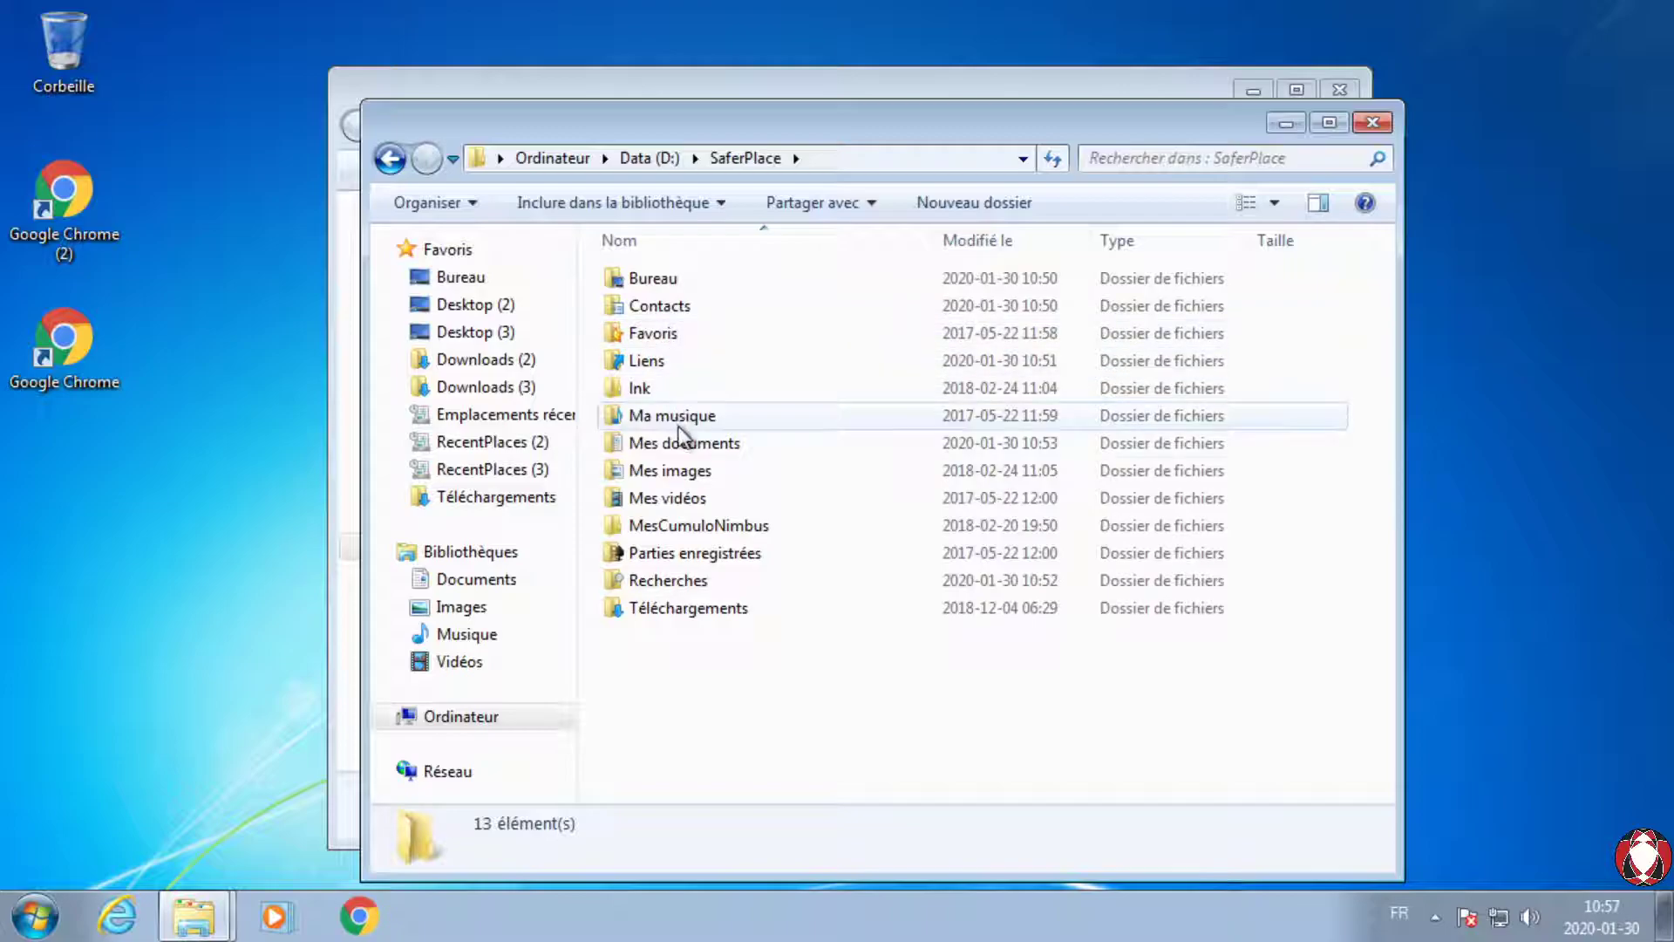
click(655, 159)
click(553, 159)
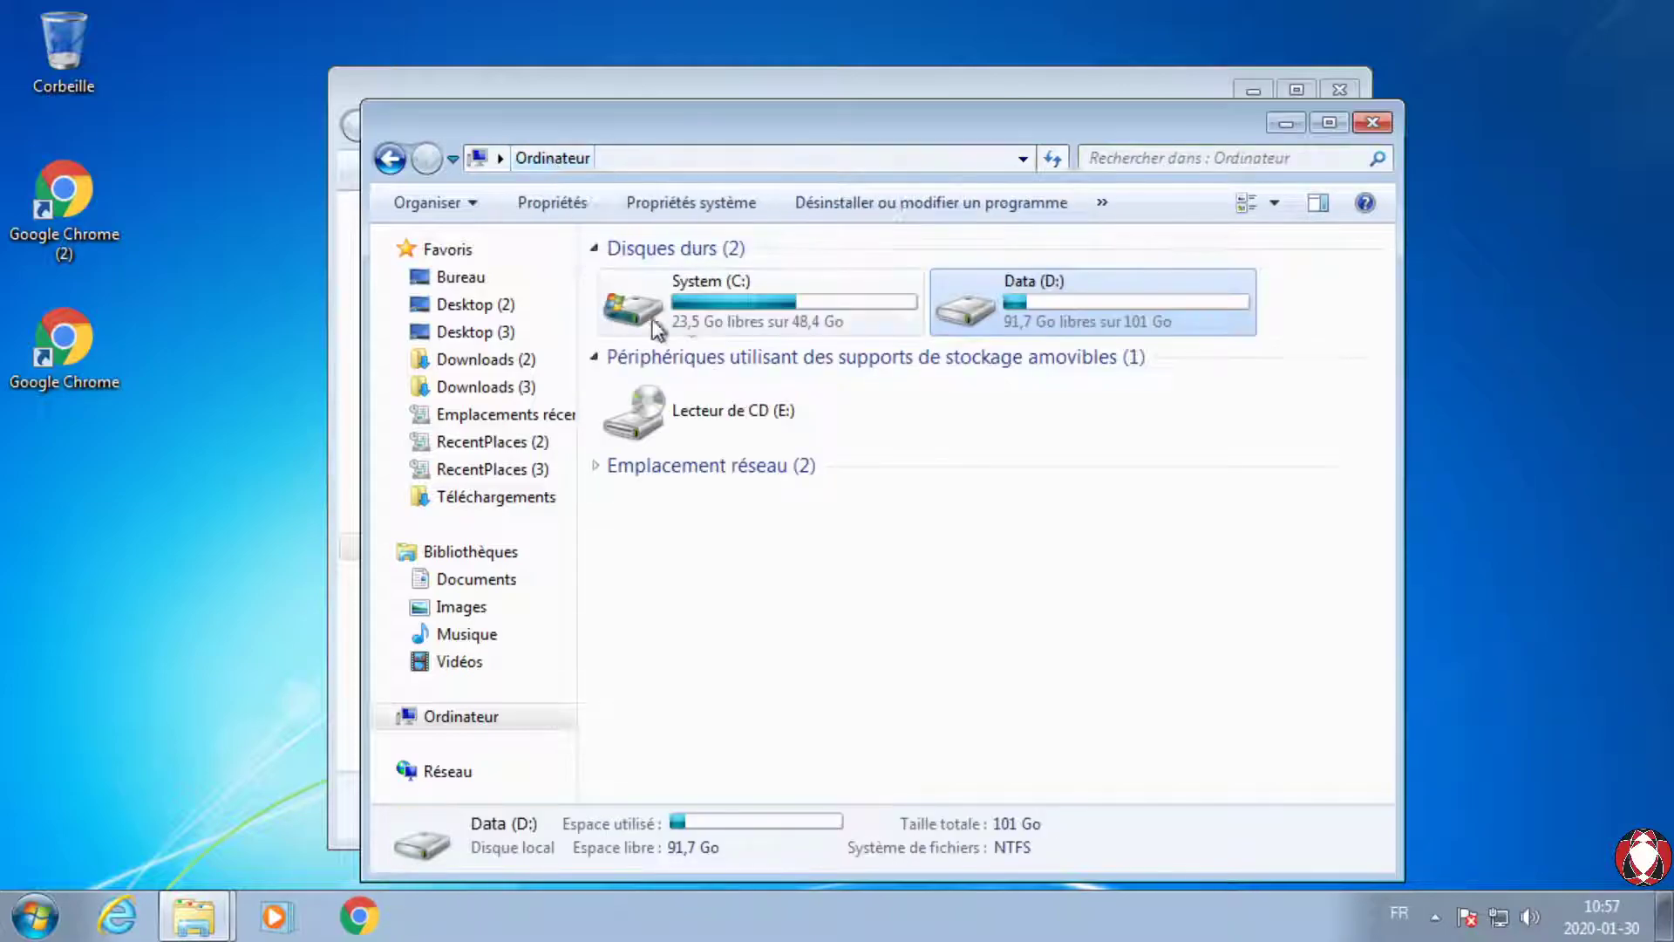